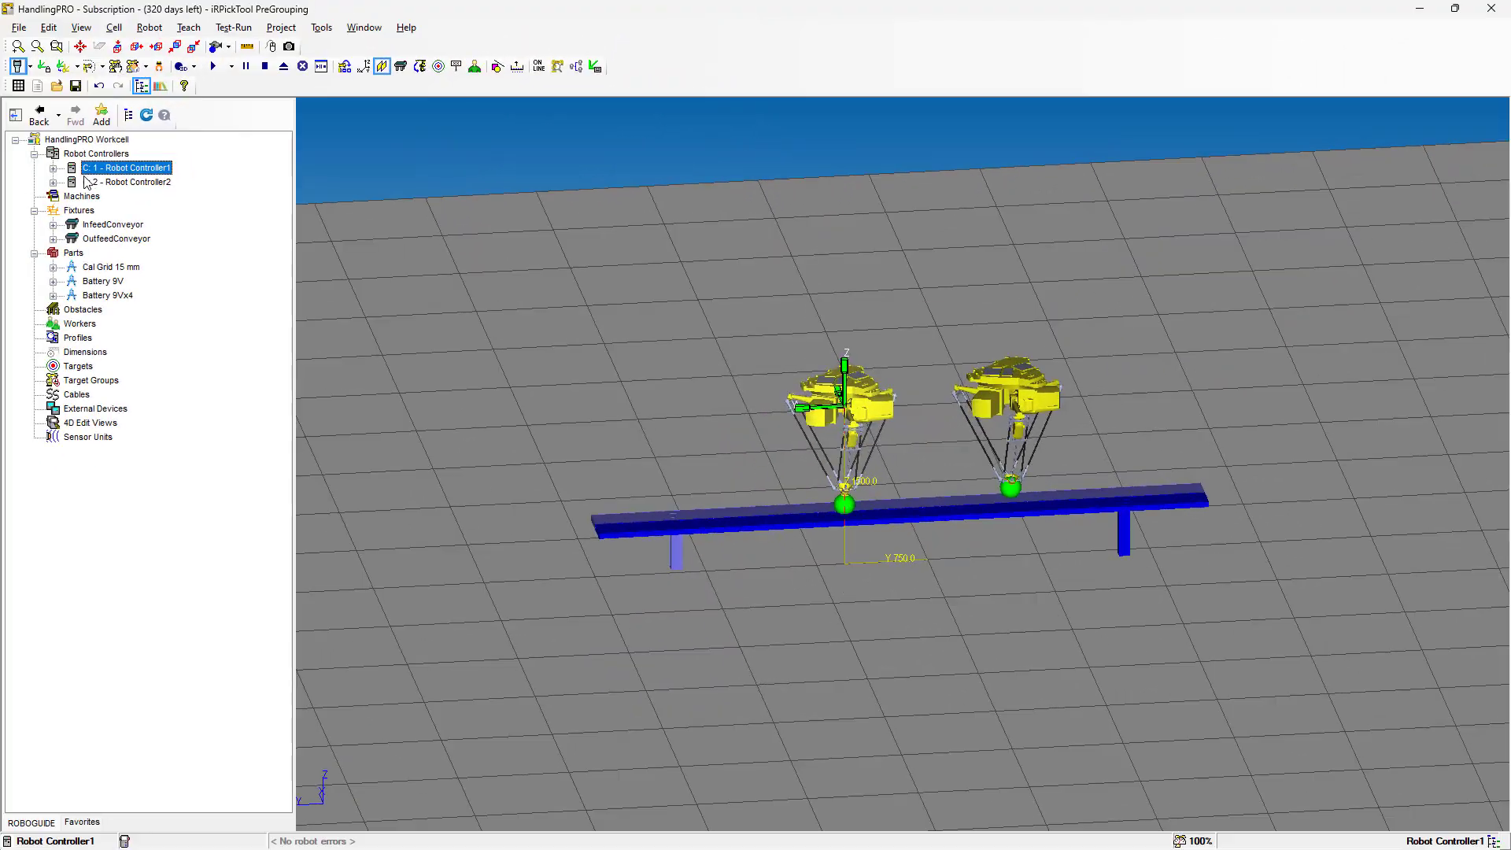
Open the web homepage of Robot Controller1 in the browser and launch iRPickTool Workcell Setup in a maximized window.
left_click(150, 27)
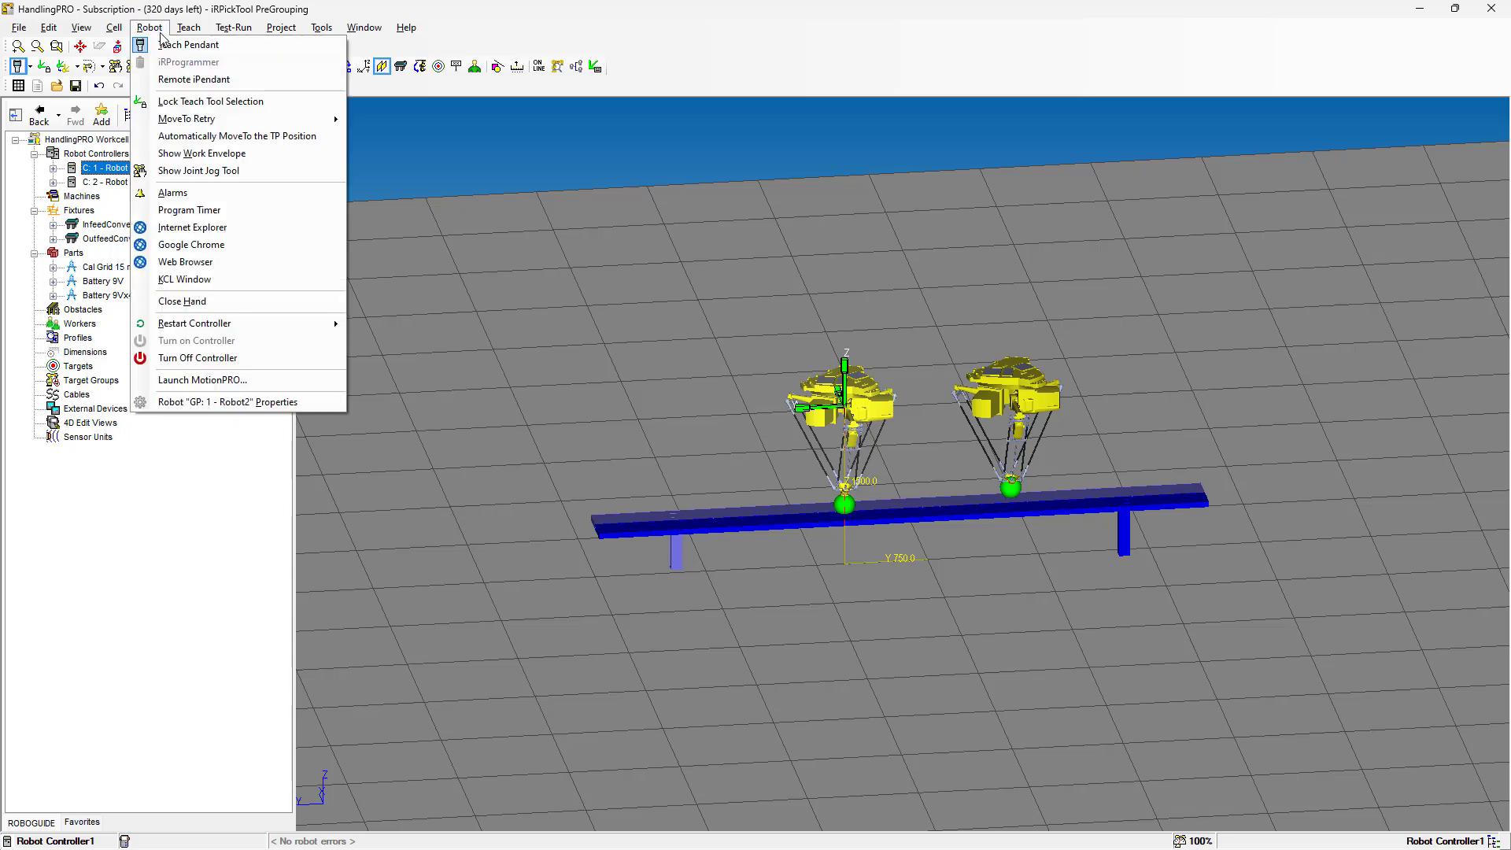
left_click(203, 228)
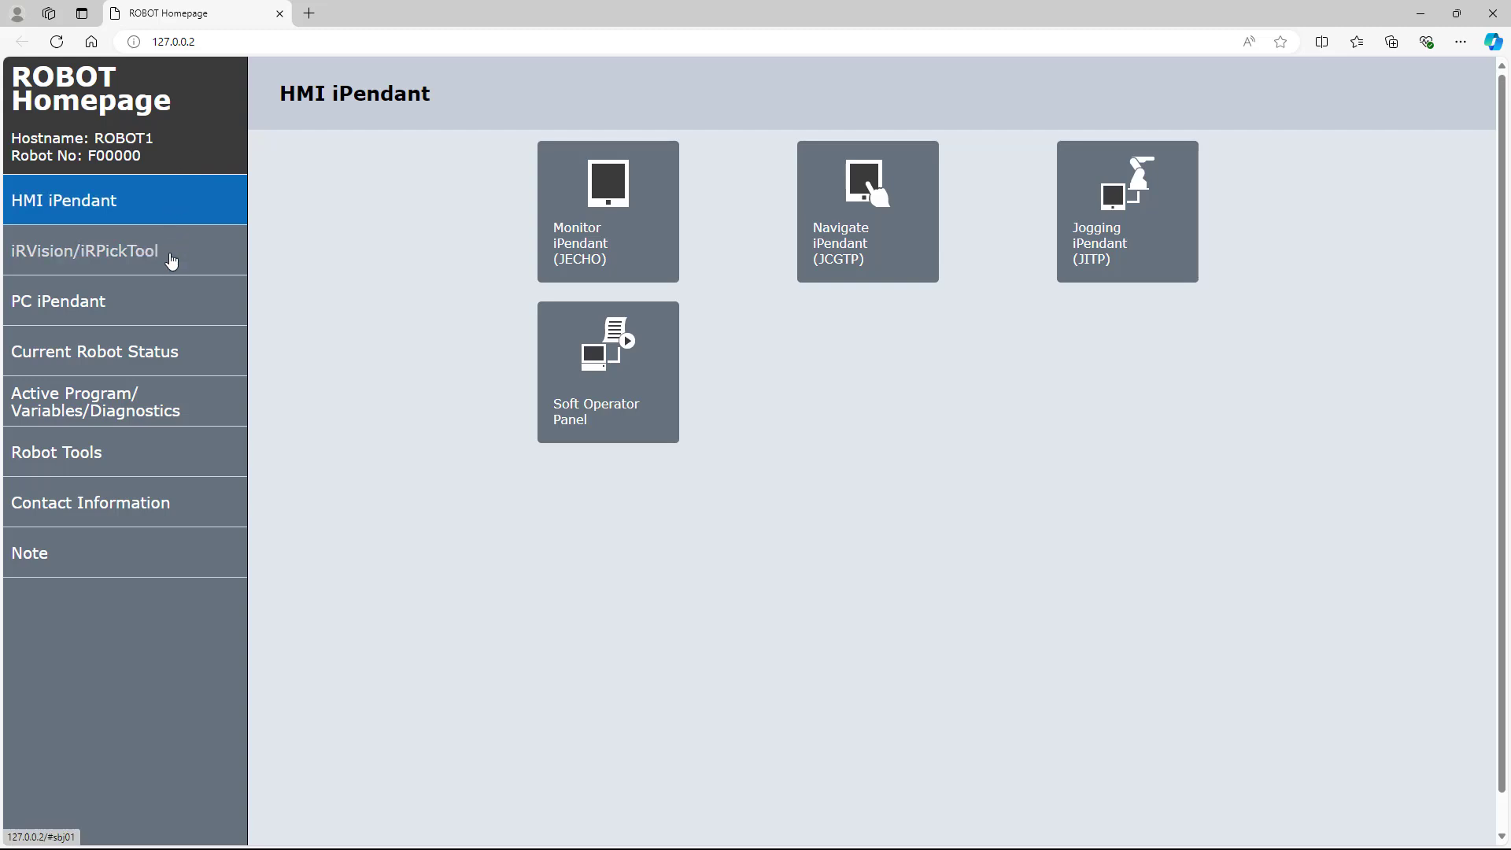
left_click(172, 261)
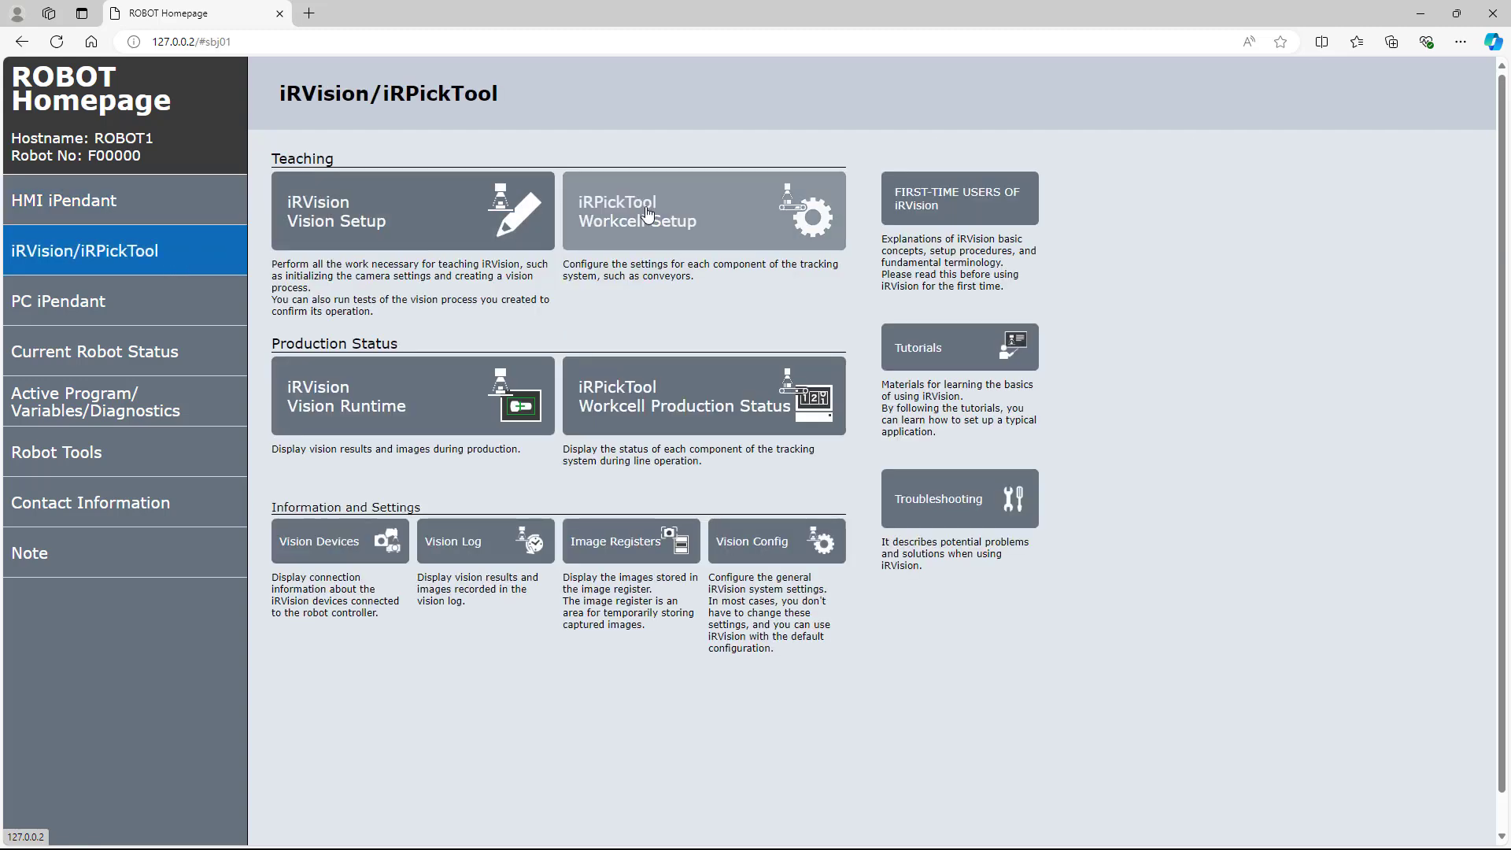
left_click(647, 213)
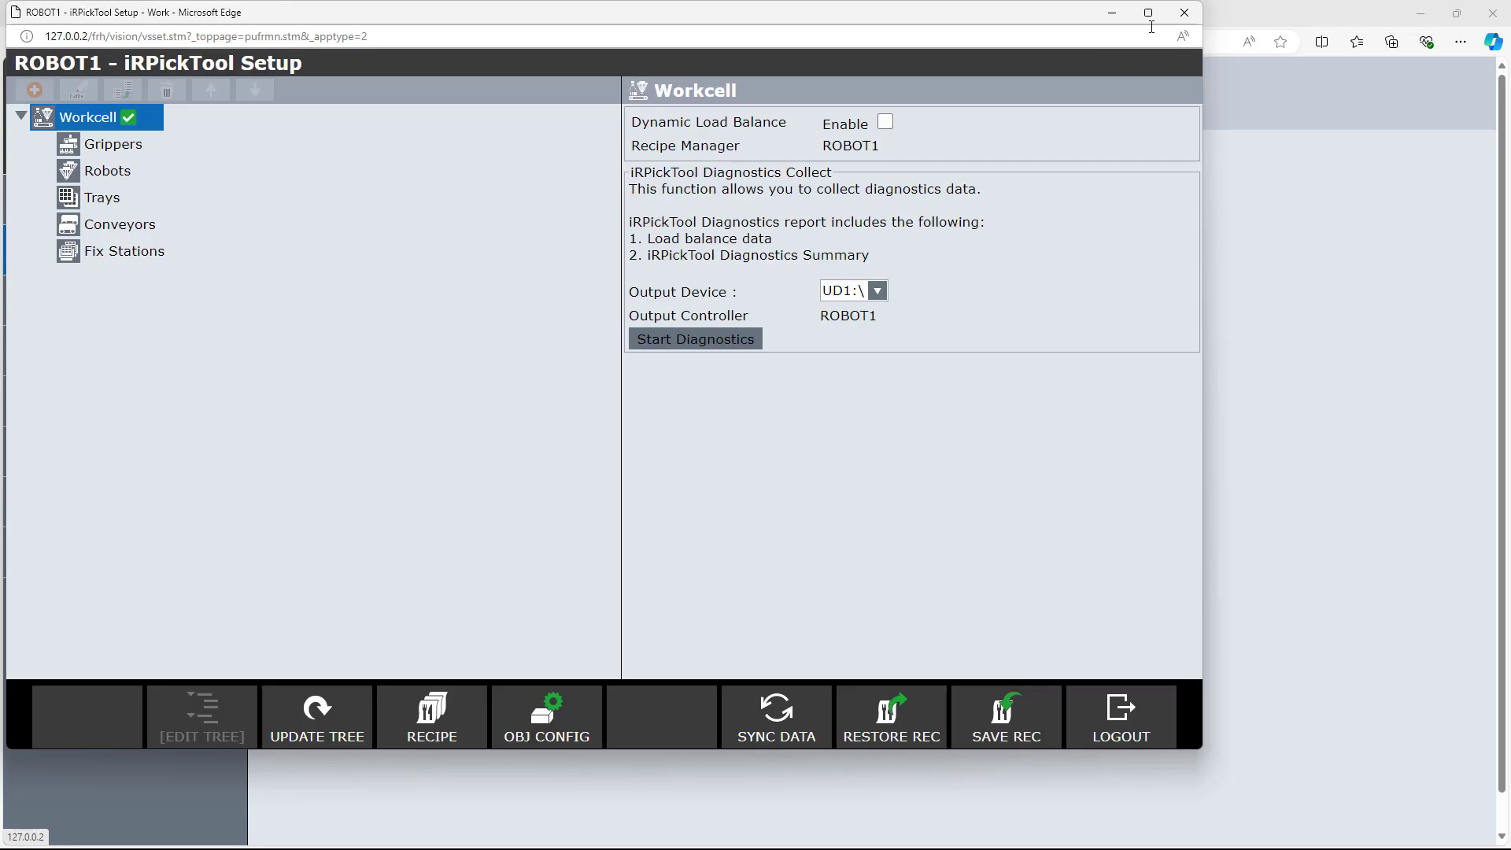
left_click(1149, 12)
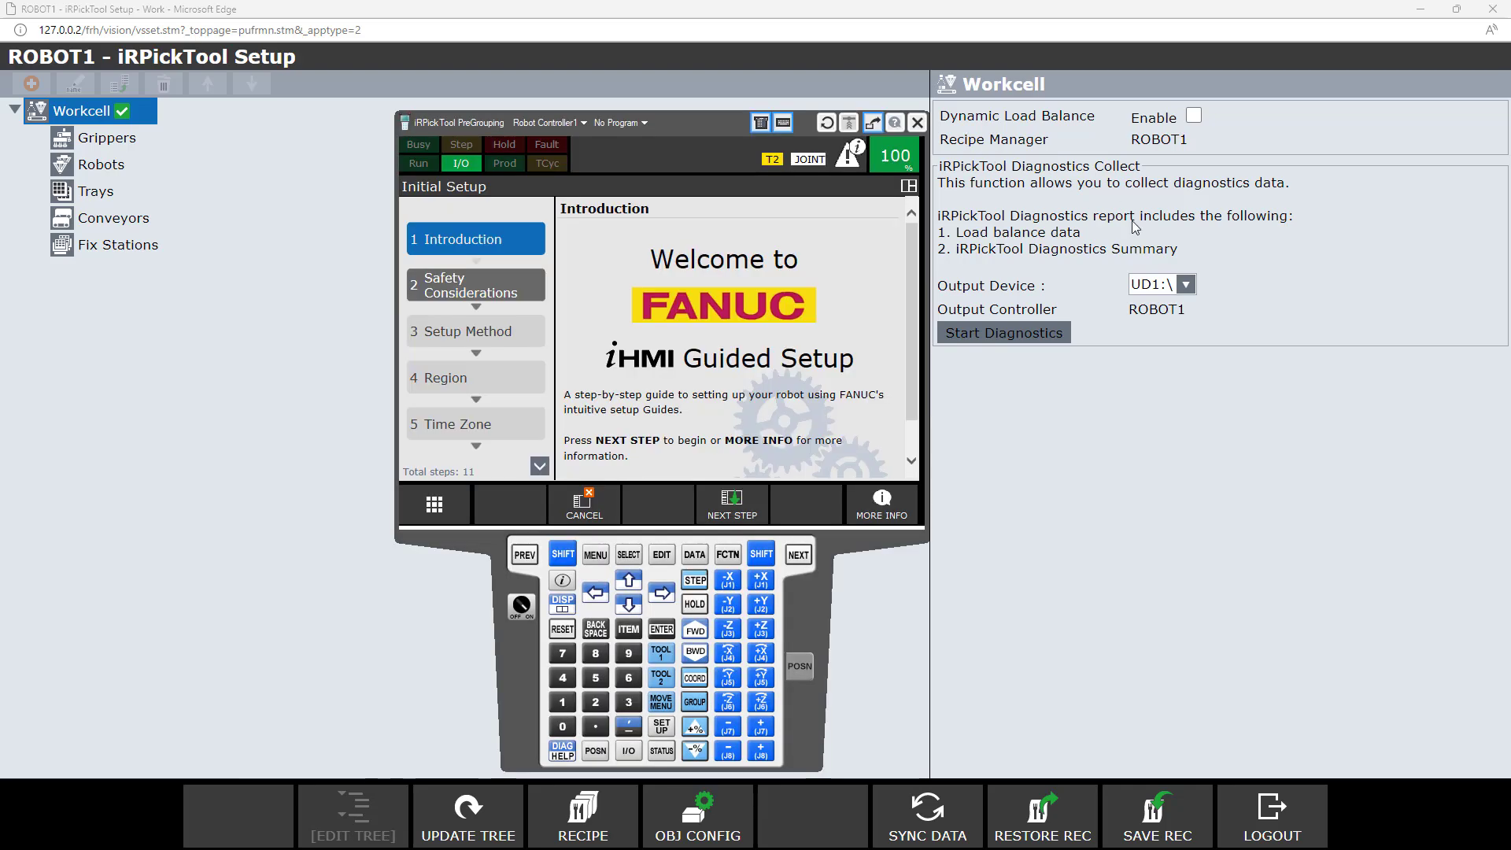
Look up the iRPickTool entry among the teach pendant's Setup options, and return to the workcell tree.
left_click(593, 562)
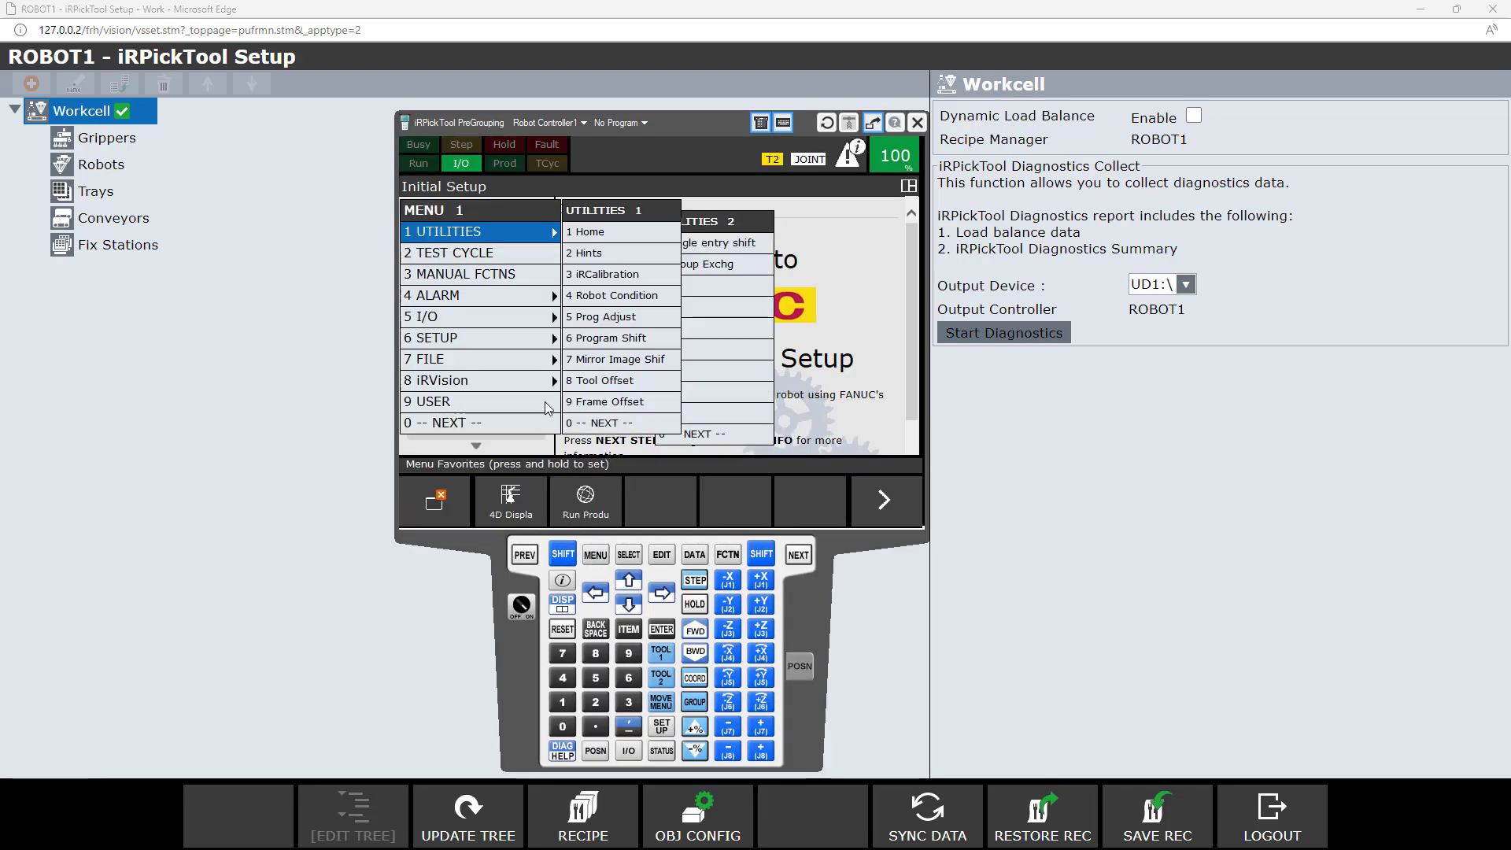
left_click(542, 349)
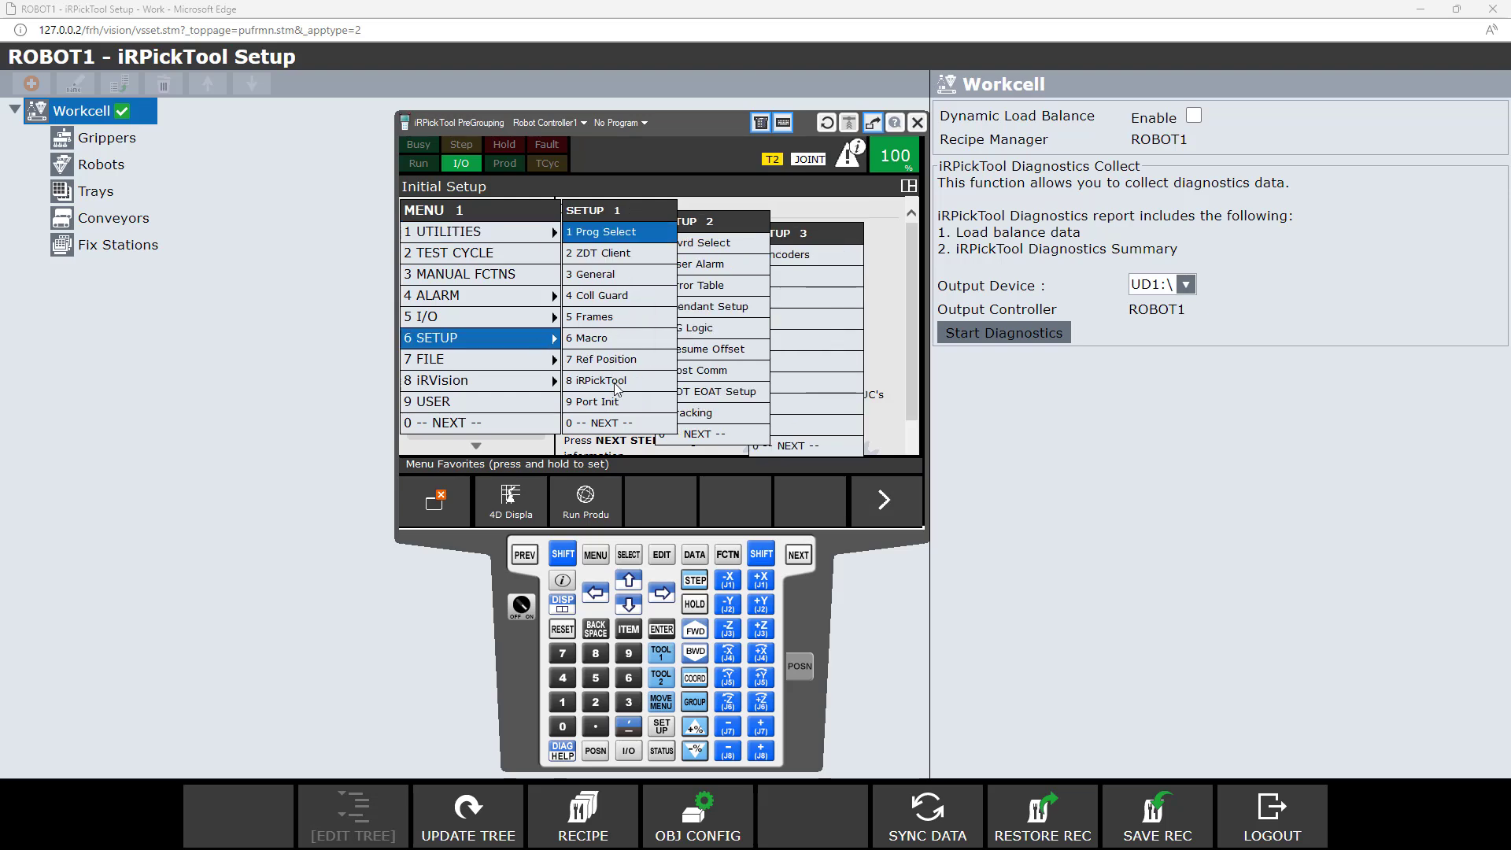
right_click(526, 656)
left_click(576, 817)
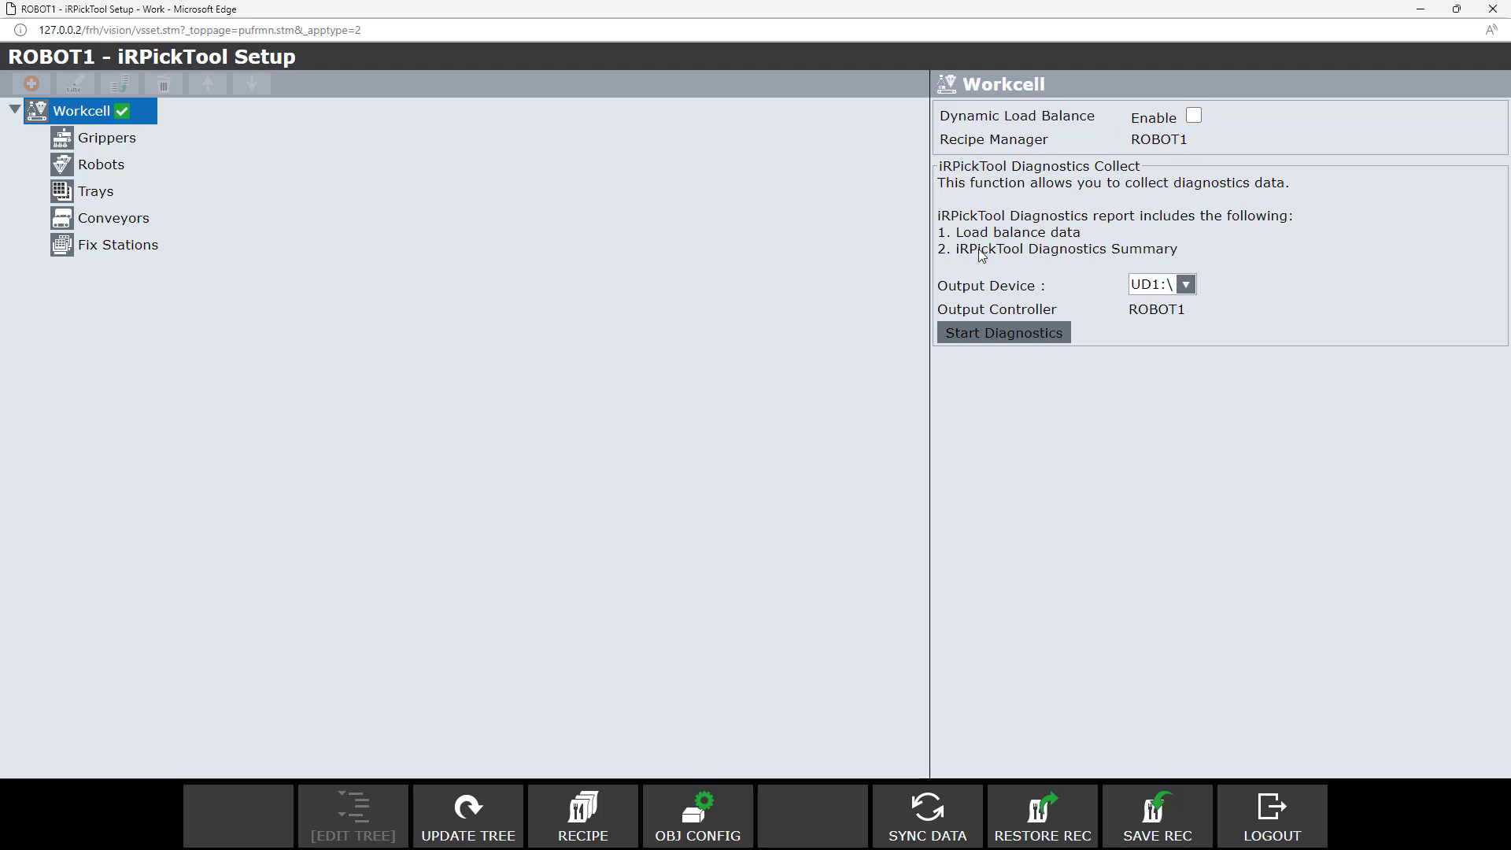
Add a first gripper to the workcell, keeping the suggested type and name.
left_click(90, 148)
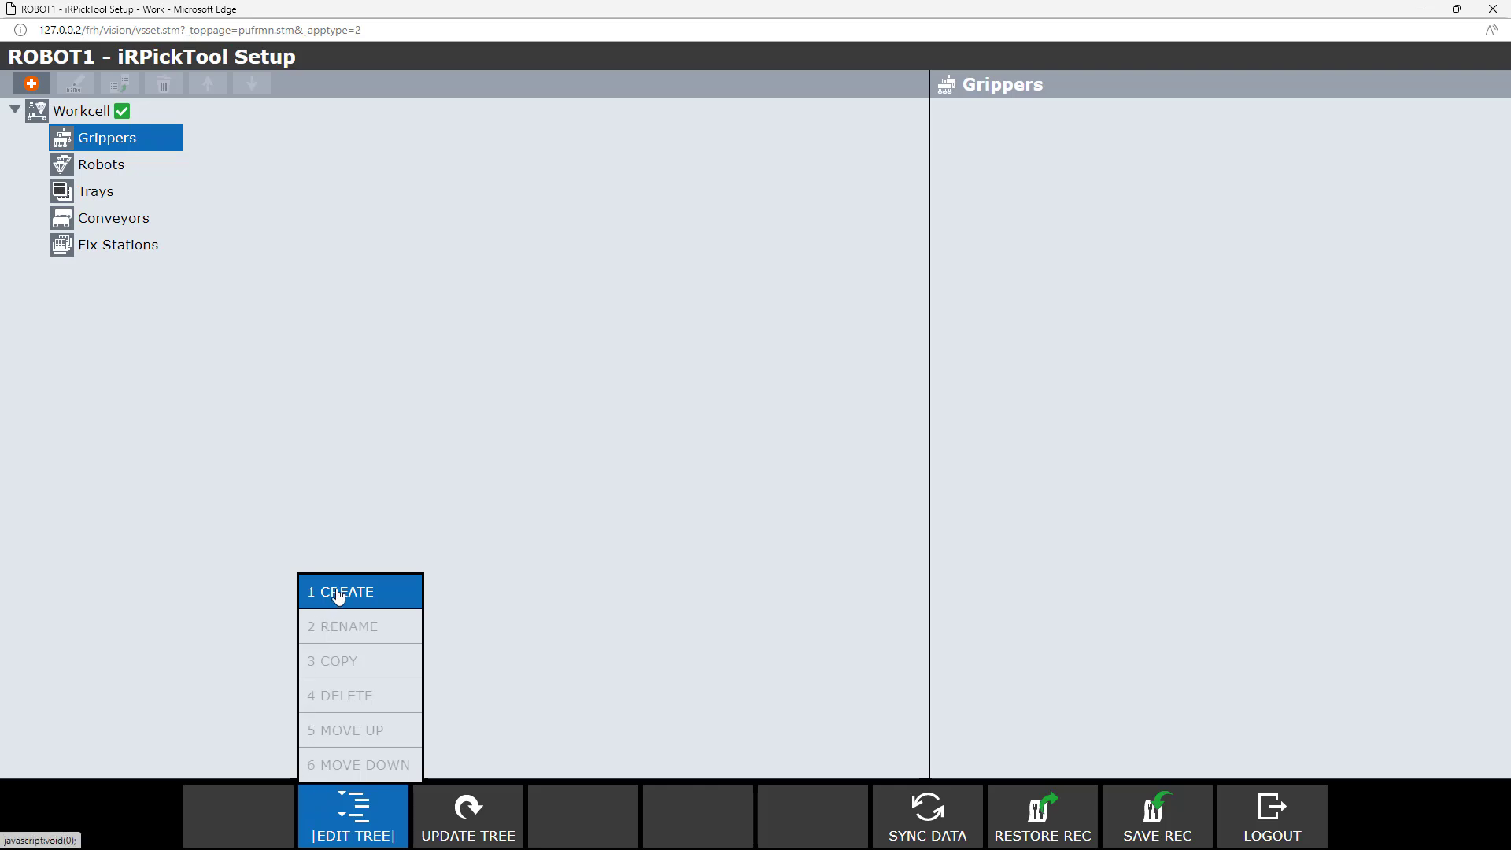
left_click(33, 85)
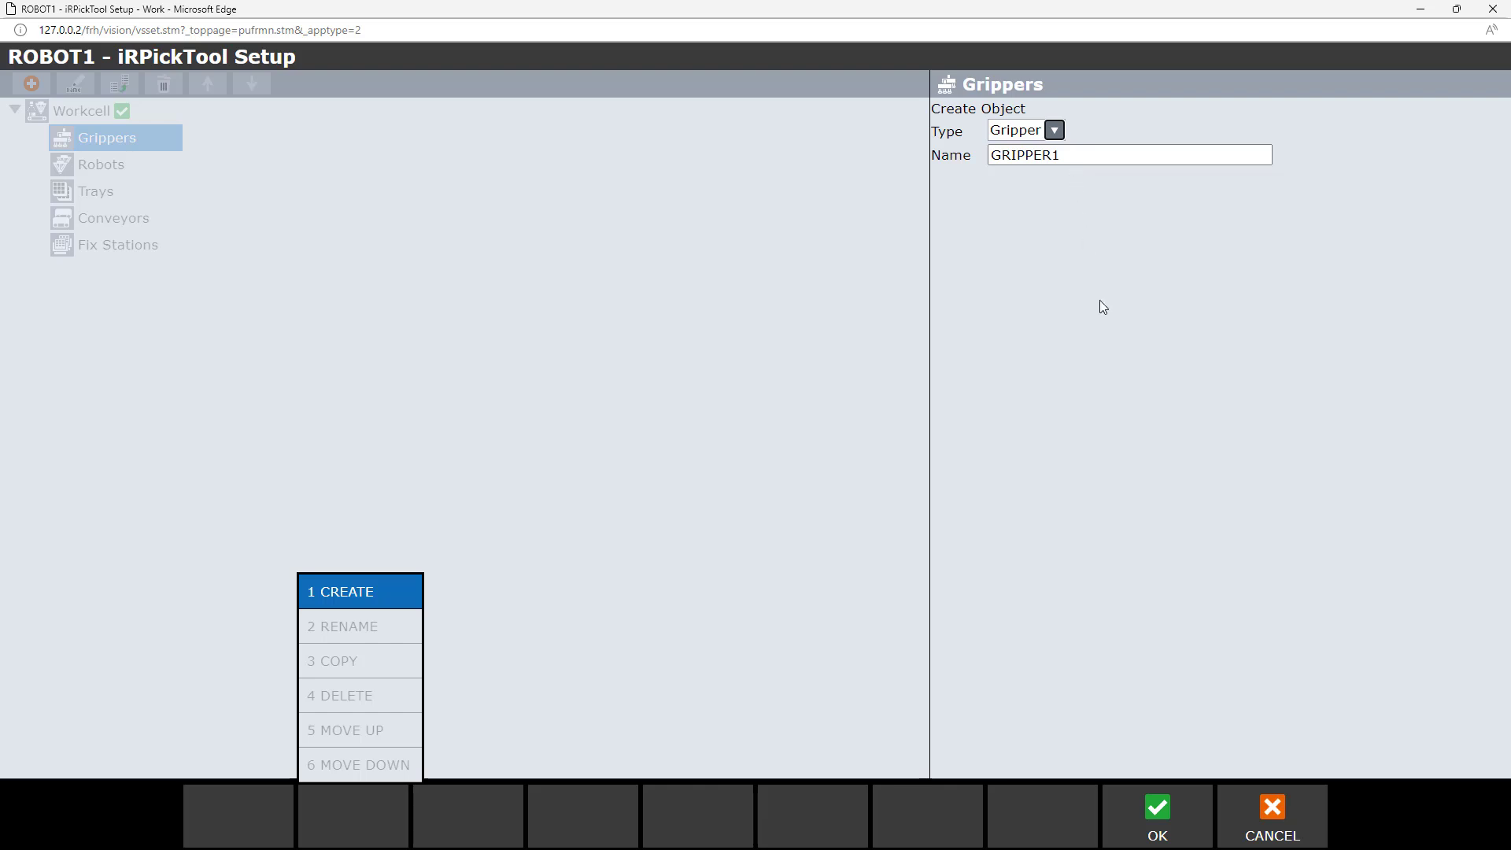
left_click(1151, 821)
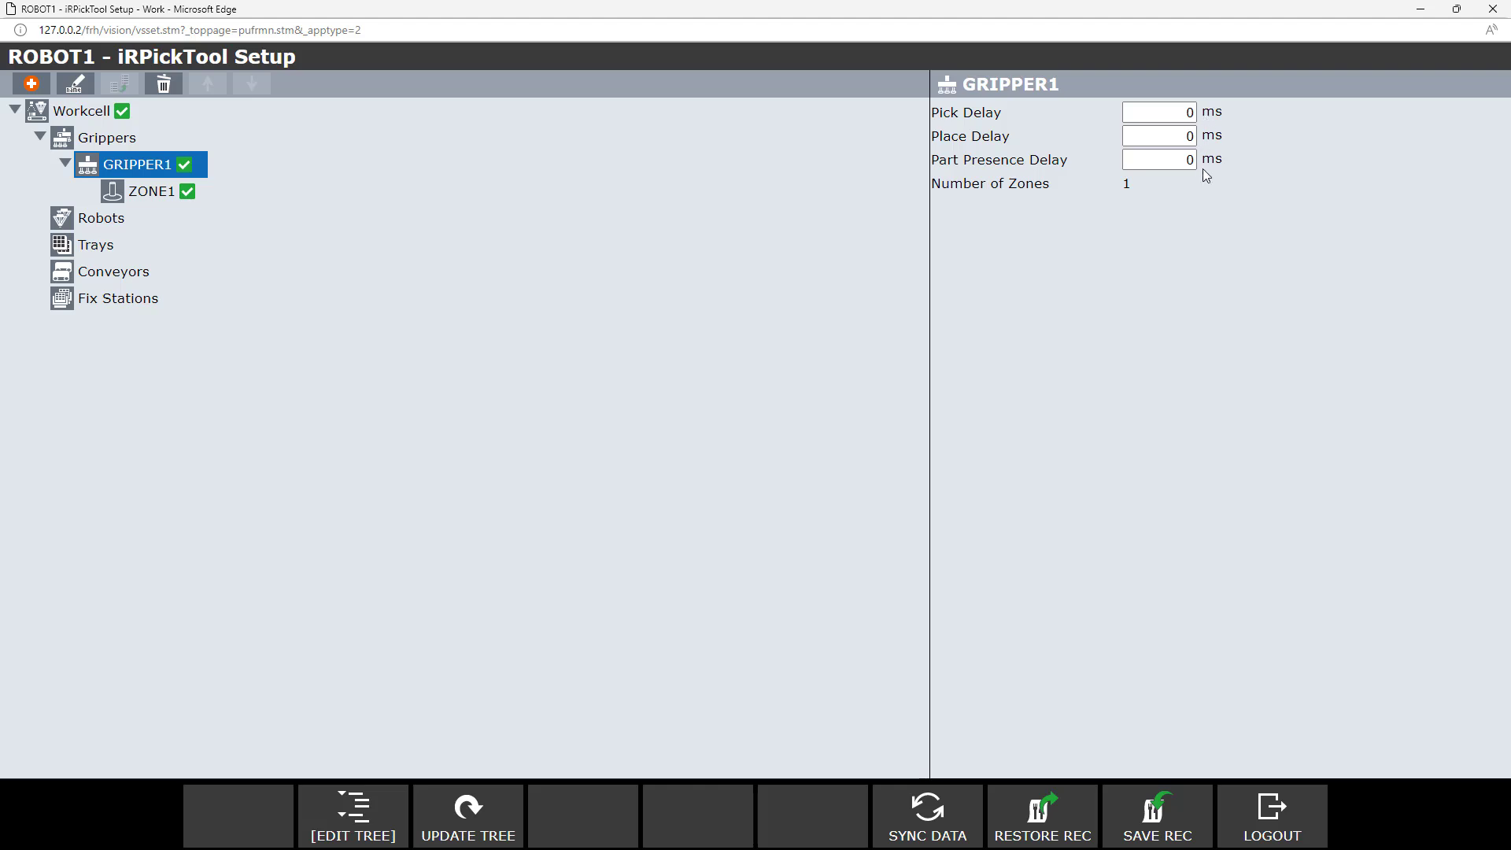
Set the Zone UTool of ZONE1 under GRIPPER1 to Z 79 and W 180.
left_click(137, 201)
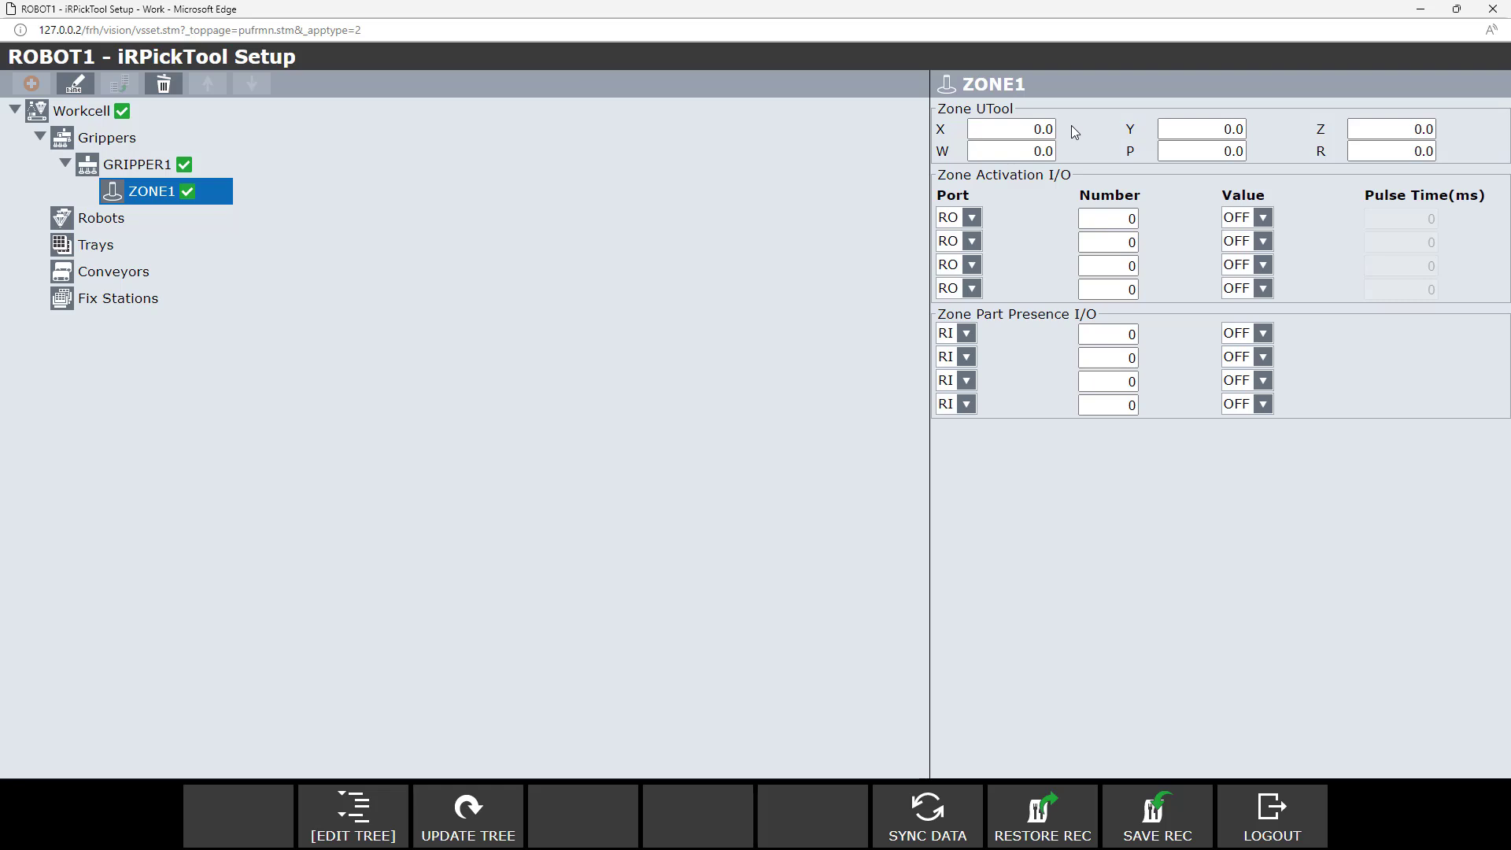
left_click(1366, 132)
type("79")
left_click(1363, 151)
left_click(1026, 149)
type("180")
key("Return")
Add a second gripper to the workcell with the suggested type and name.
left_click(95, 146)
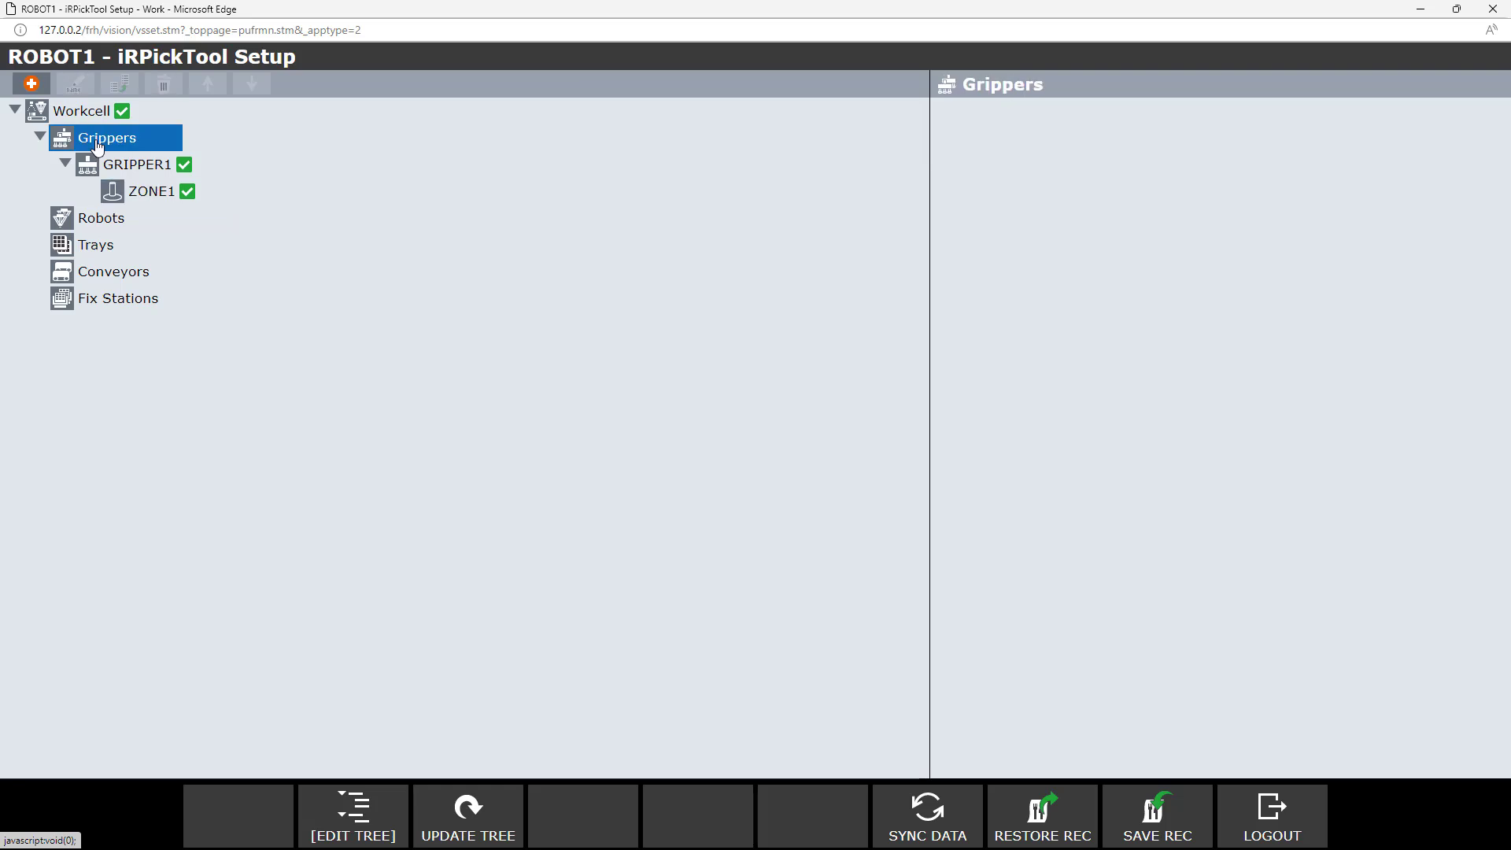
left_click(31, 84)
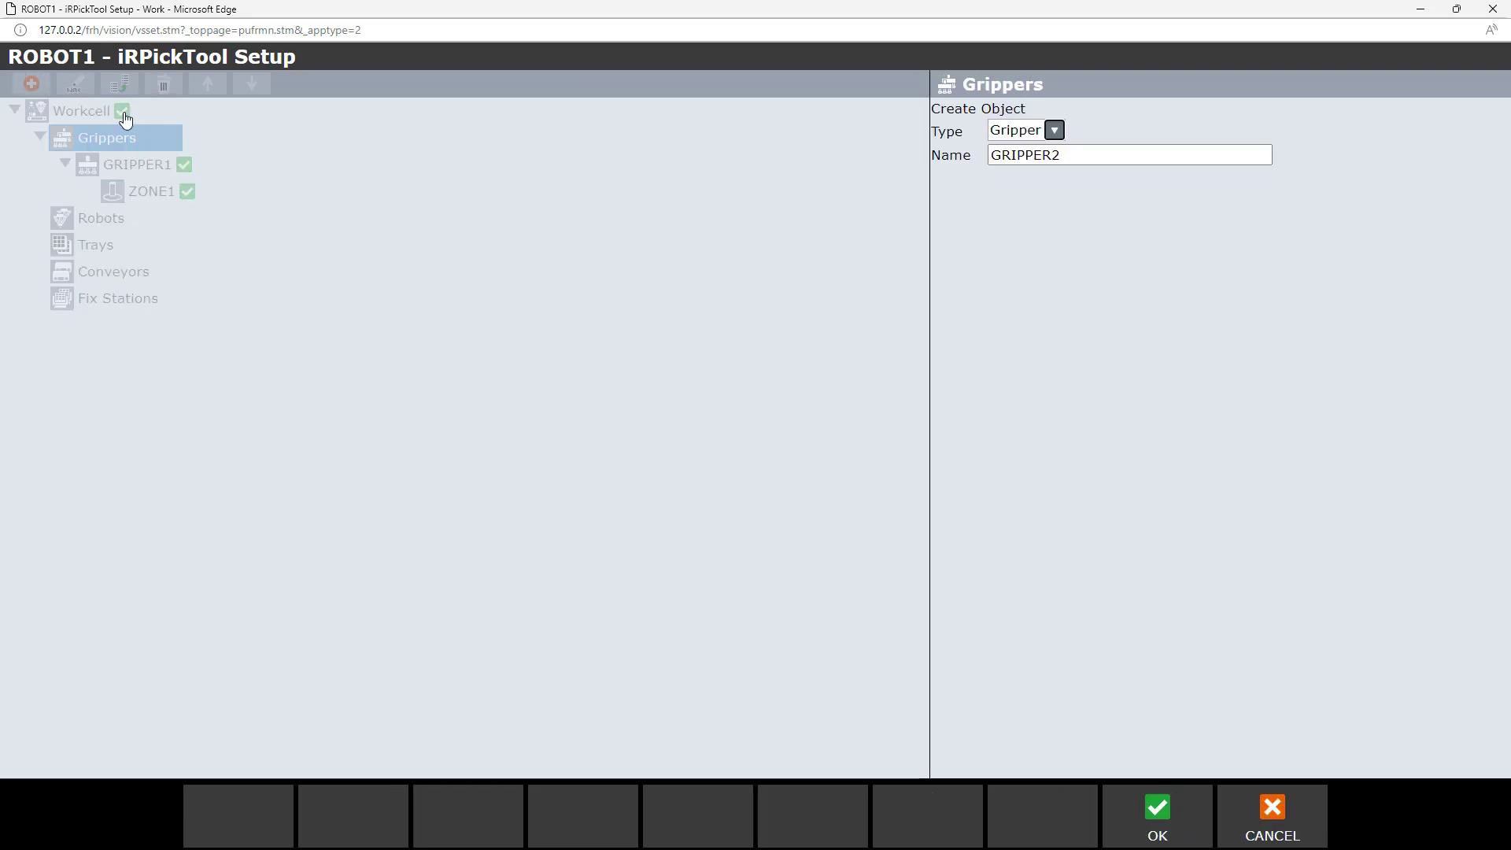
left_click(1159, 791)
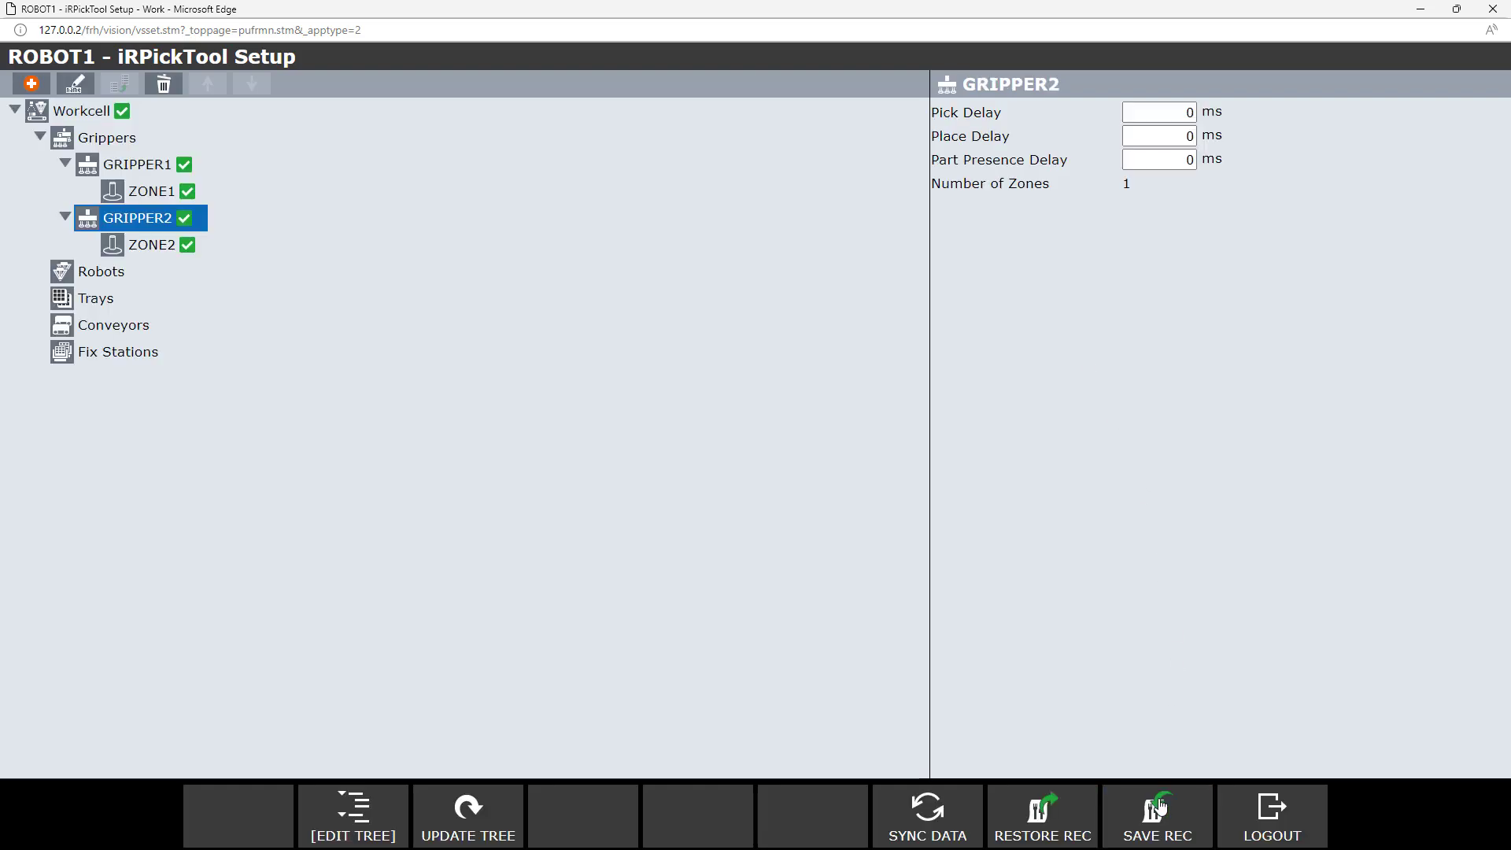
Set the Zone UTool of ZONE2 under GRIPPER2 to Z 93 and W 180.
left_click(158, 247)
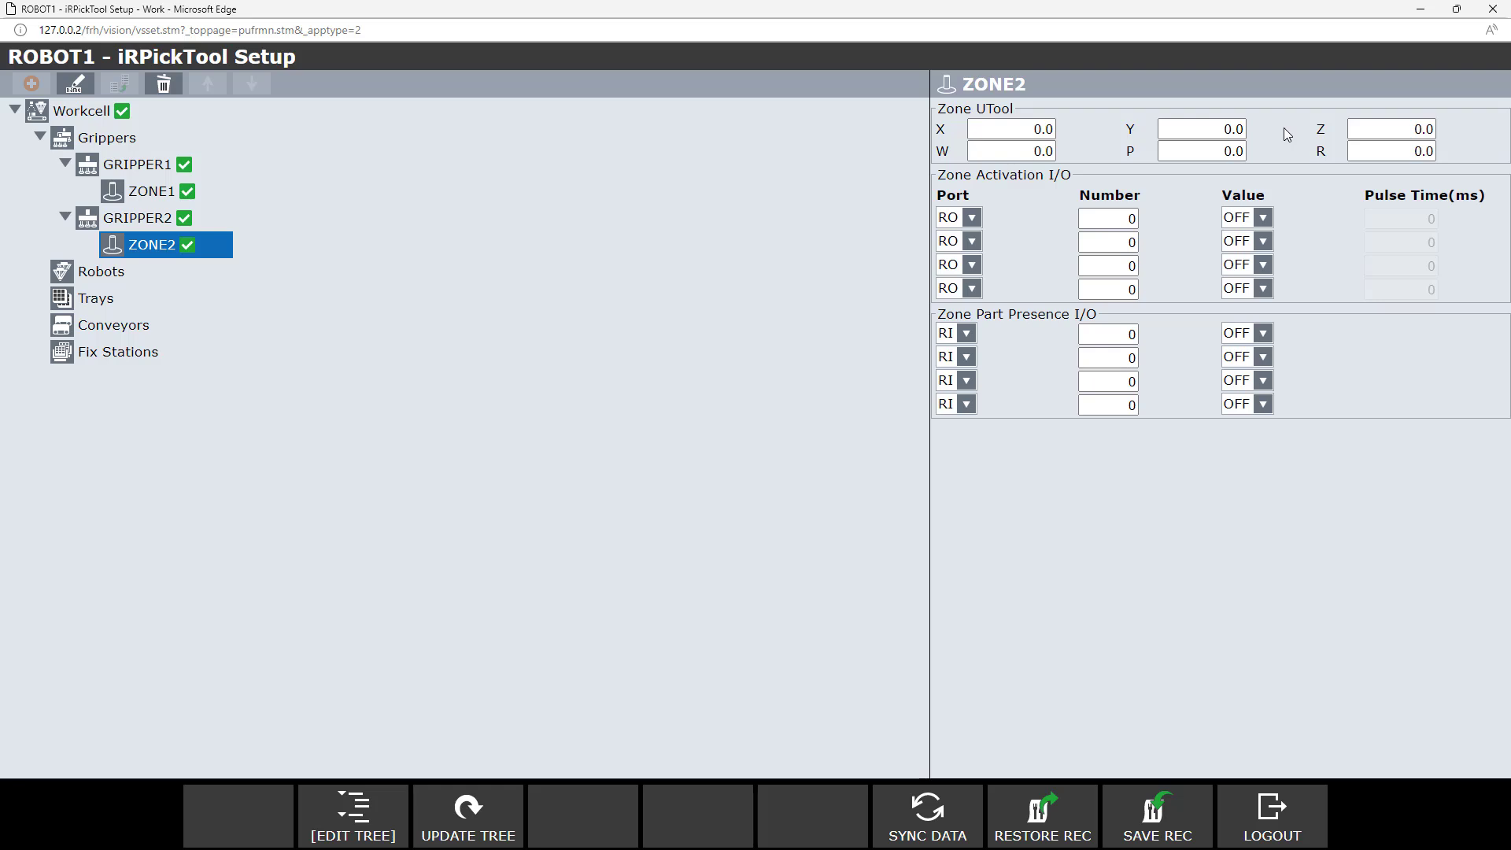
left_click(1382, 131)
type("93")
key("Return")
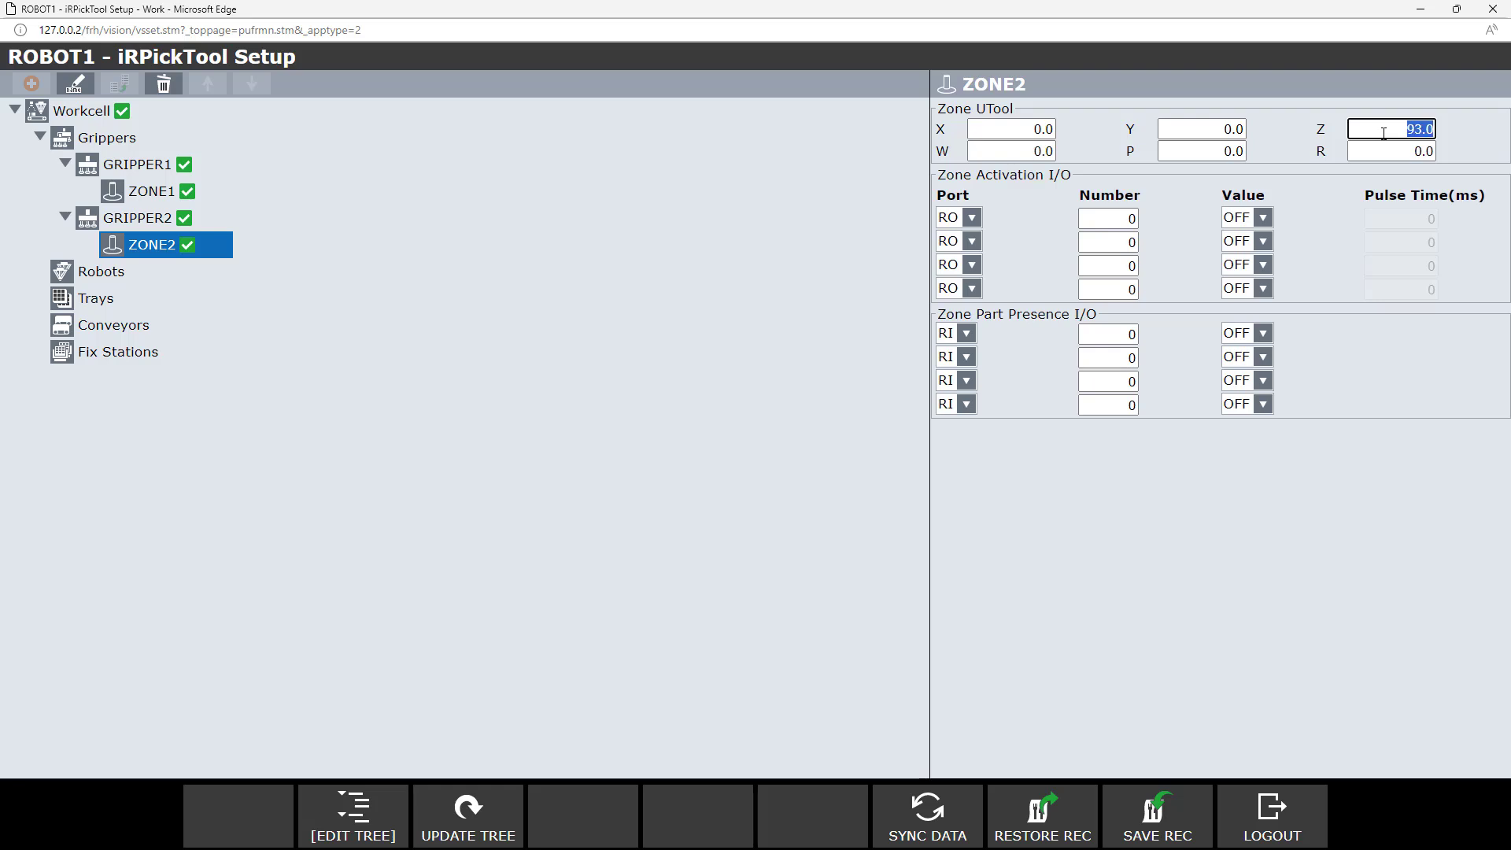
left_click(1027, 152)
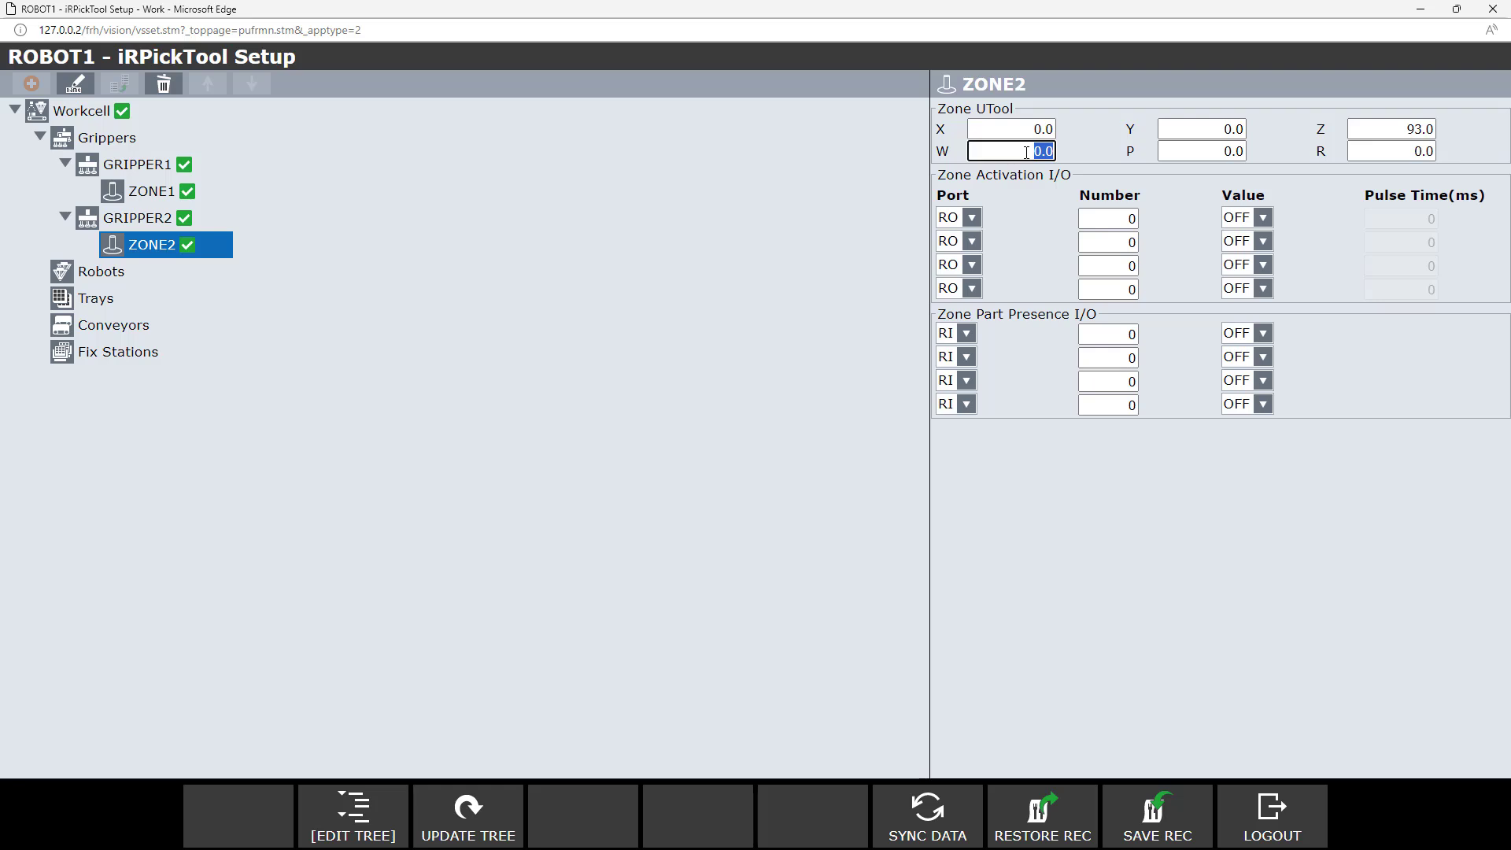
type("180")
left_click(1023, 129)
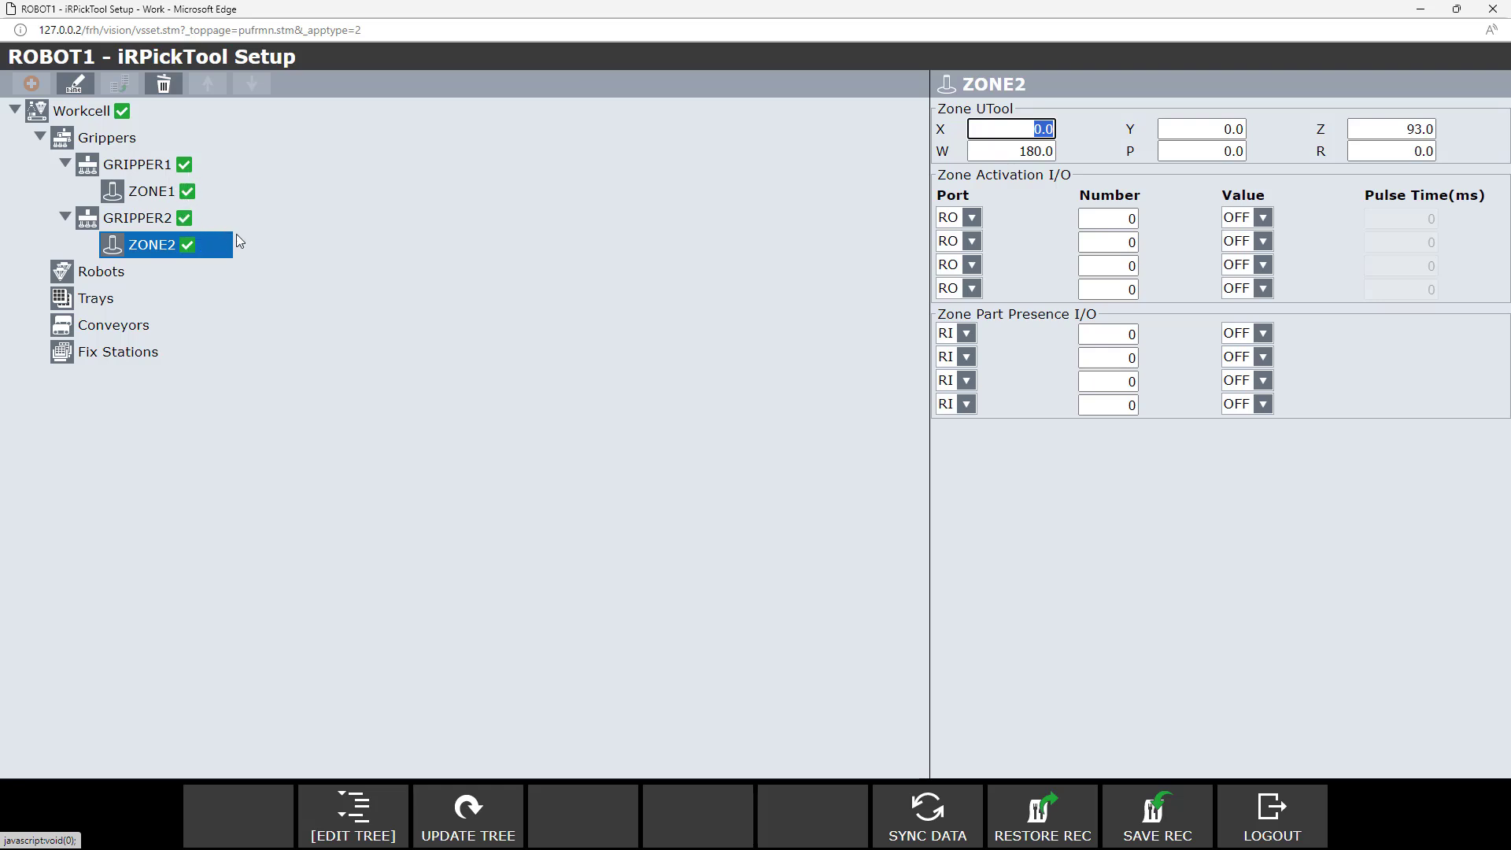
key("alt+Tab")
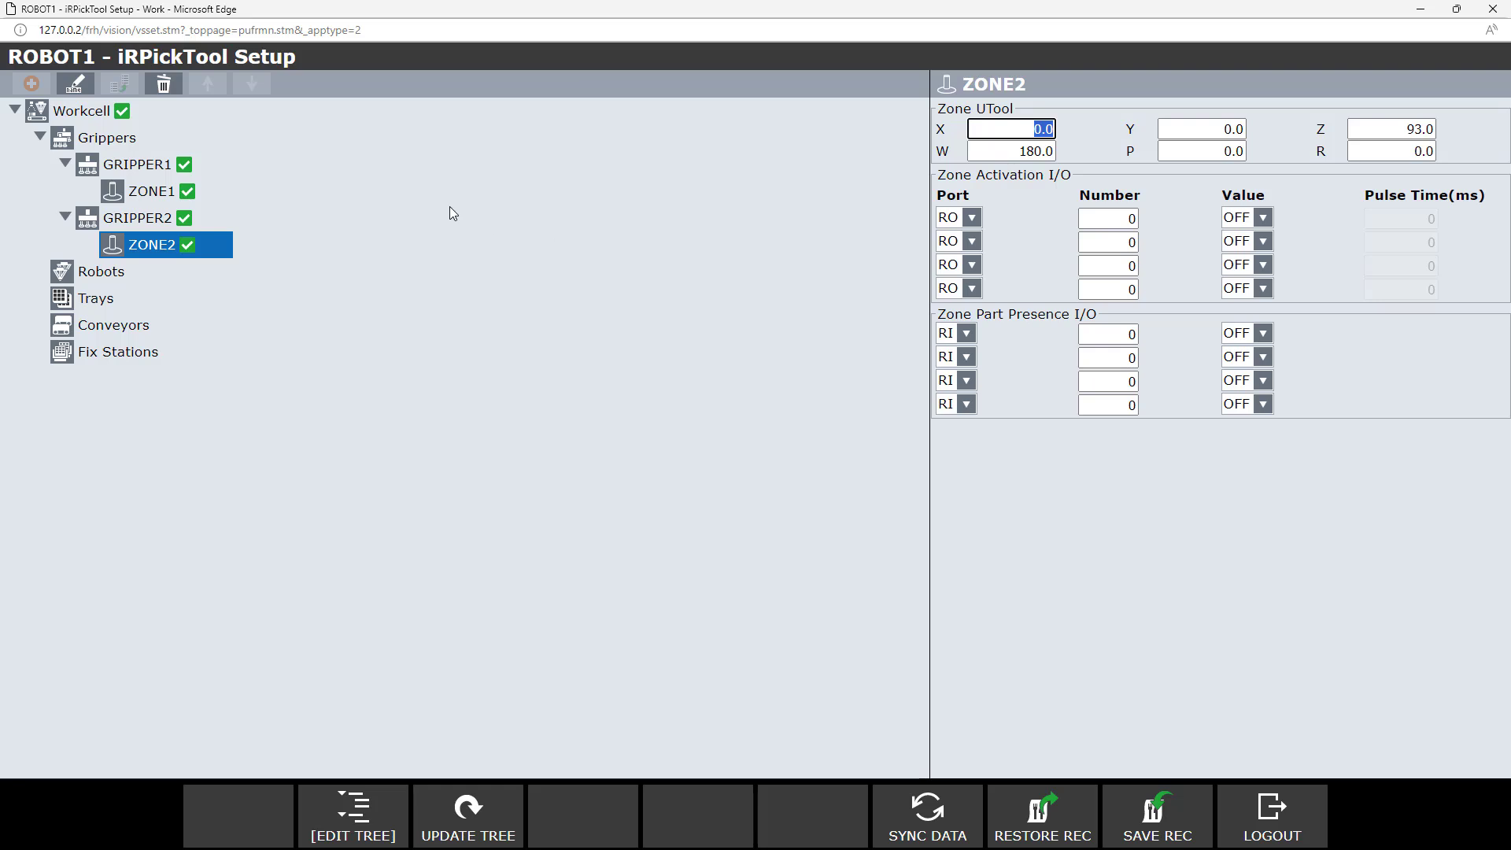
Add two robots to the workcell, keeping the suggested type and name for each.
left_click(110, 277)
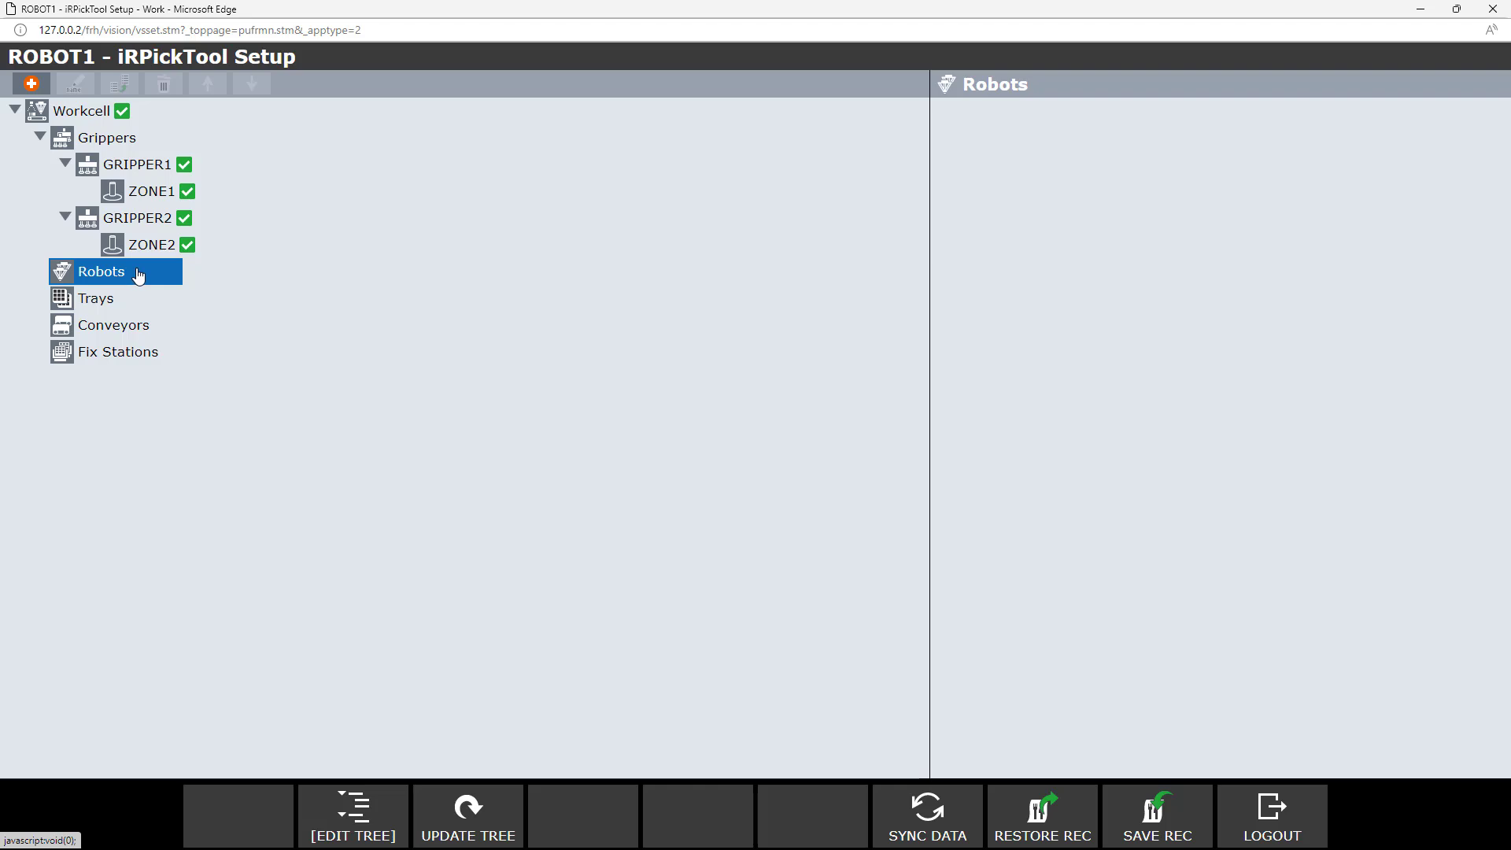
left_click(31, 84)
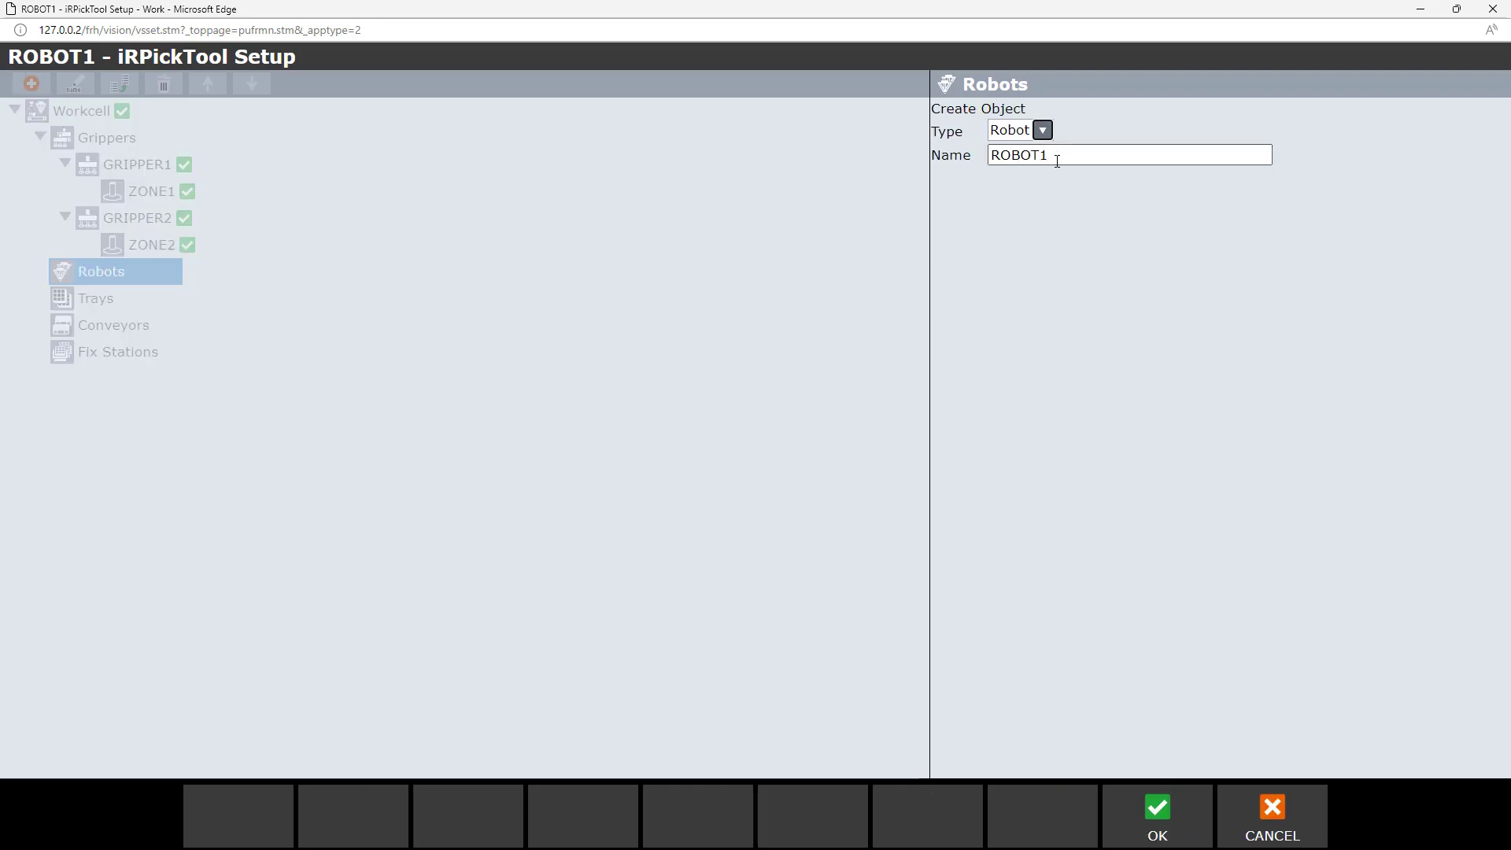
left_click(1156, 811)
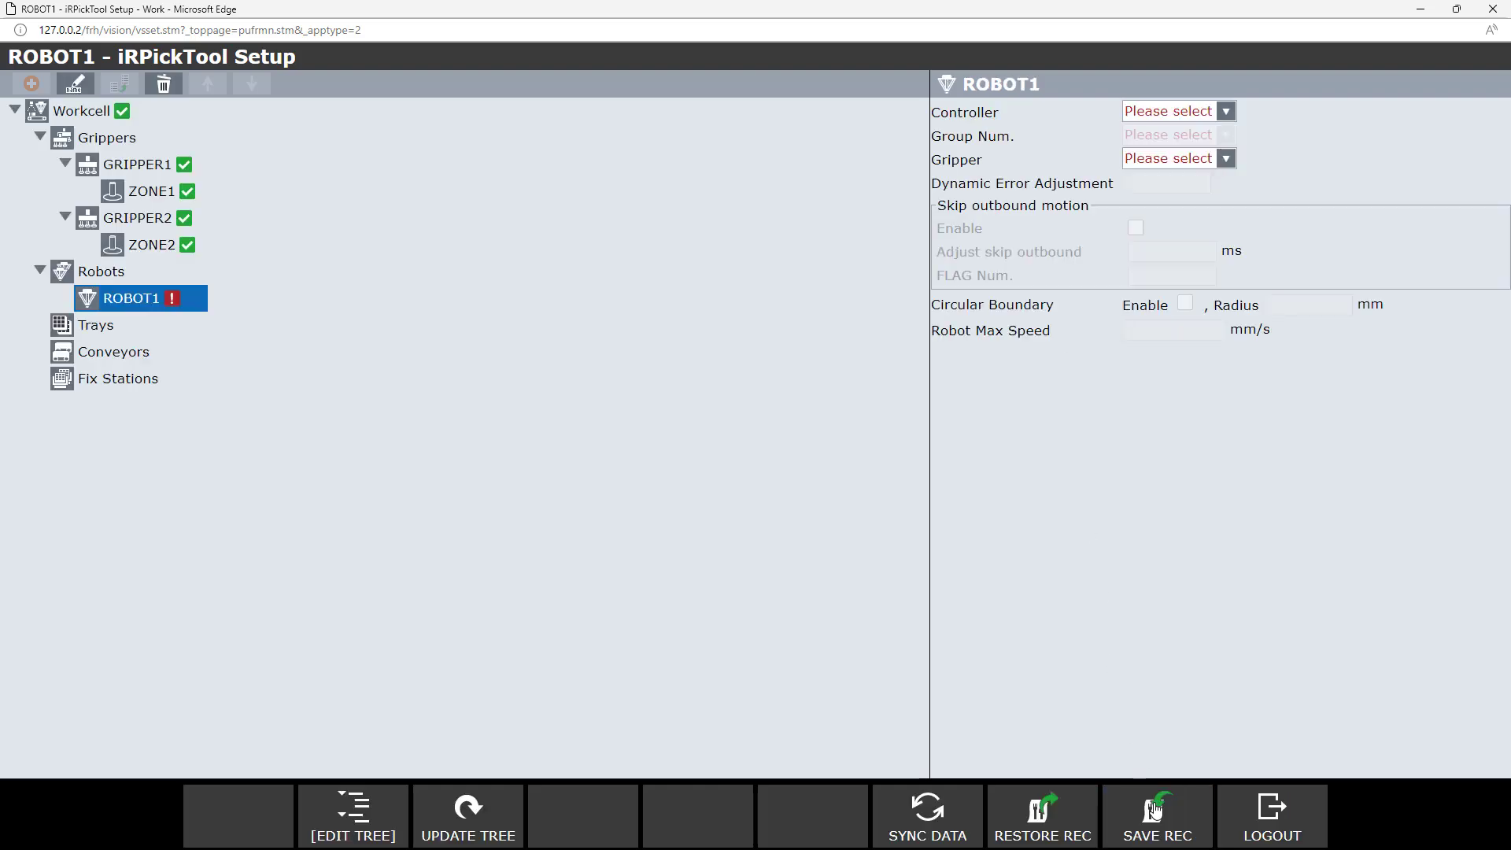
left_click(118, 274)
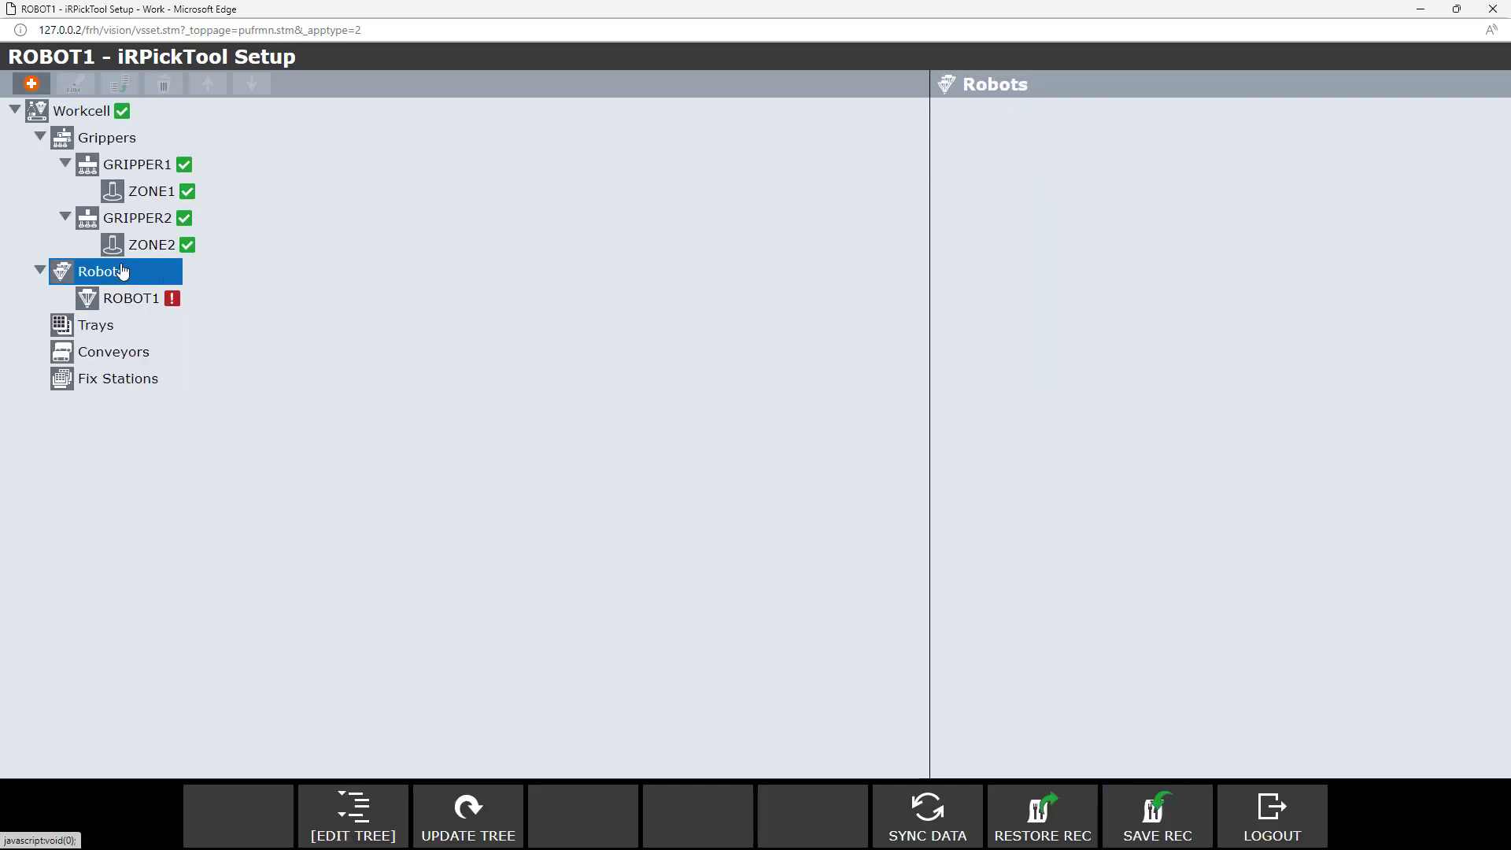
left_click(32, 84)
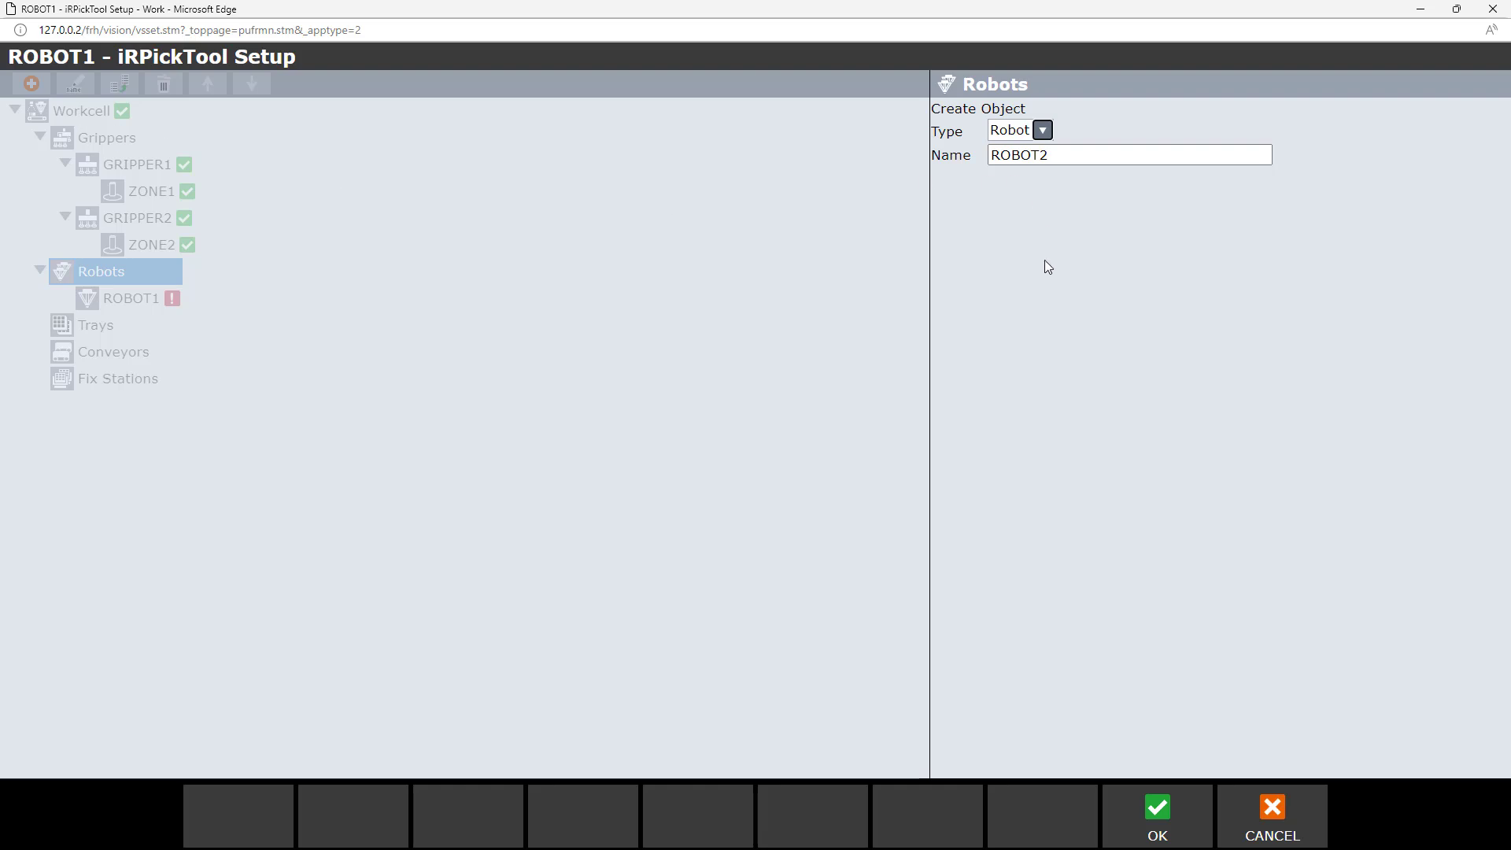
left_click(1151, 817)
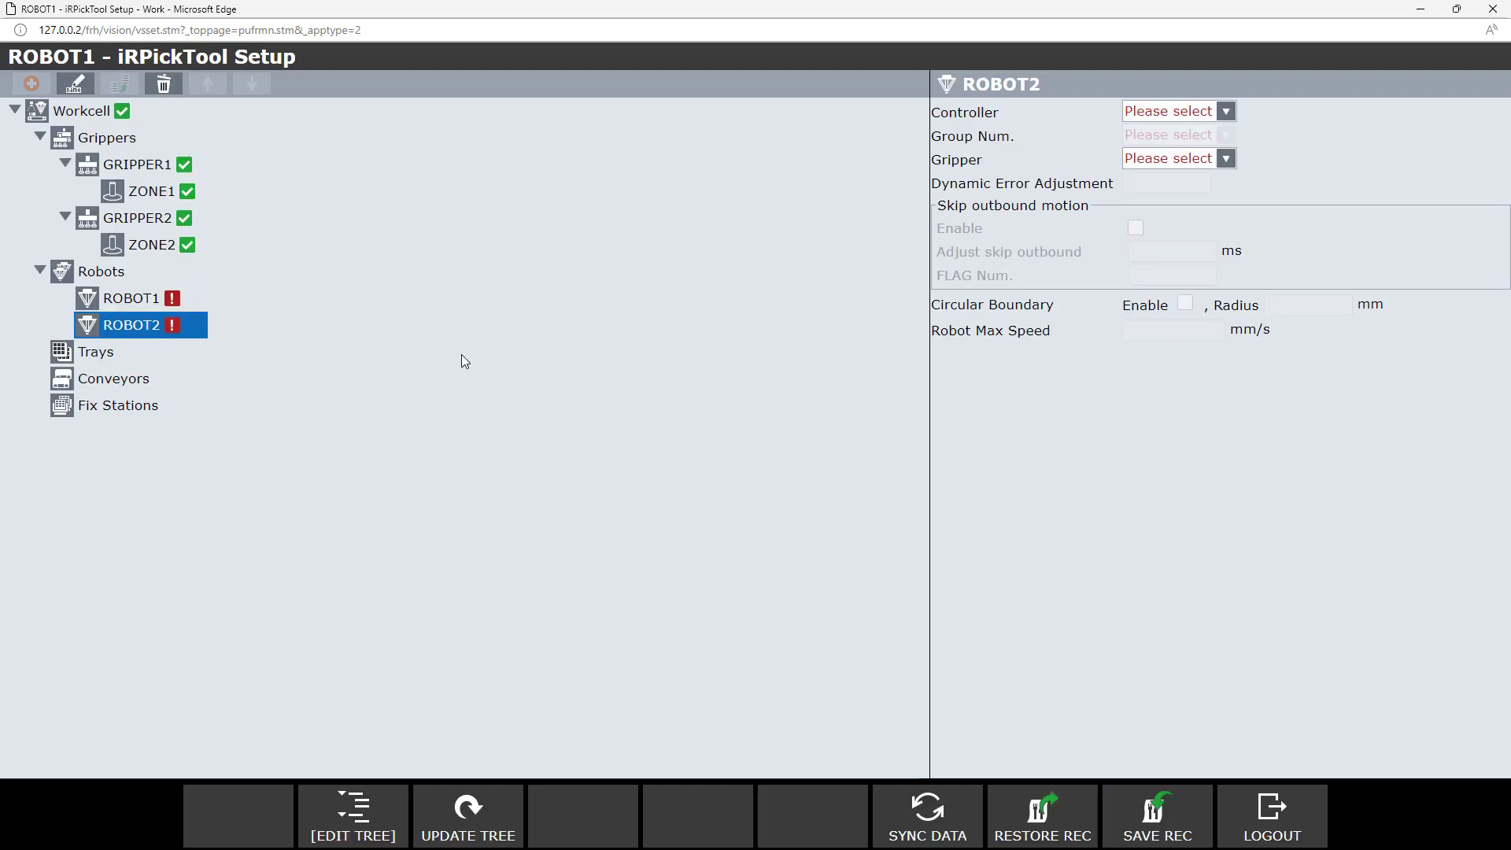
Assign controller ROBOT1 and gripper GRIPPER1 to the first robot in the workcell tree.
left_click(142, 303)
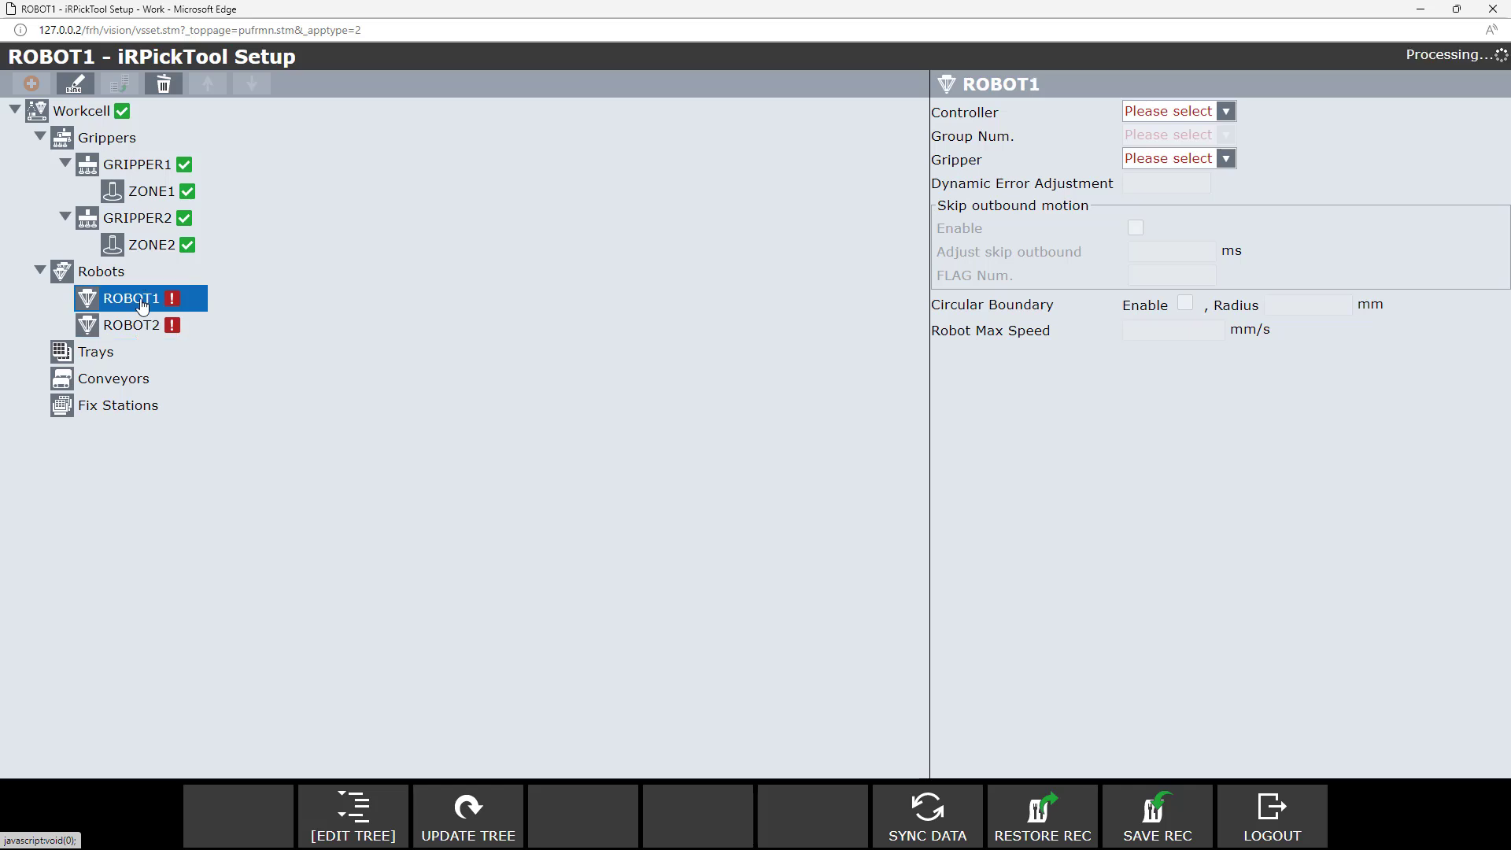
left_click(1228, 112)
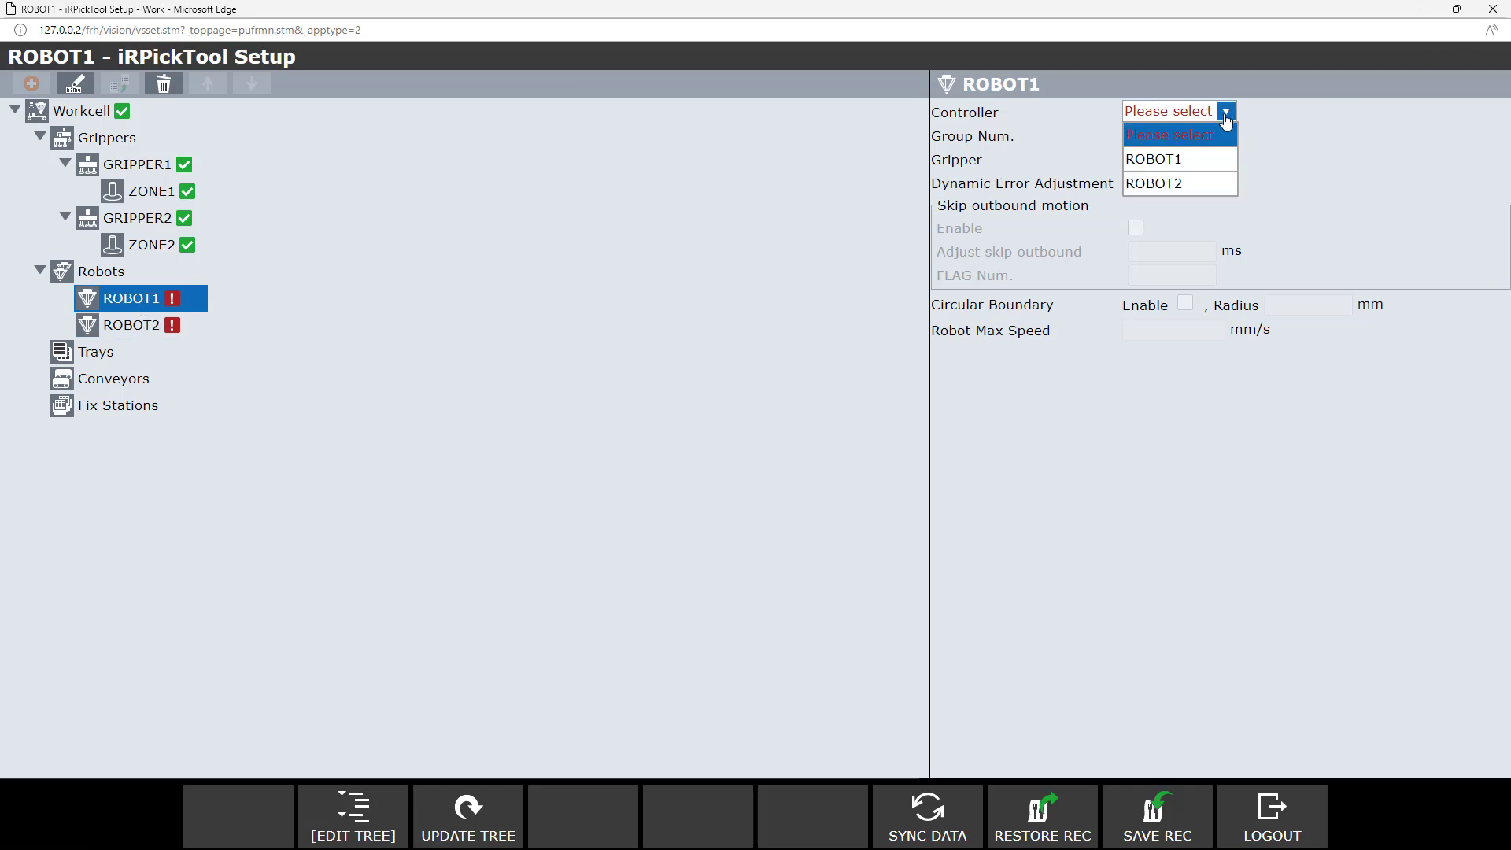
left_click(1204, 168)
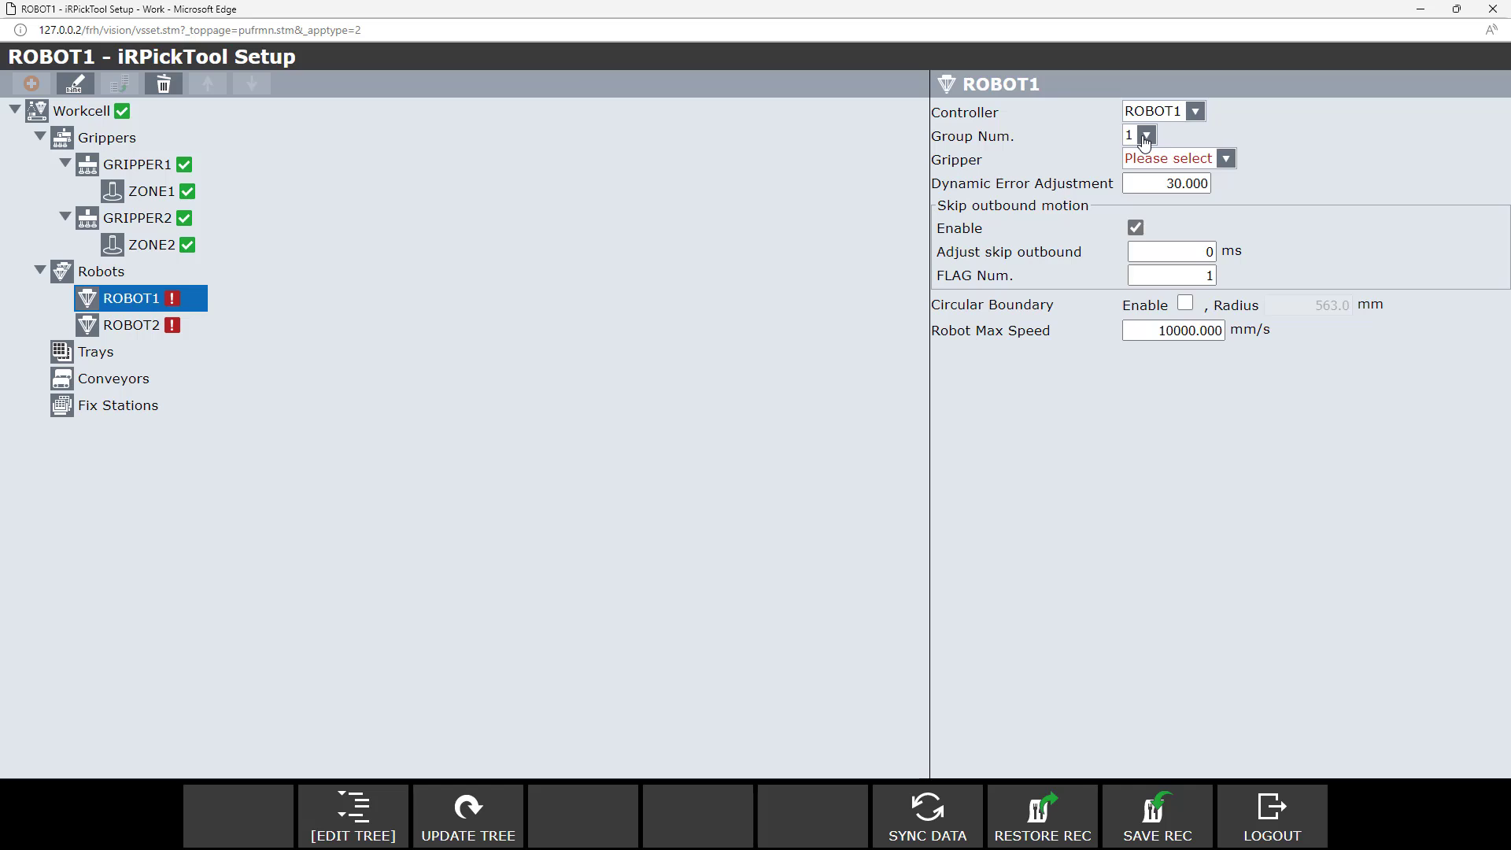
left_click(1228, 161)
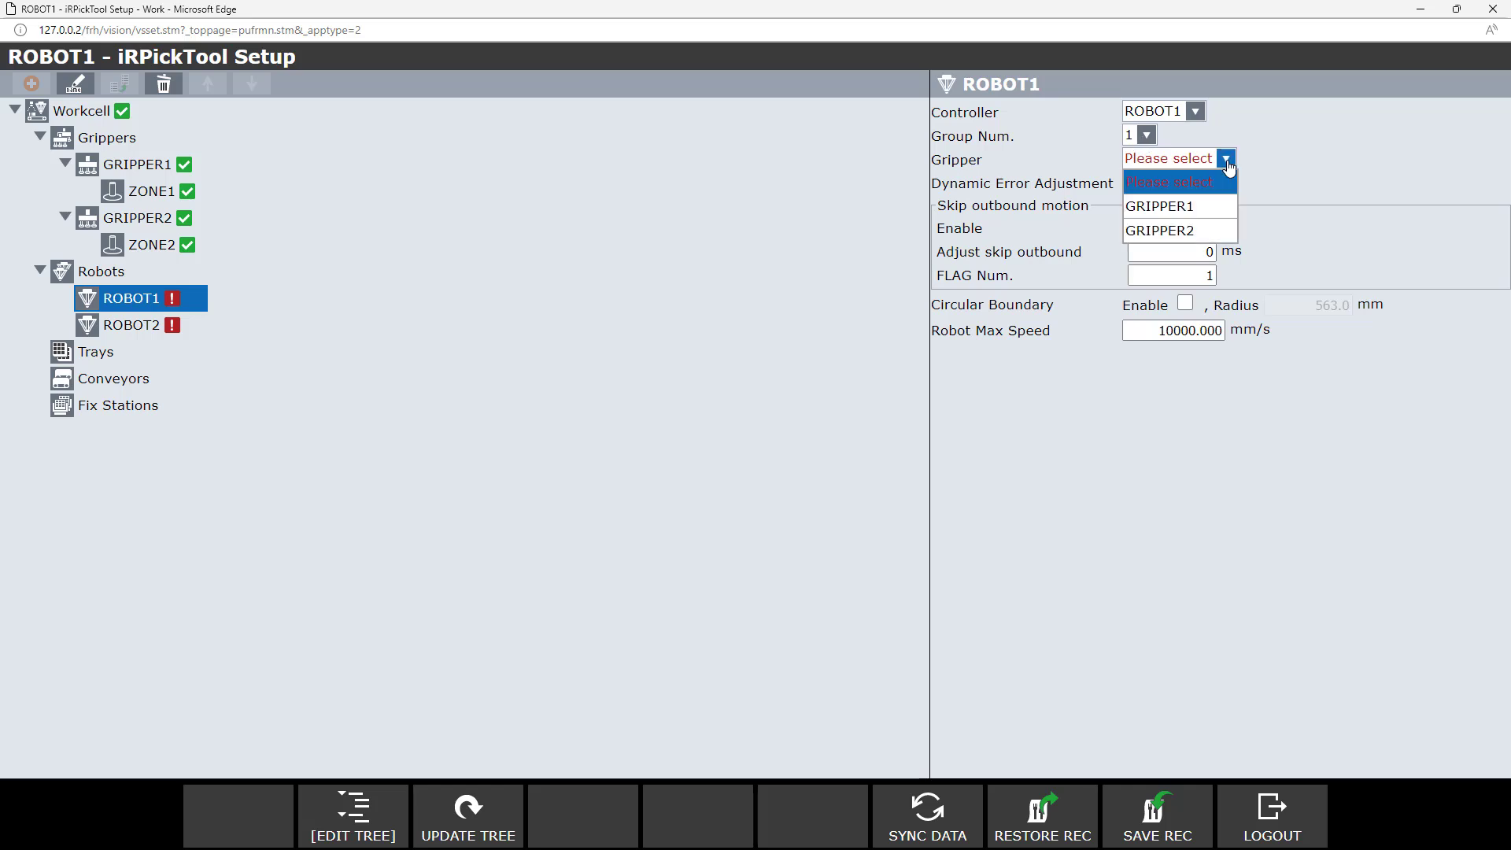
left_click(1208, 208)
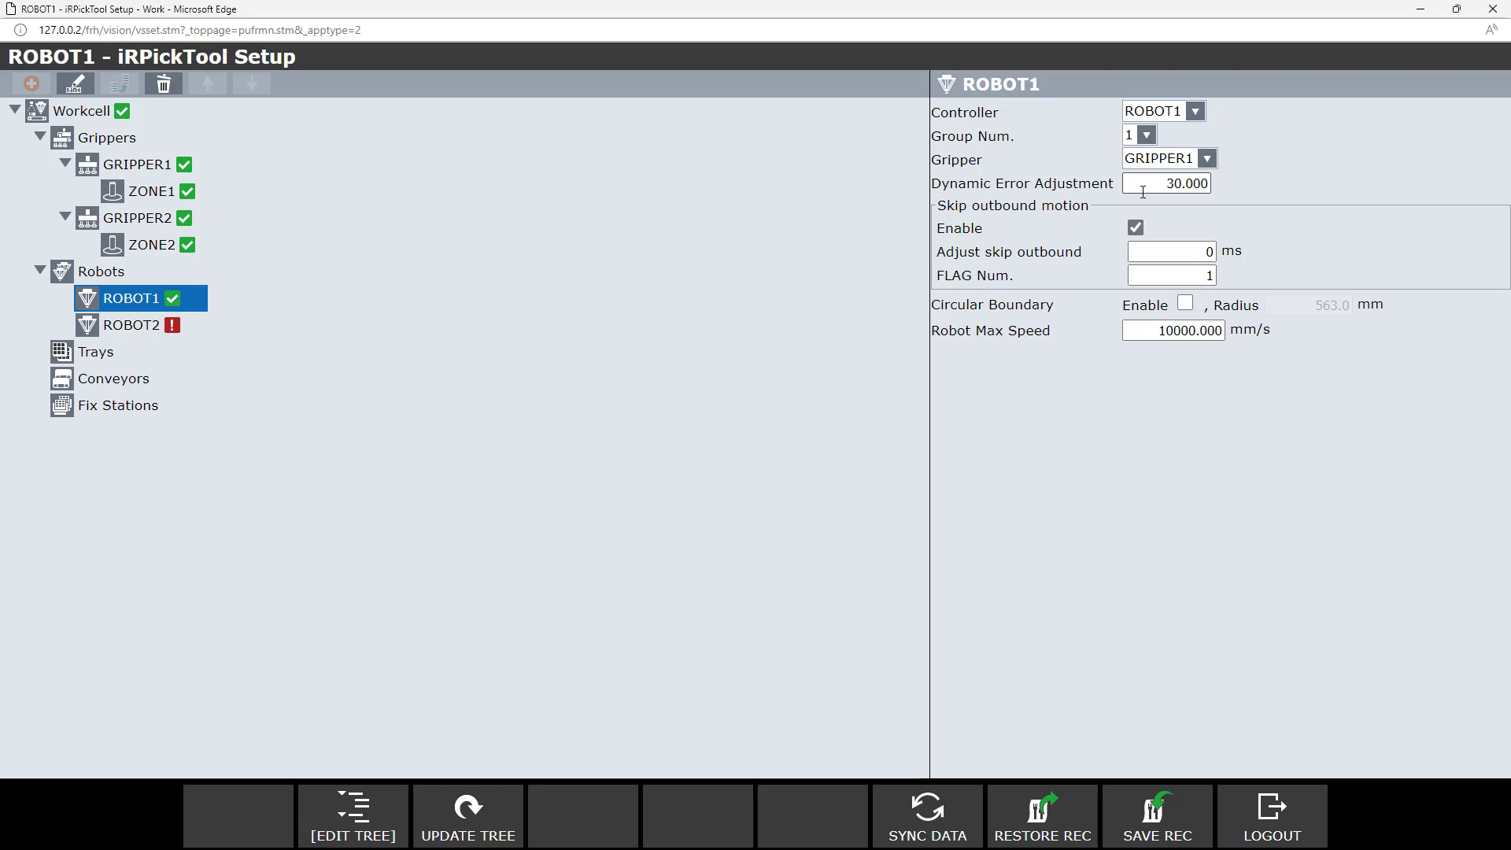
Assign controller ROBOT2 and gripper GRIPPER2 to the second robot in the workcell tree.
left_click(138, 325)
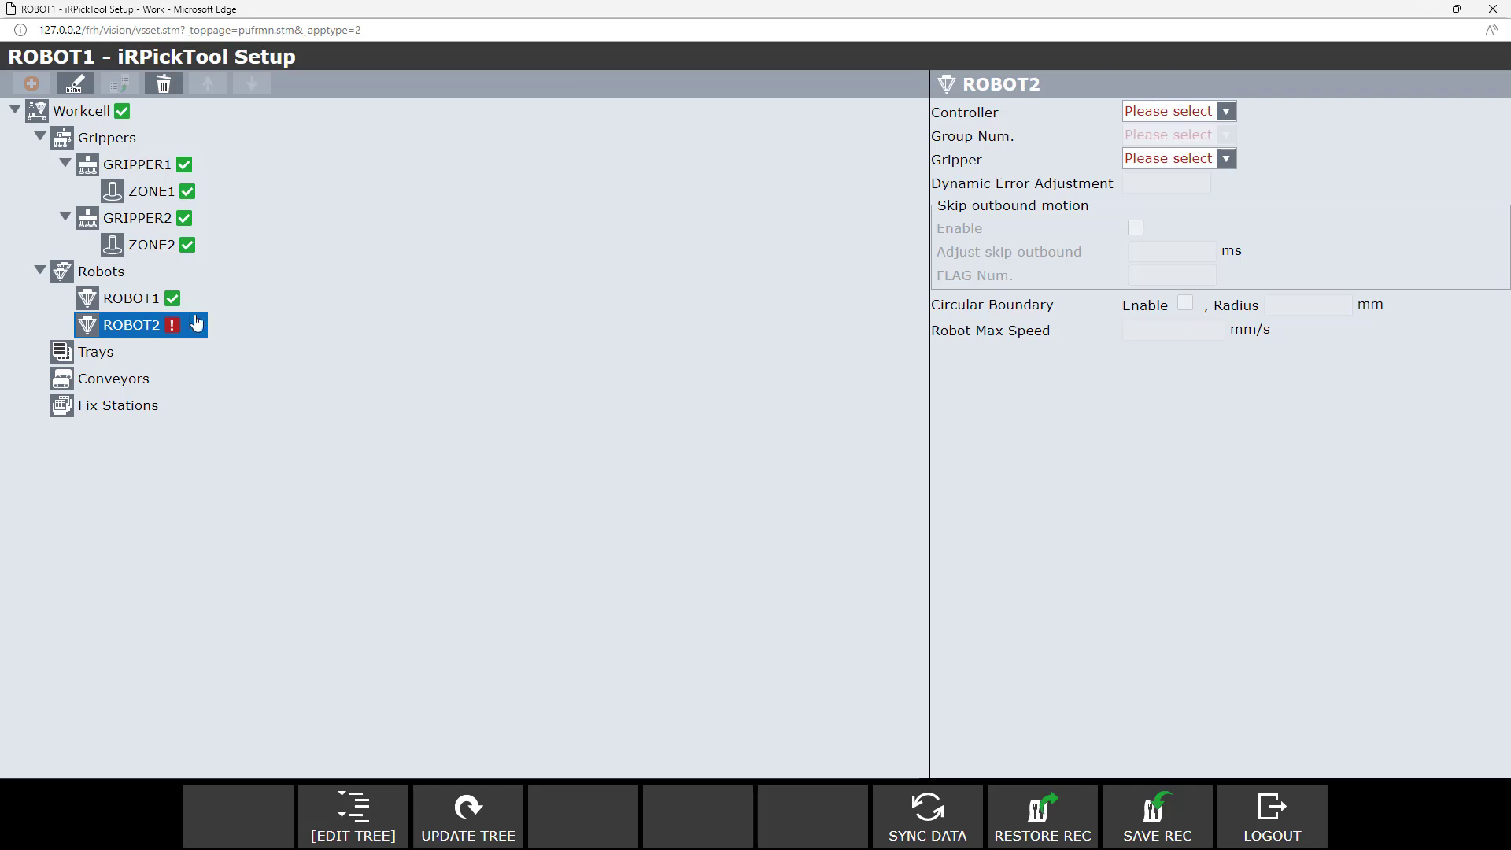
left_click(1226, 111)
left_click(1201, 184)
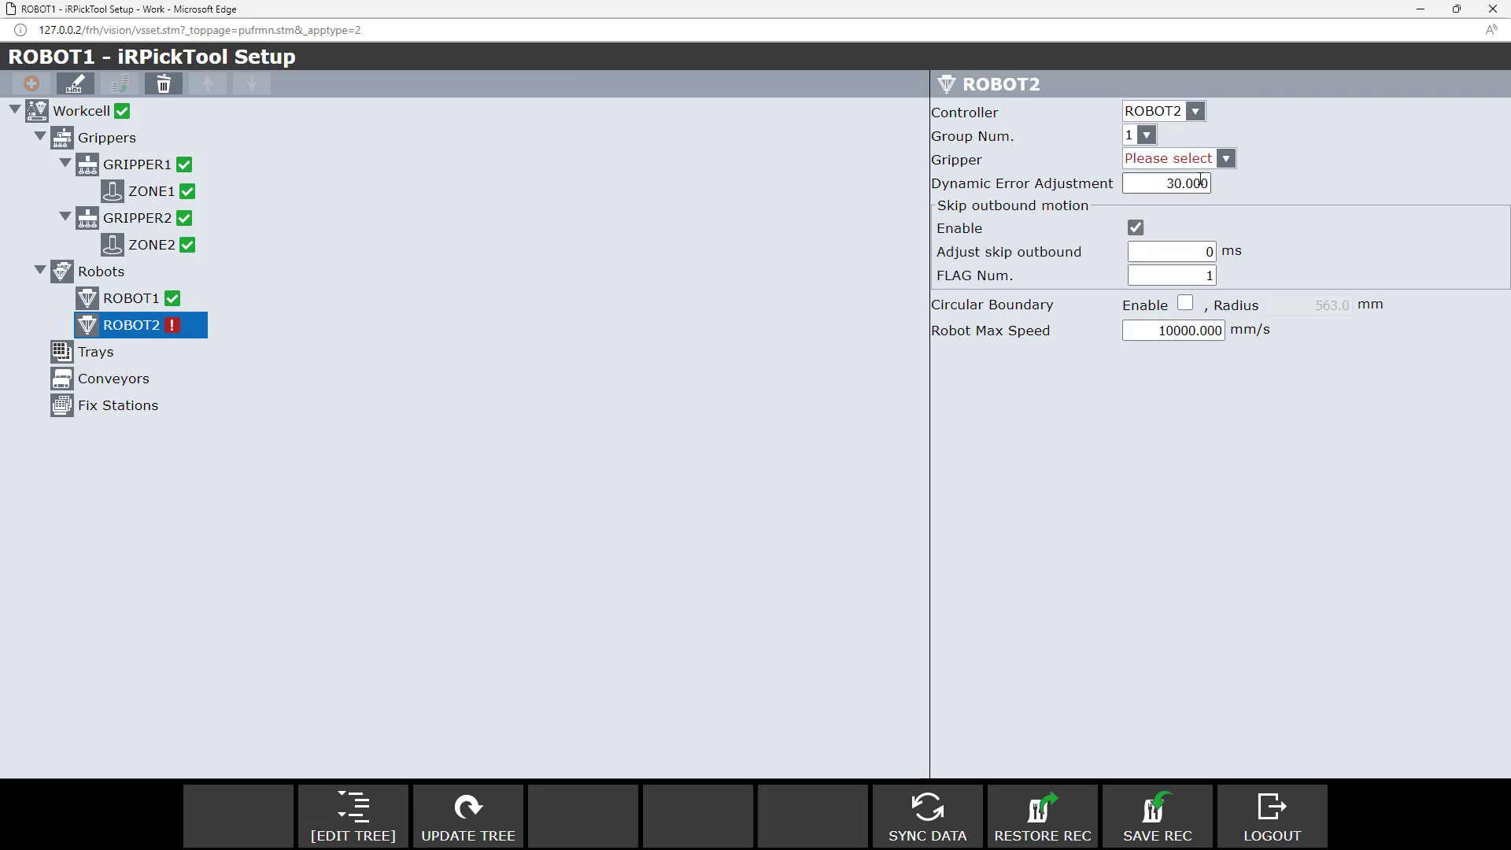
left_click(1226, 158)
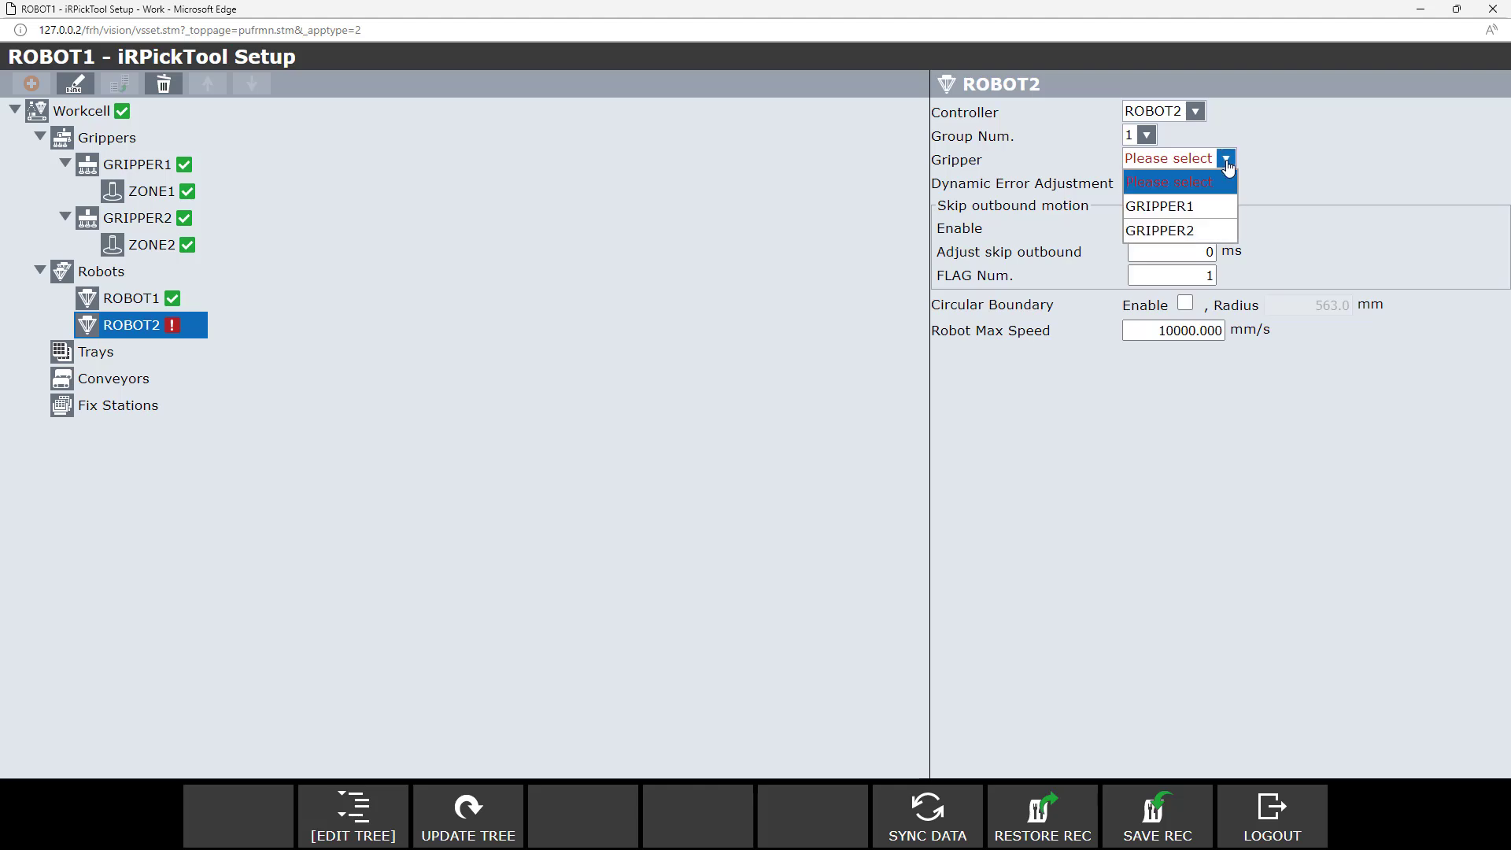
left_click(1205, 231)
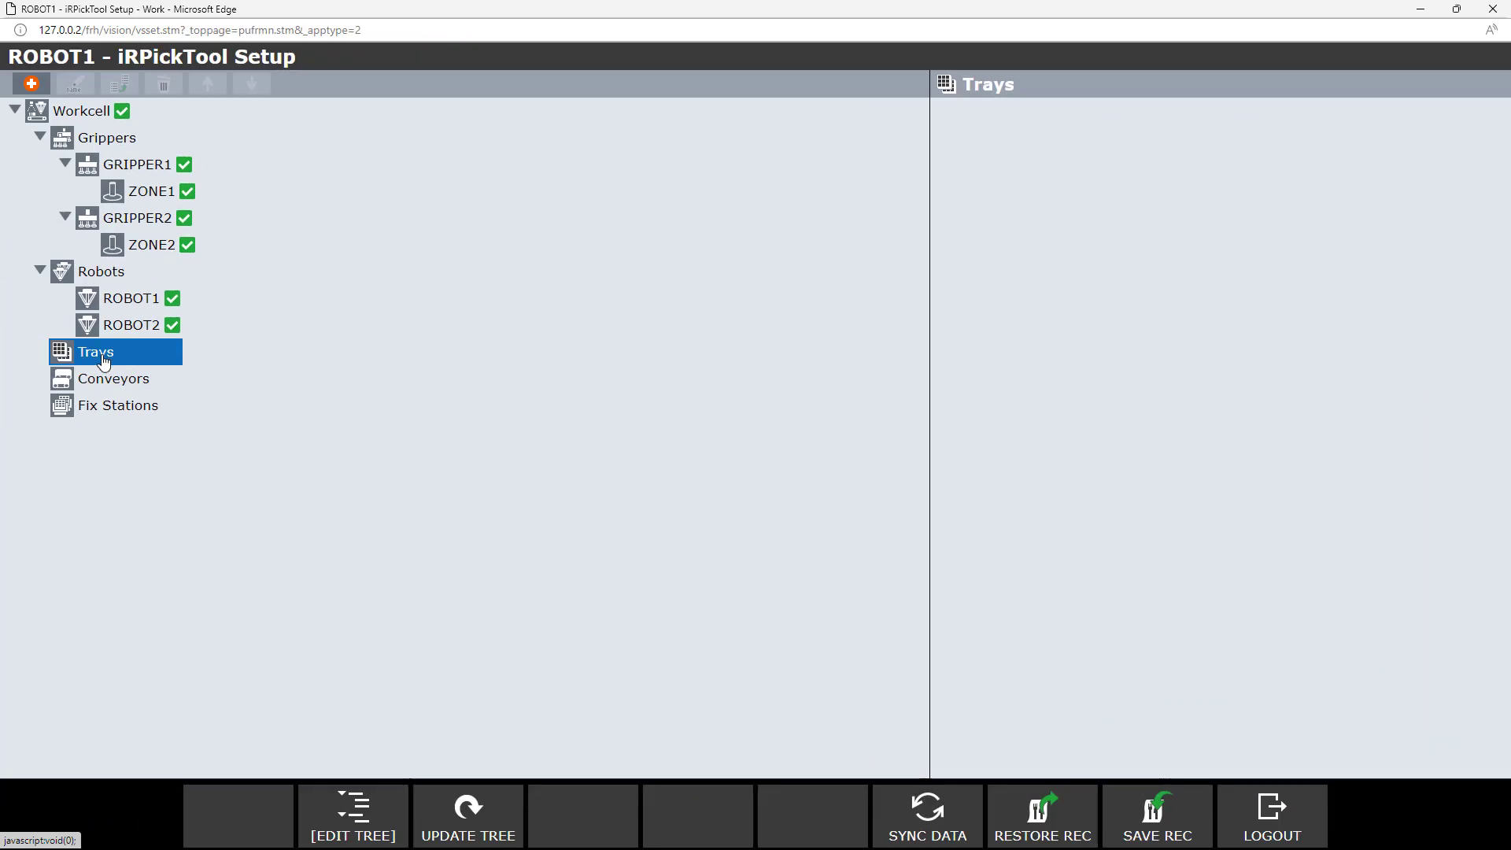
Add a tray to the workcell, keeping the type Tray and the name TRAY1.
left_click(32, 85)
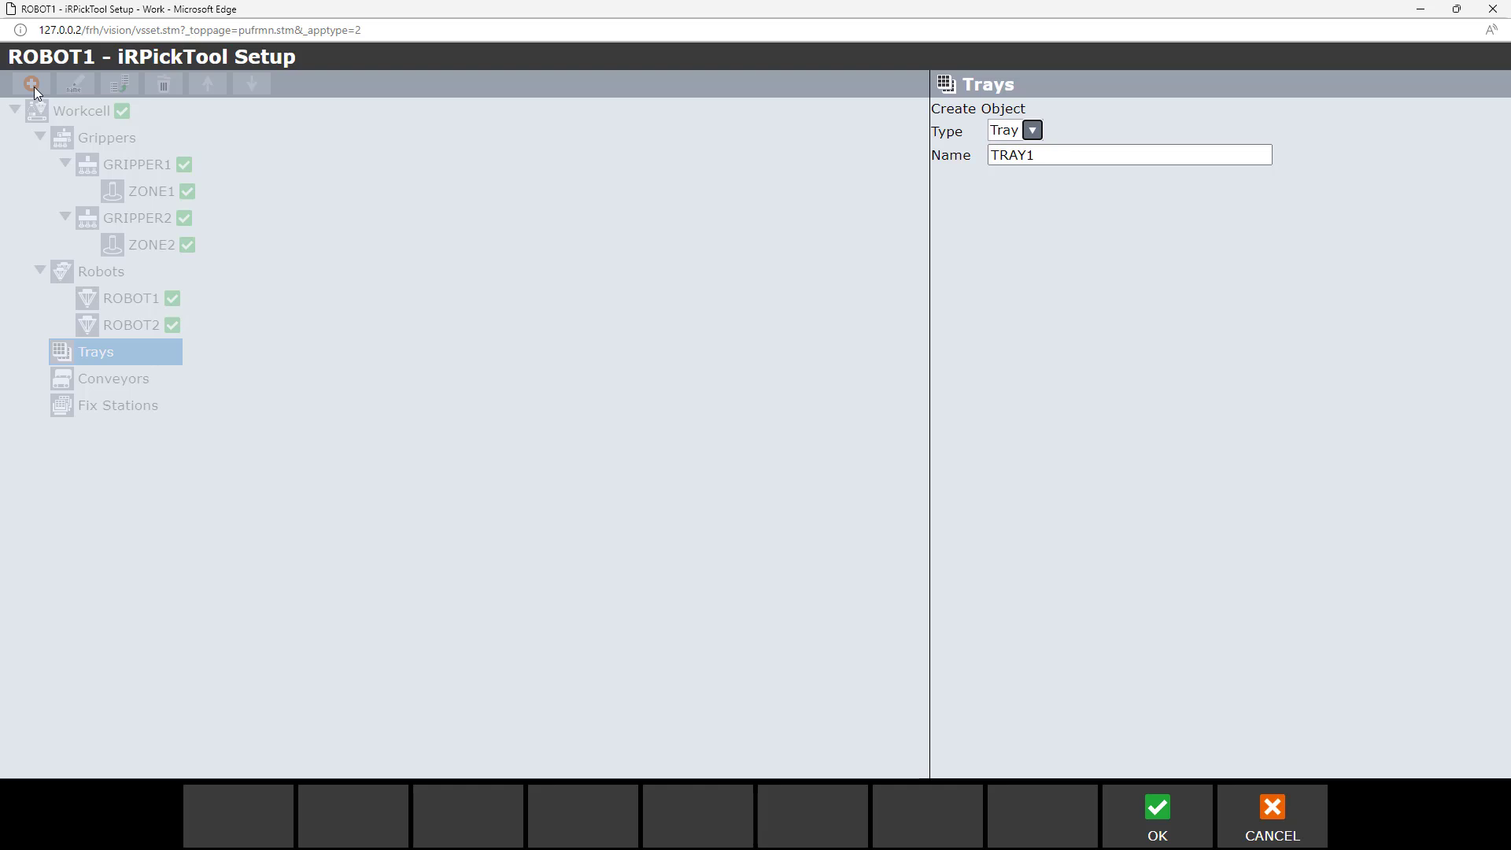
left_click(1158, 818)
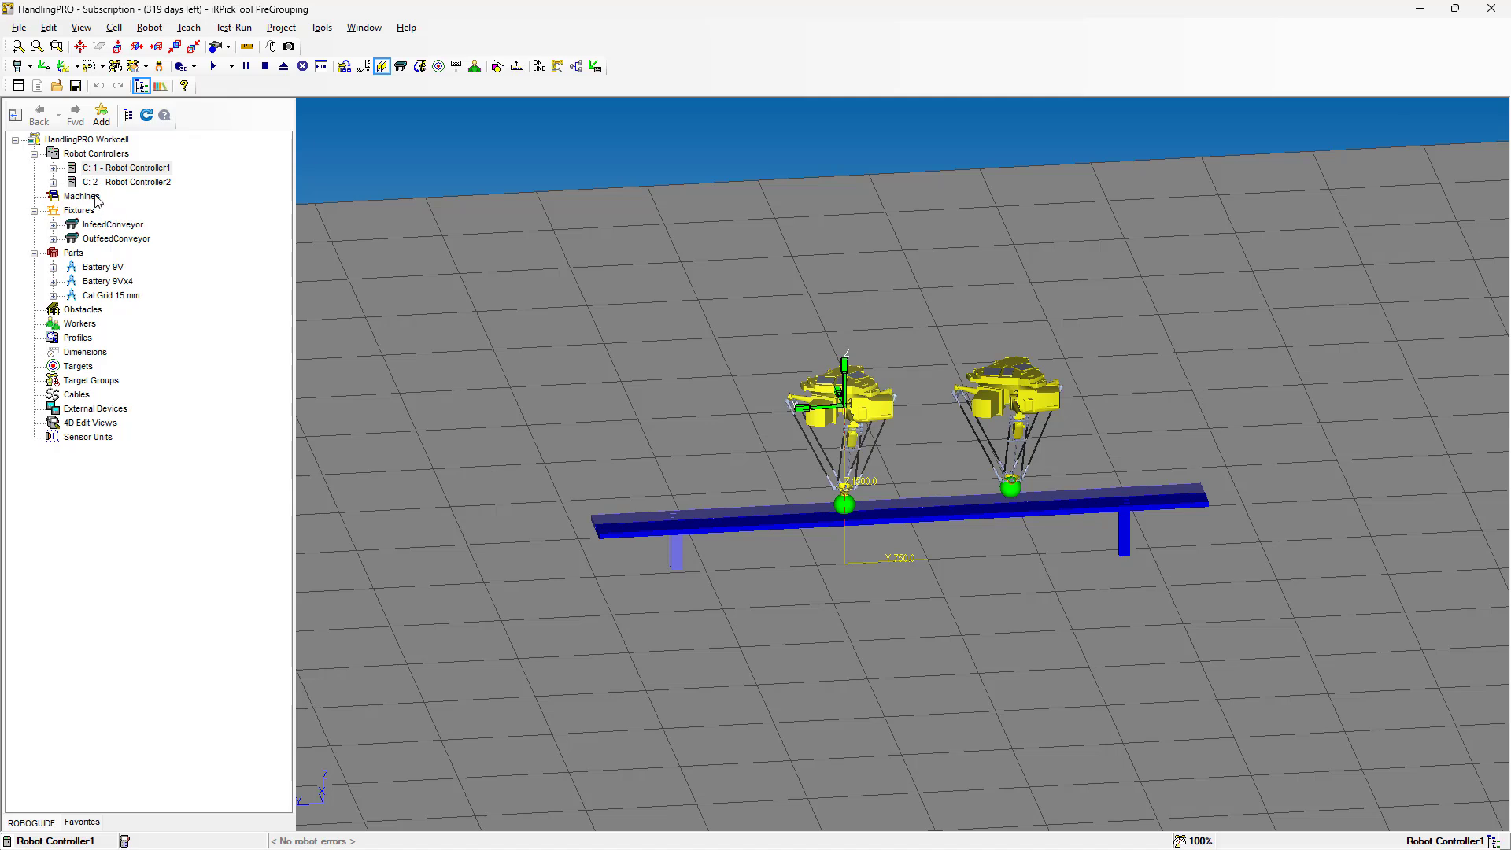
Switch to ROBOGUIDE and assign the Battery 9V part to the PartCarrierInfeed link of InfeedConveyor.
left_click(54, 225)
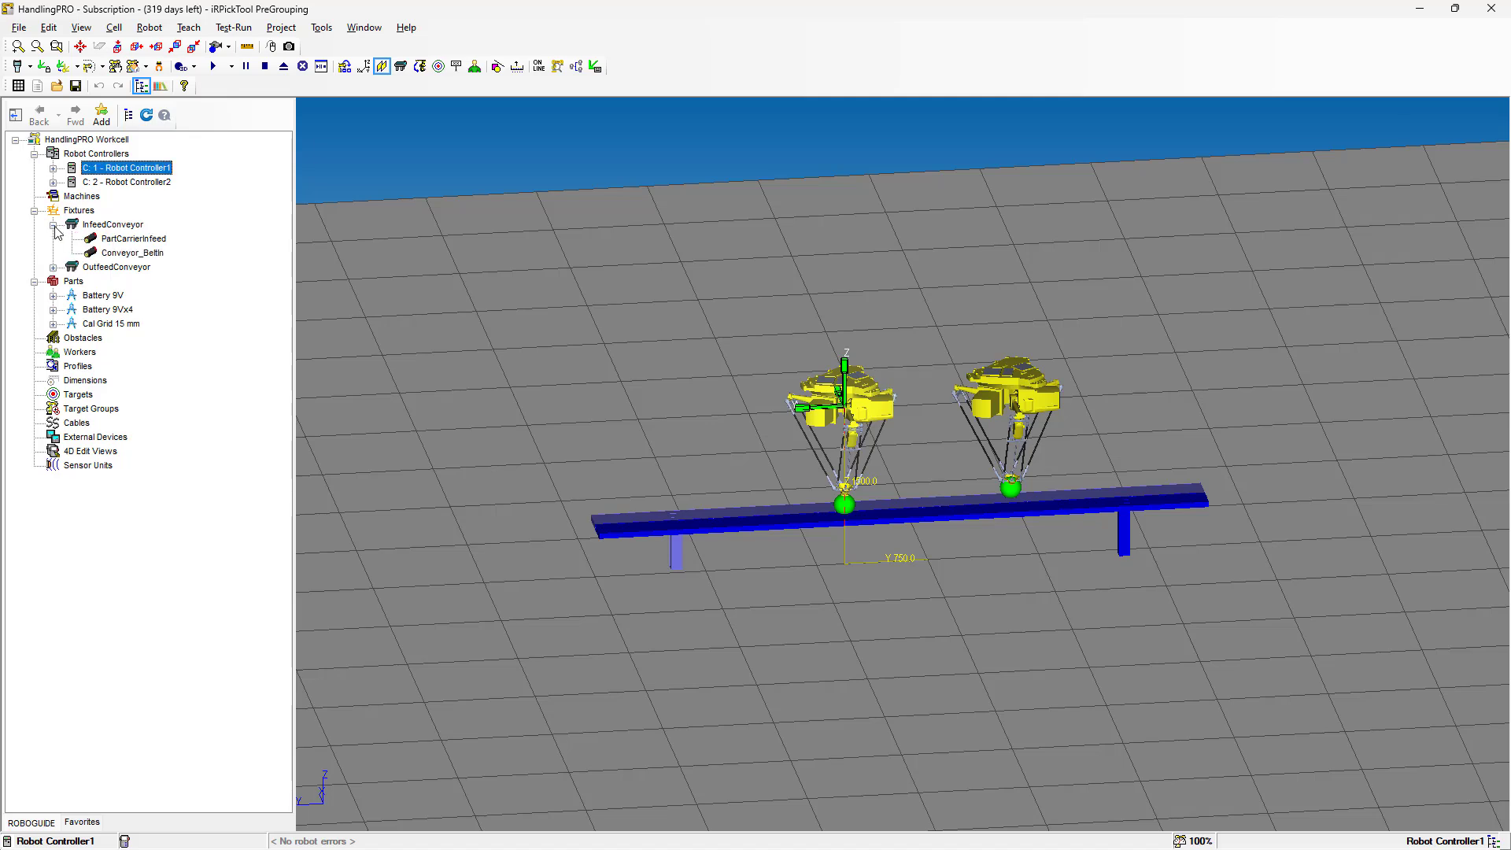
left_click(115, 240)
right_click(115, 240)
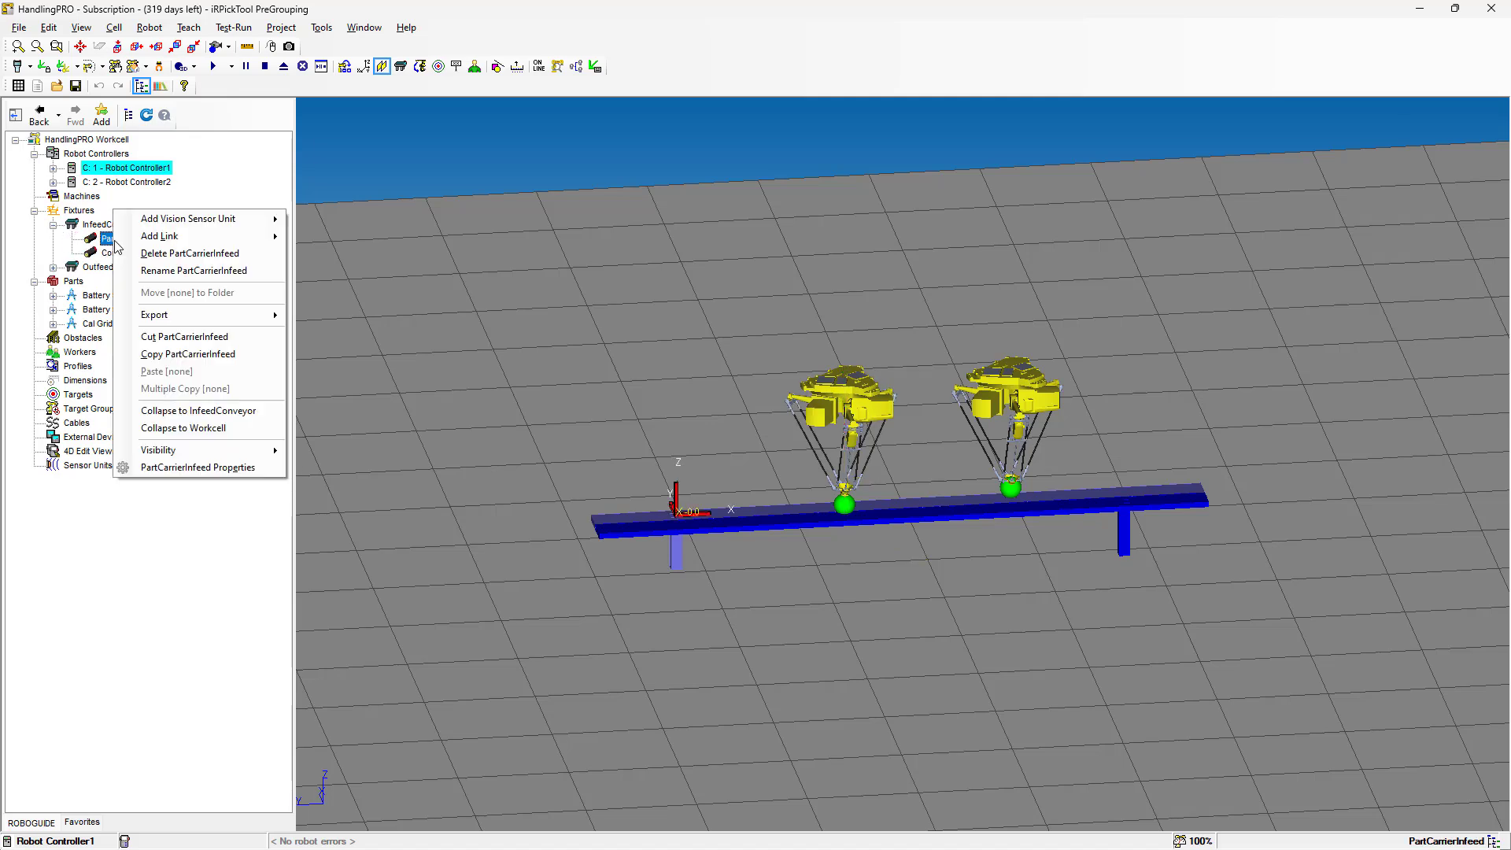
left_click(175, 467)
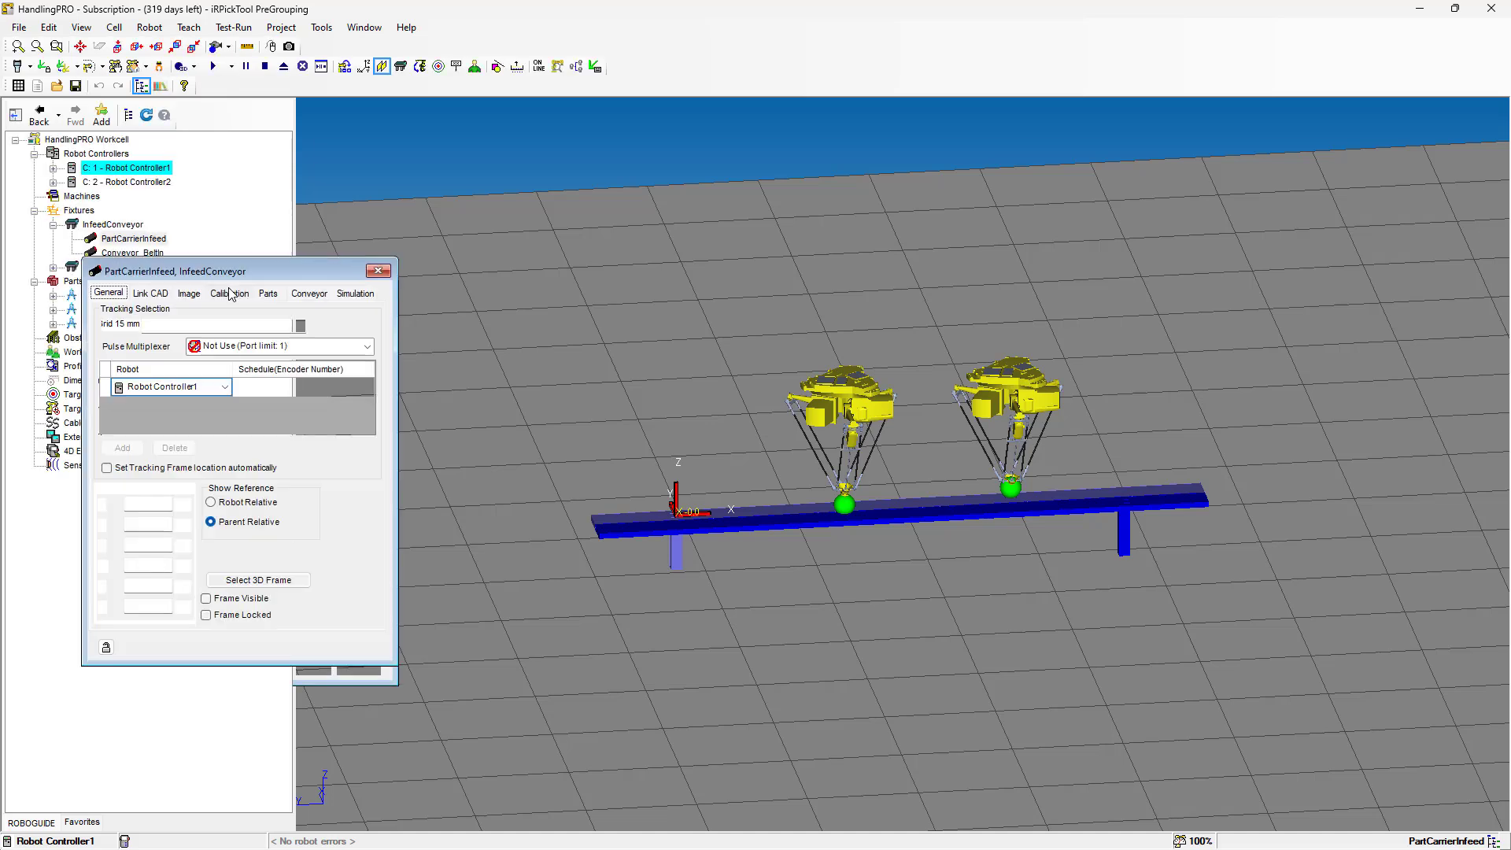
left_click(272, 297)
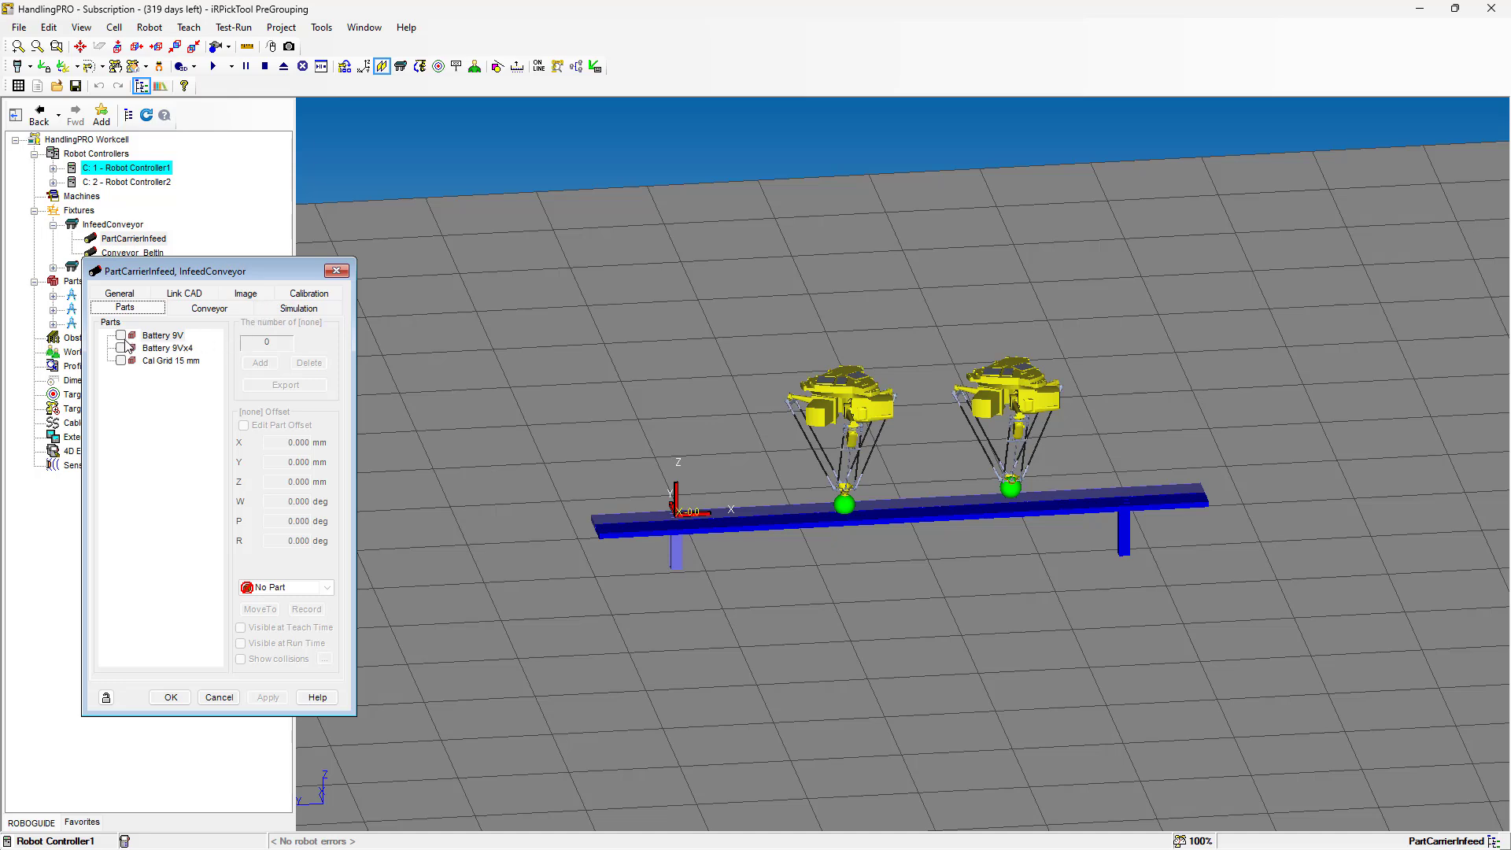
left_click(121, 335)
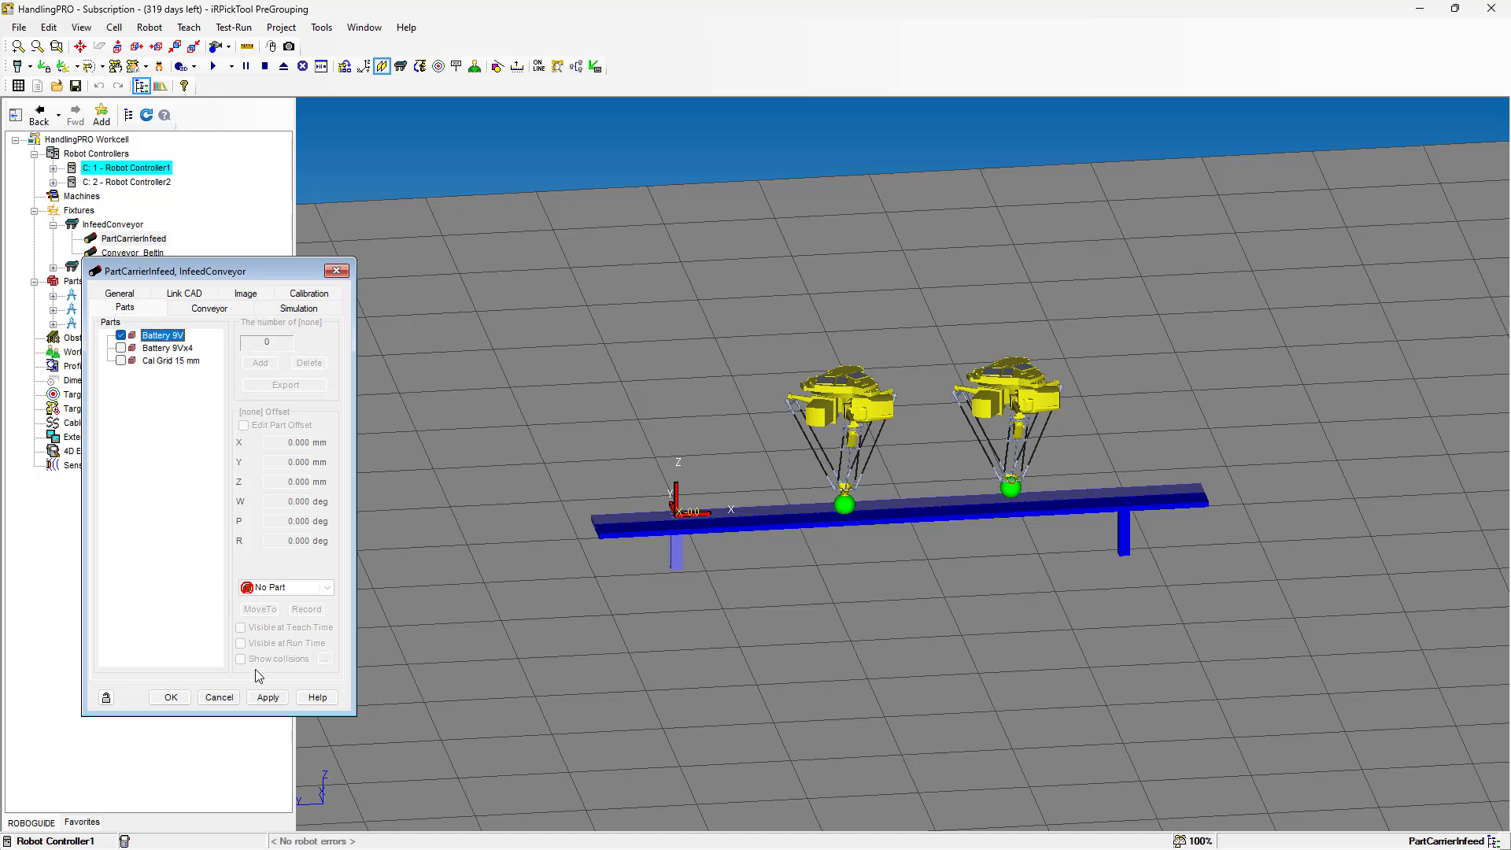
left_click(264, 697)
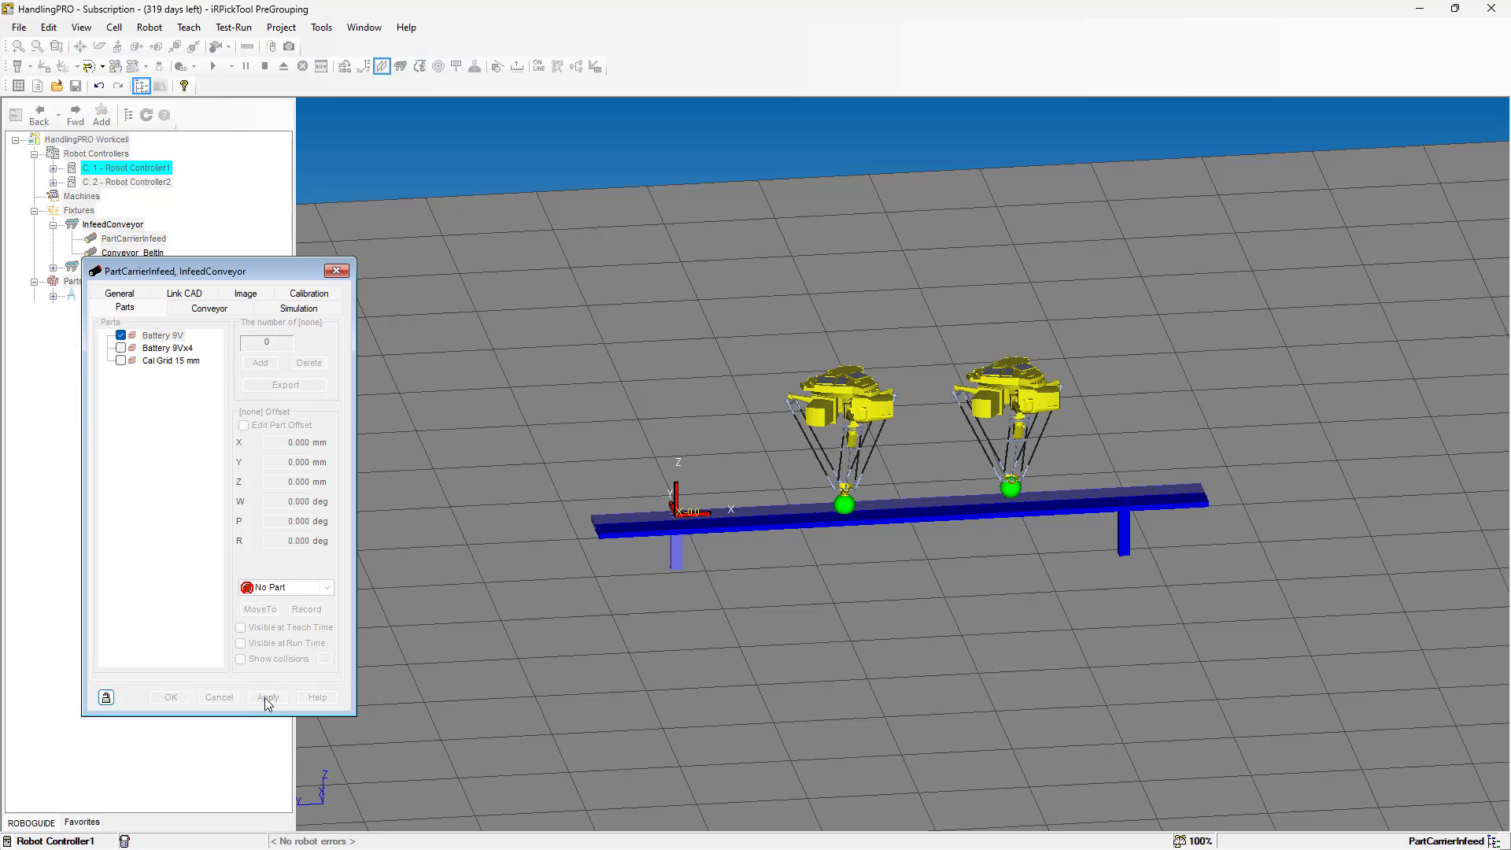
scroll(650, 521, "up", 10)
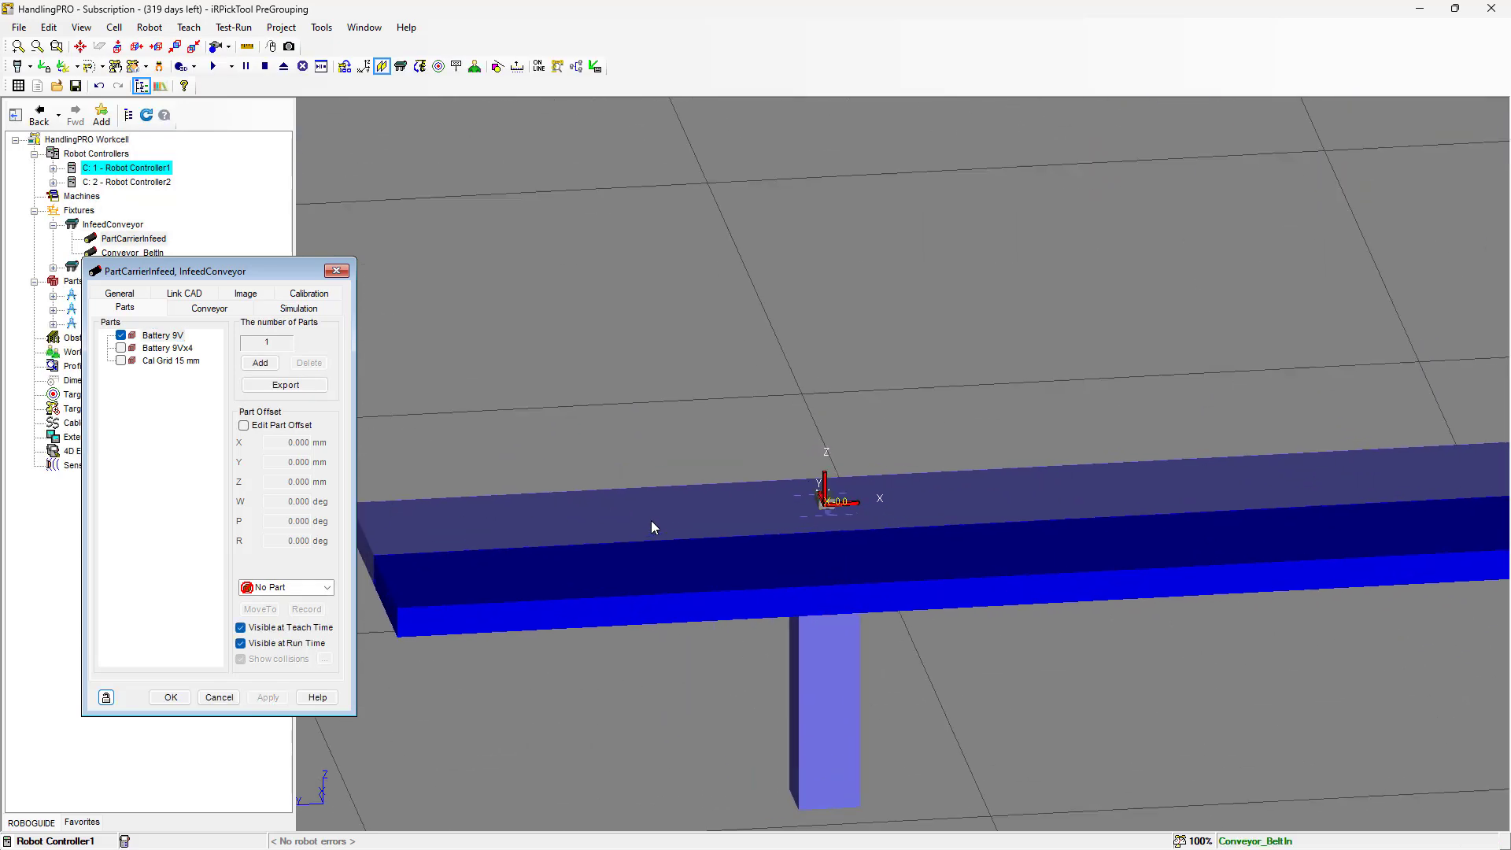
middle_click_drag(879, 499, 627, 520)
scroll(660, 524, "up", 3)
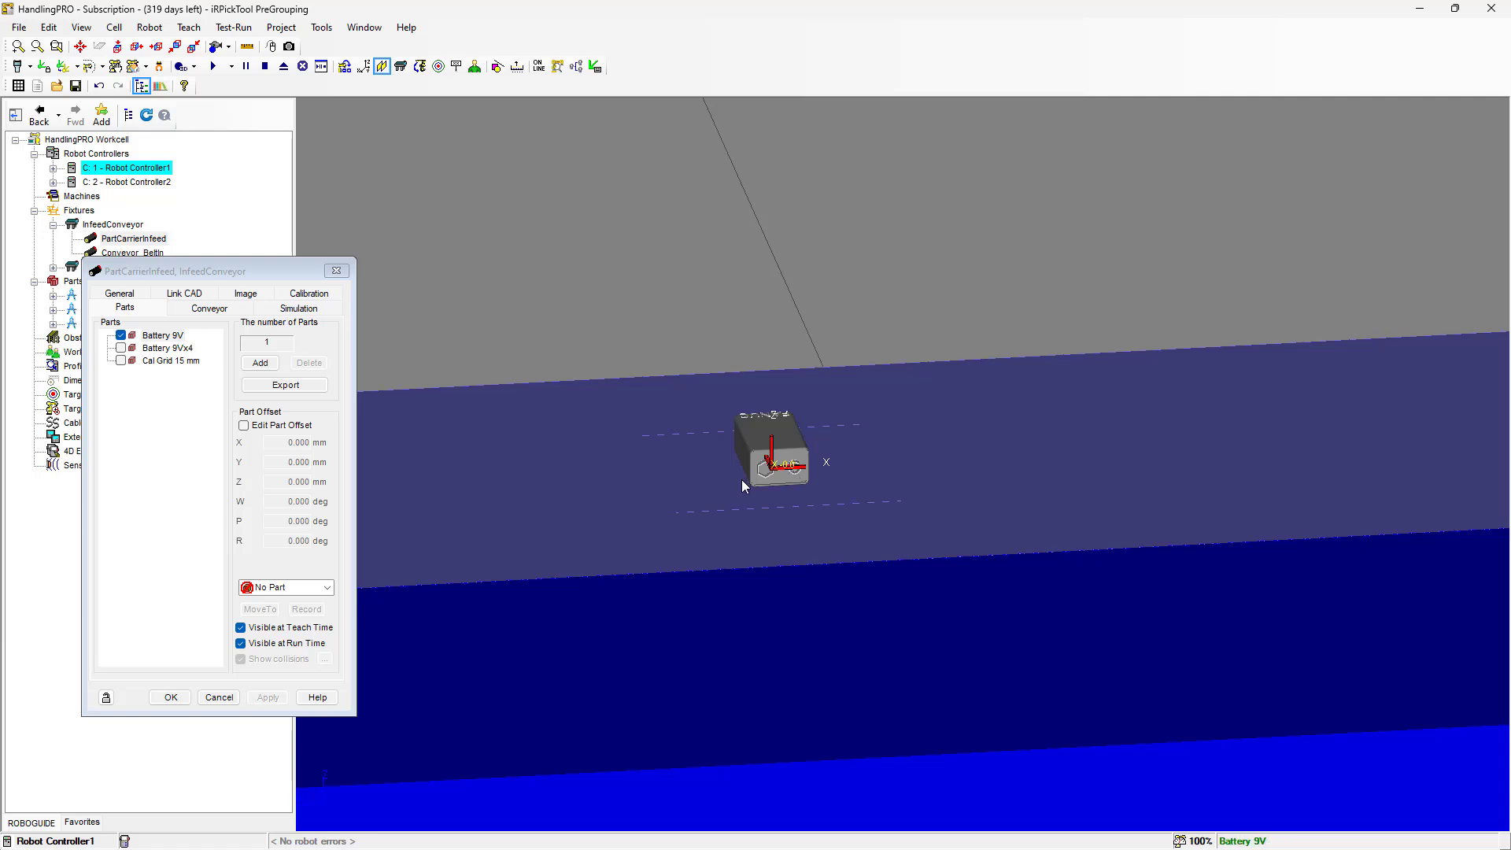
mouse_move(739, 484)
right_mouse_down()
mouse_move(746, 438)
mouse_move(742, 506)
right_mouse_up()
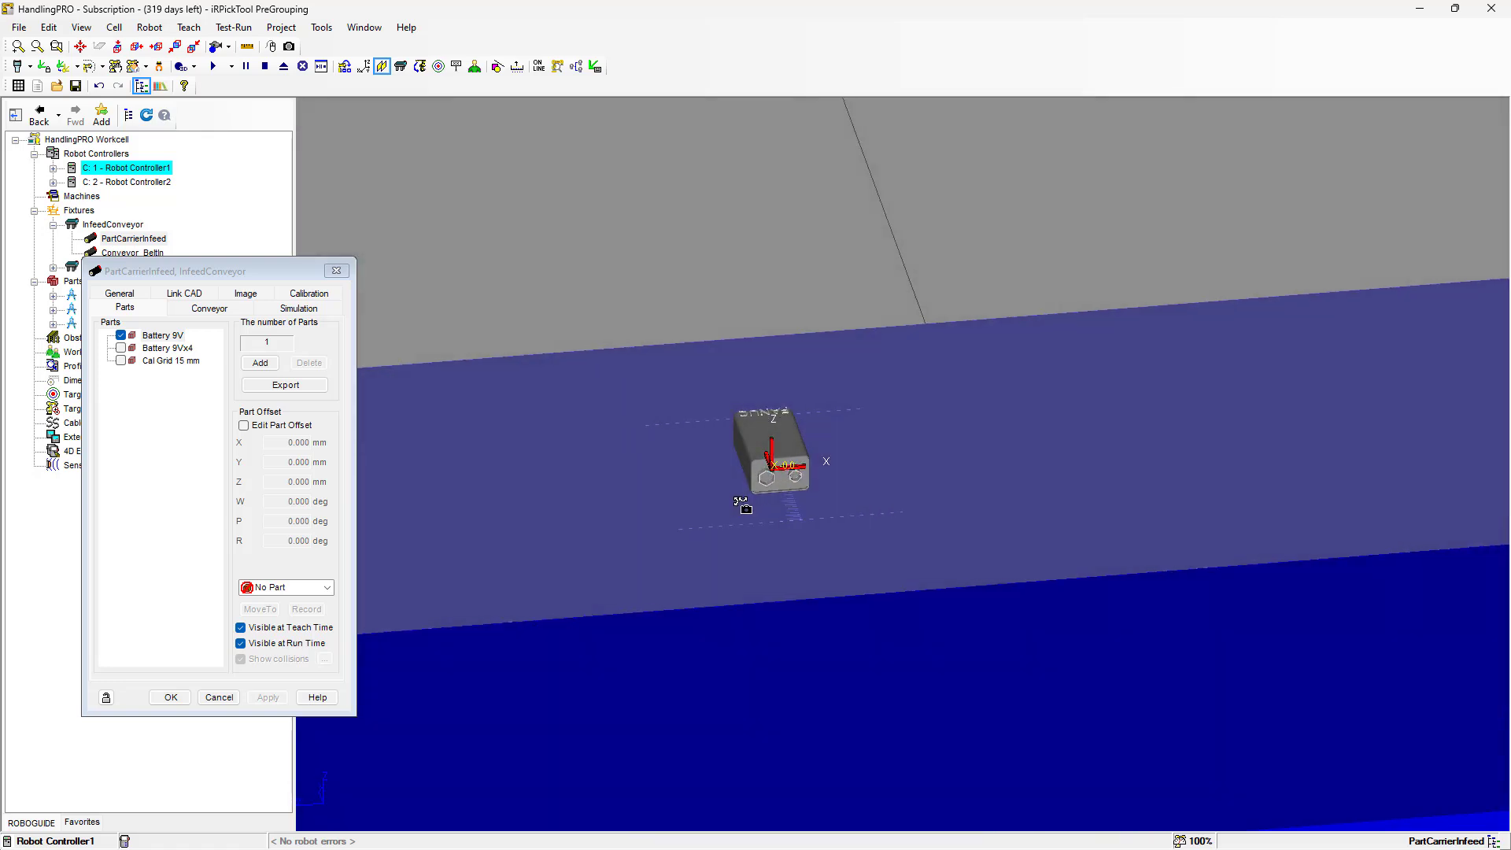
left_click(185, 698)
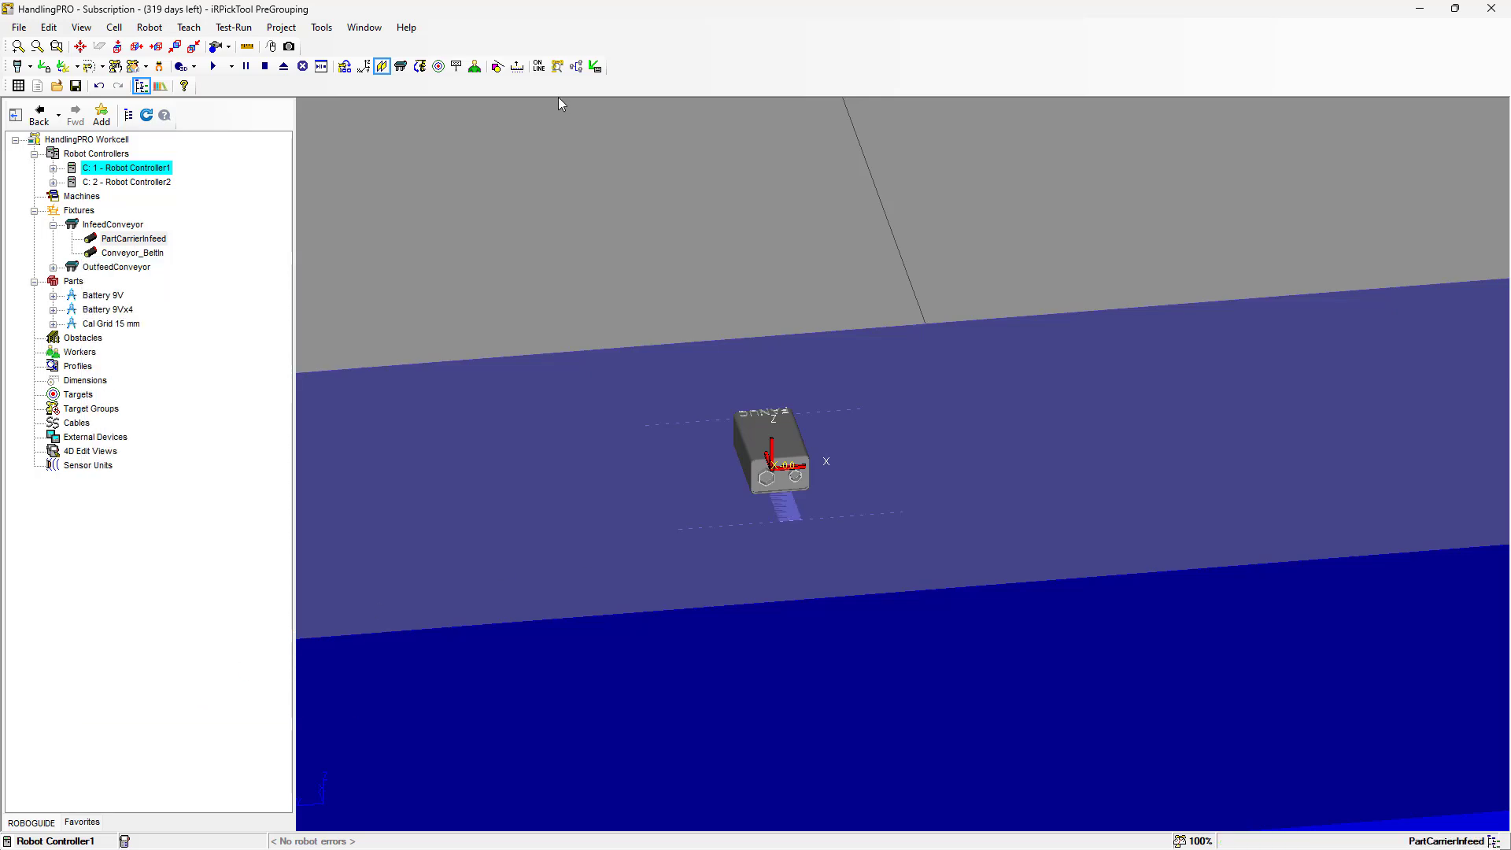
Measure the height, width and length of the Battery 9V part on the infeed conveyor.
left_click(246, 46)
left_click(672, 472)
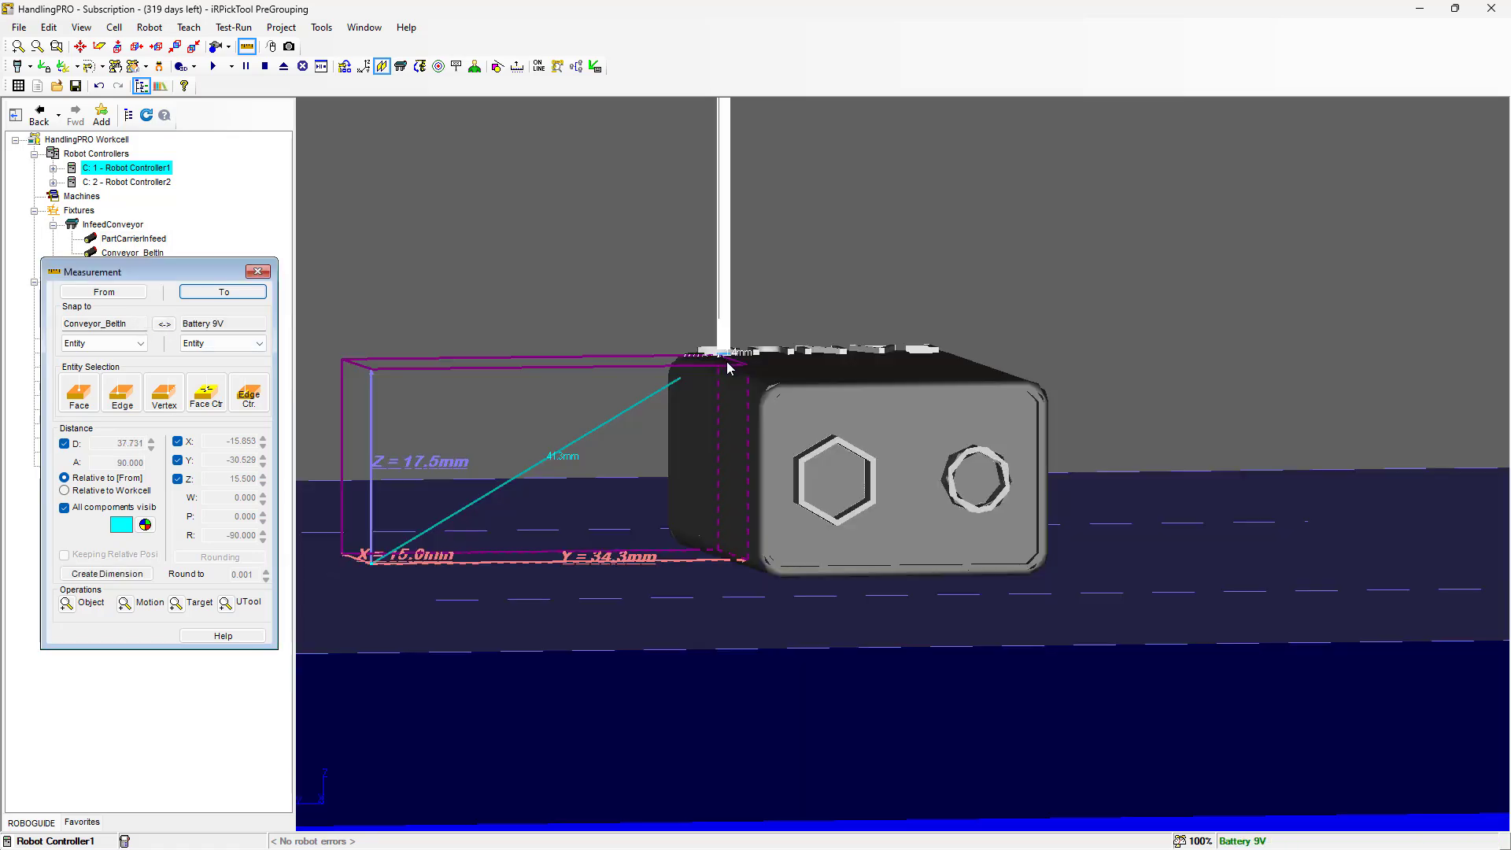
left_click(725, 362)
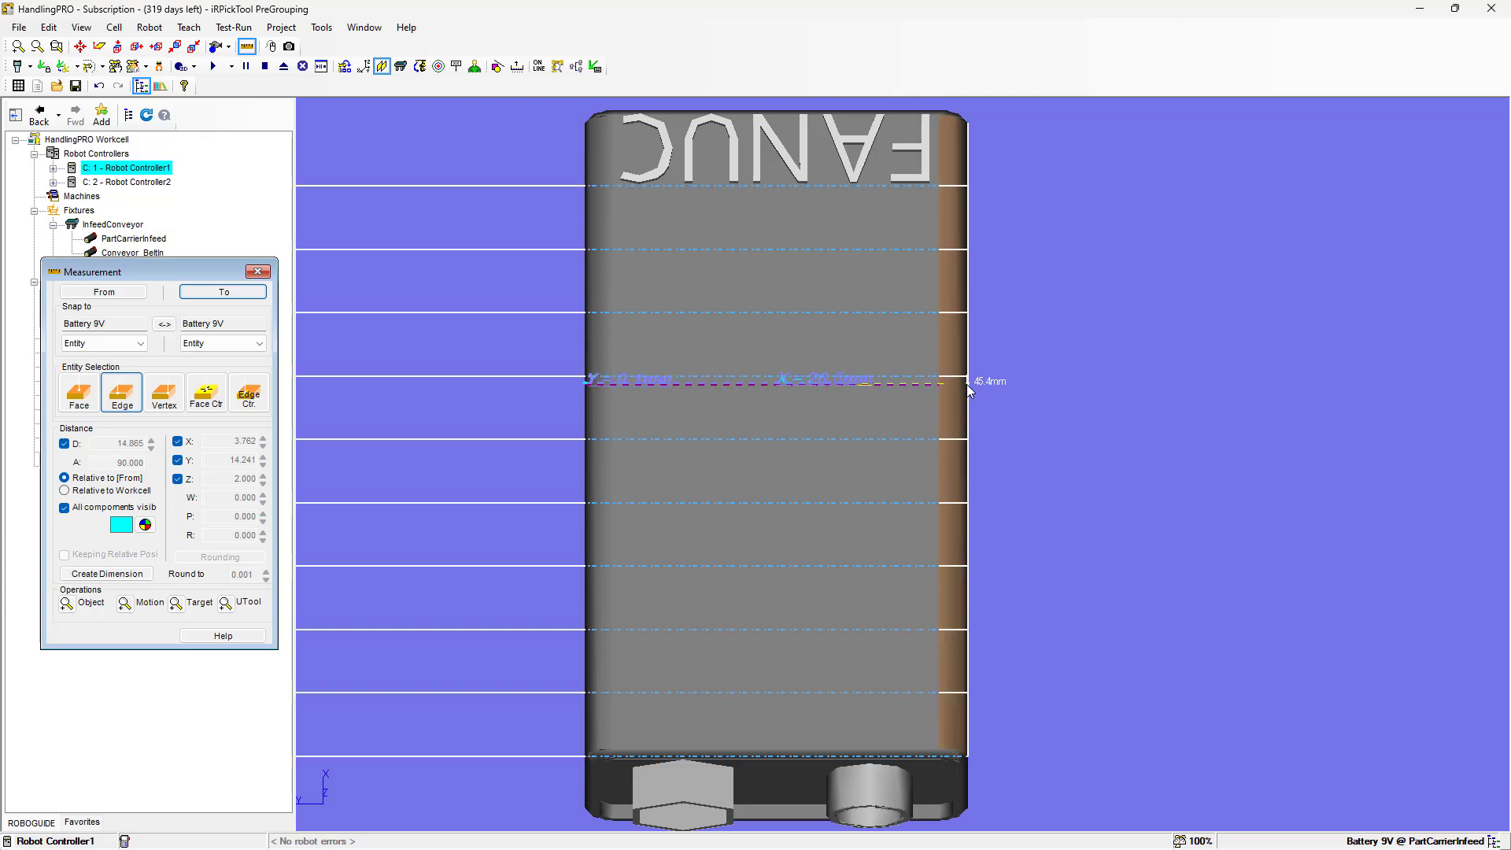
left_click(969, 386)
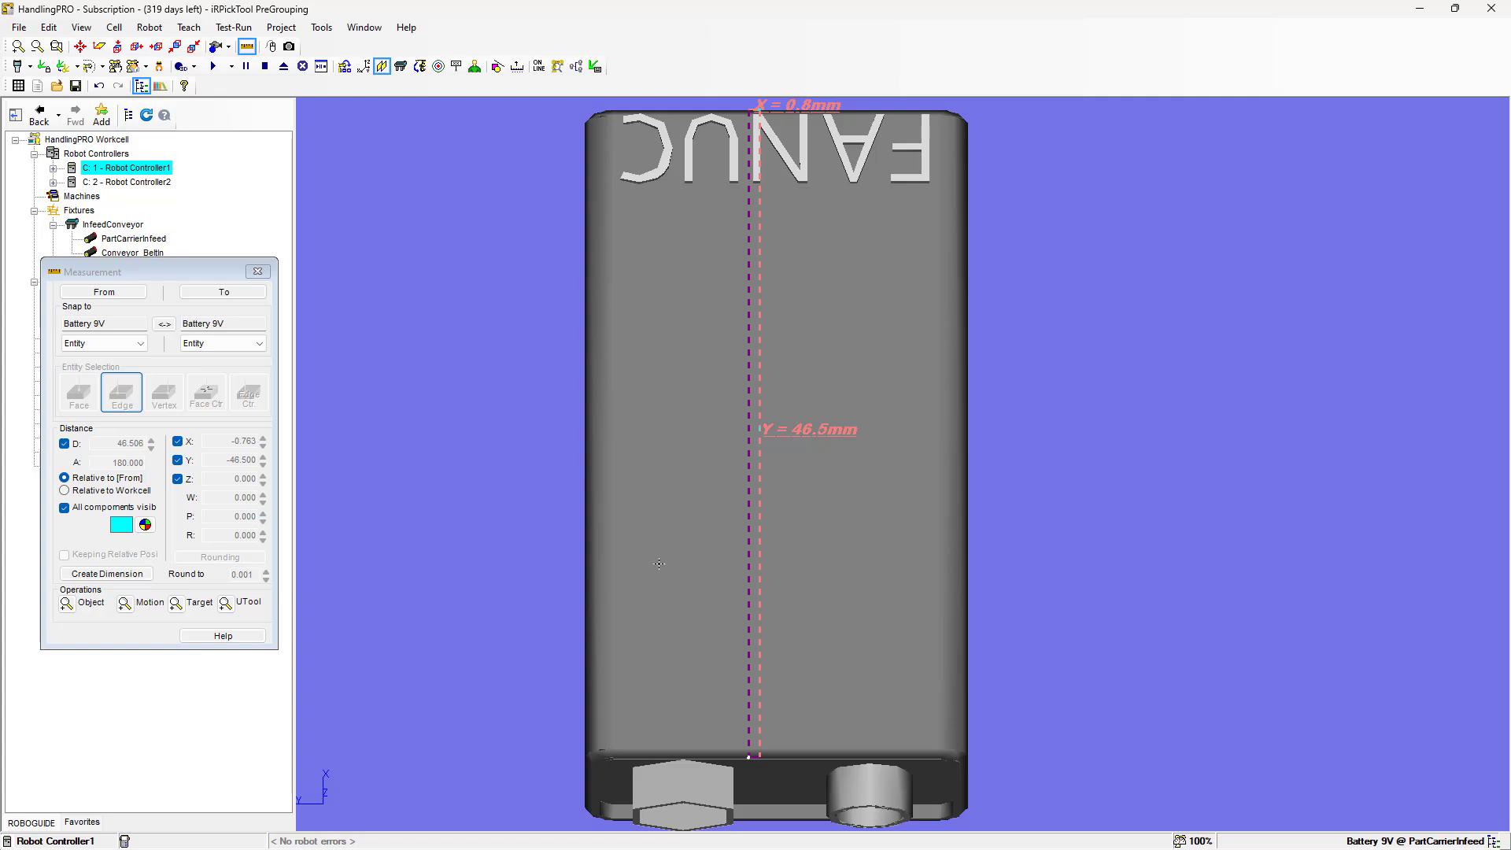
left_click(258, 271)
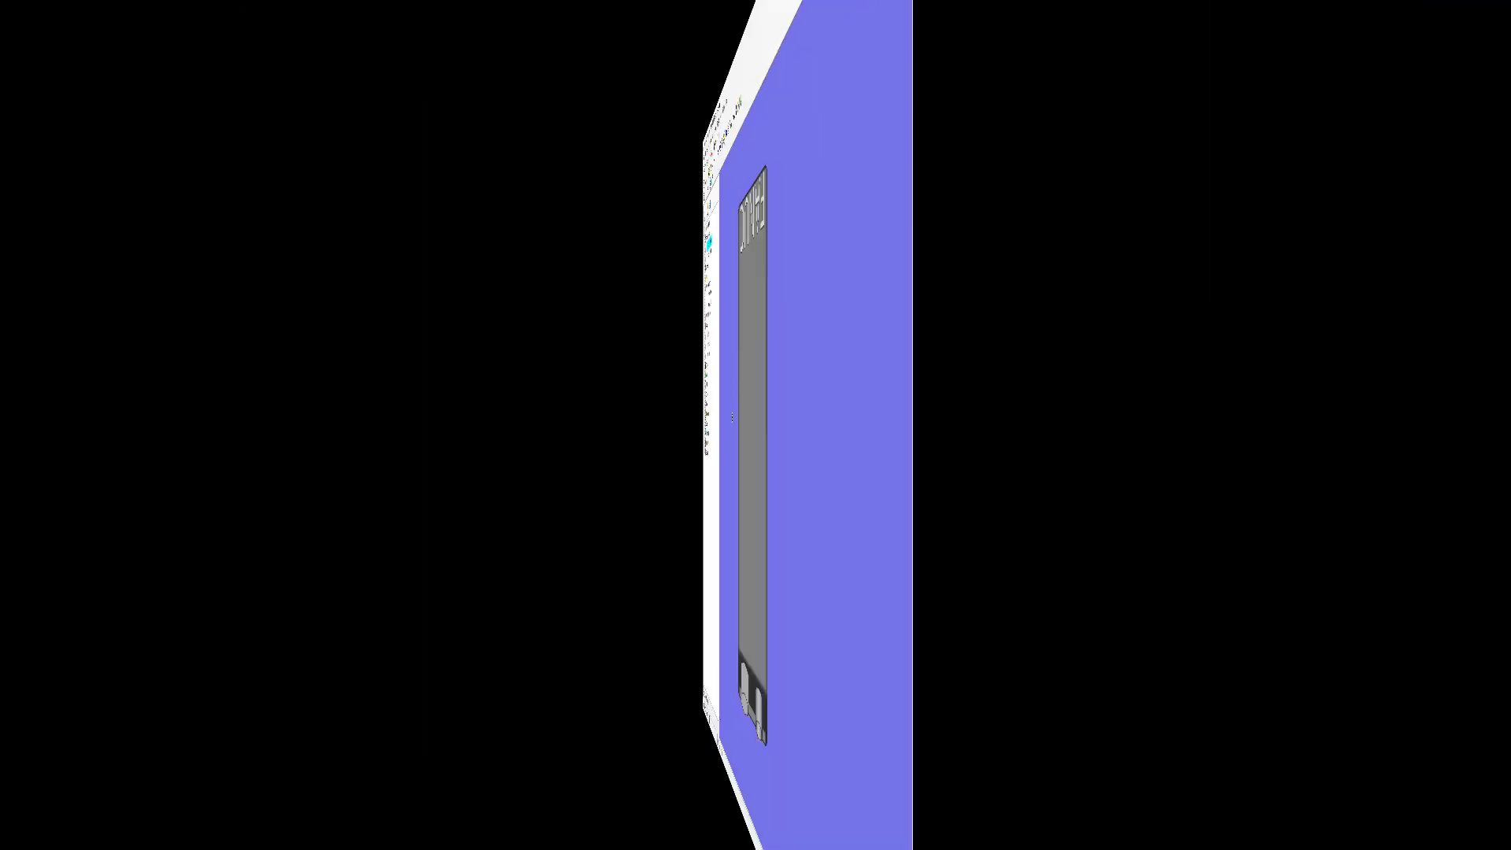
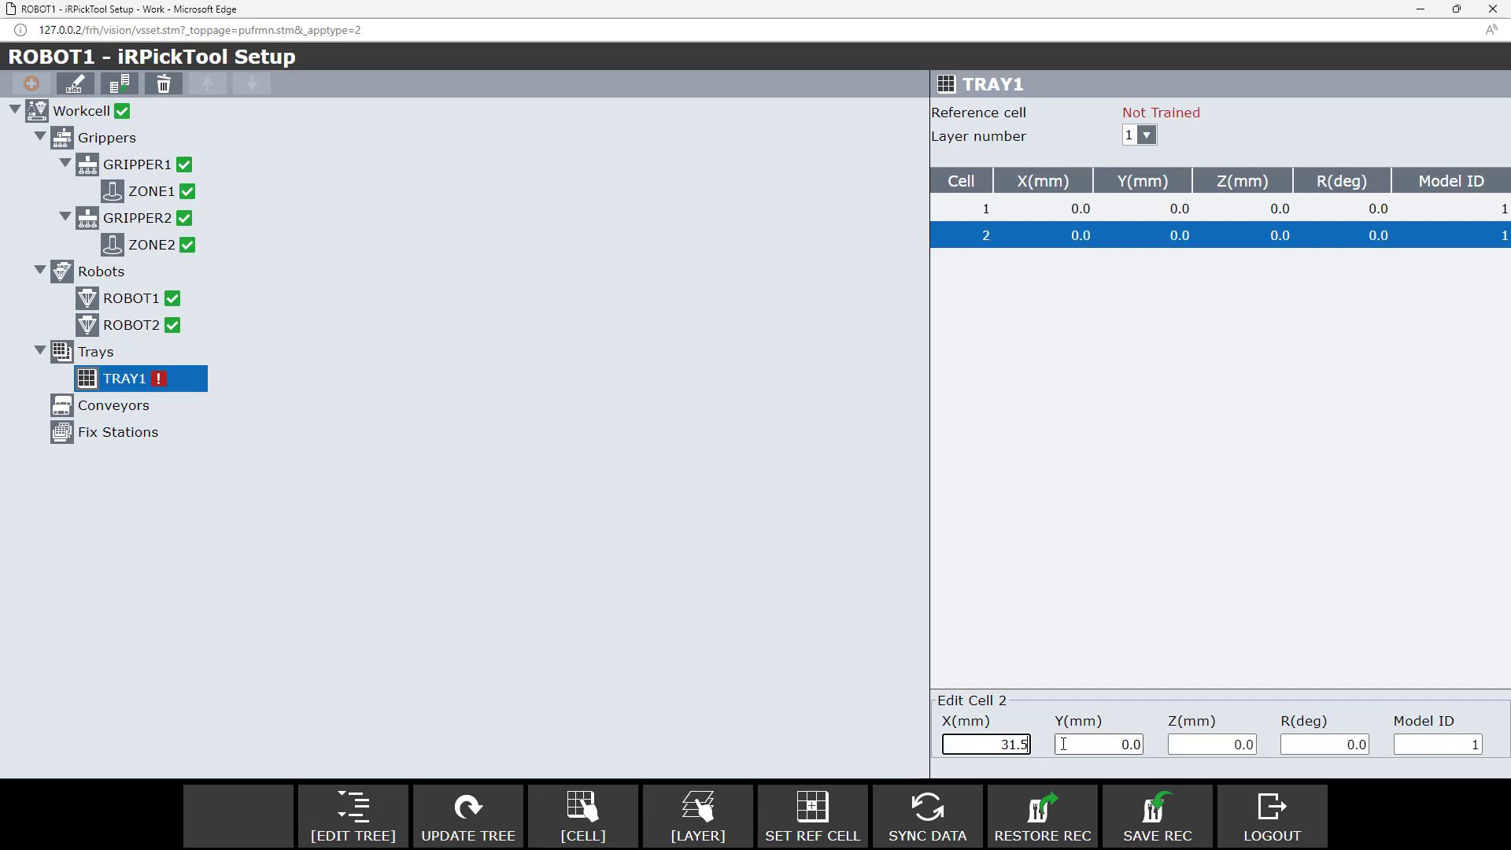
In the iRPickTool setup, set X of TRAY1's cell 2 to 31.5 mm and add a third cell at X 63 mm.
left_click(1078, 745)
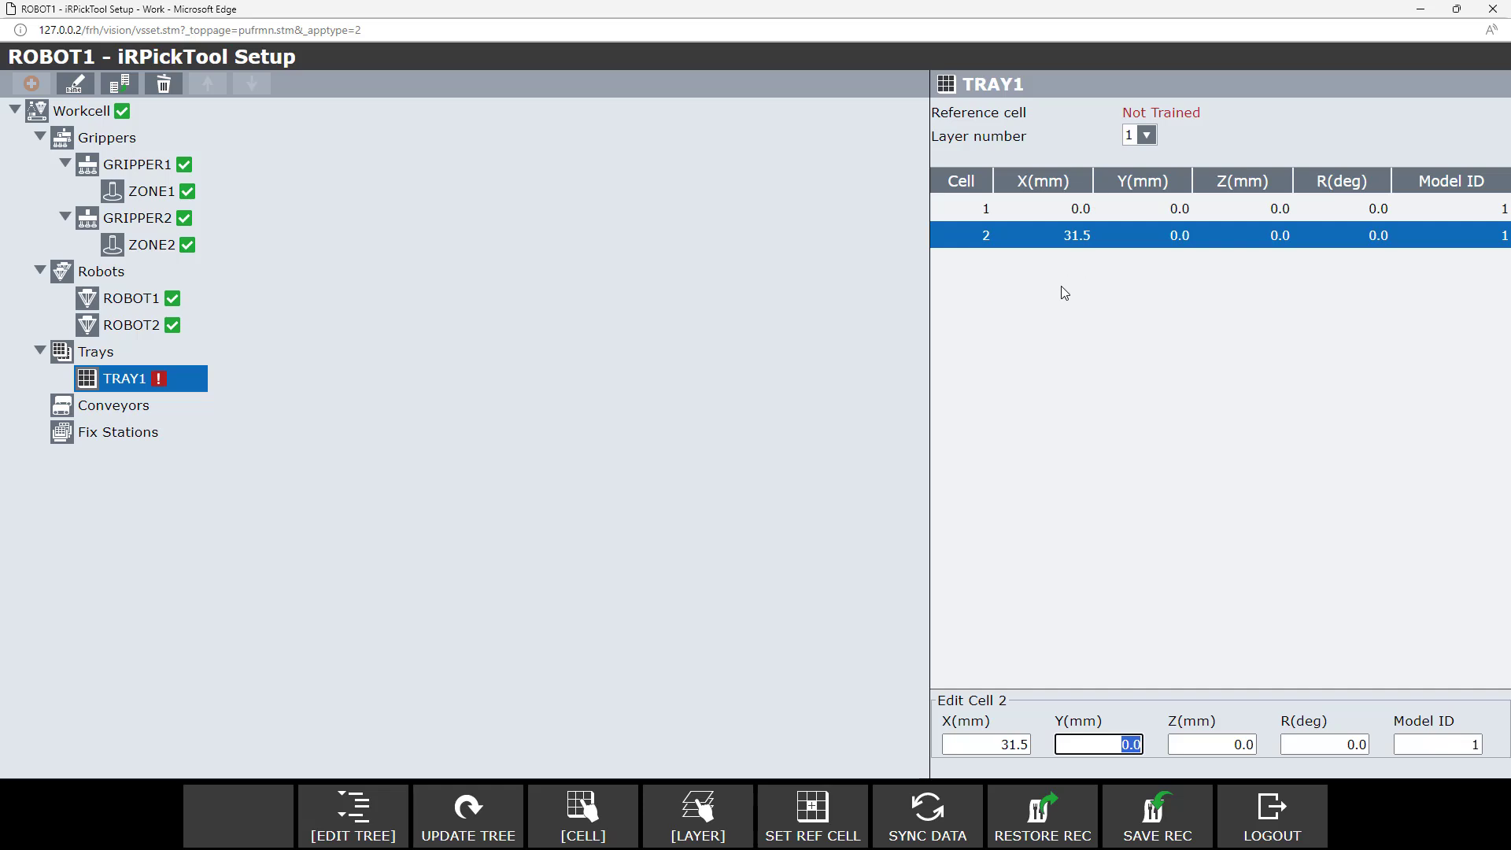
left_click(607, 825)
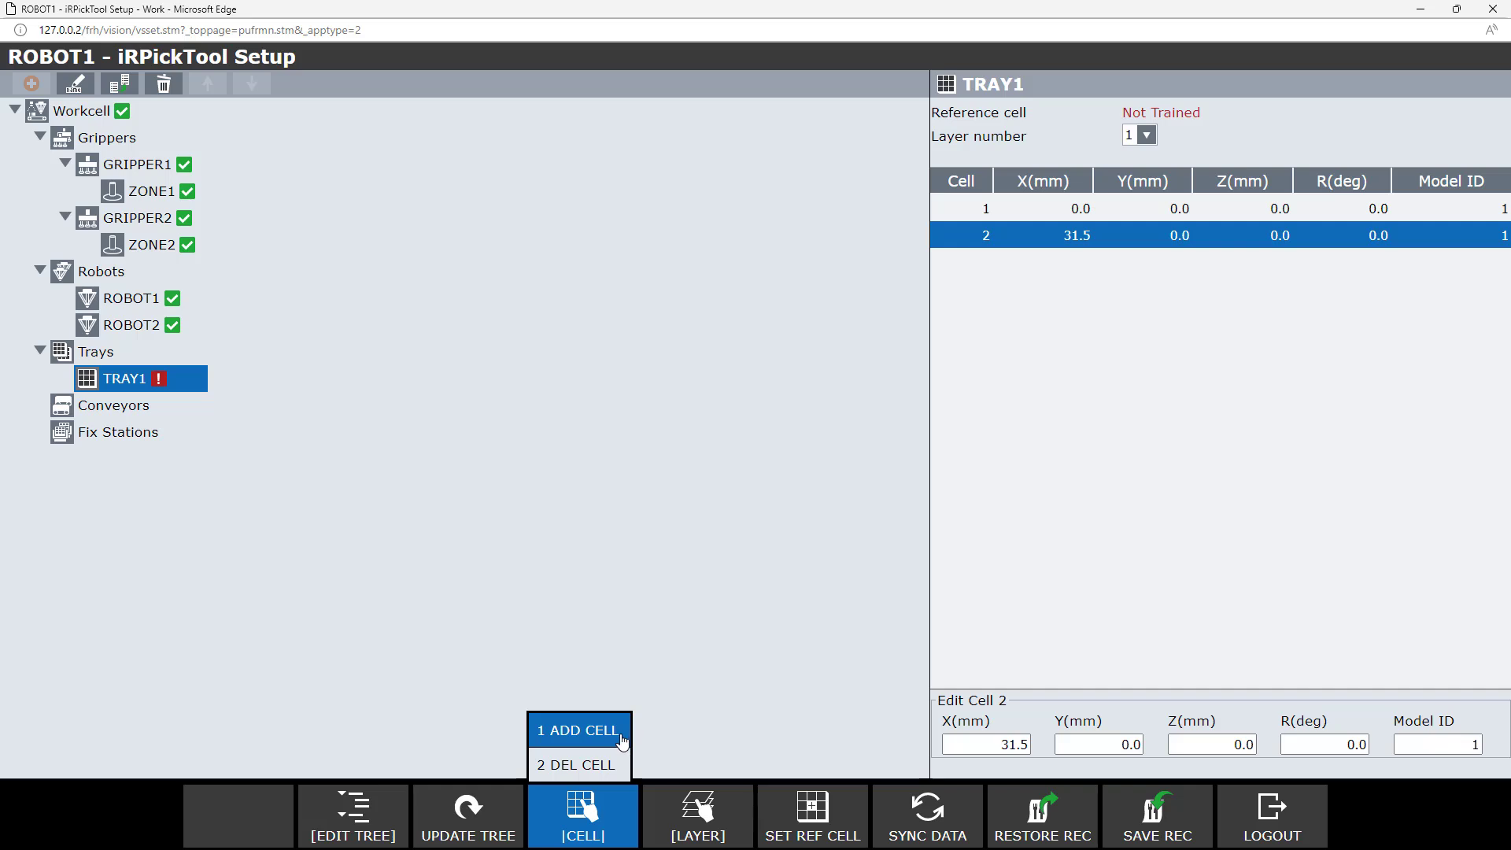
left_click(624, 743)
left_click(996, 742)
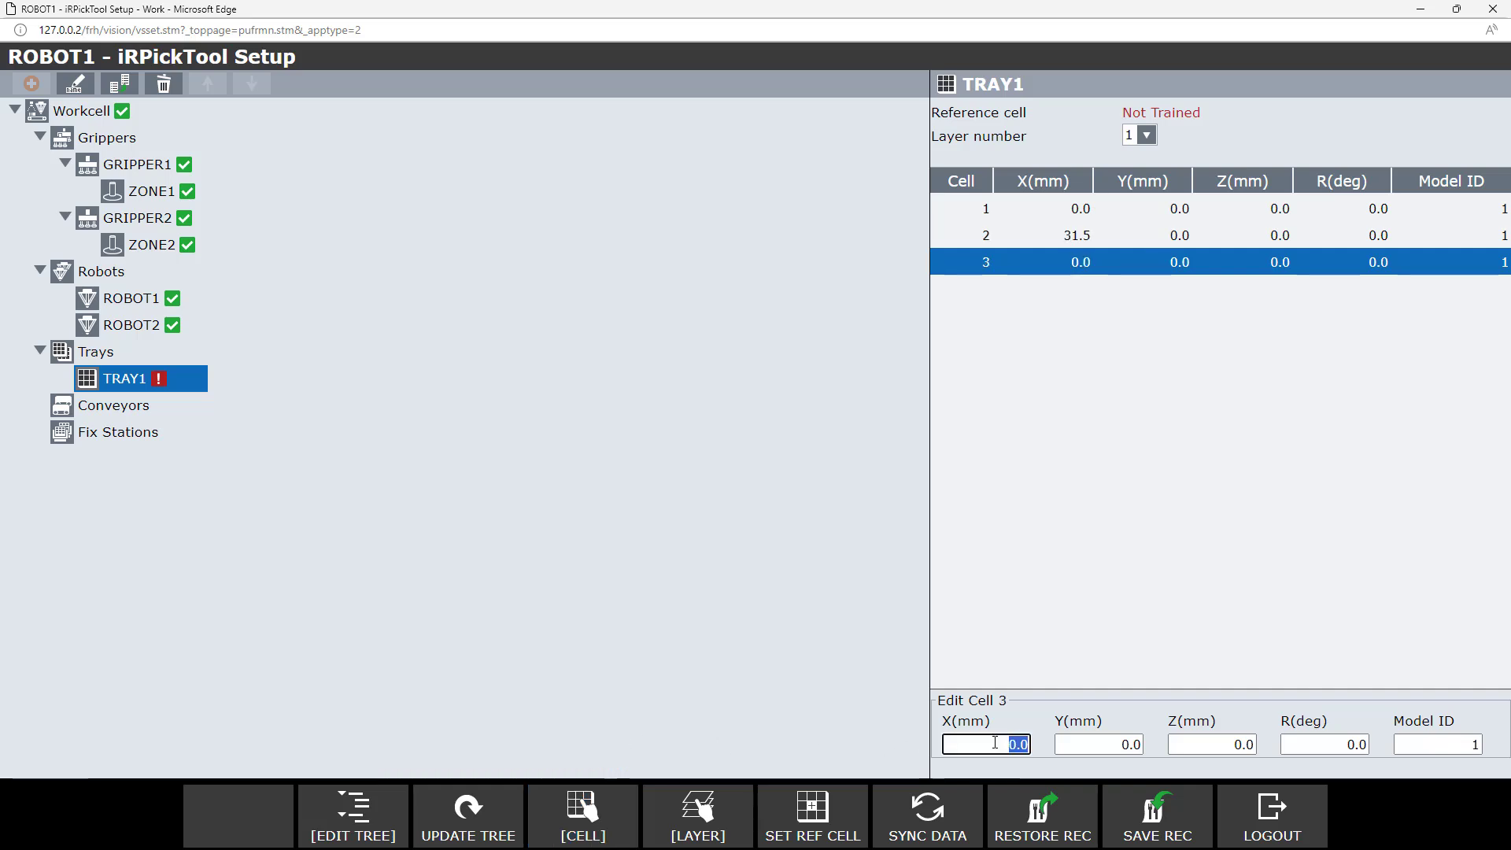
type("63")
key("Tab")
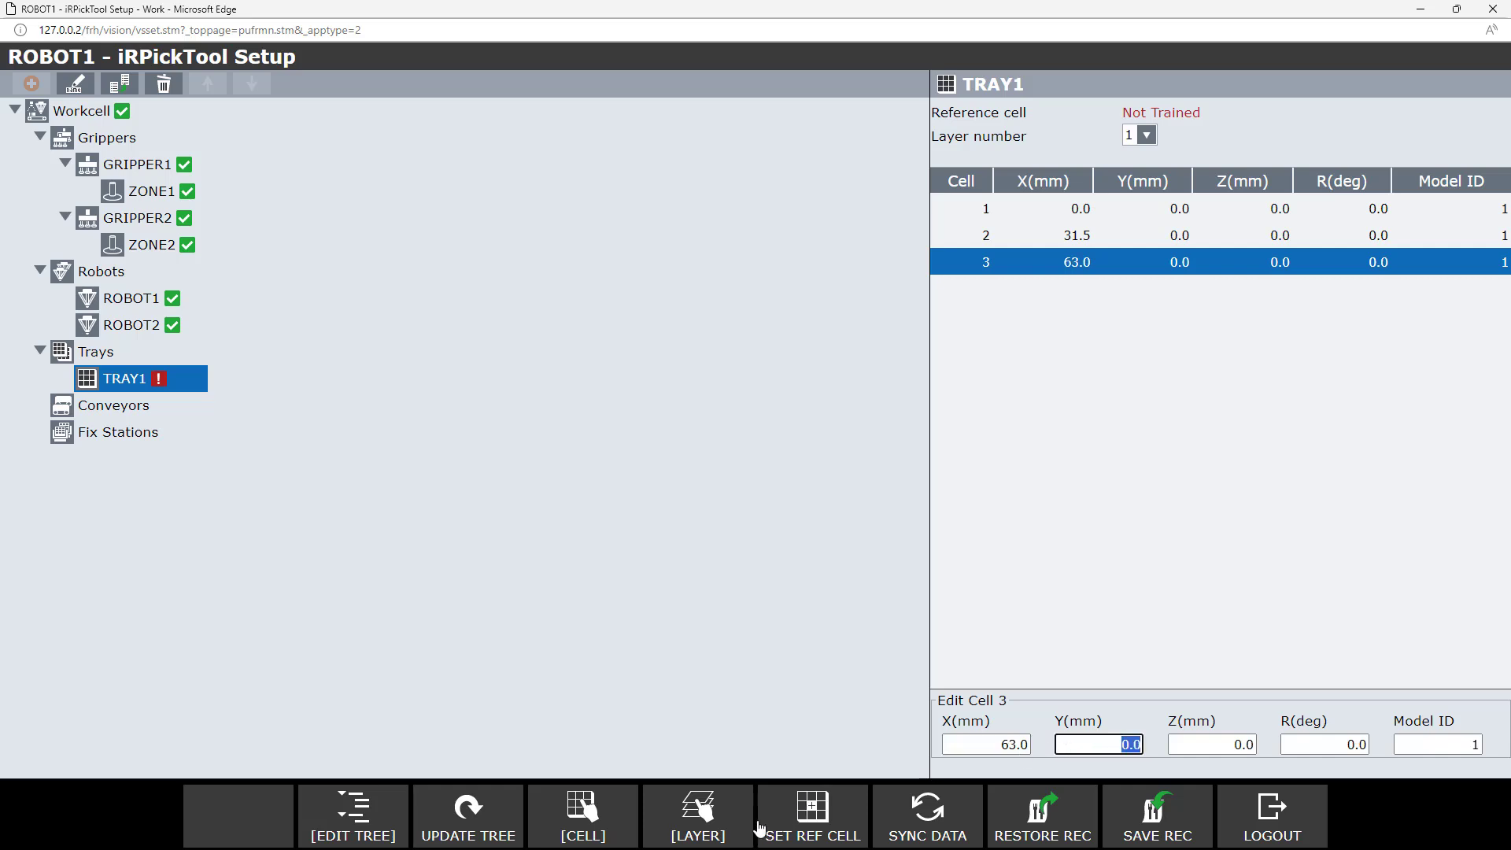
Add a fourth cell to TRAY1 with X set to 94.5 mm.
left_click(610, 831)
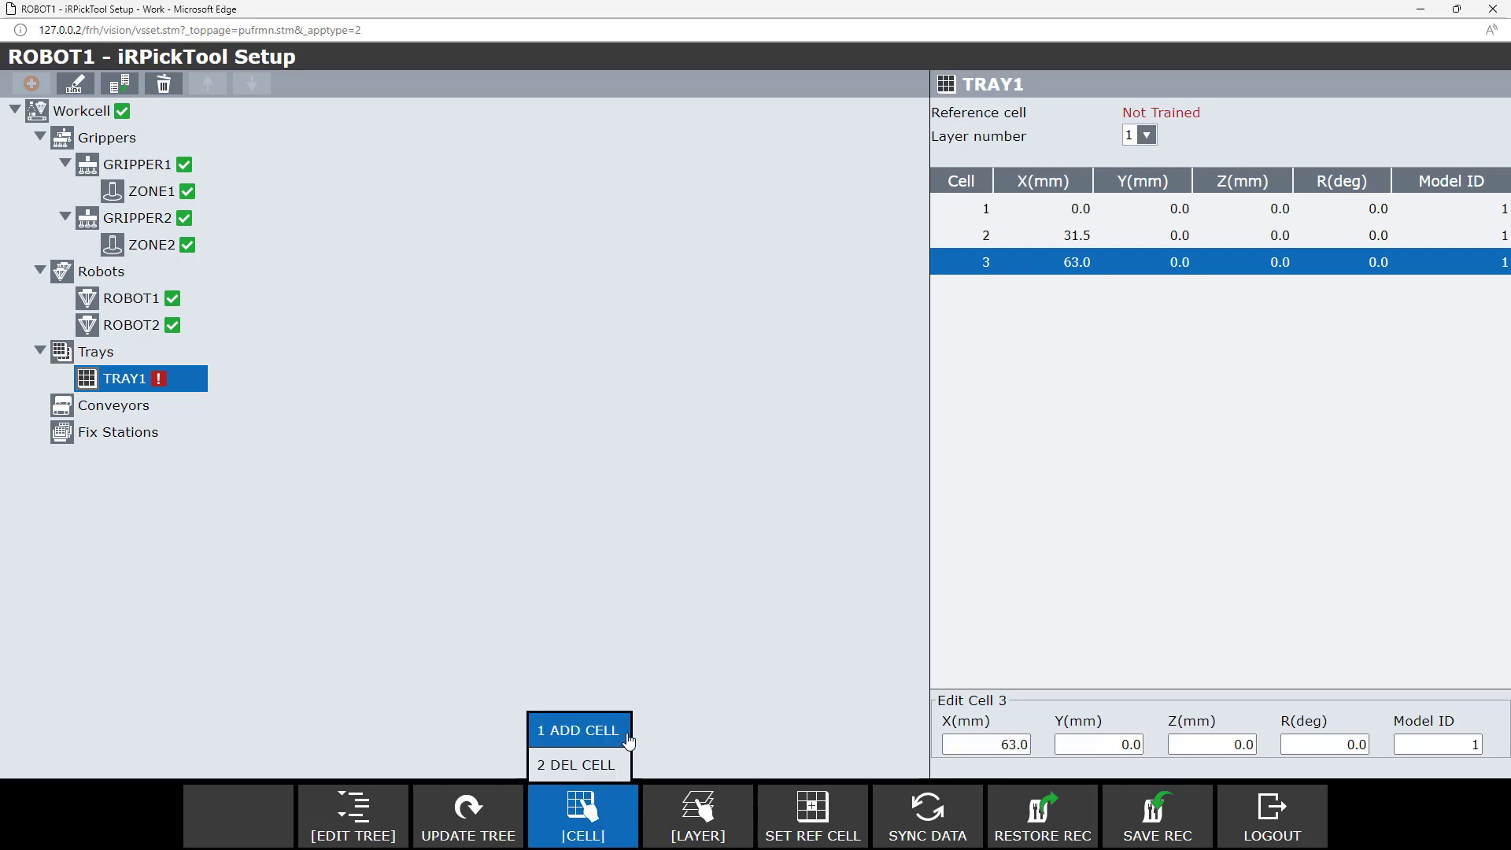
left_click(629, 742)
left_click(1002, 748)
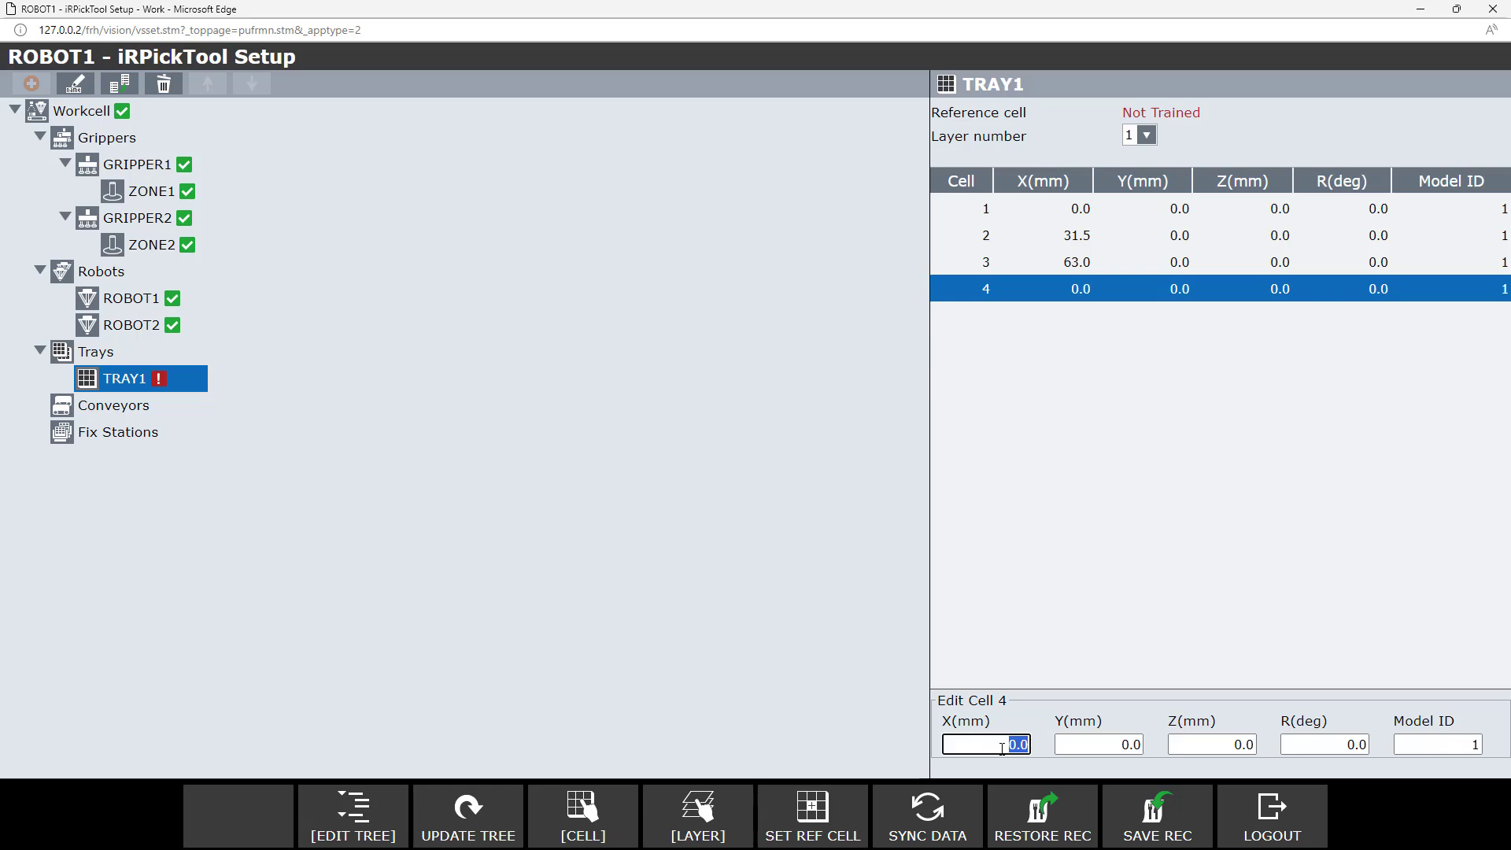
type("94.5")
left_click(1084, 747)
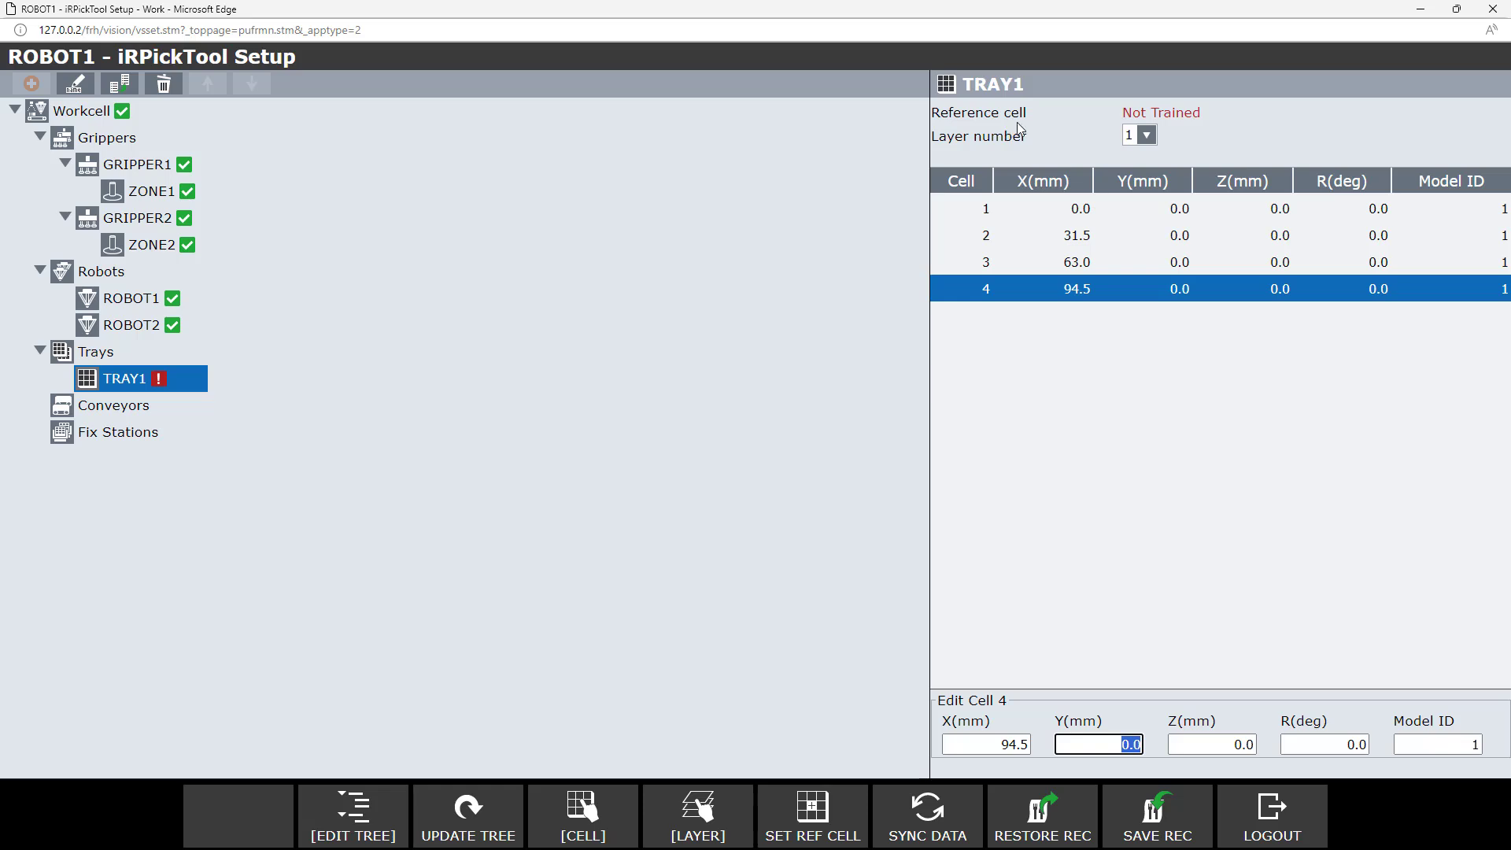
Copy the position of cell 1 to TRAY1's reference cell position.
left_click(972, 214)
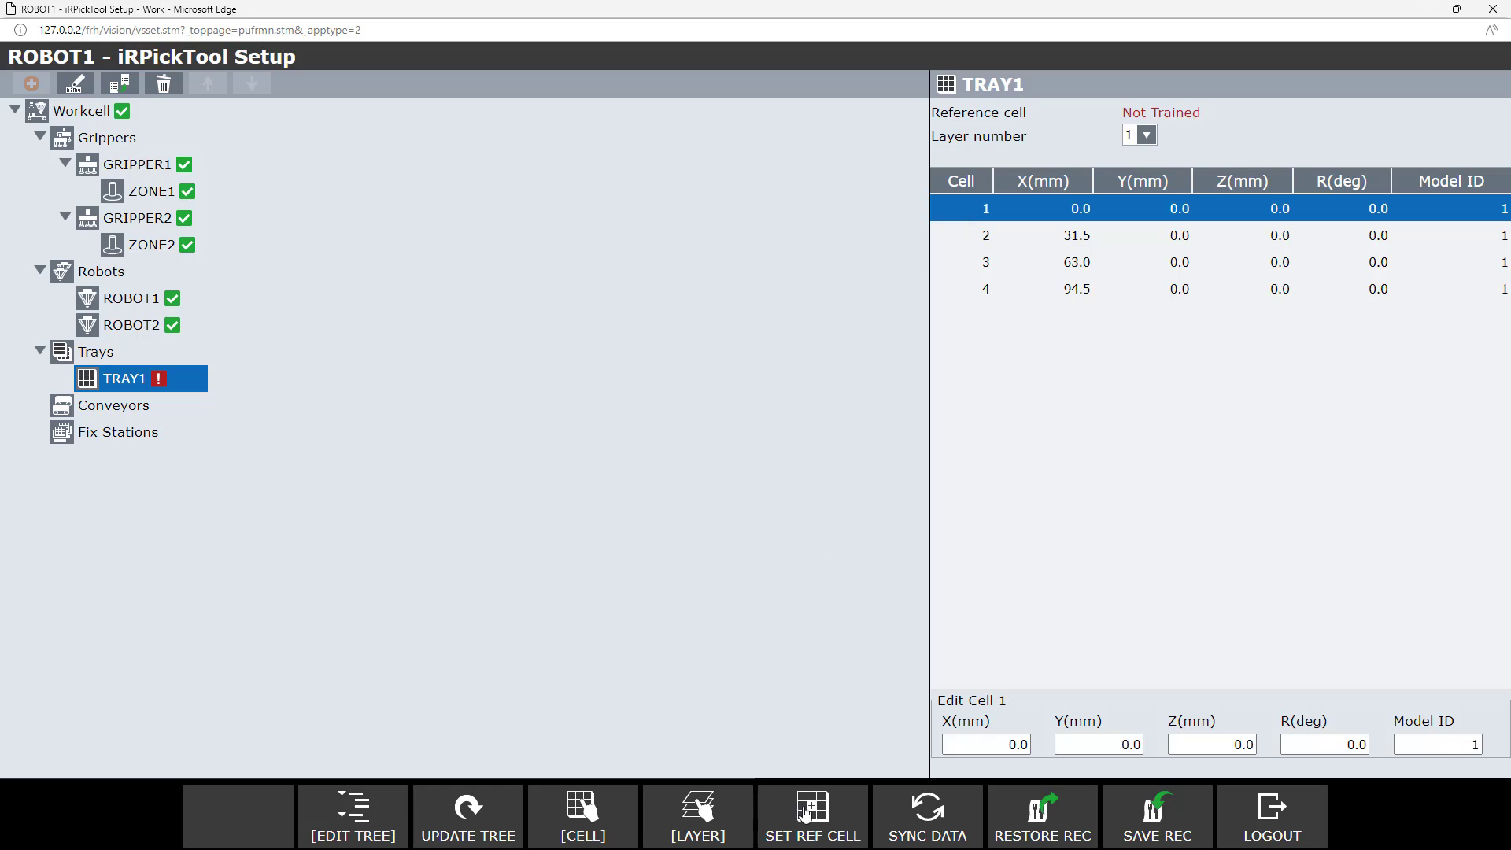
left_click(806, 812)
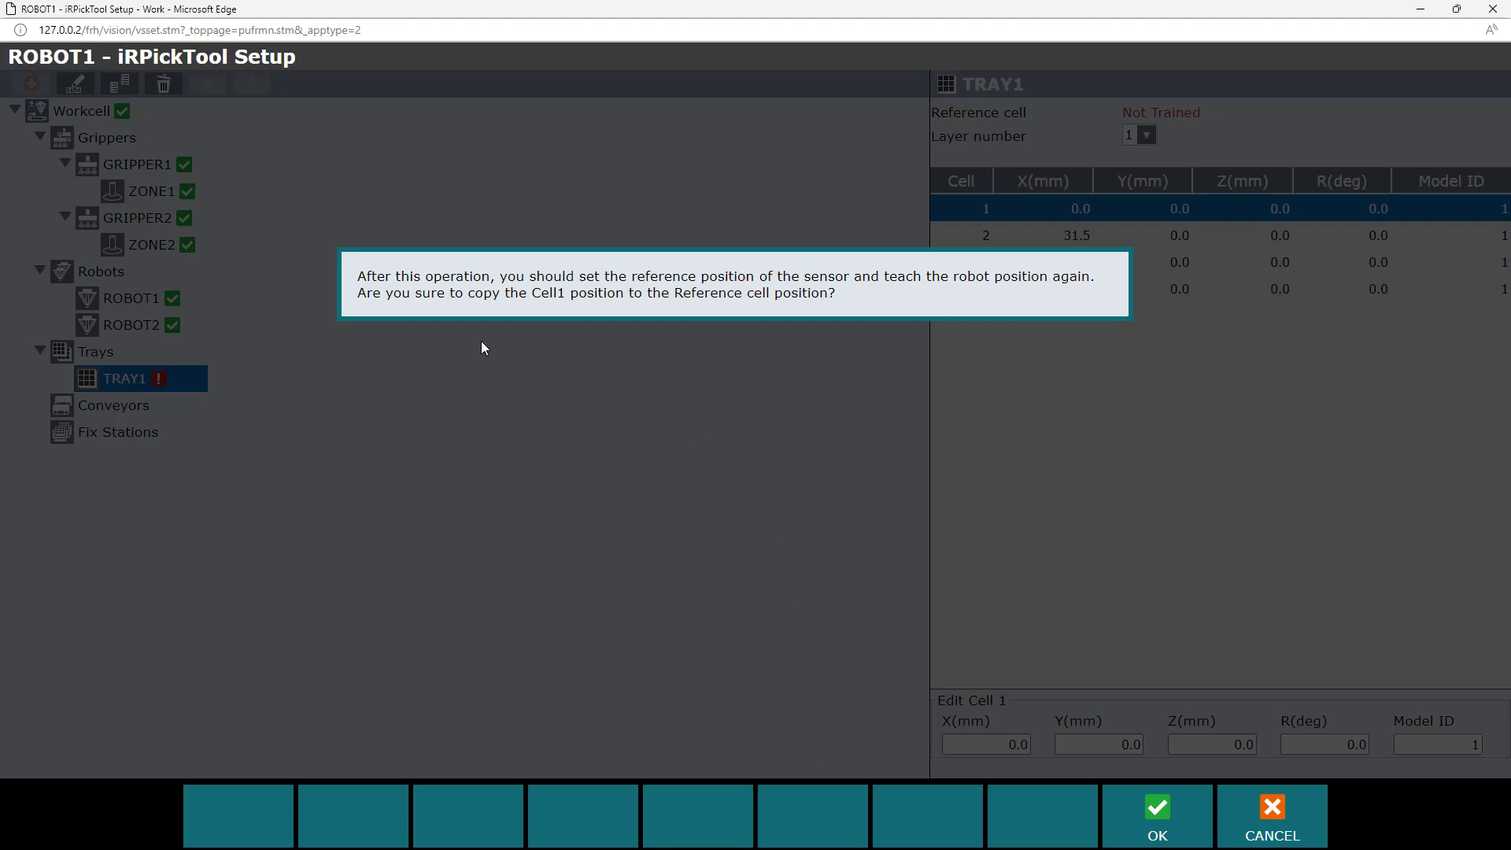
left_click(1163, 819)
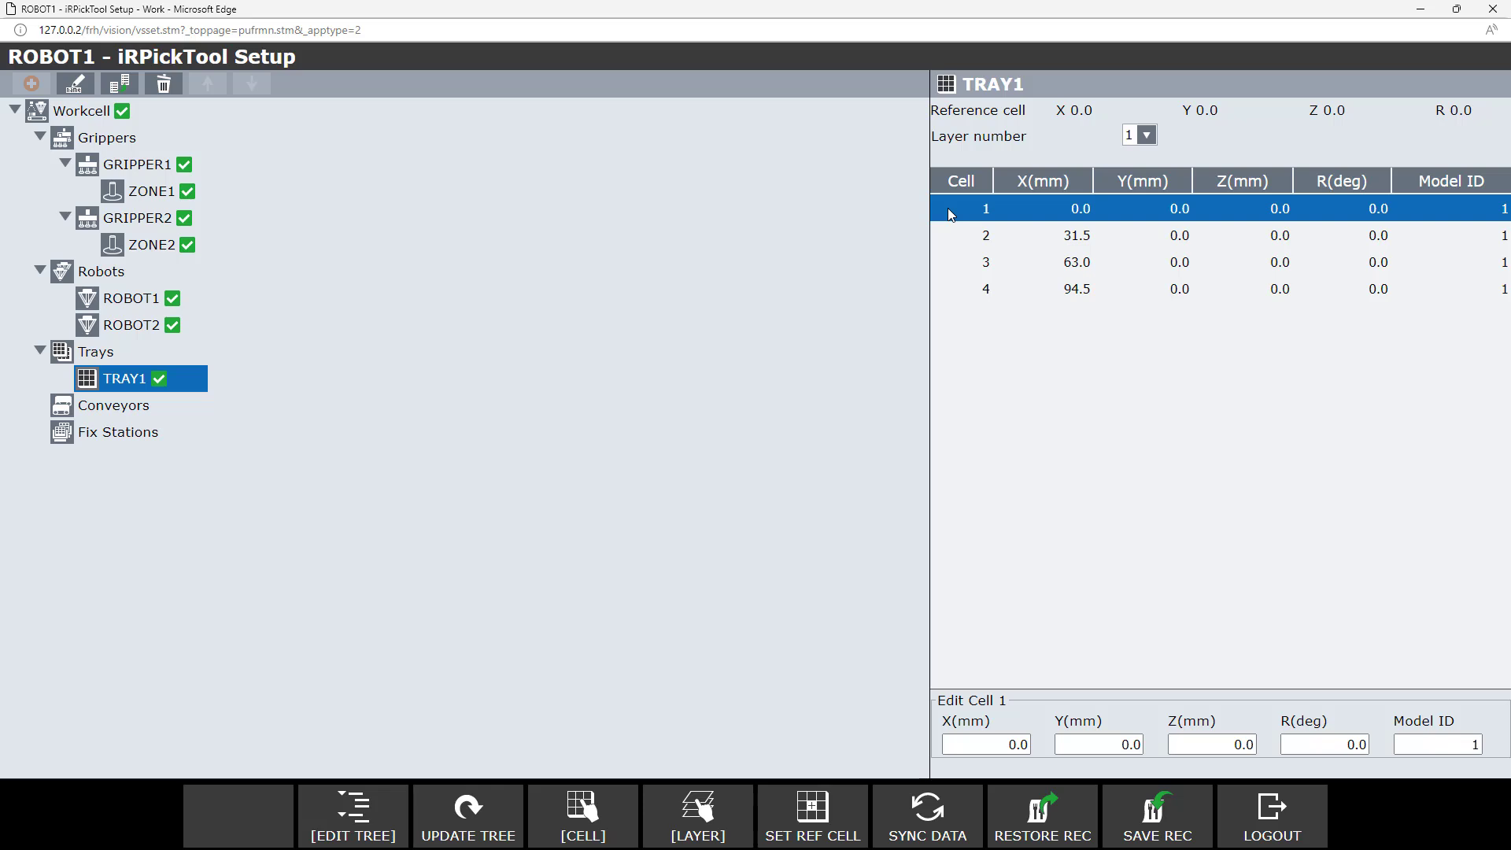
Add a second layer to TRAY1 with one cell and a default Z of 0.0 mm.
left_click(727, 807)
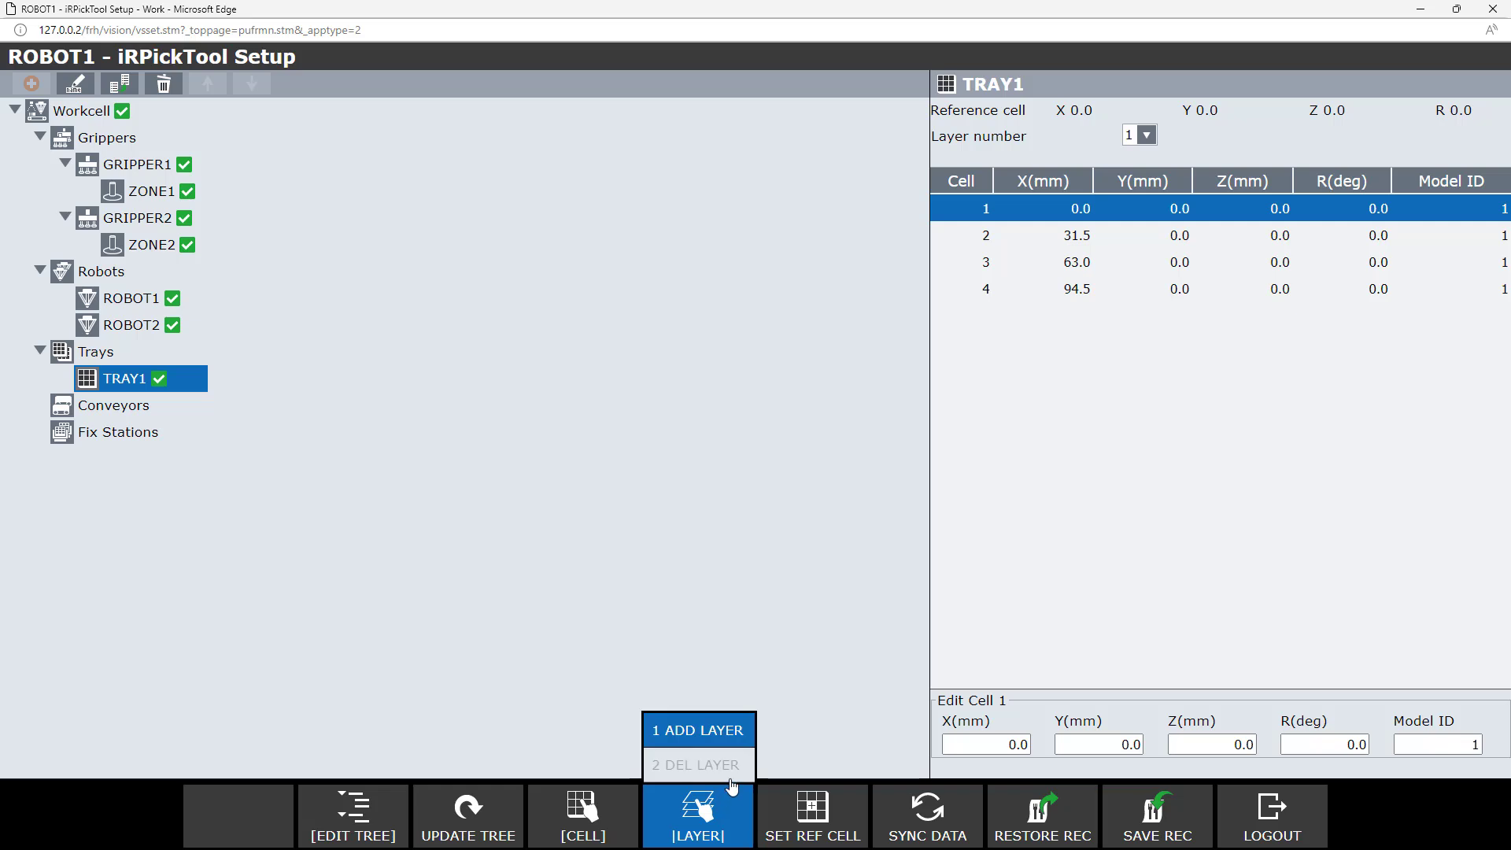
left_click(734, 732)
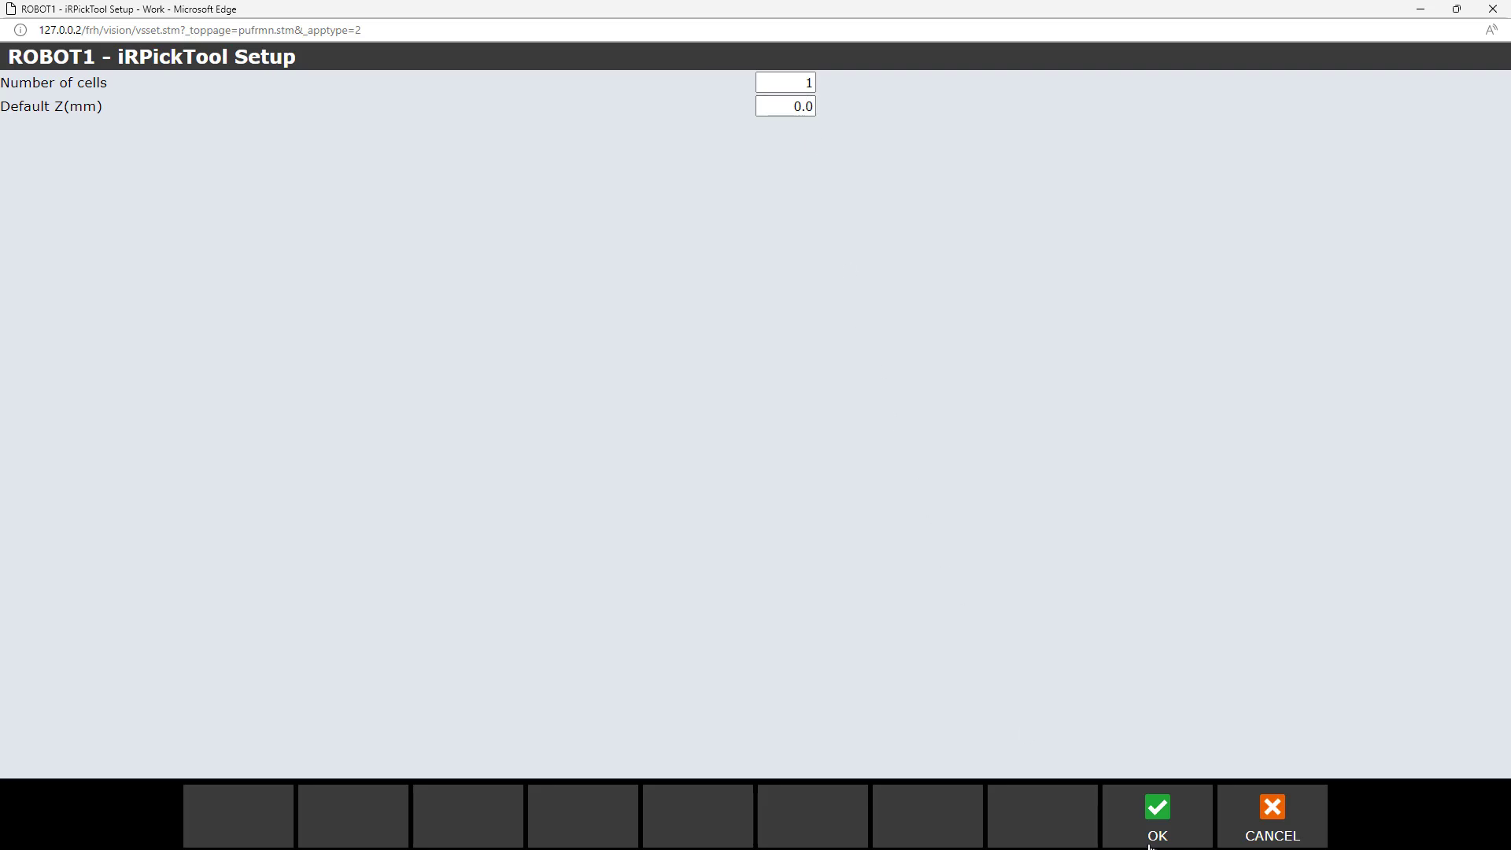
left_click(1160, 819)
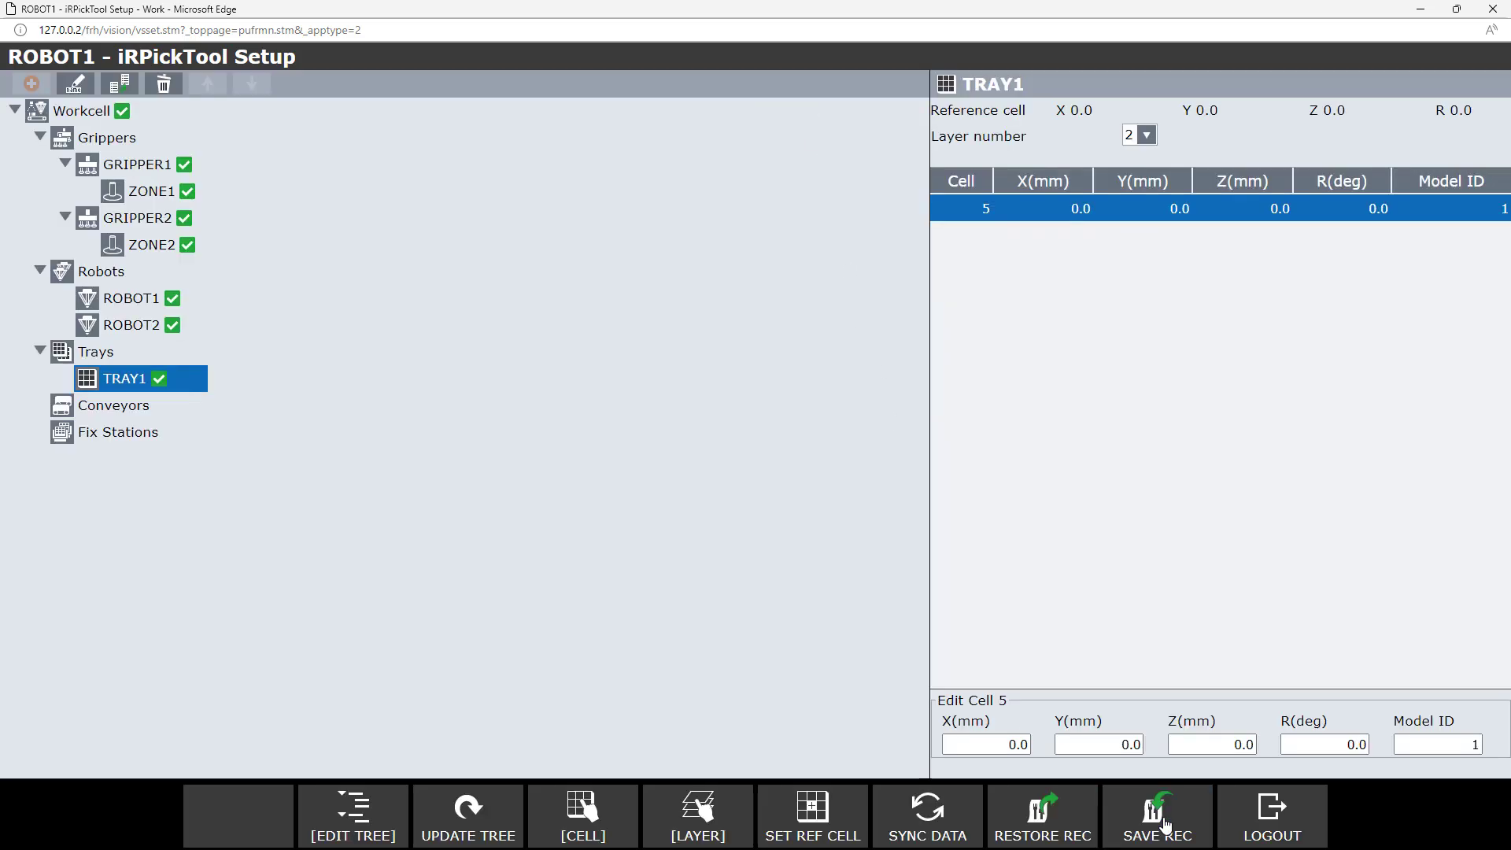
Review the cells of TRAY1's layer 1 and return to layer 2.
left_click(1146, 140)
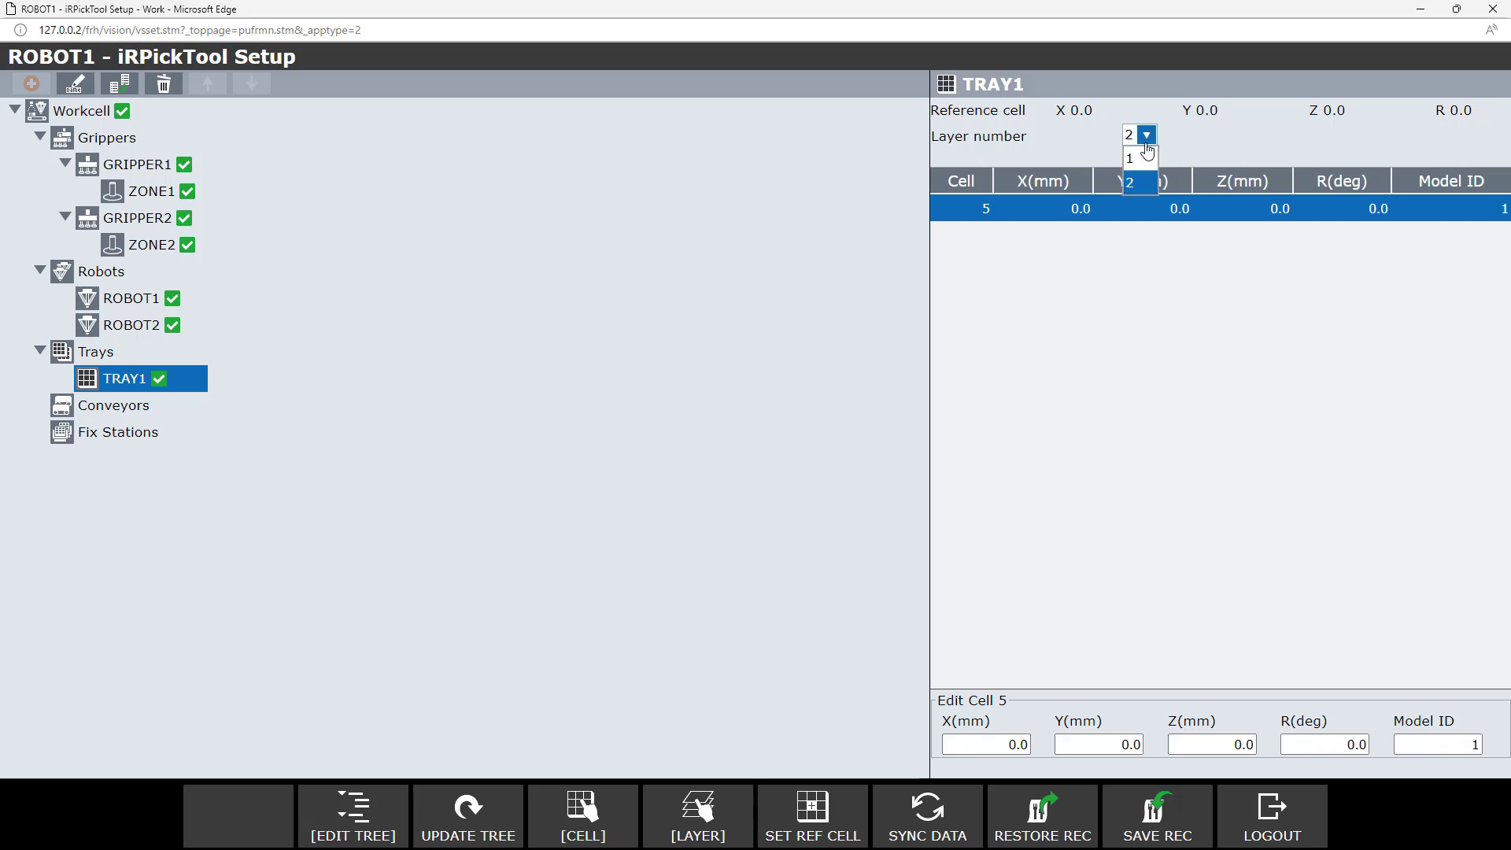
left_click(1148, 162)
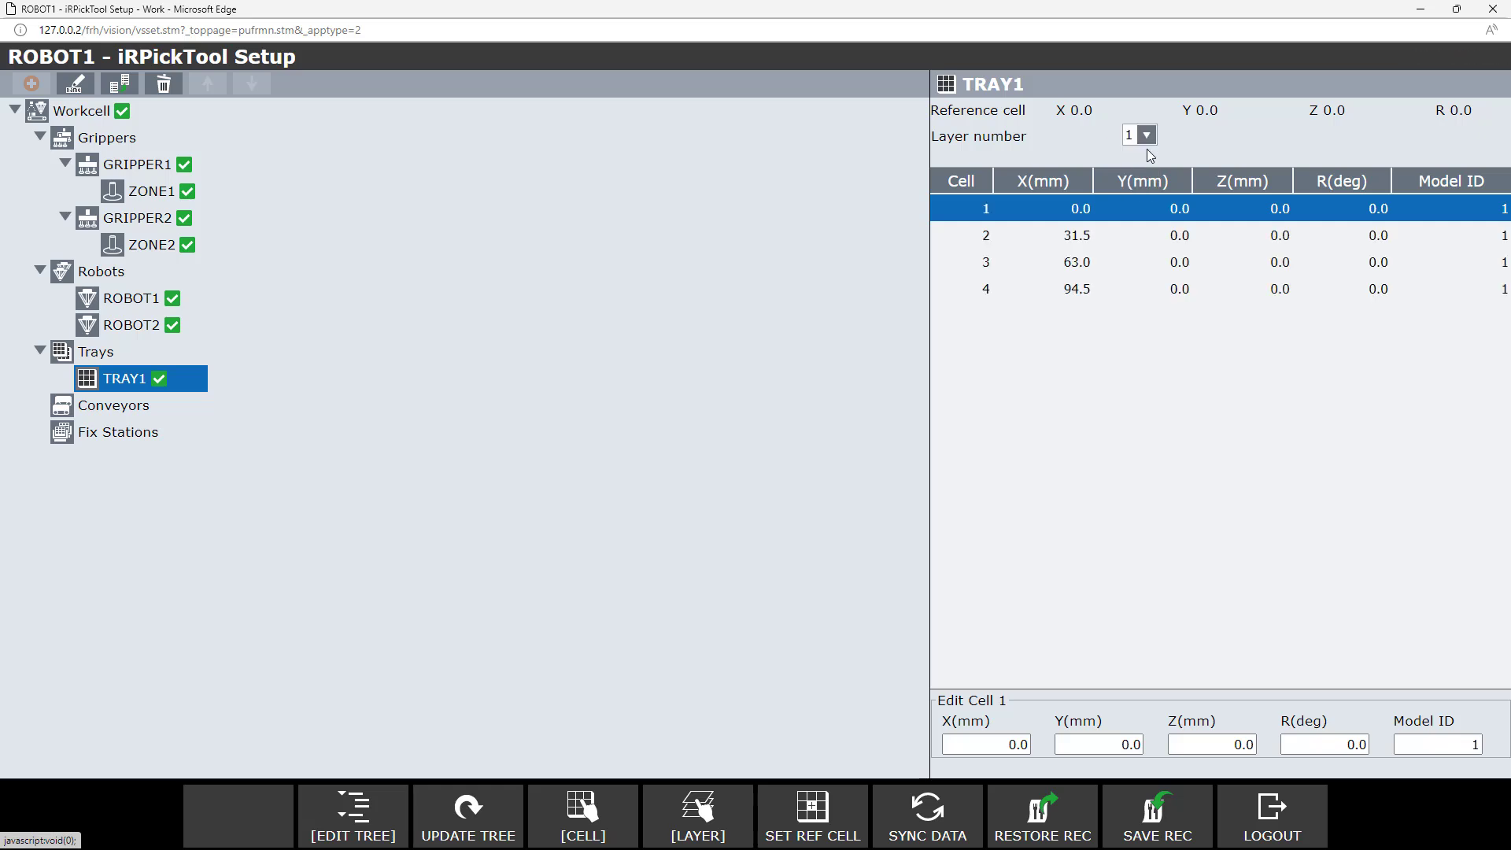
left_click(1150, 140)
left_click(1140, 183)
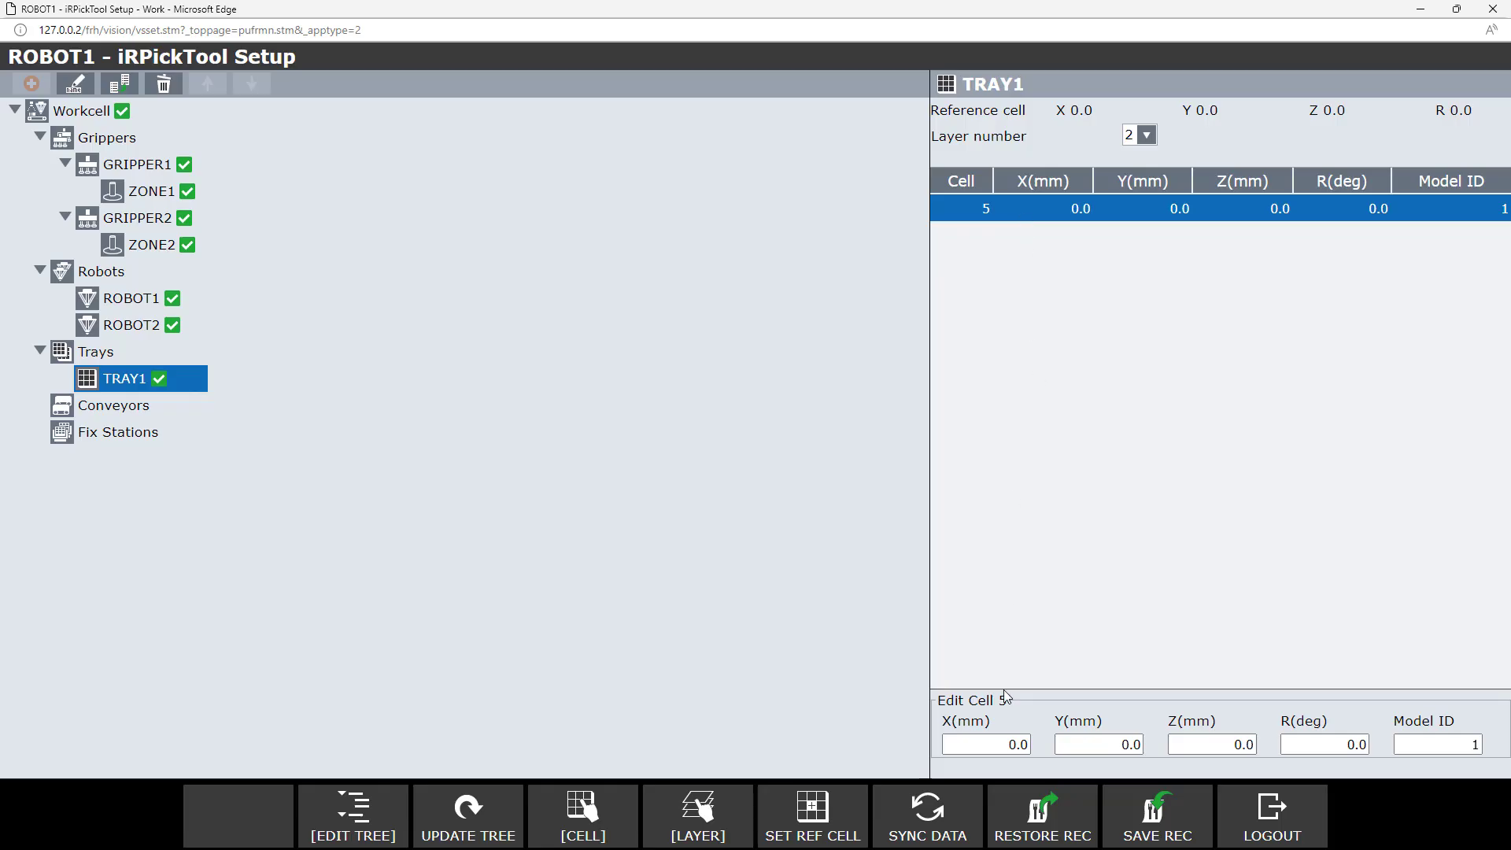
Set X of cell 5 in TRAY1's second layer to 39.75 mm.
left_click(989, 740)
type("39.75")
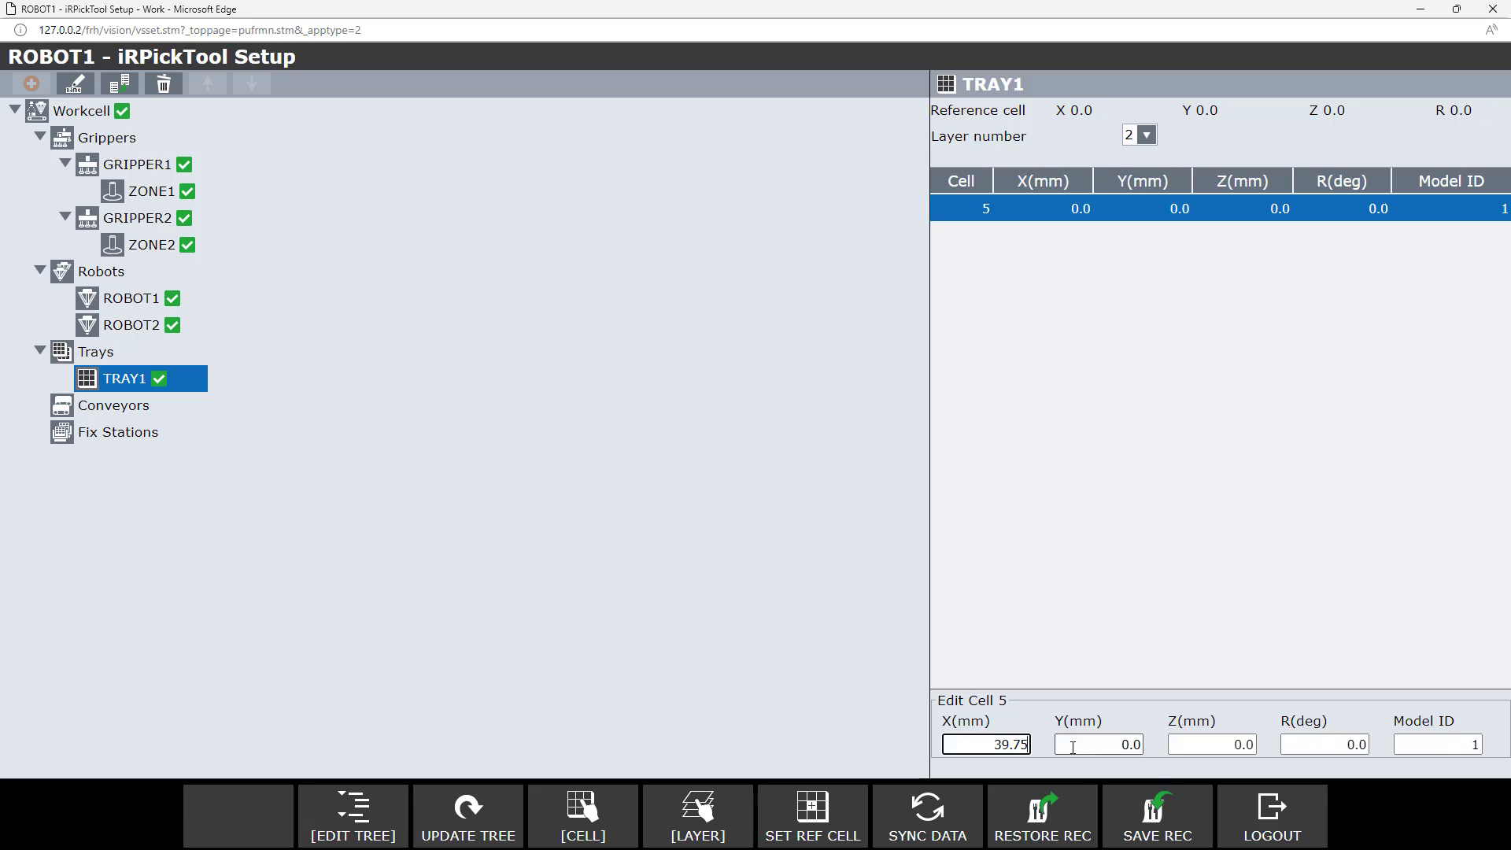
left_click(1073, 747)
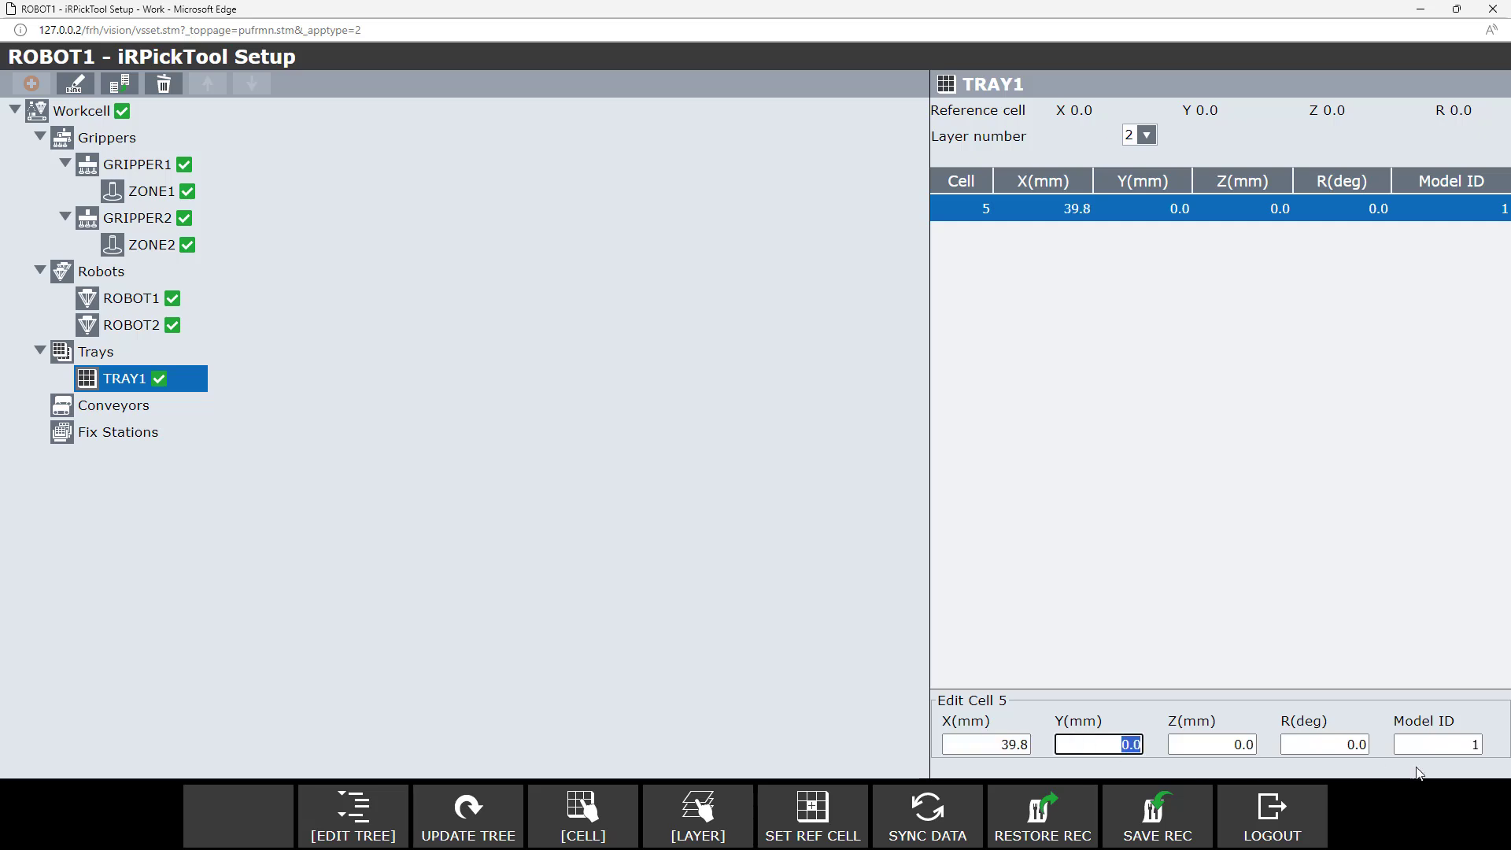
Set the Model ID of cell 5 in TRAY1's second layer to 2.
double_click(1455, 748)
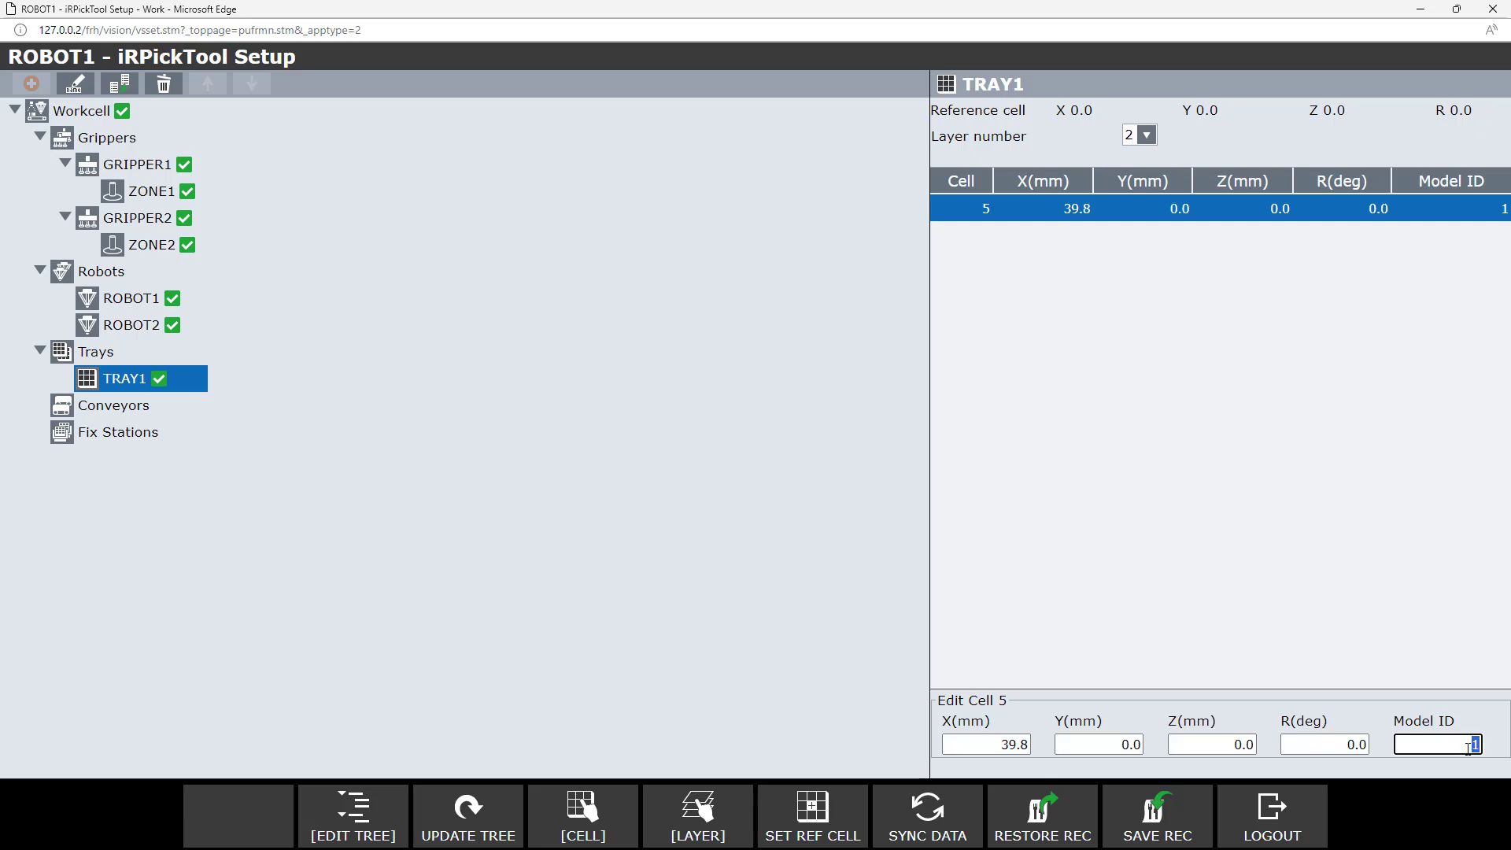
type("2")
left_click(1331, 745)
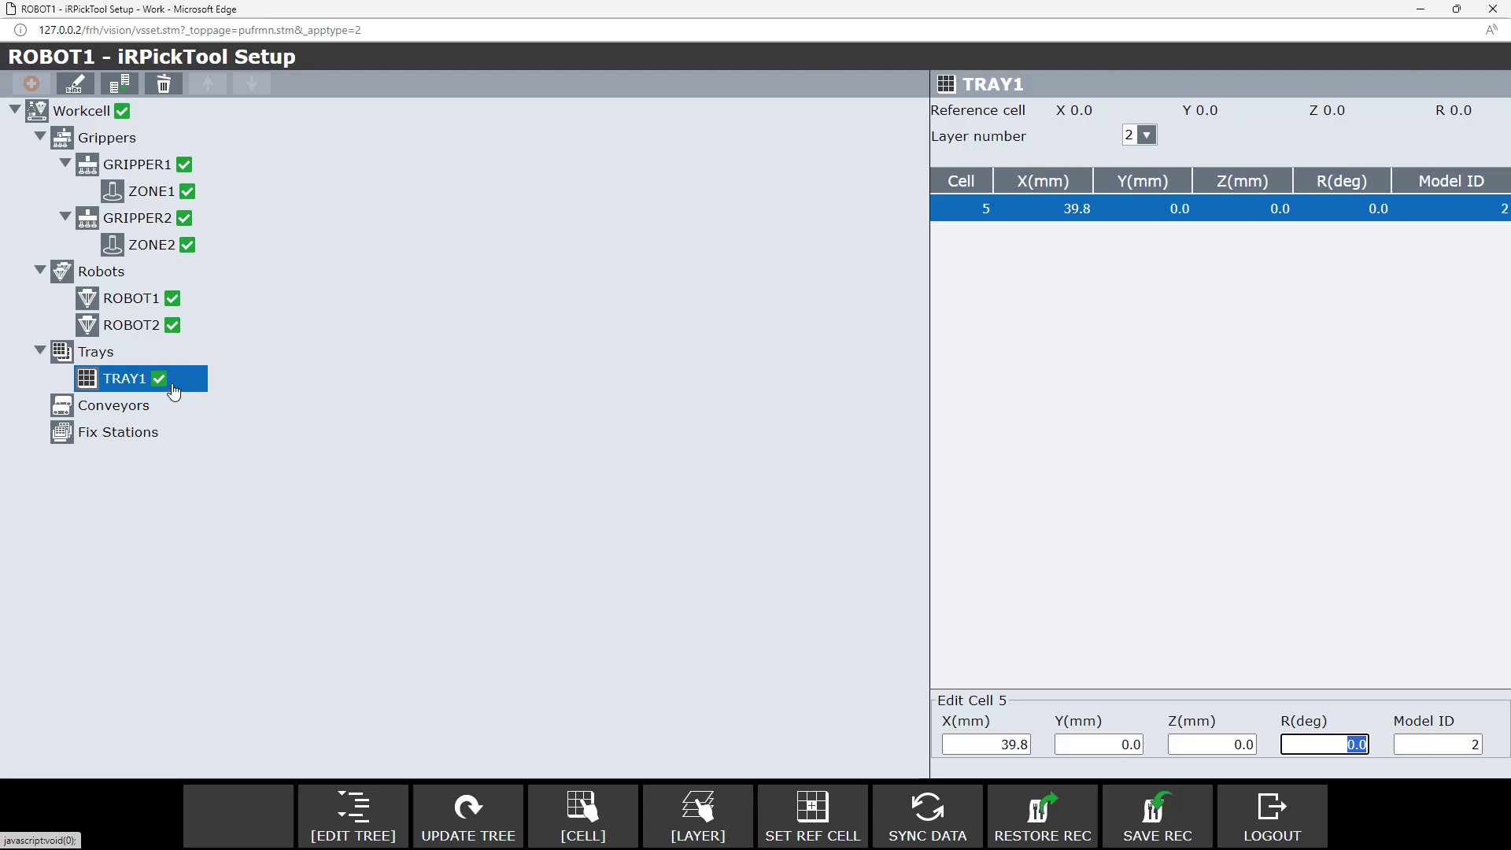
key("alt+Tab")
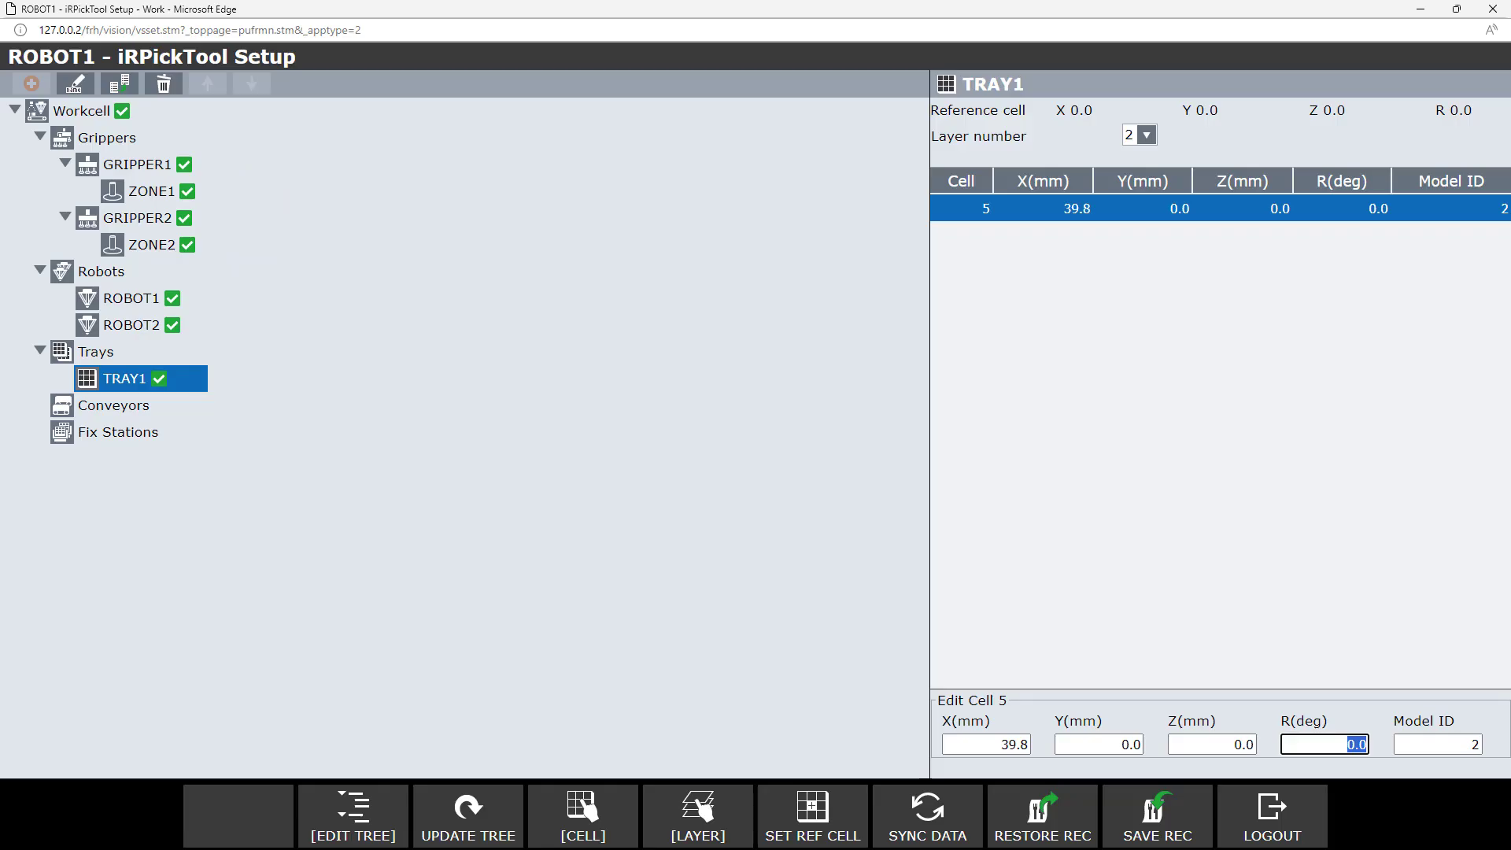
Add a conveyor named Infeed to the workcell's conveyors.
left_click(126, 407)
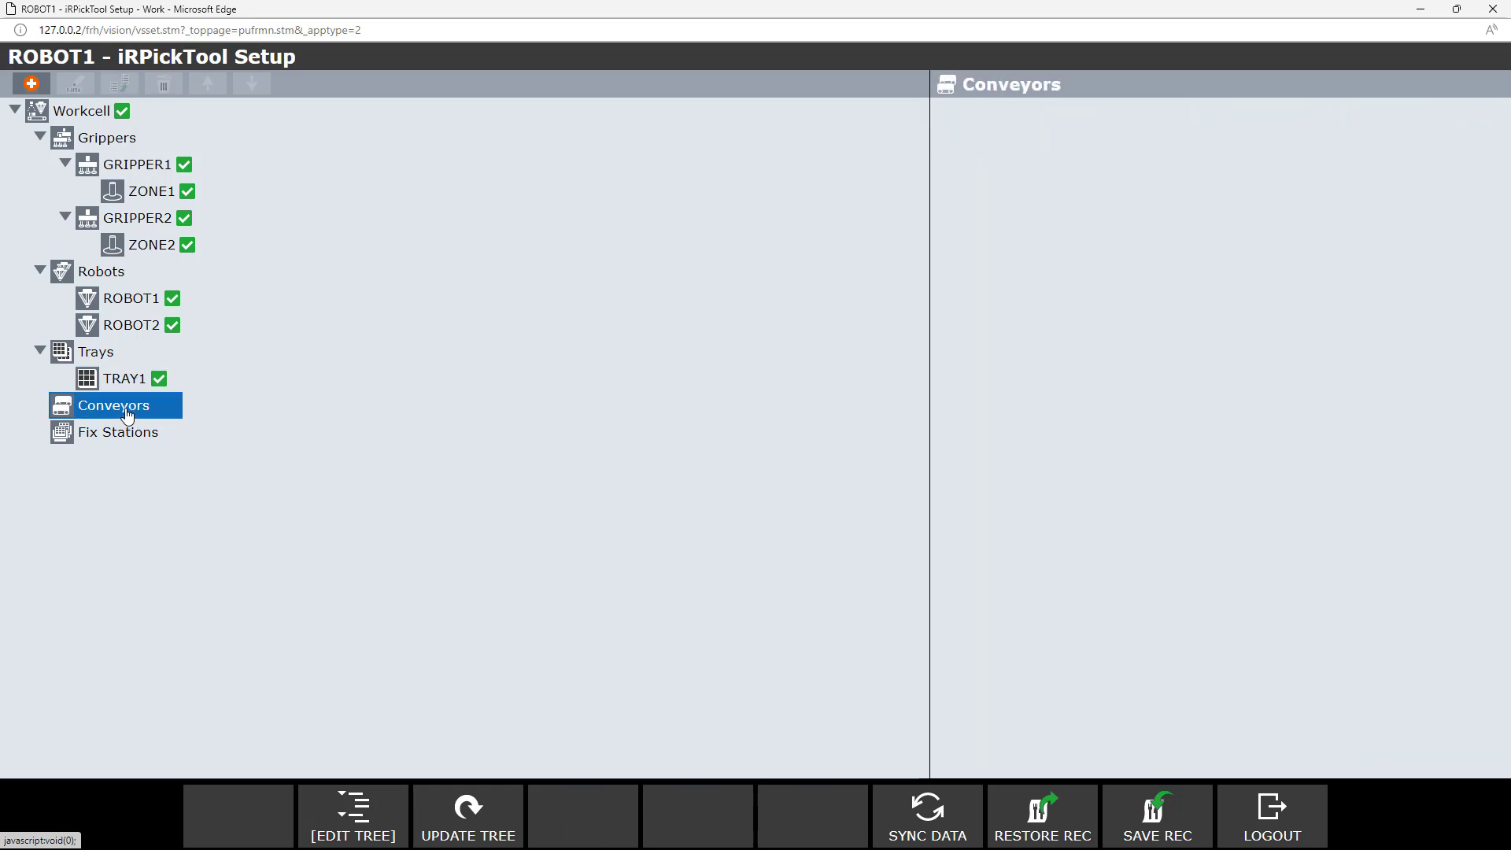
left_click(32, 84)
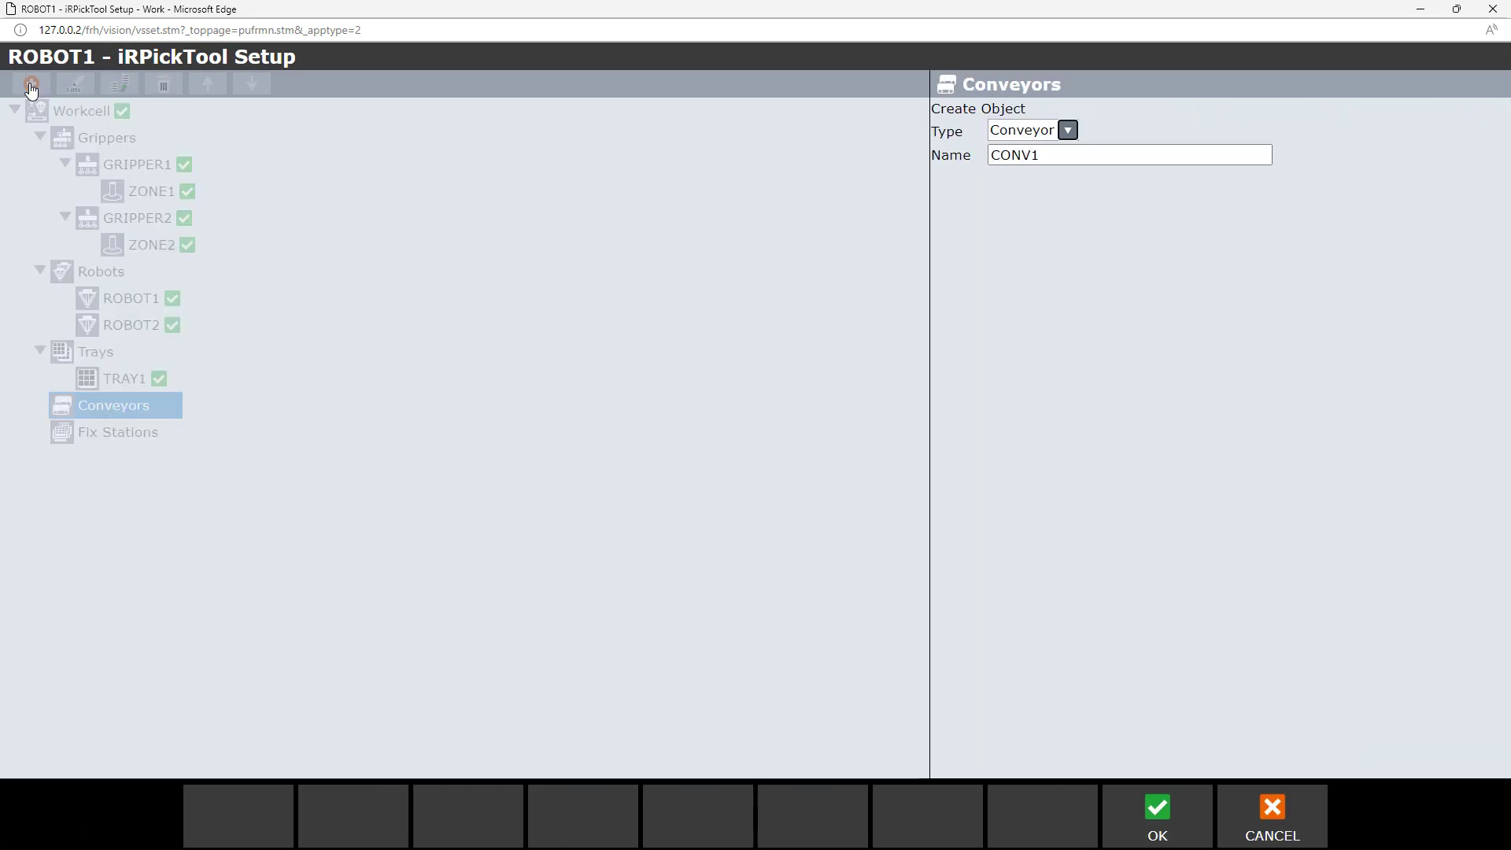
left_click(1060, 155)
type("Infeed")
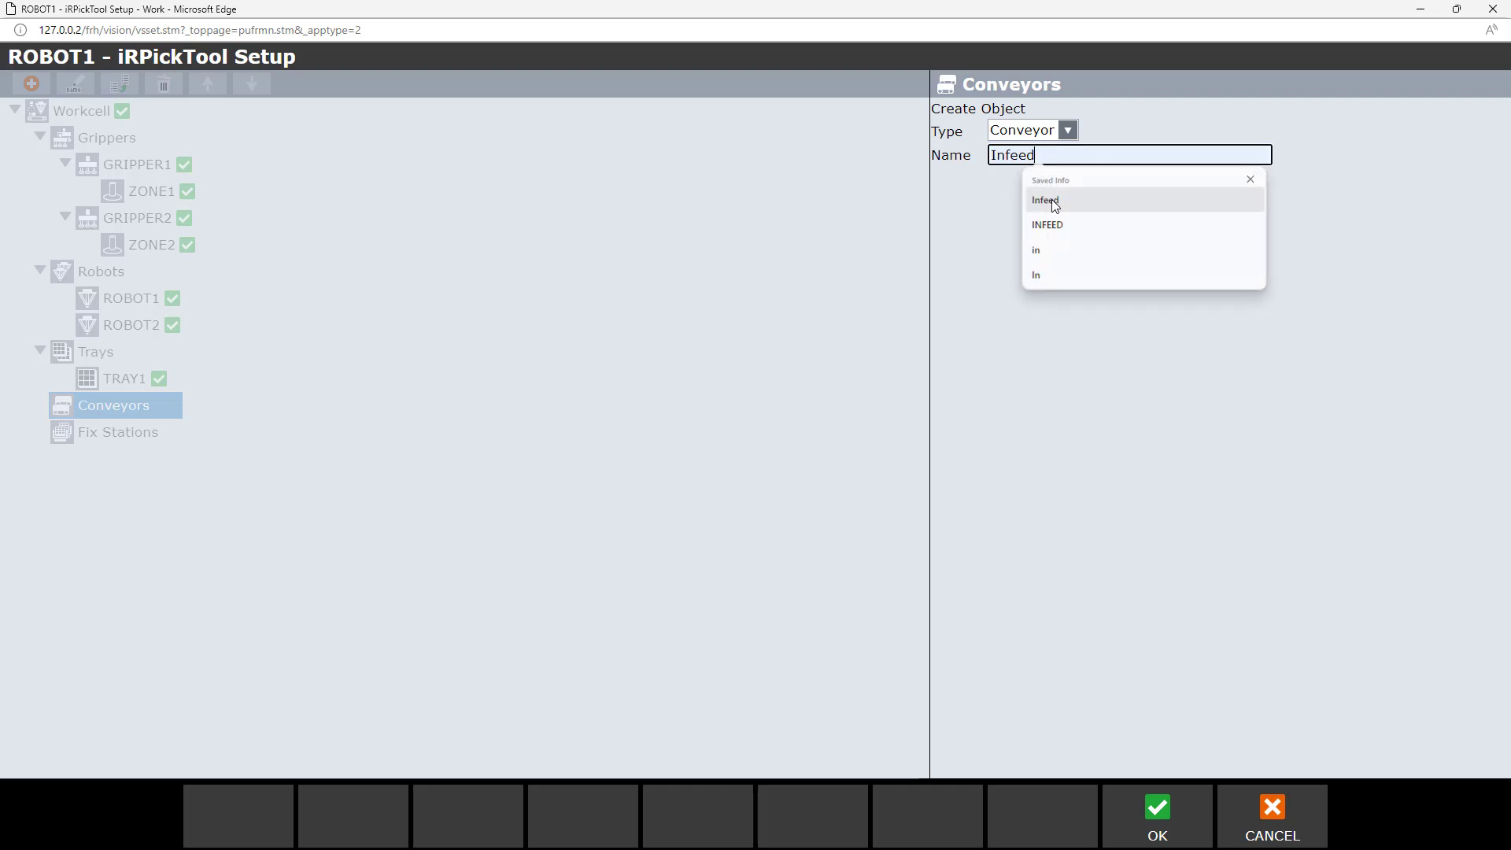
left_click(1051, 200)
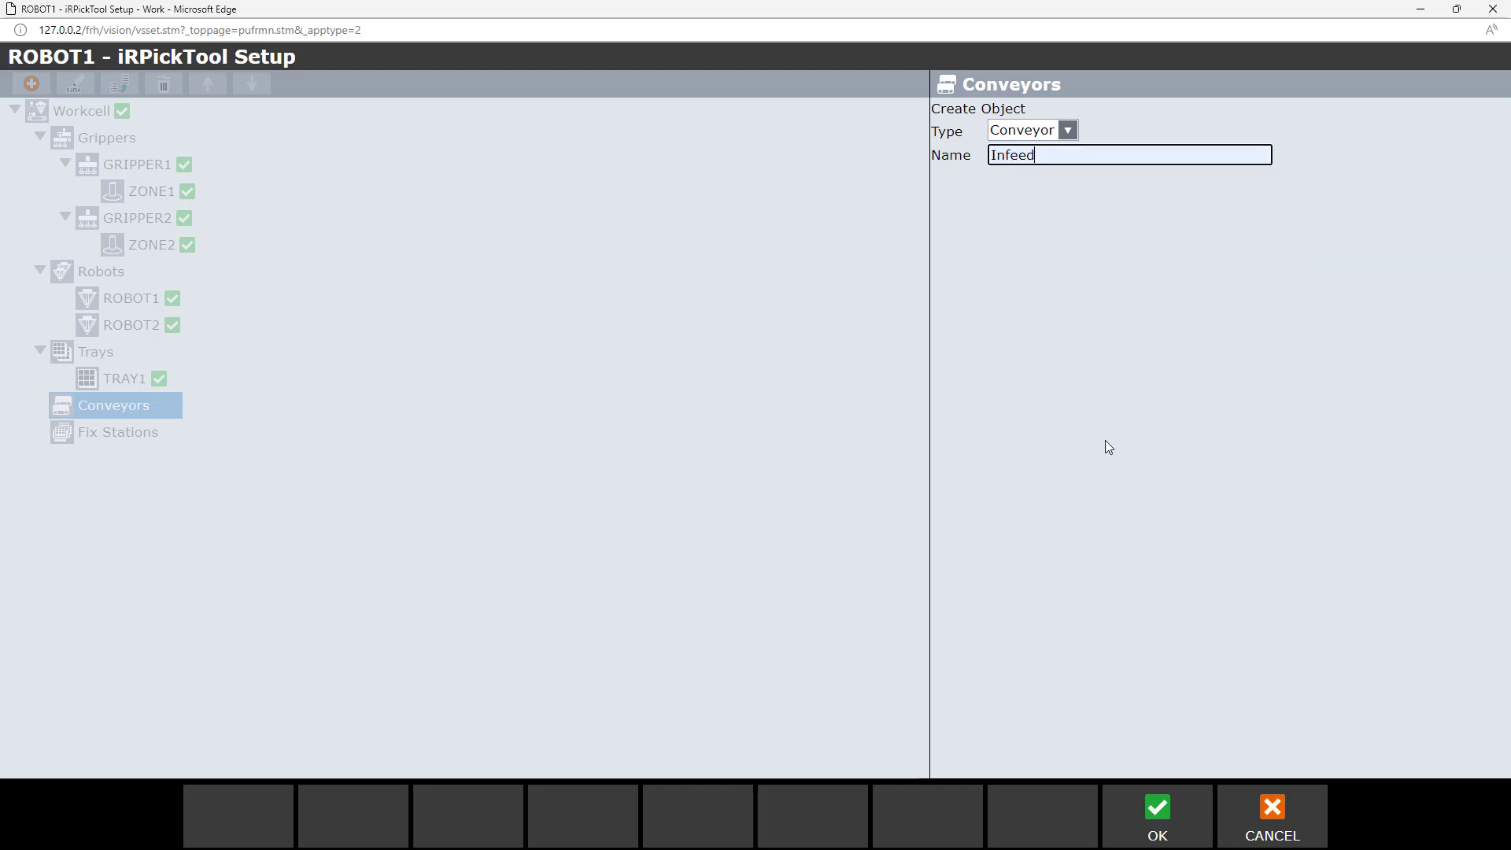
left_click(1178, 816)
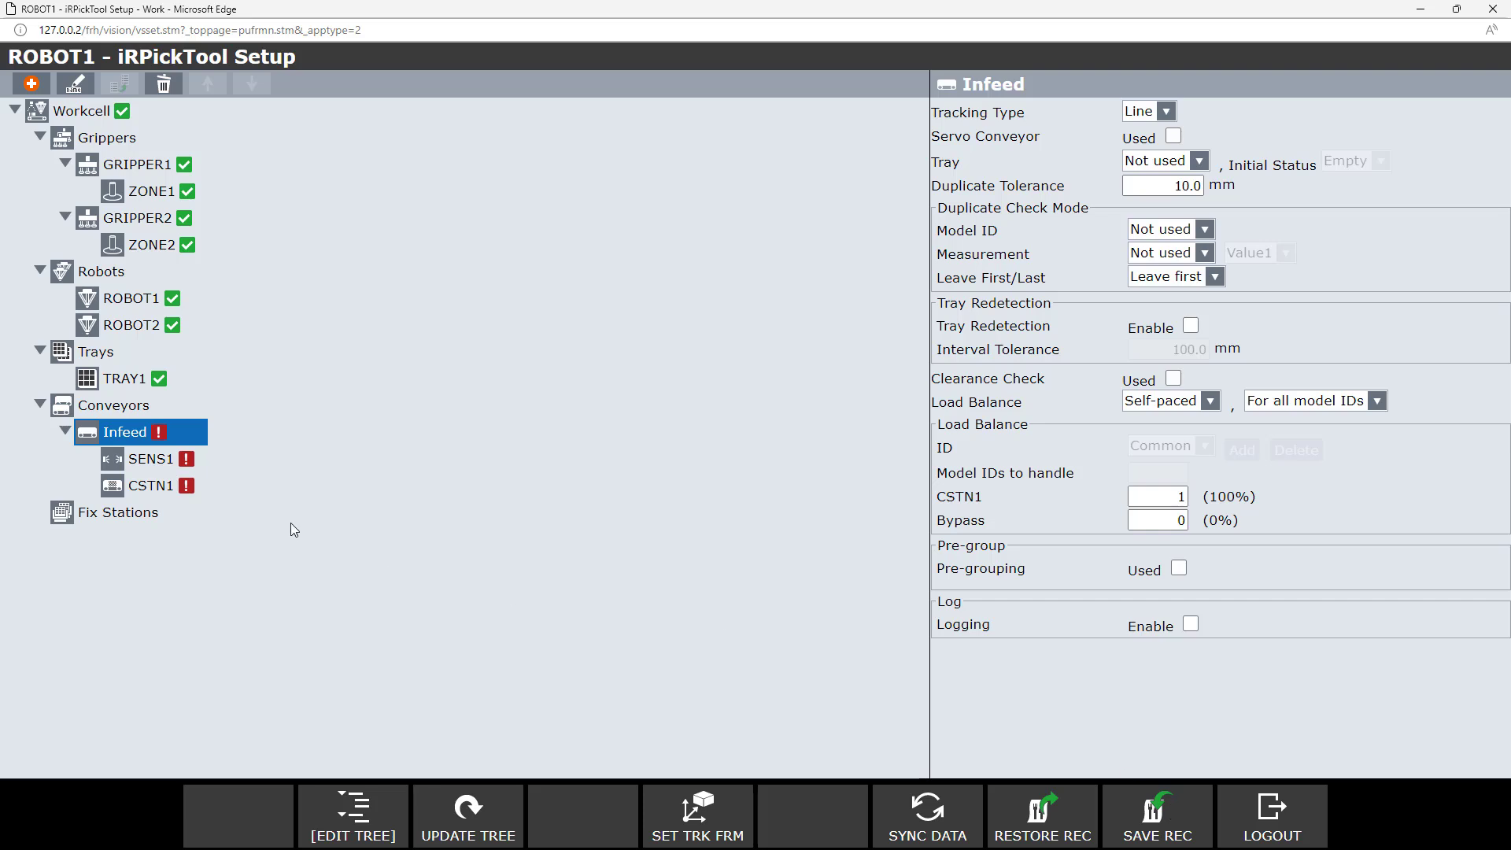
Add a second conveyor named PreGrouping to the workcell's conveyors.
left_click(147, 408)
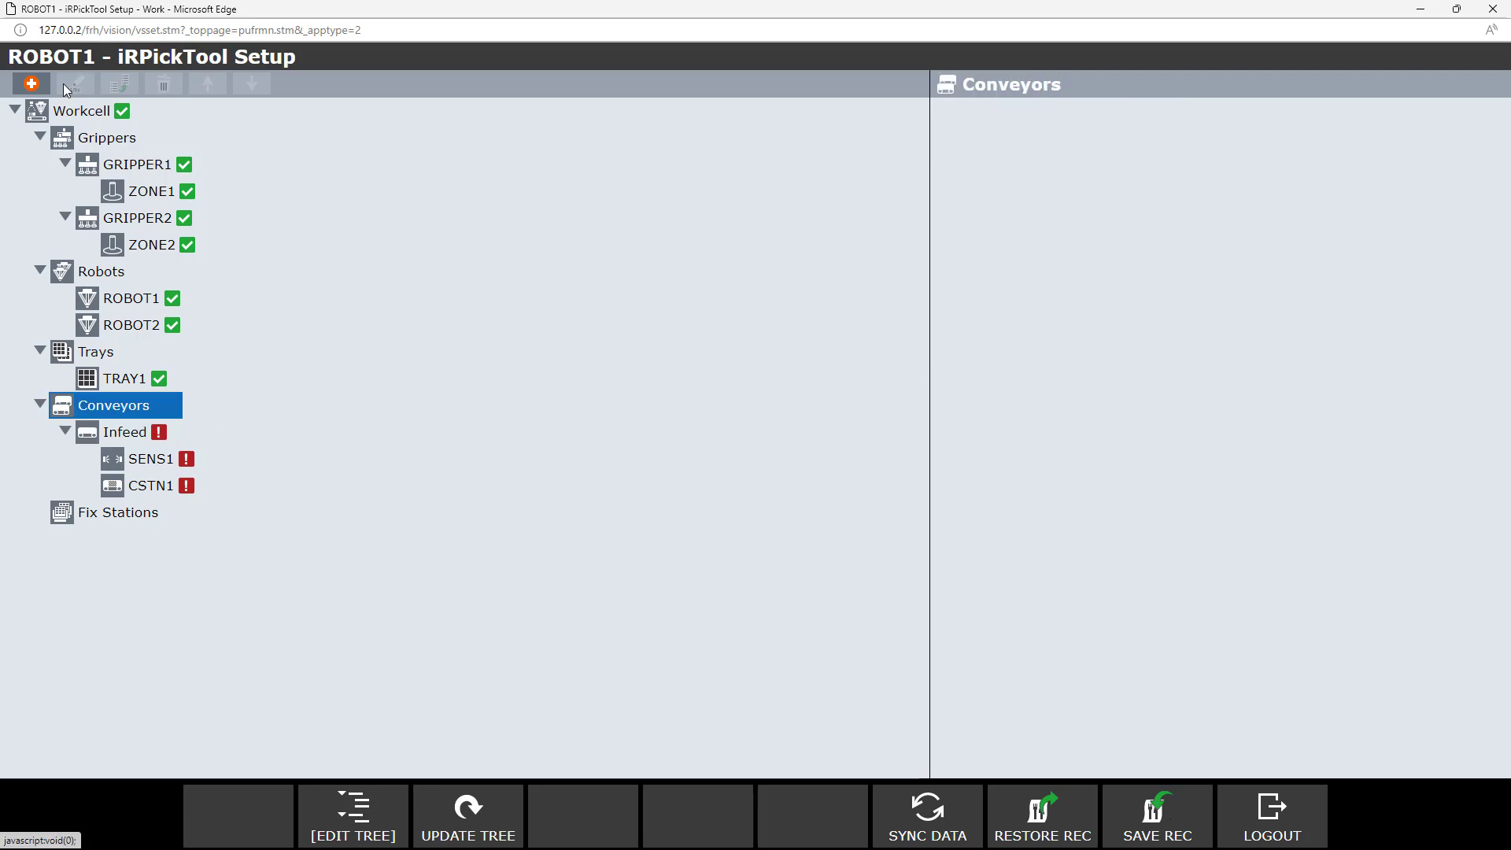
left_click(32, 84)
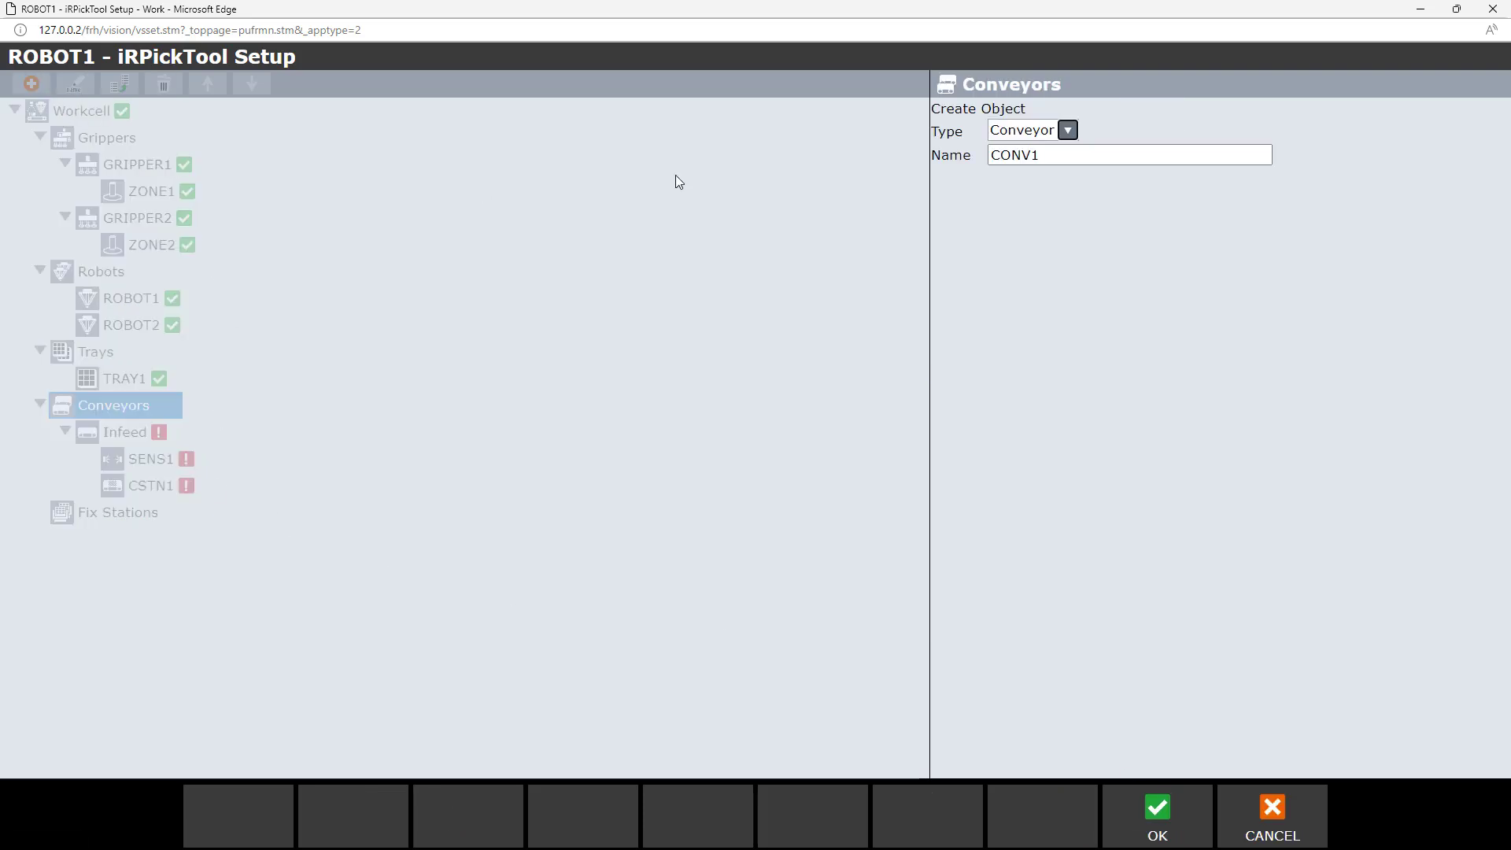
double_click(1067, 155)
type("PreGrouping")
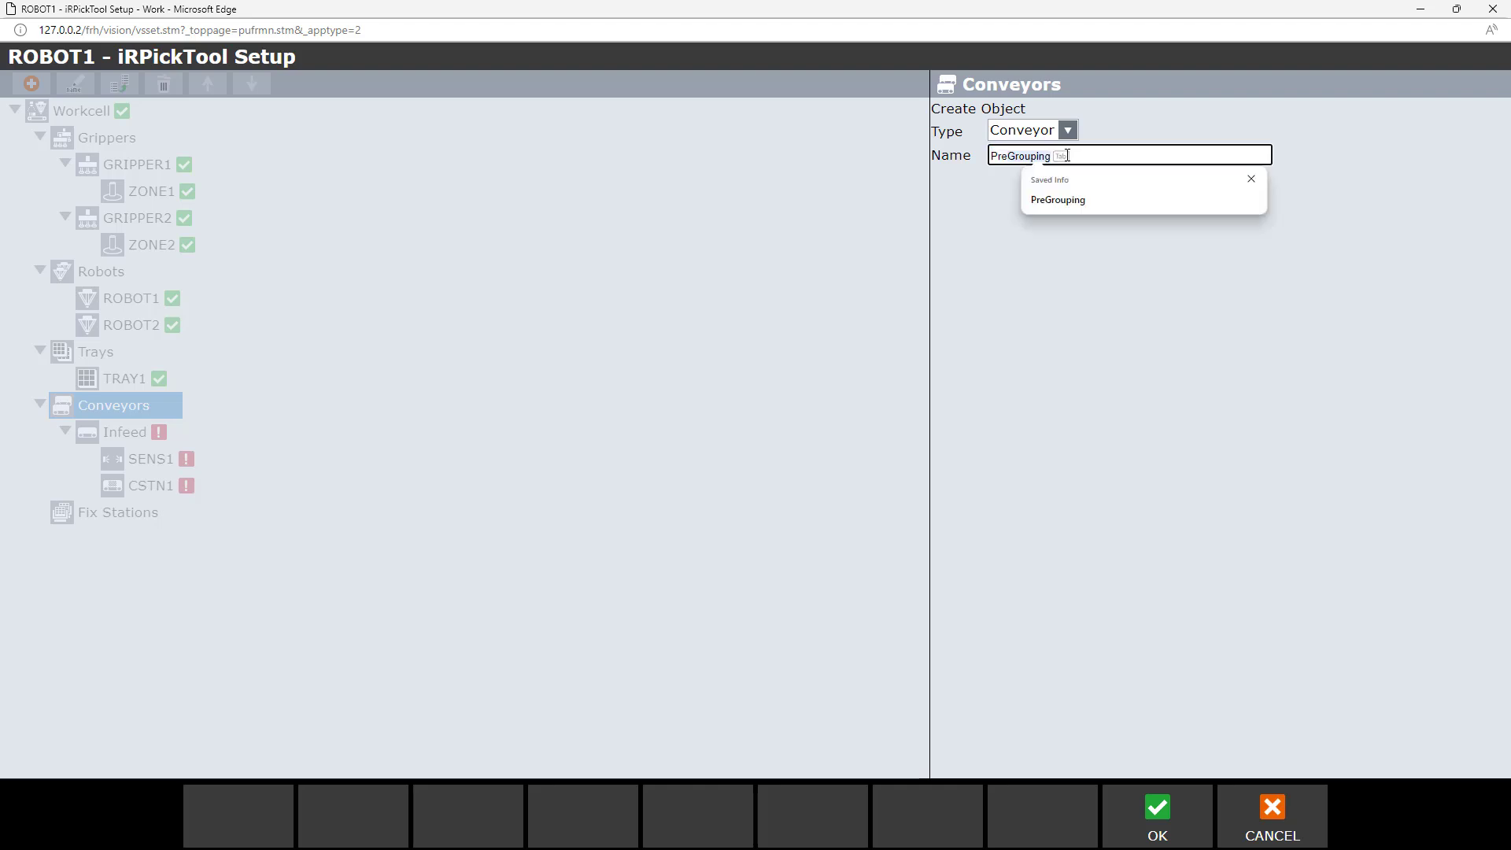
left_click(1065, 203)
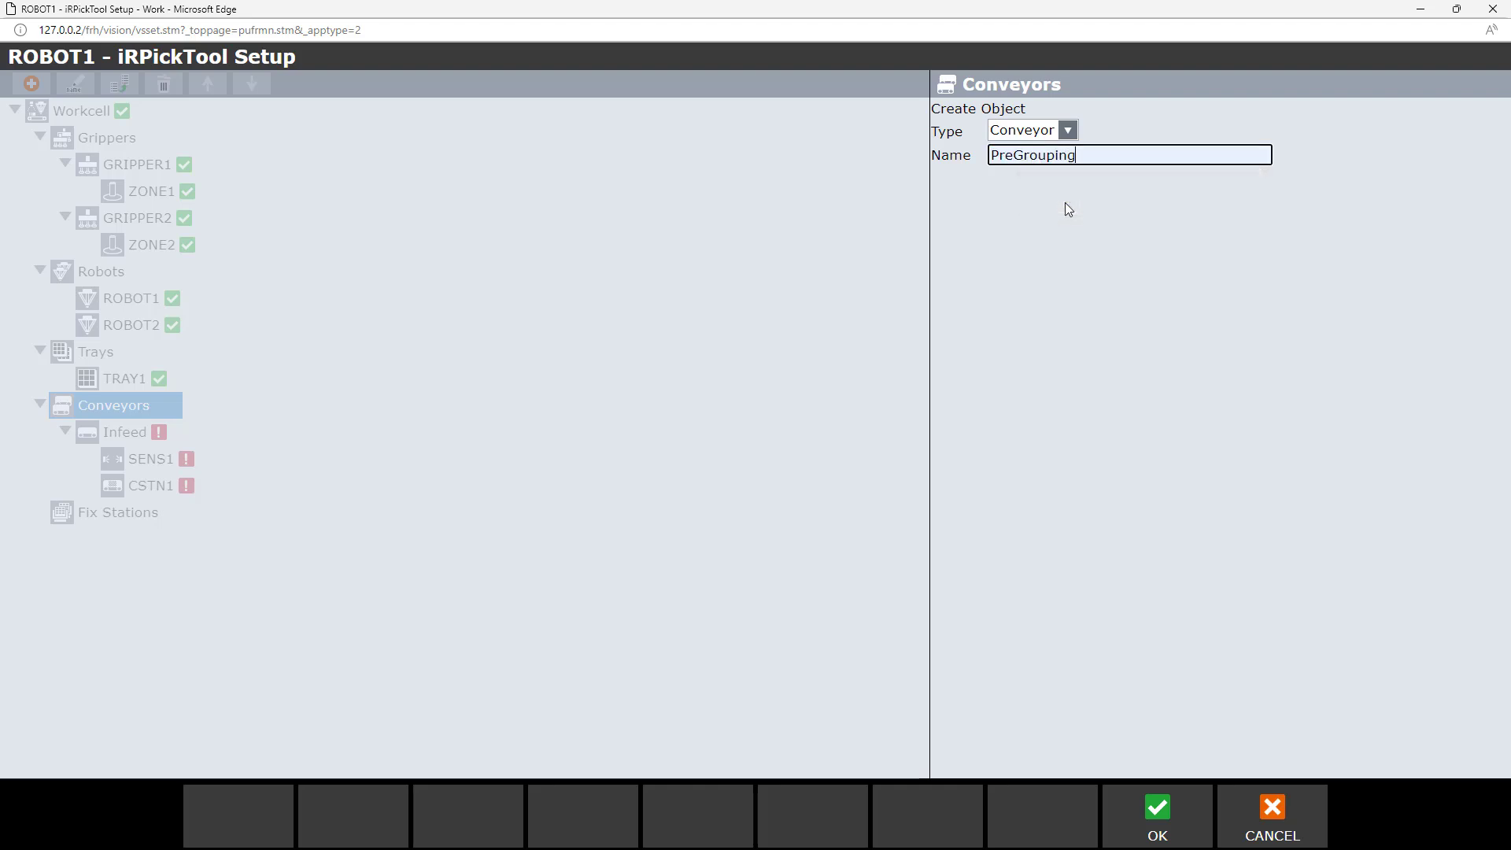
left_click(1158, 826)
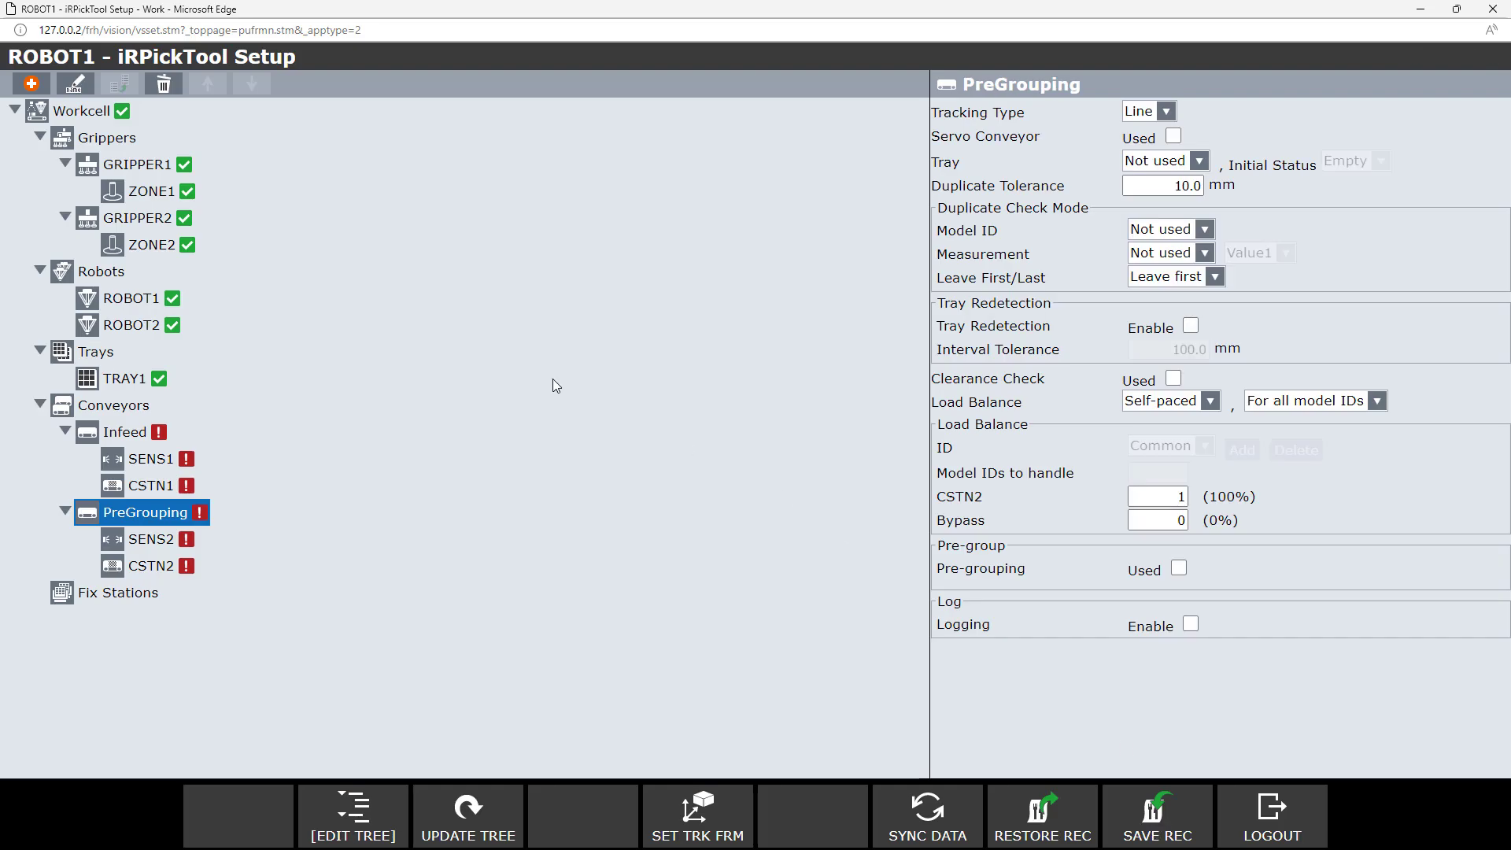
Add a third conveyor named Outfeed to the workcell's conveyors.
left_click(108, 409)
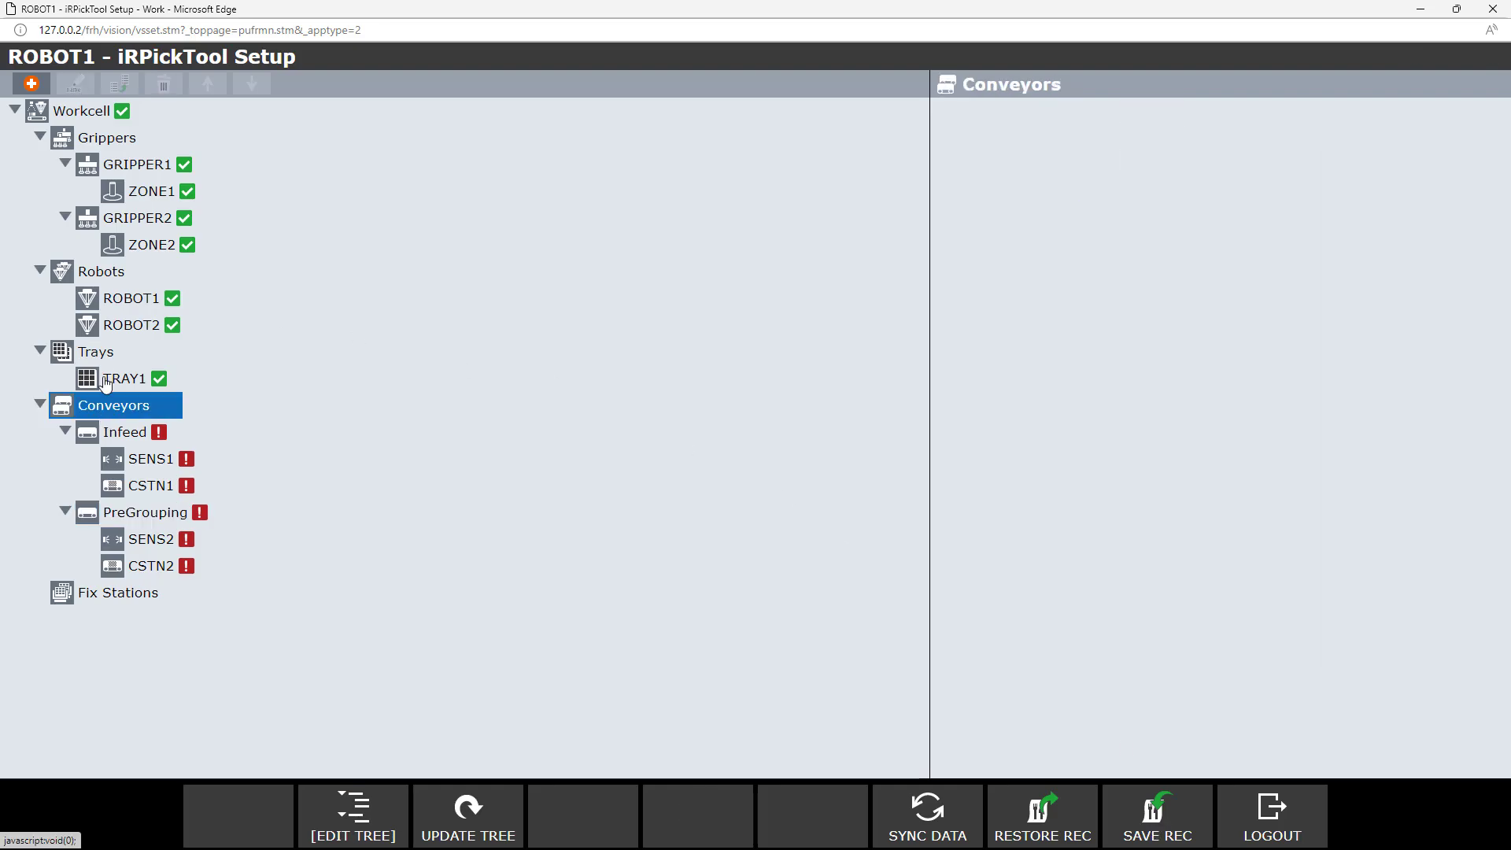
left_click(32, 84)
left_click(1083, 160)
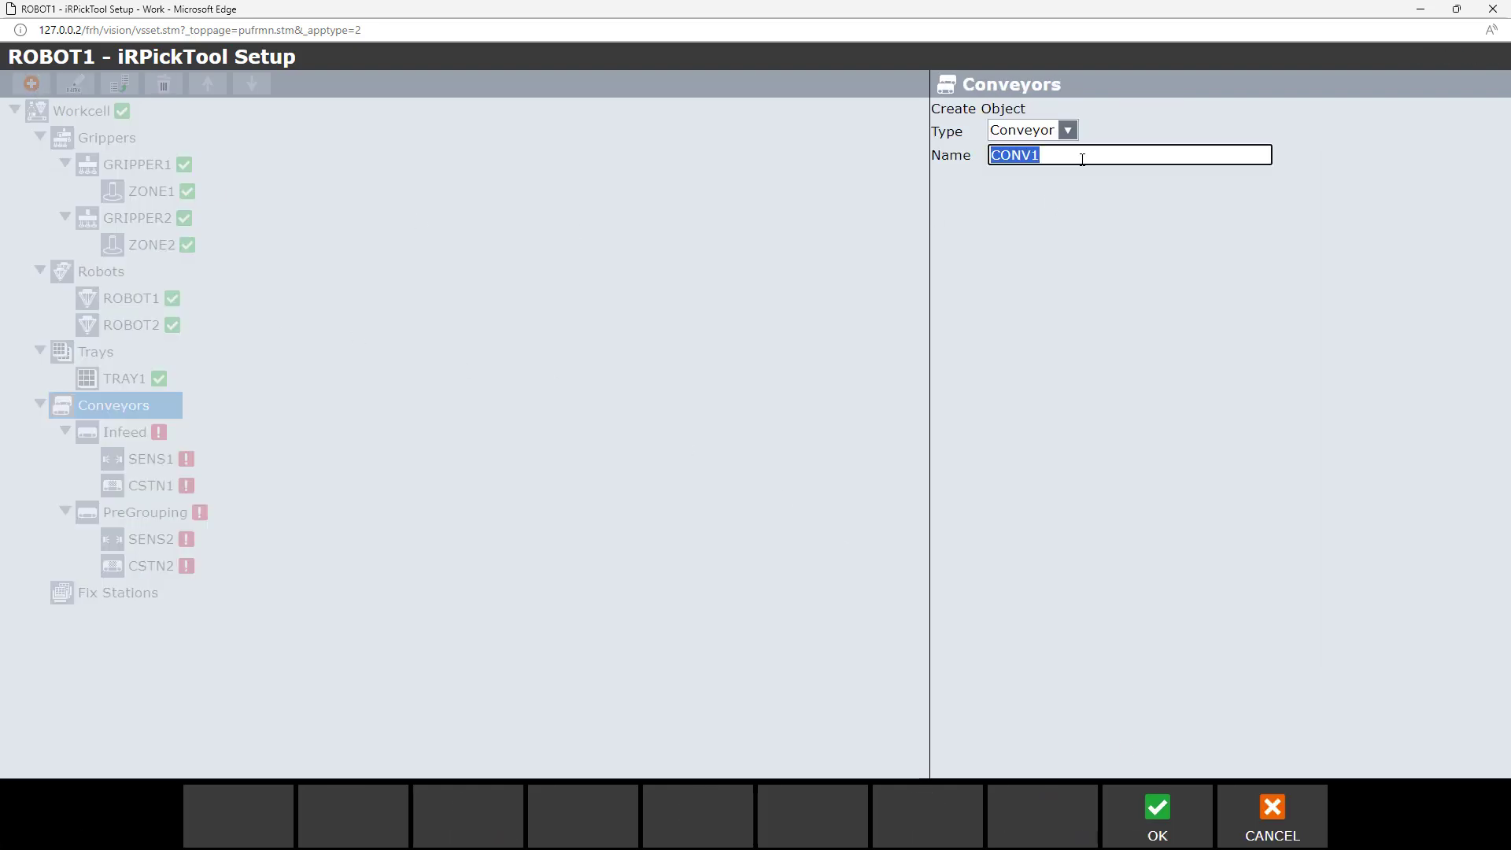
type("Ou")
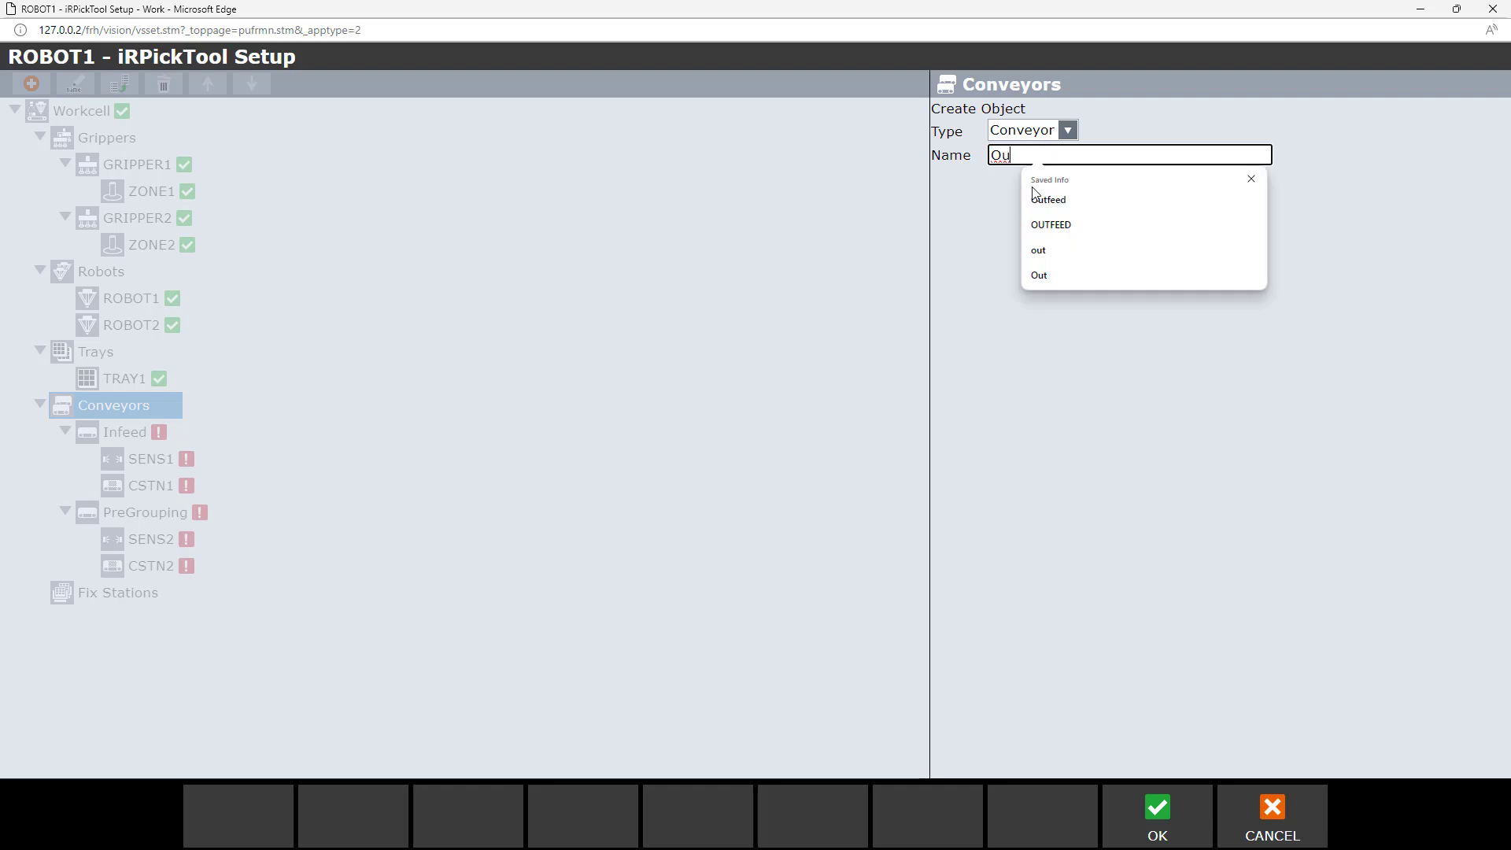
left_click(1047, 202)
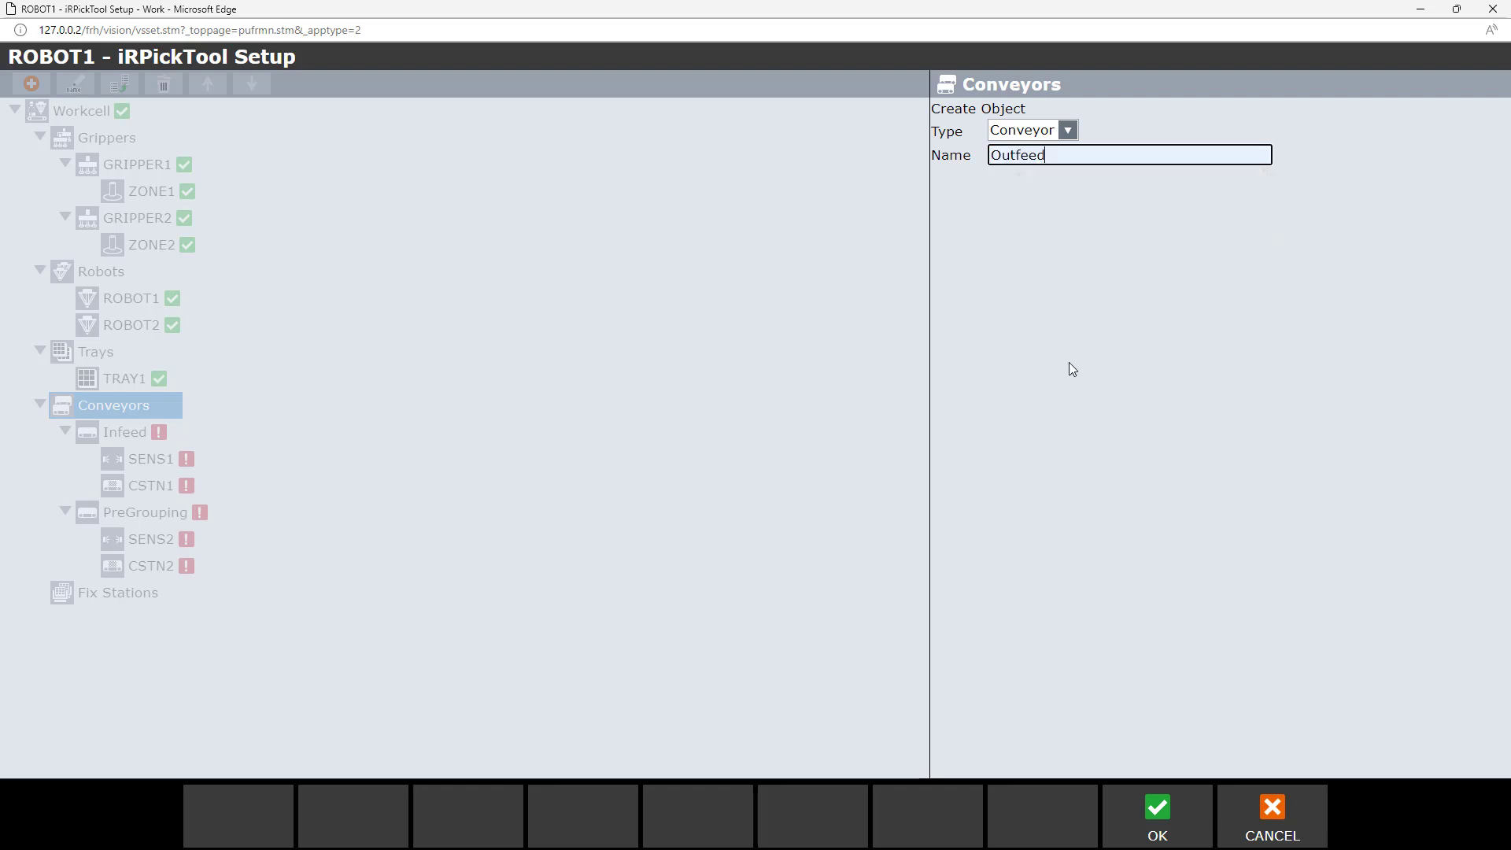
left_click(1166, 811)
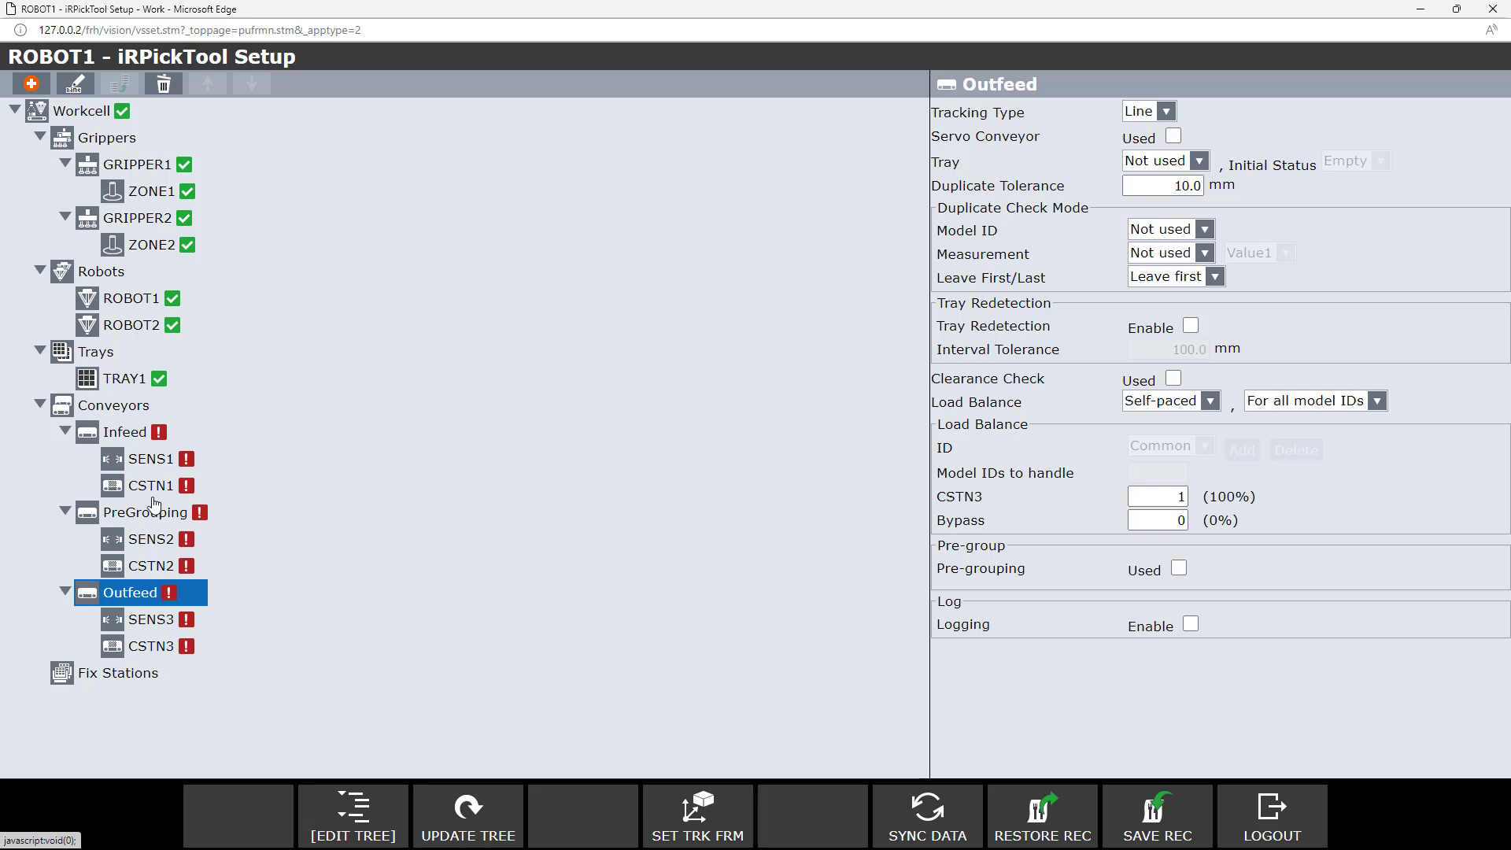
Delete the sensor SENS2 from the PreGrouping conveyor.
left_click(153, 540)
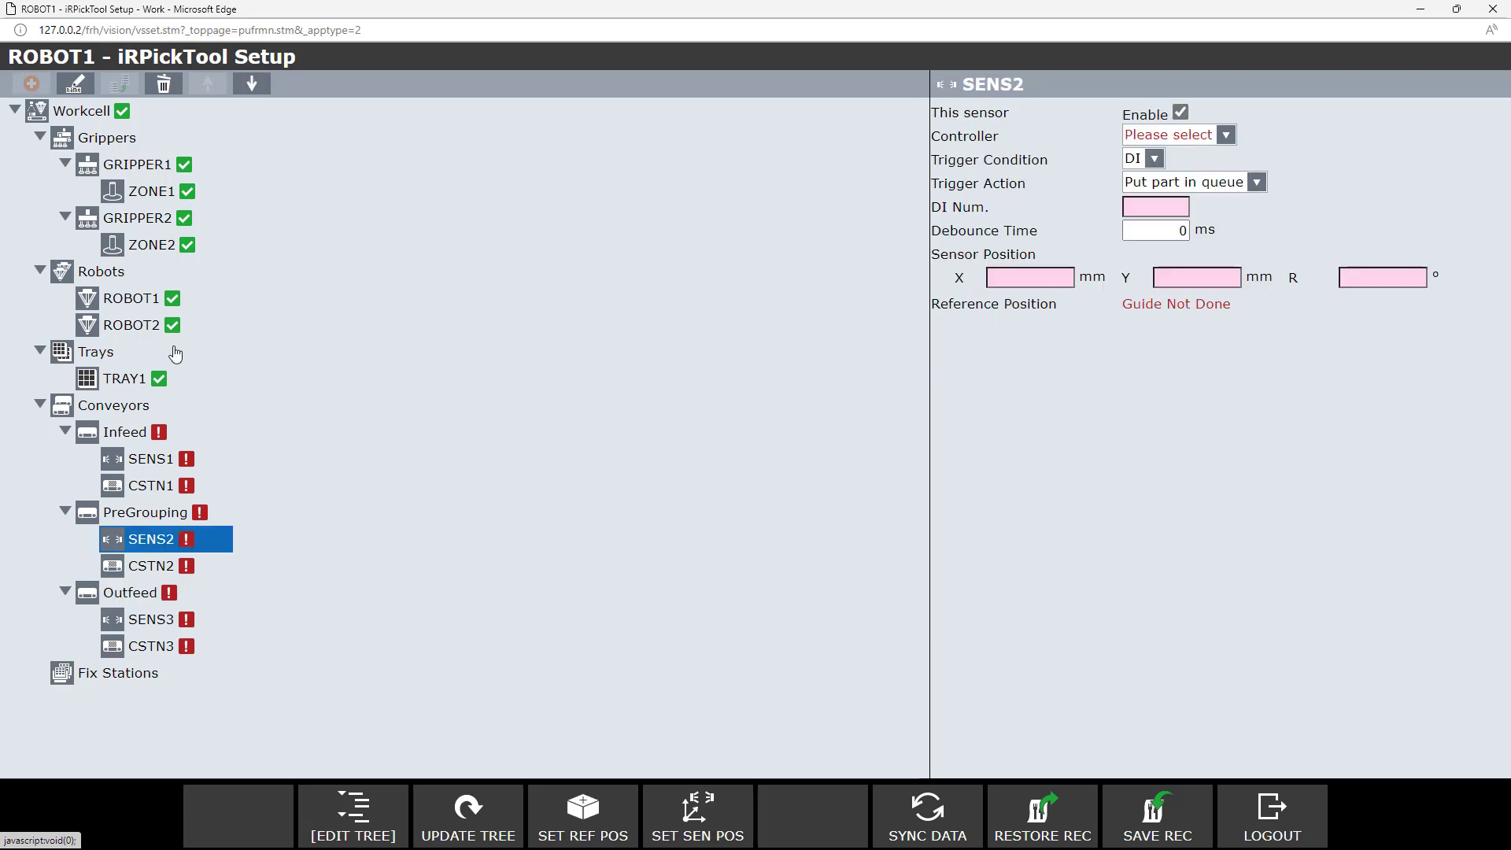
left_click(164, 86)
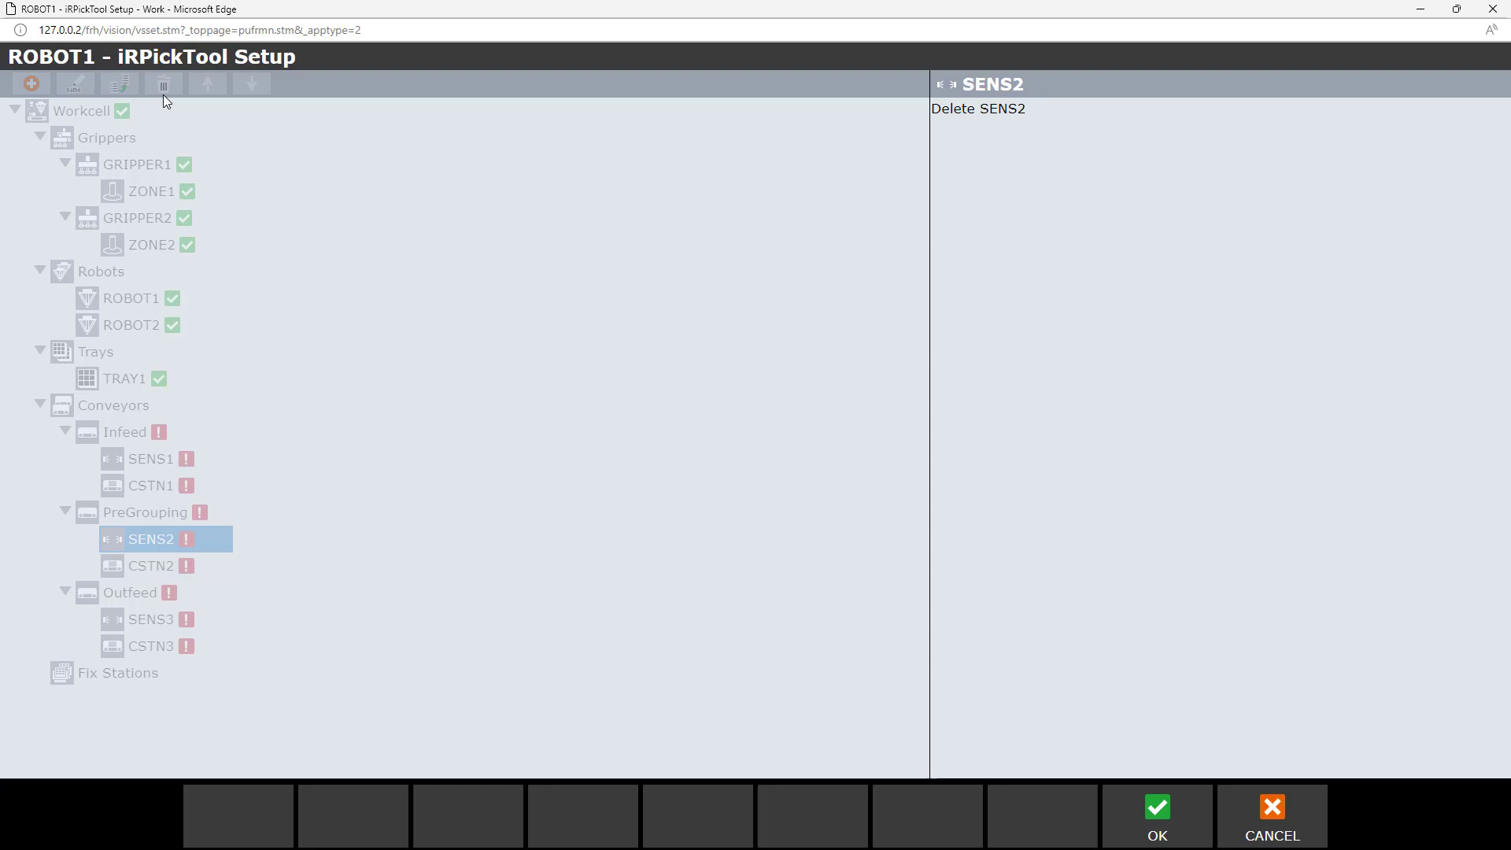
left_click(1143, 805)
Rename the Outfeed conveyor's sensor SENS3 as SENS2.
left_click(151, 598)
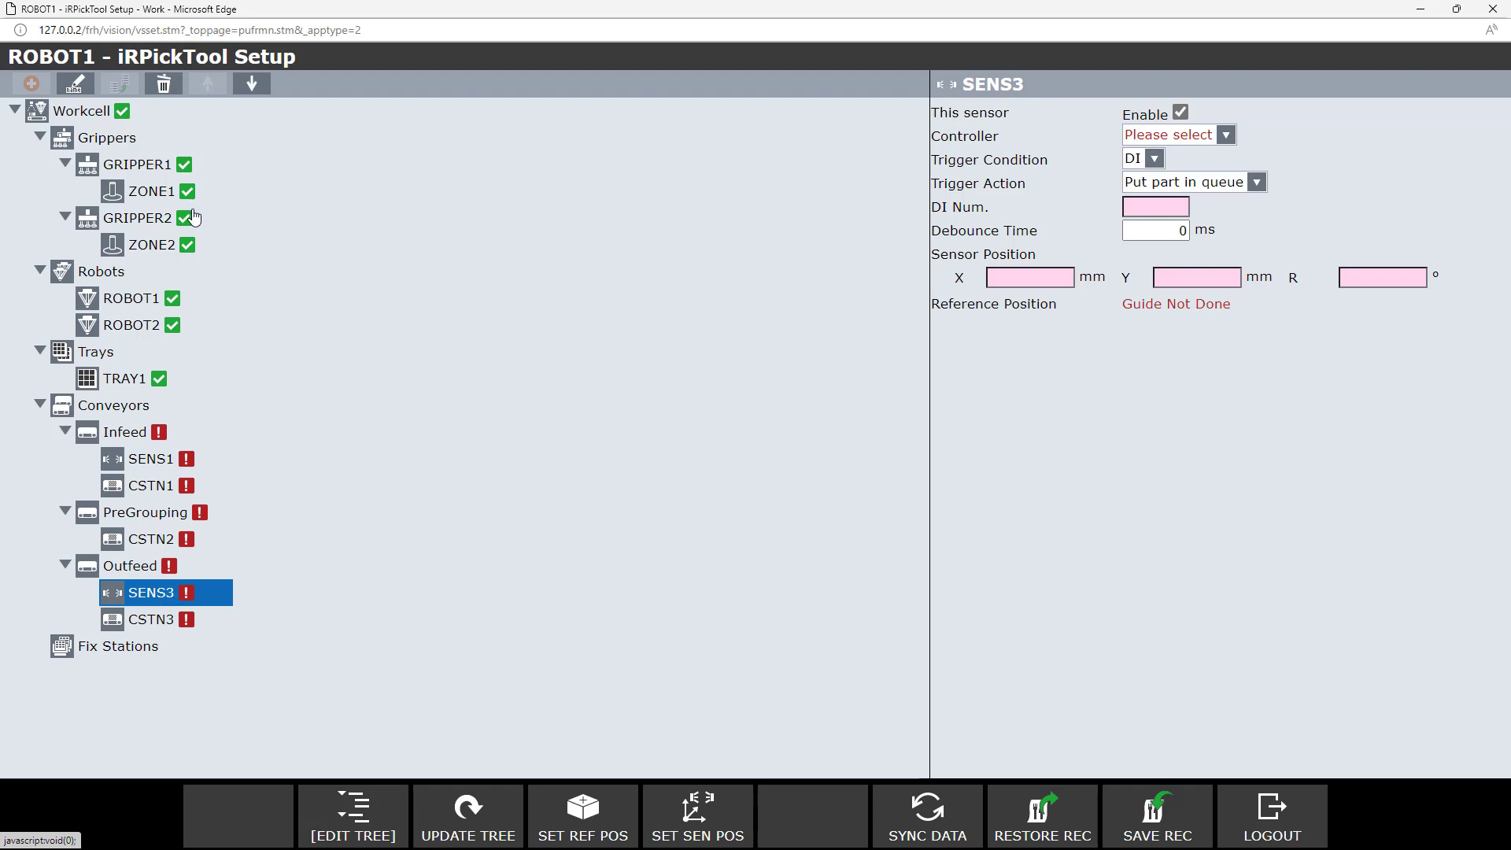
left_click(75, 83)
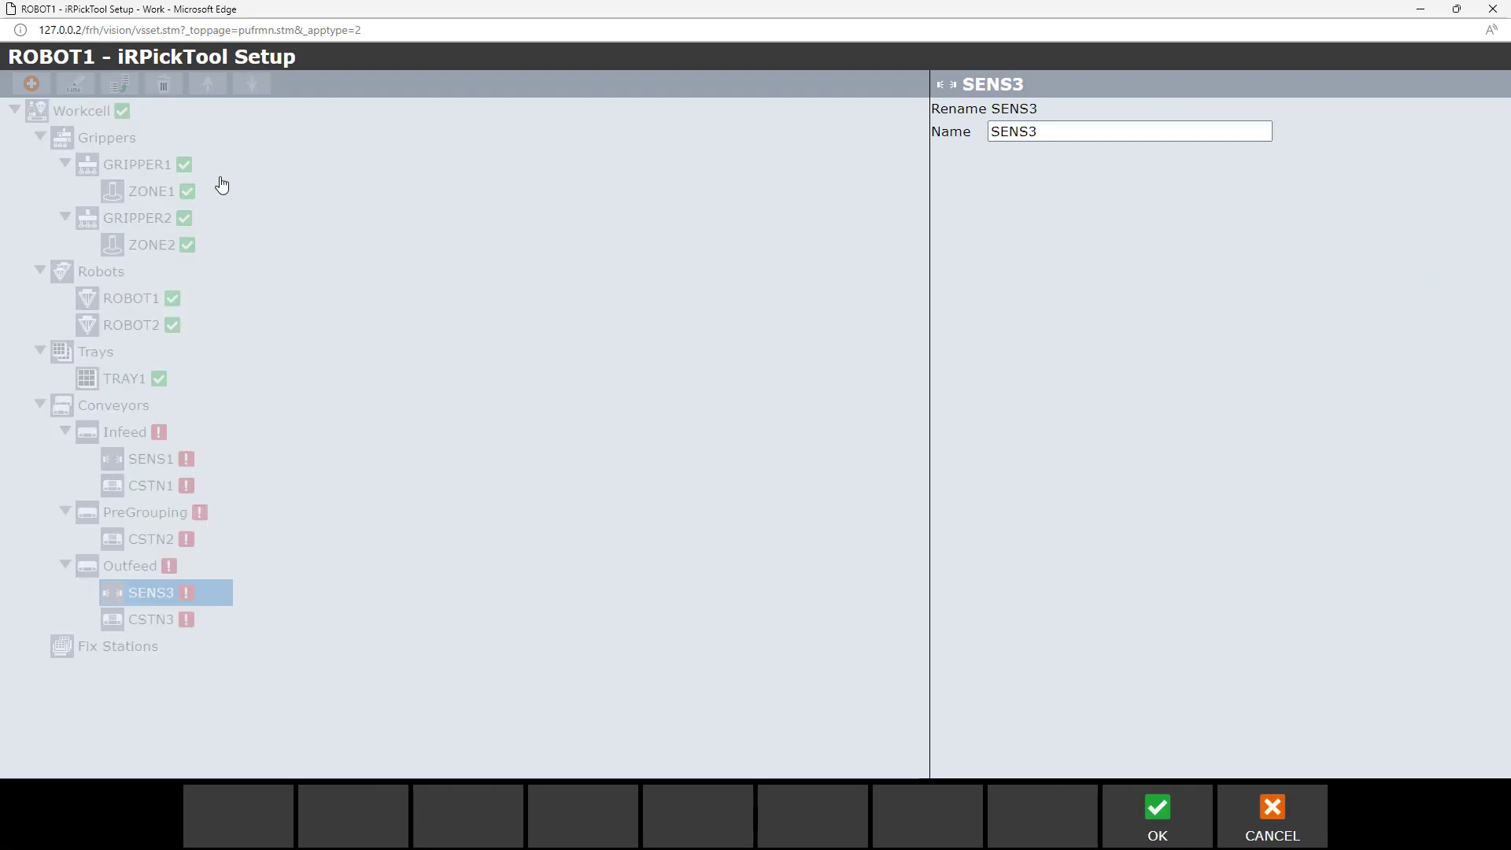
double_click(1069, 131)
type("SENS2")
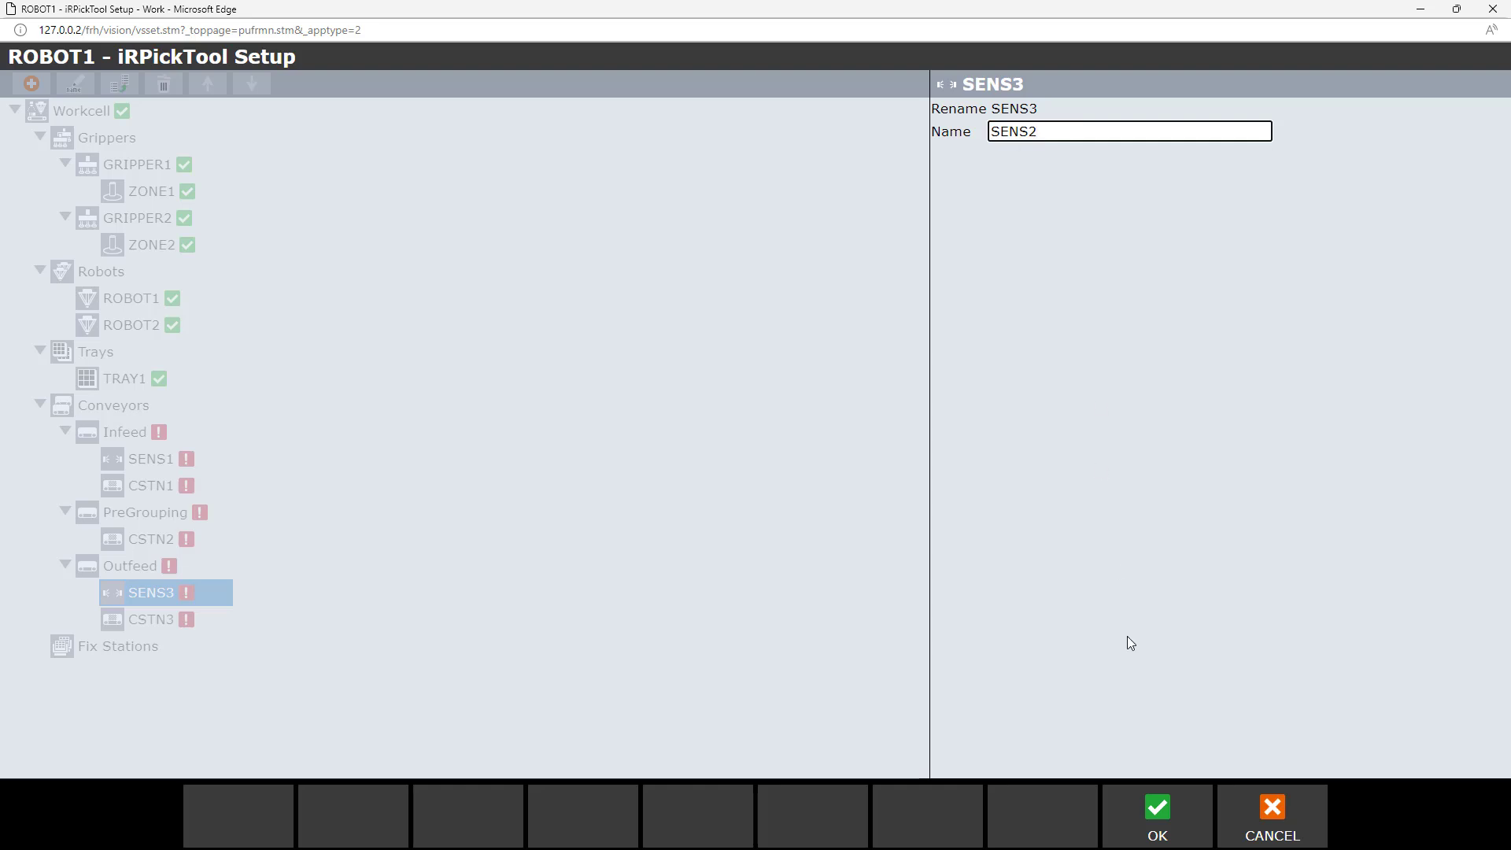
left_click(1160, 807)
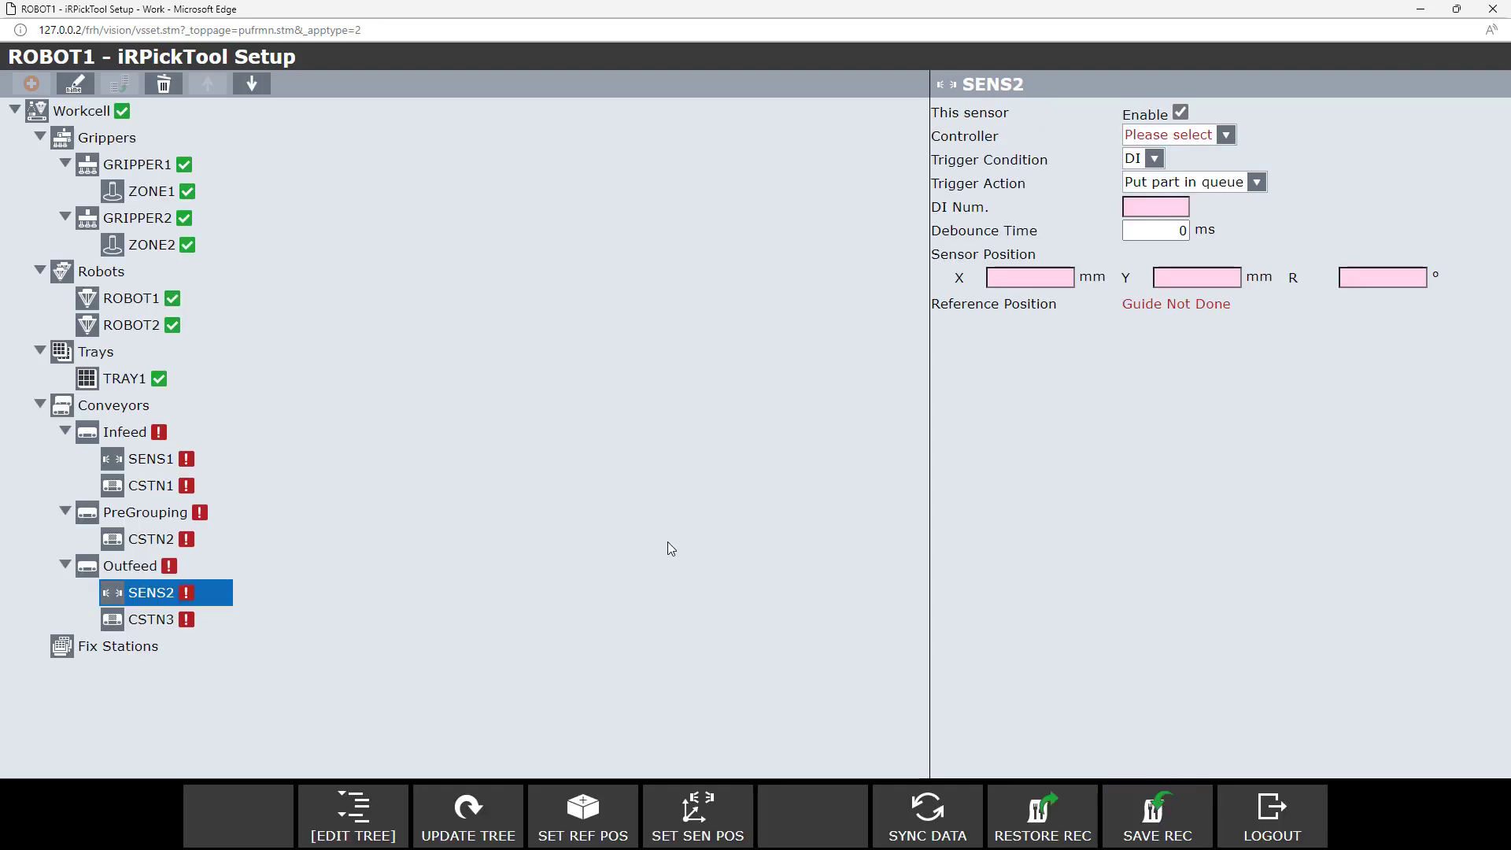
Enable pre-grouping on the PreGrouping conveyor, accepting the settings initialization, and choose Infeed as its infeed conveyor.
left_click(135, 439)
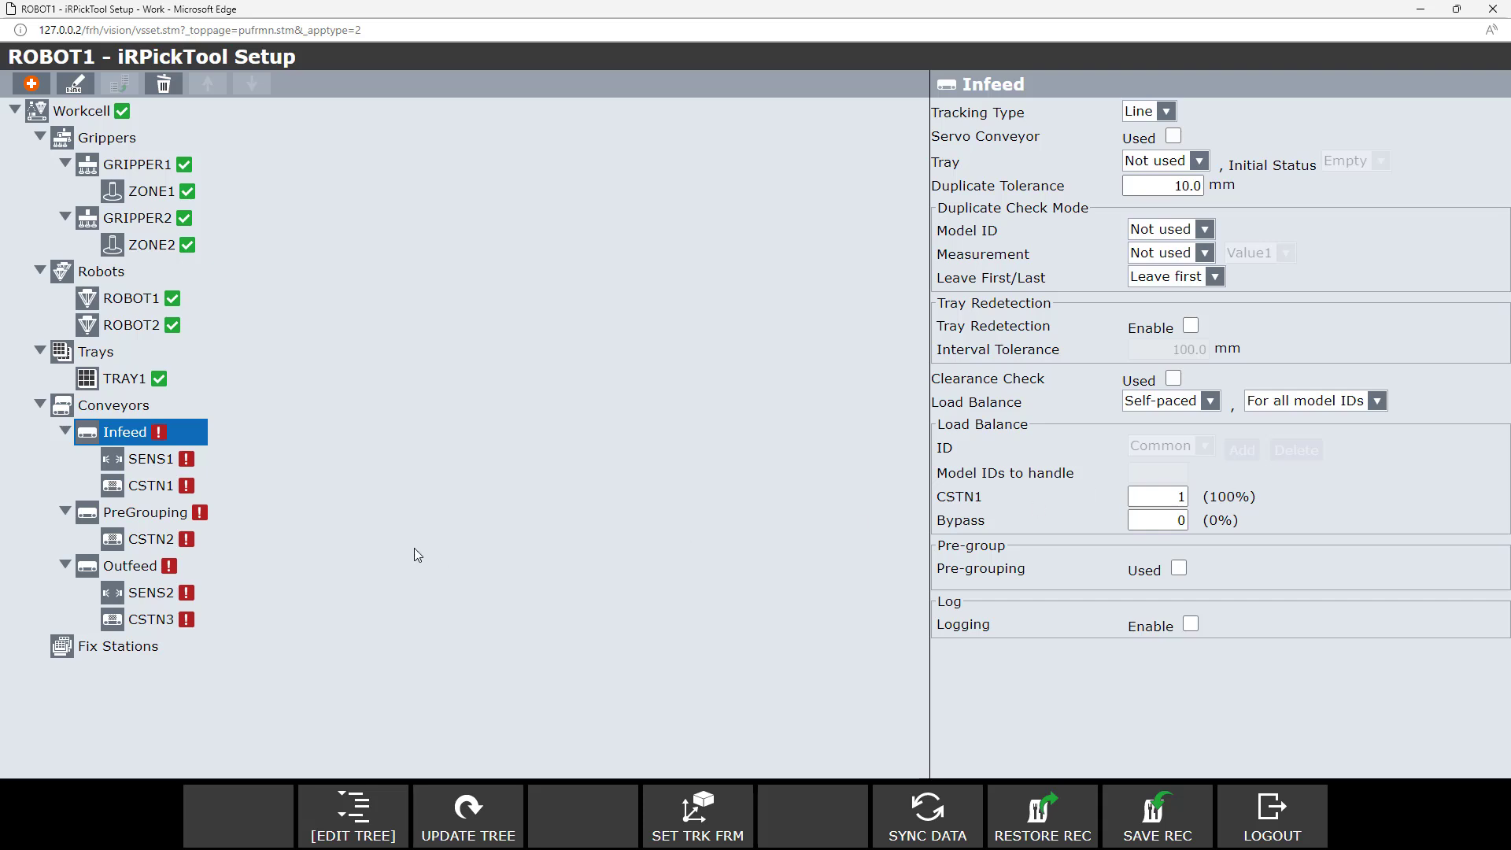
left_click(182, 521)
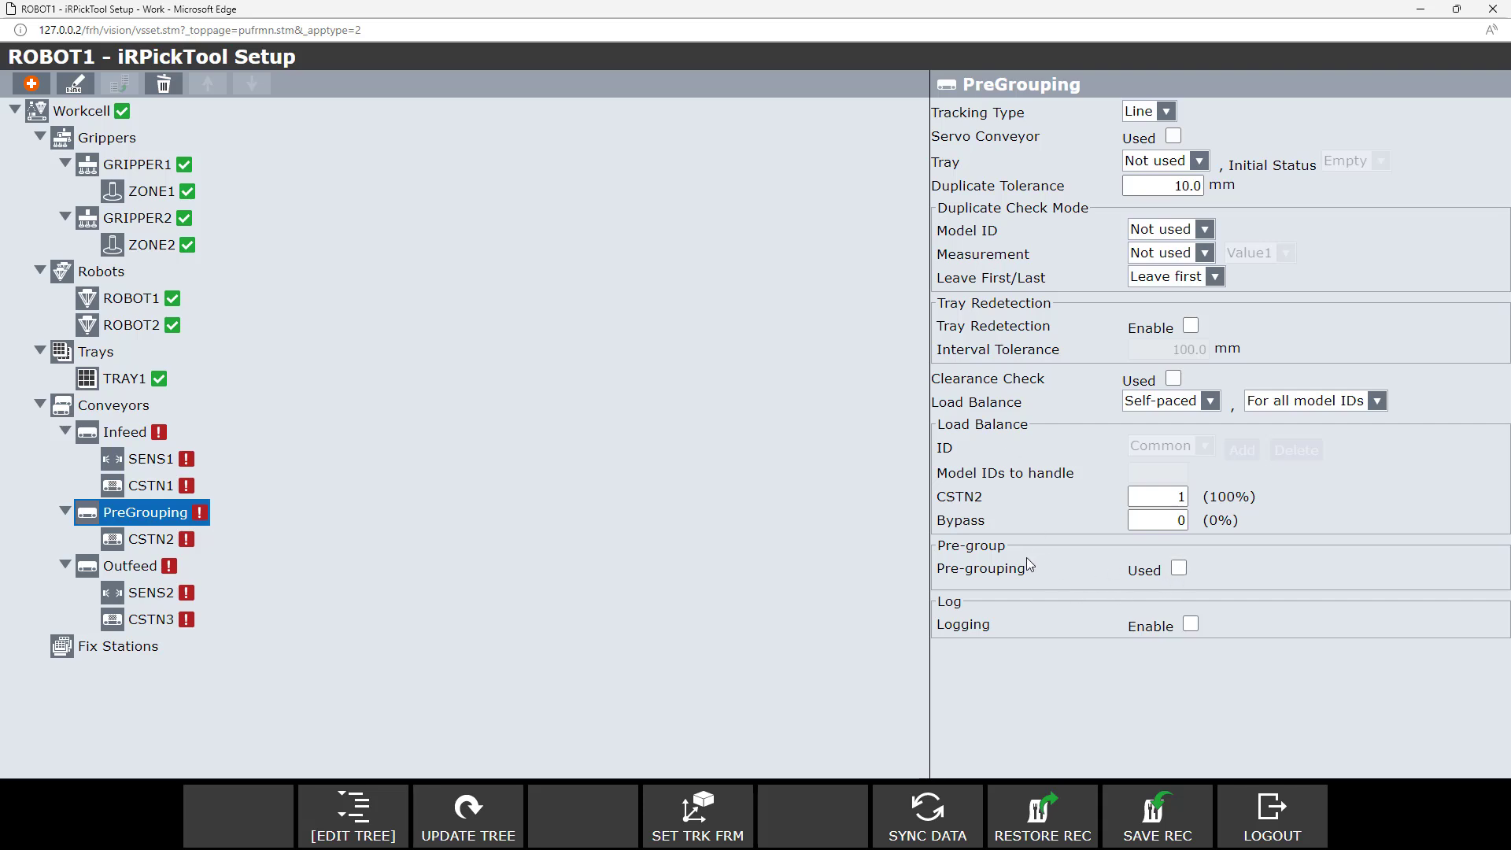
left_click(1179, 569)
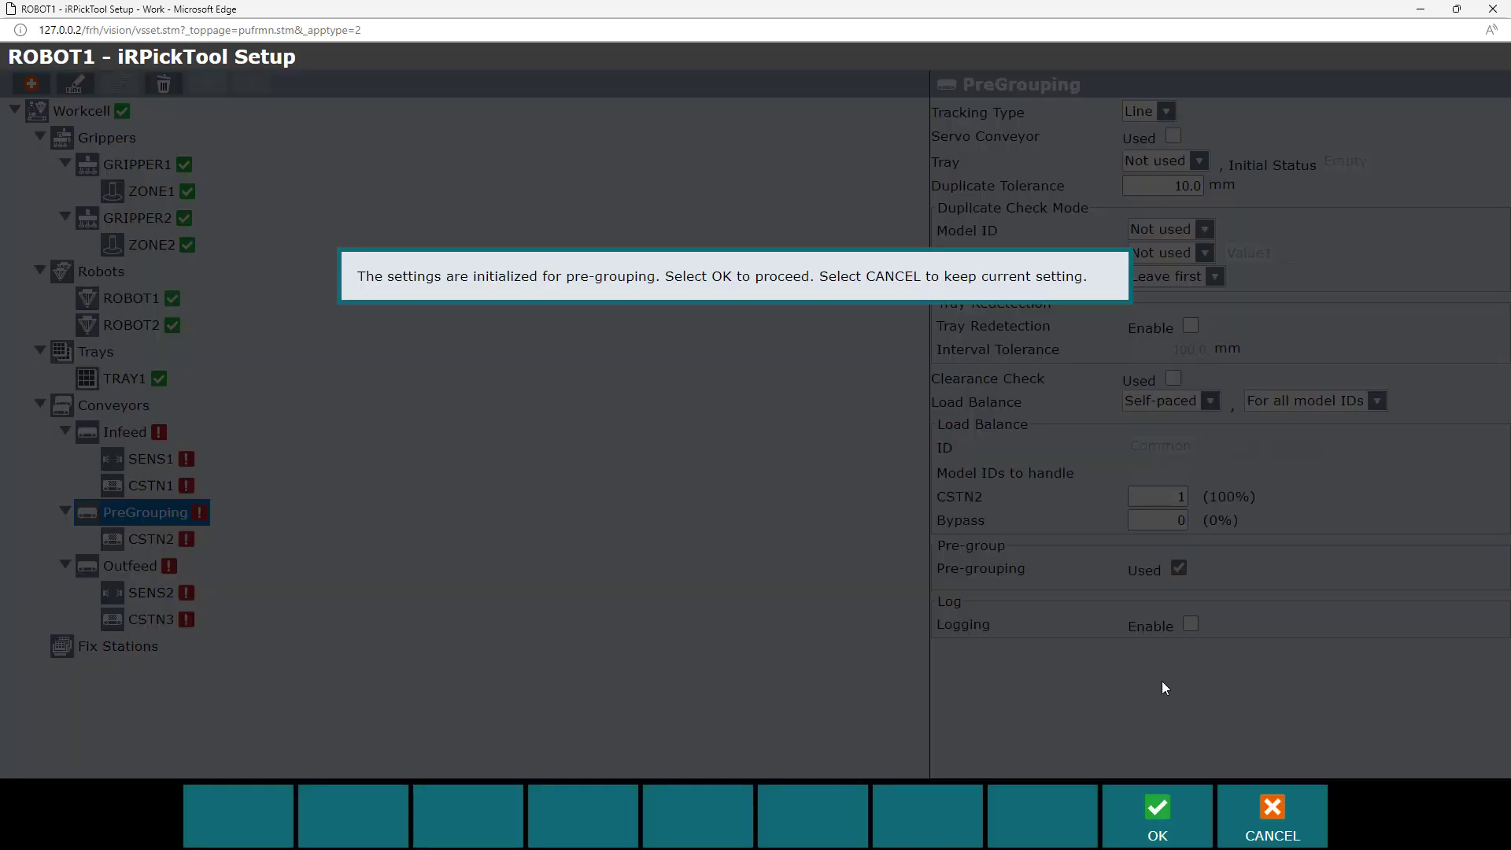
left_click(1156, 816)
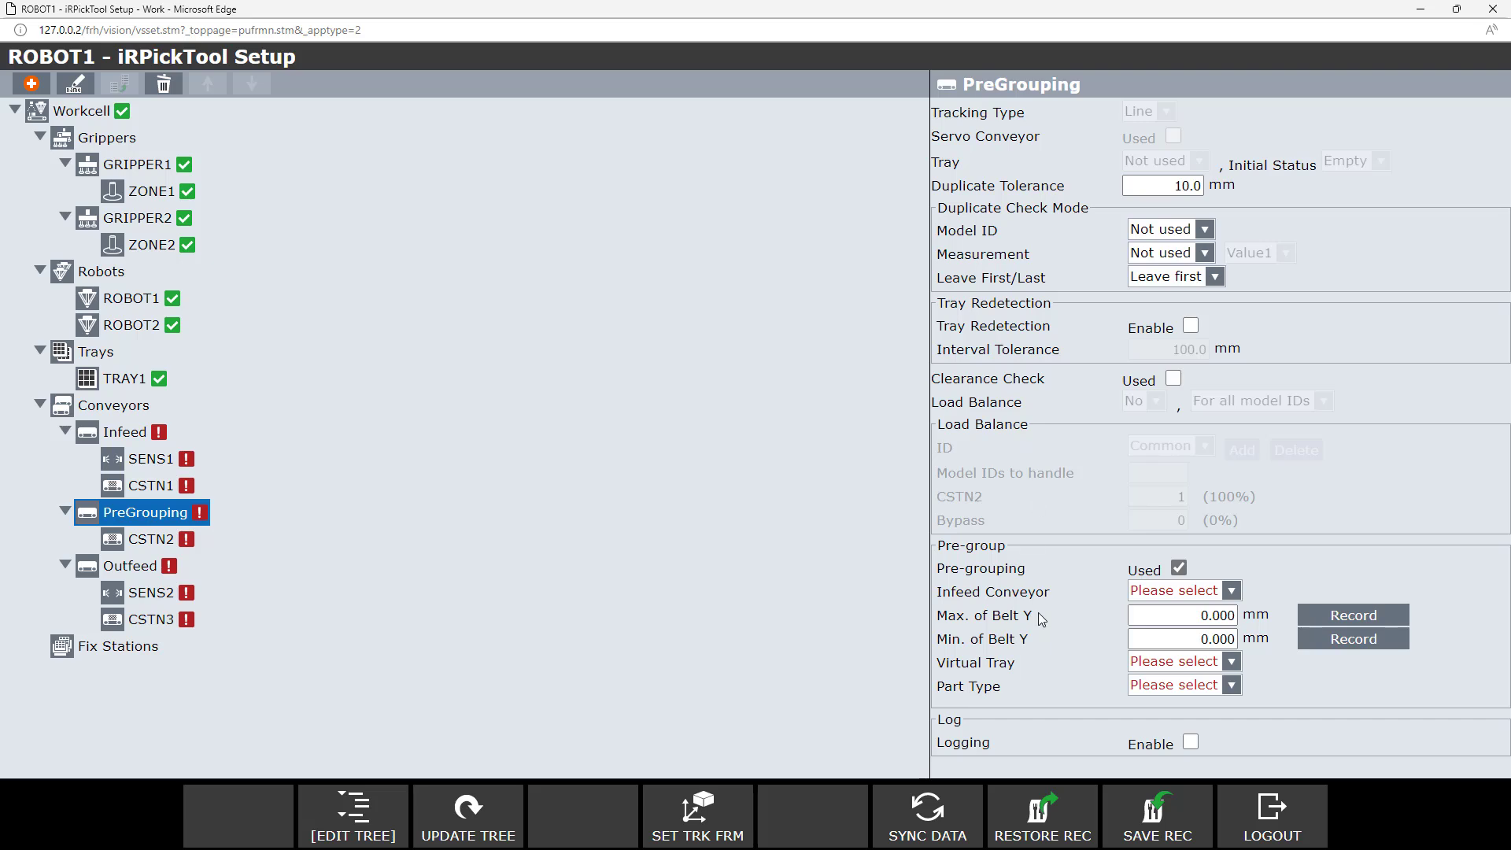
left_click(1230, 592)
left_click(1209, 640)
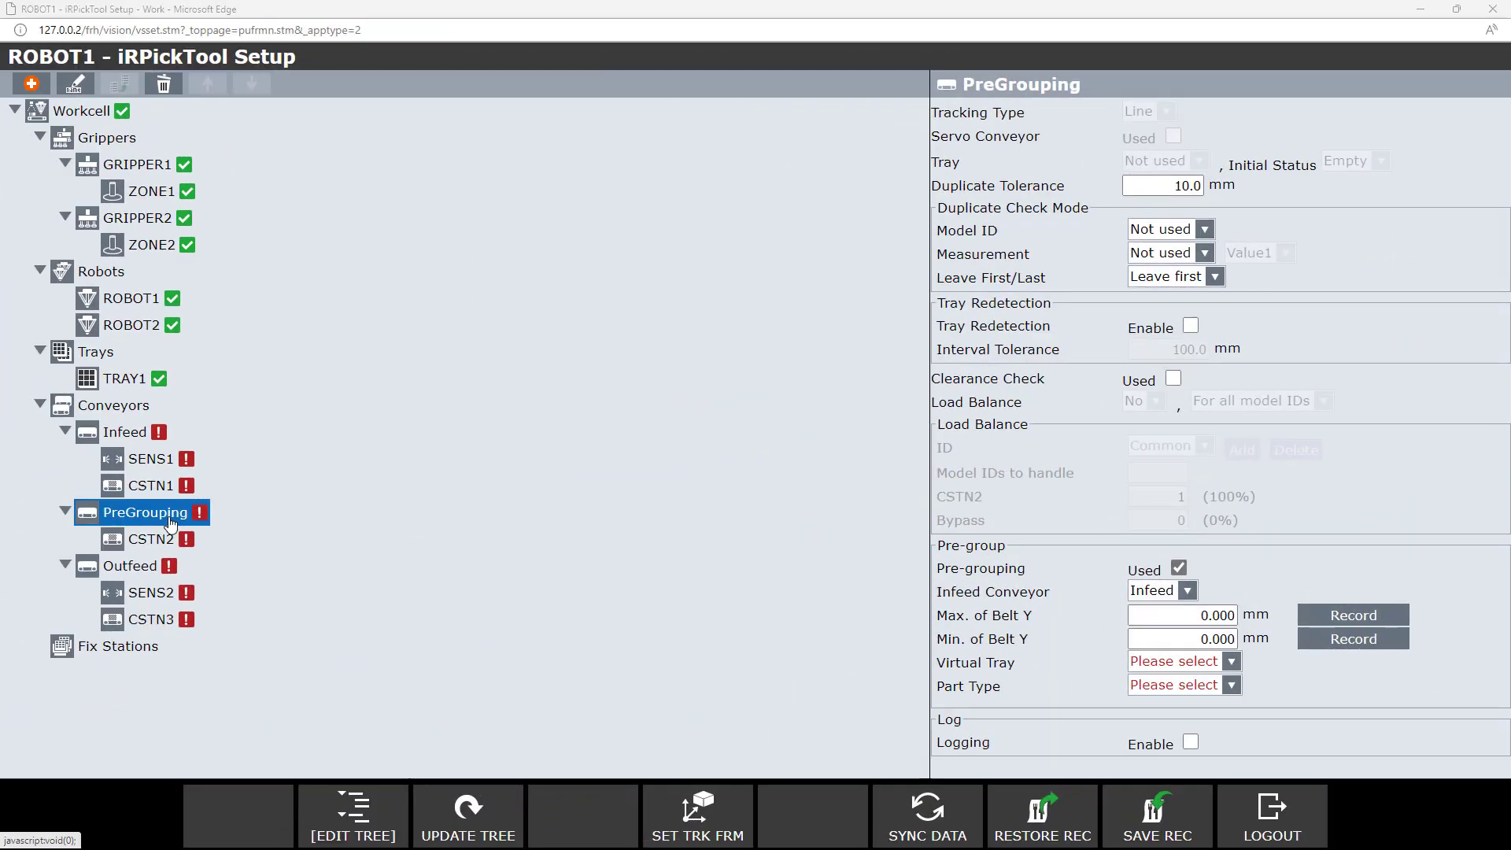
Set the load balance value of CSTN3 on the Outfeed conveyor to 2.
left_click(155, 572)
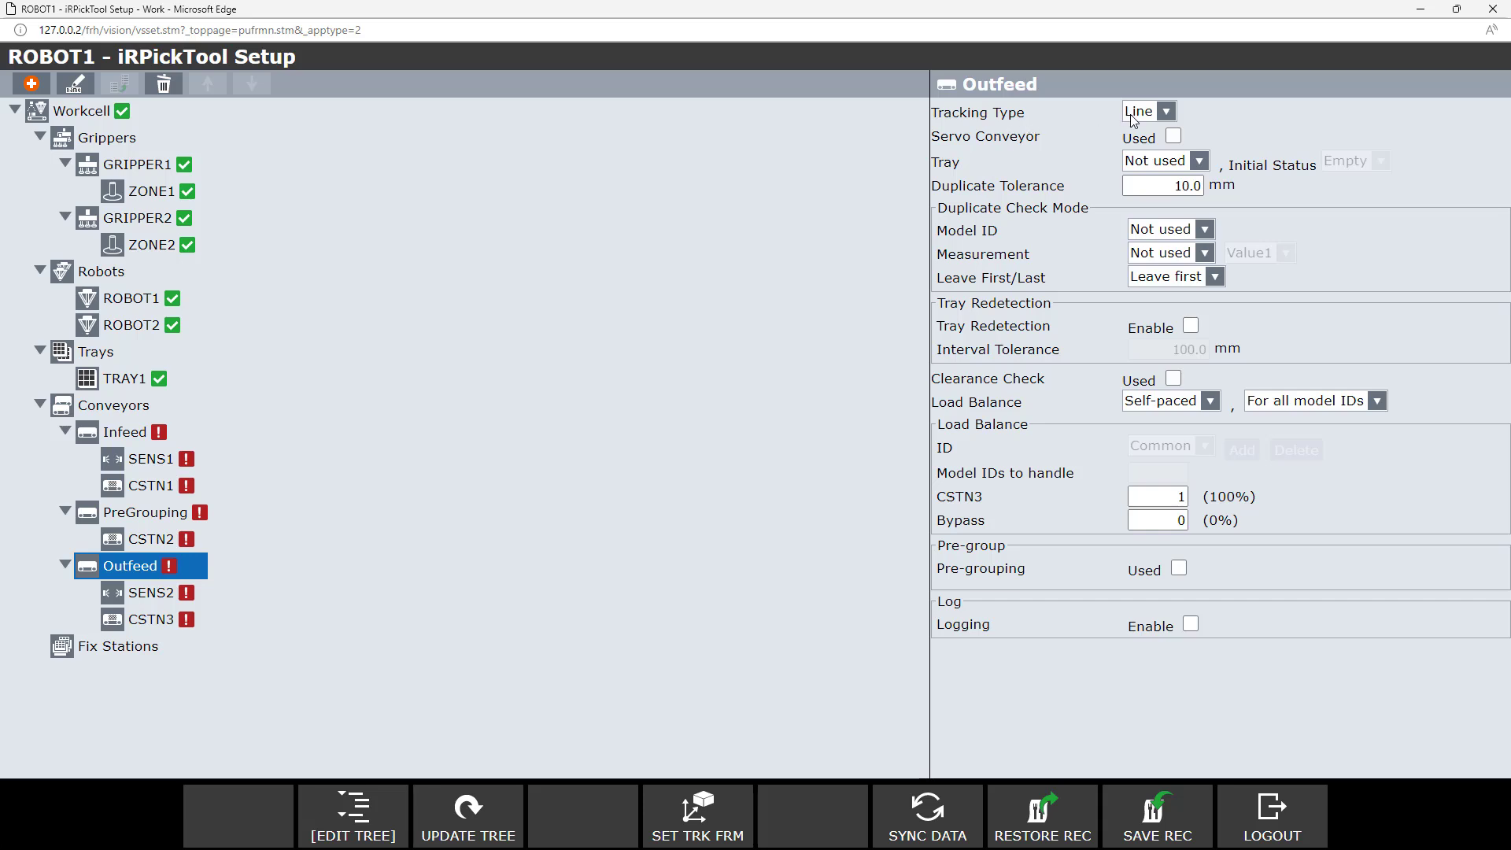
left_click(1147, 500)
type("2")
left_click(1149, 517)
Rename the Infeed conveyor's station CSTN1 as R1_IN.
left_click(126, 439)
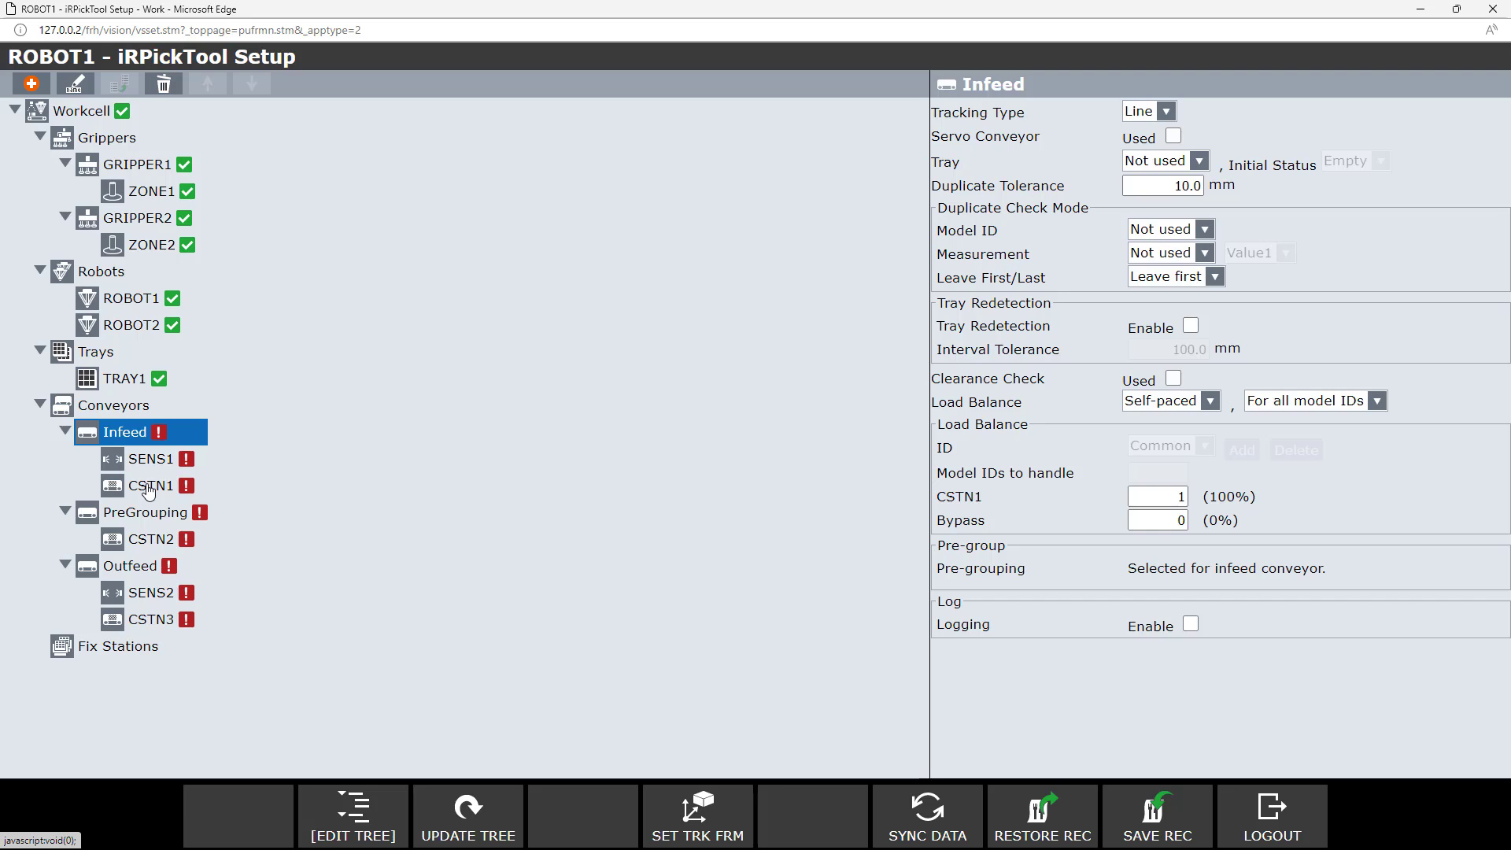
left_click(149, 492)
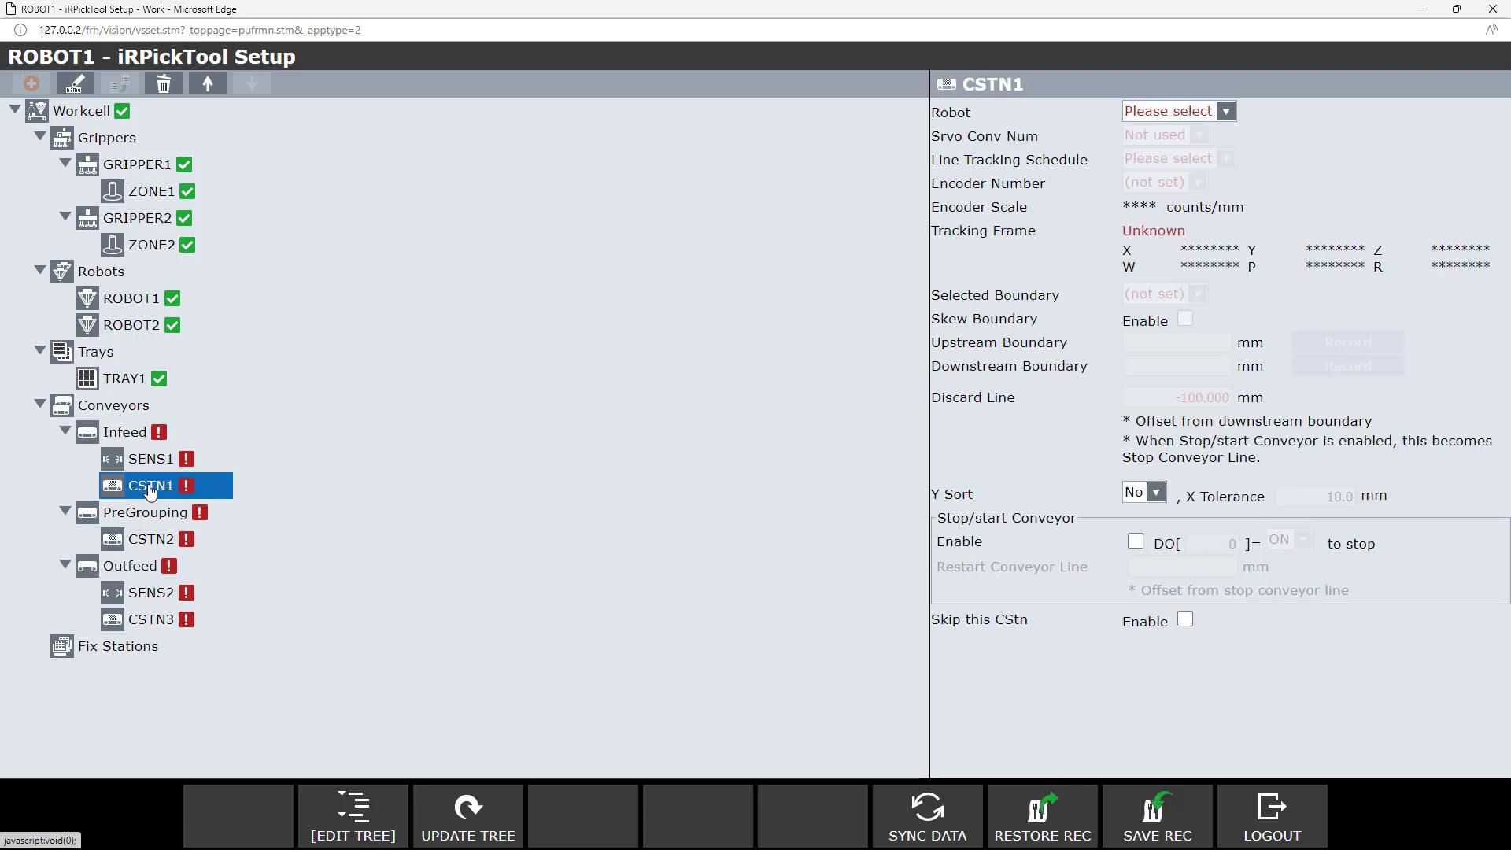
left_click(76, 86)
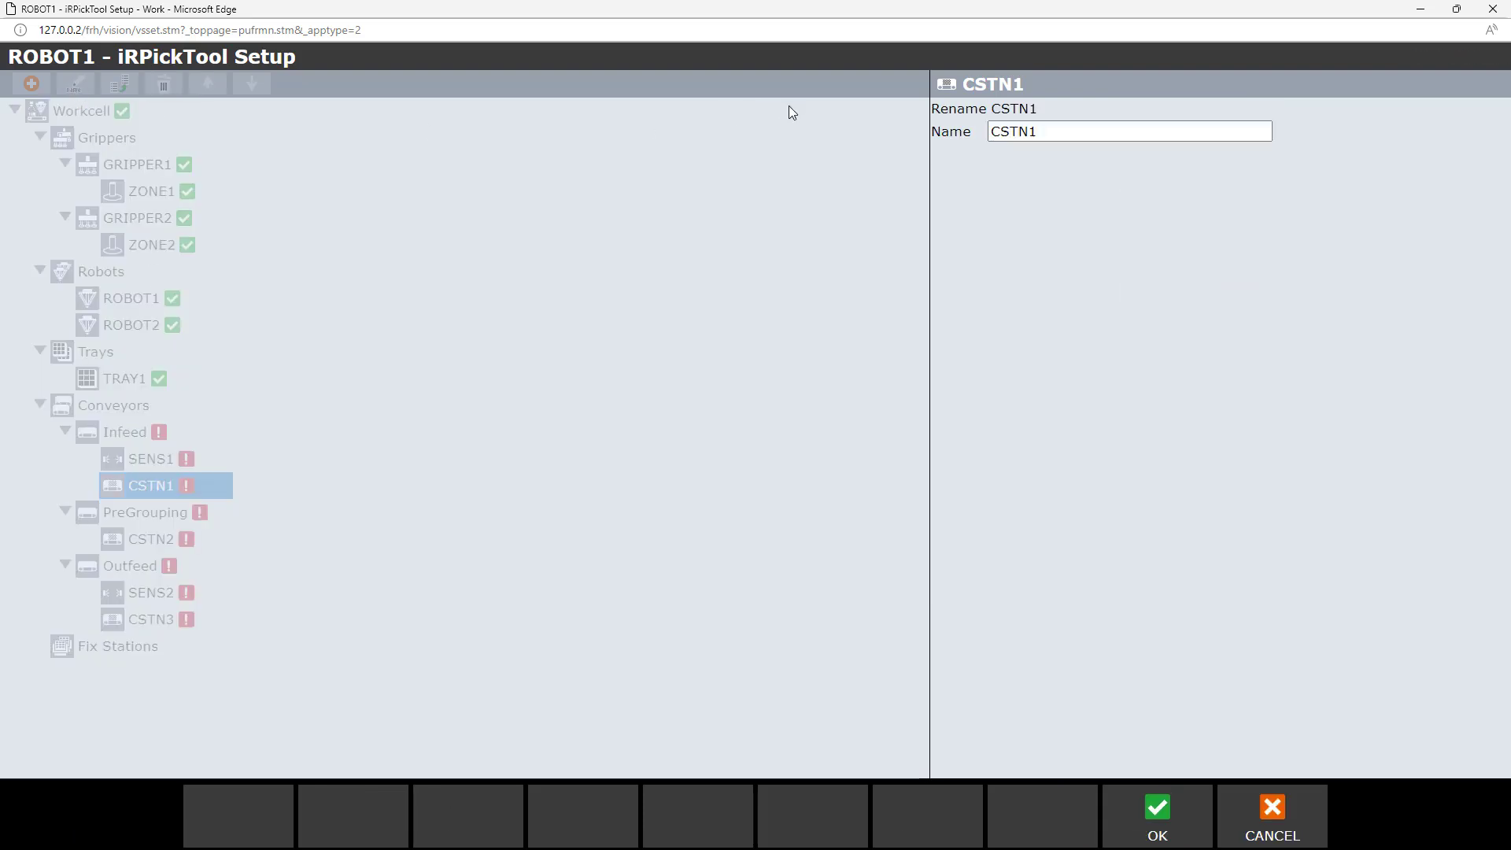
left_click(1053, 130)
double_click(1054, 130)
type("R1_IN")
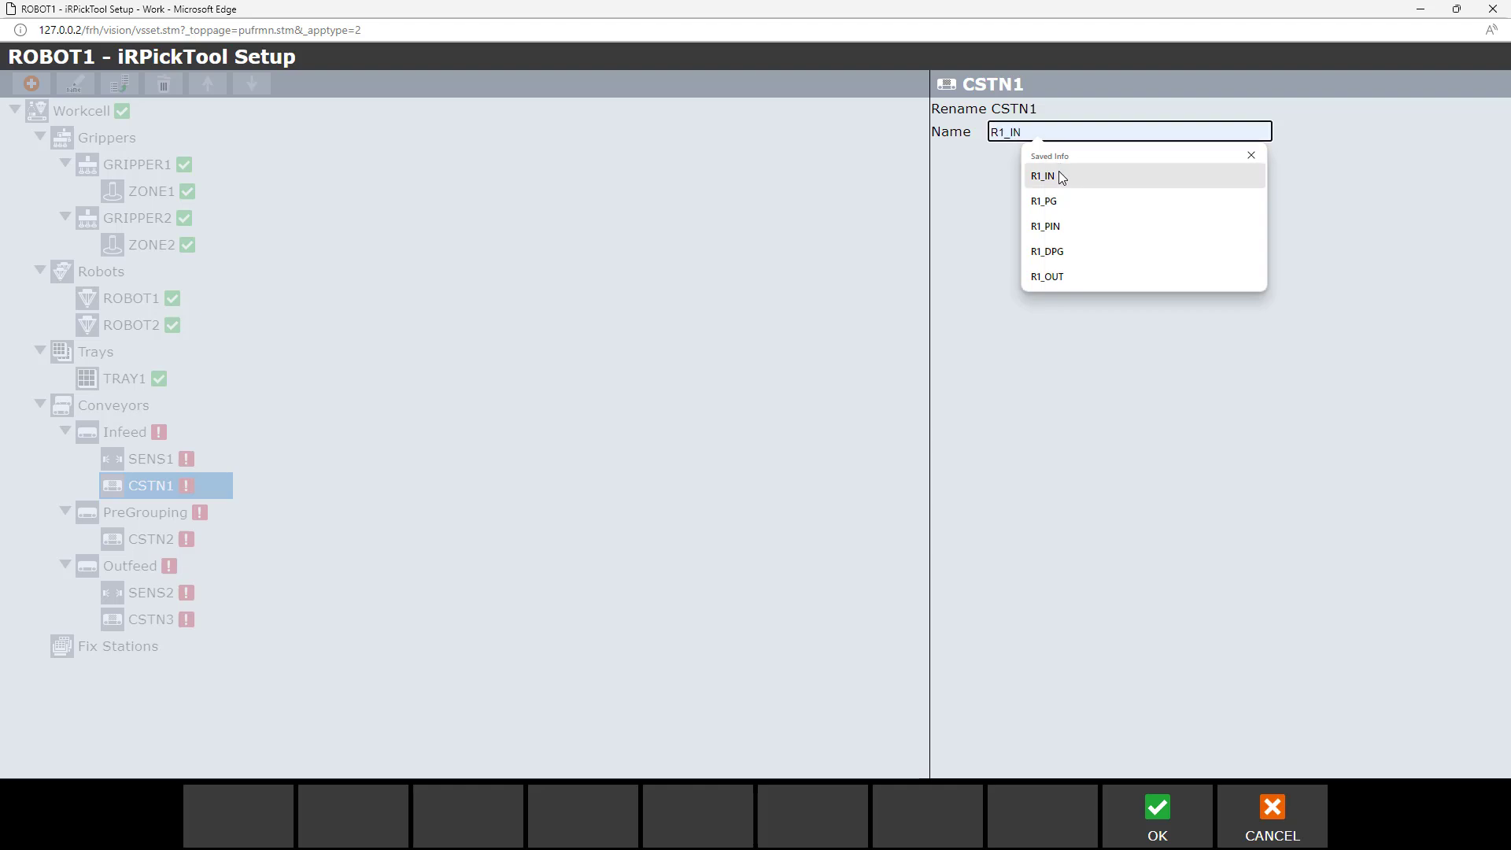
left_click(1062, 173)
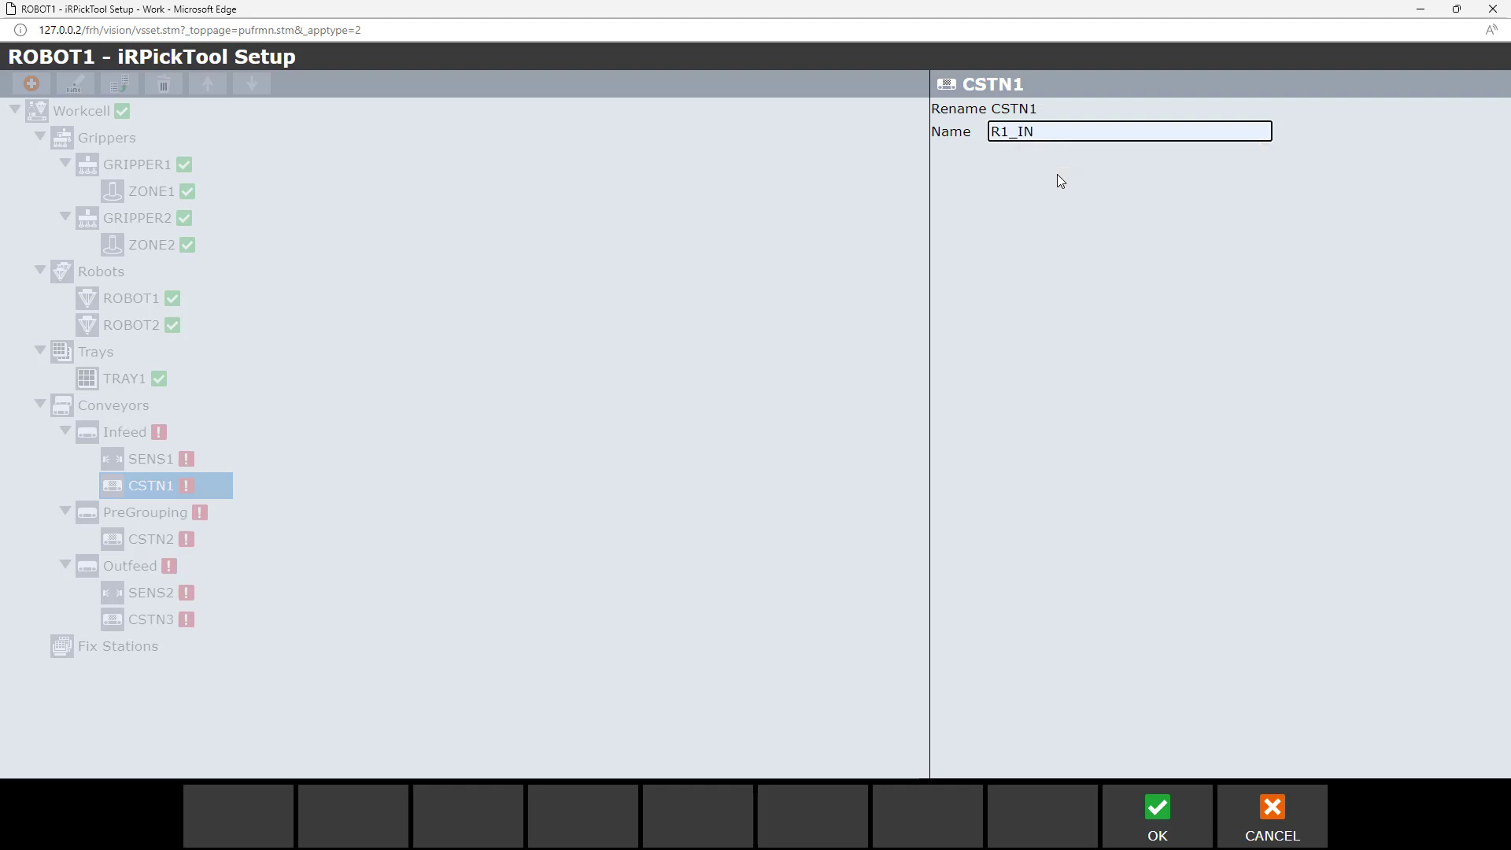
left_click(1142, 796)
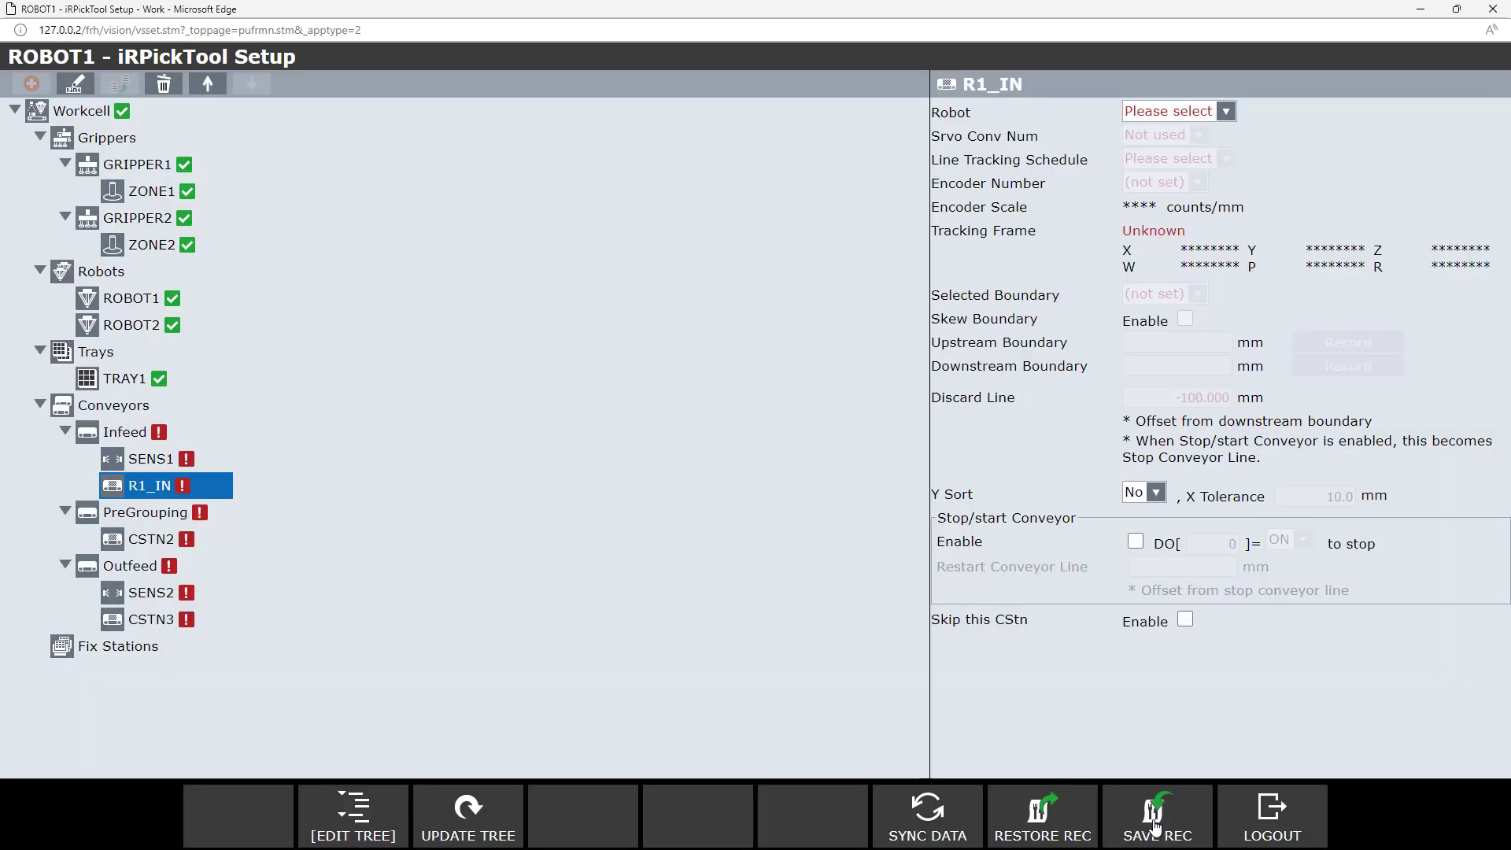
Assign ROBOT1 to the station R1_IN and set its line tracking schedule to 1.
left_click(1228, 112)
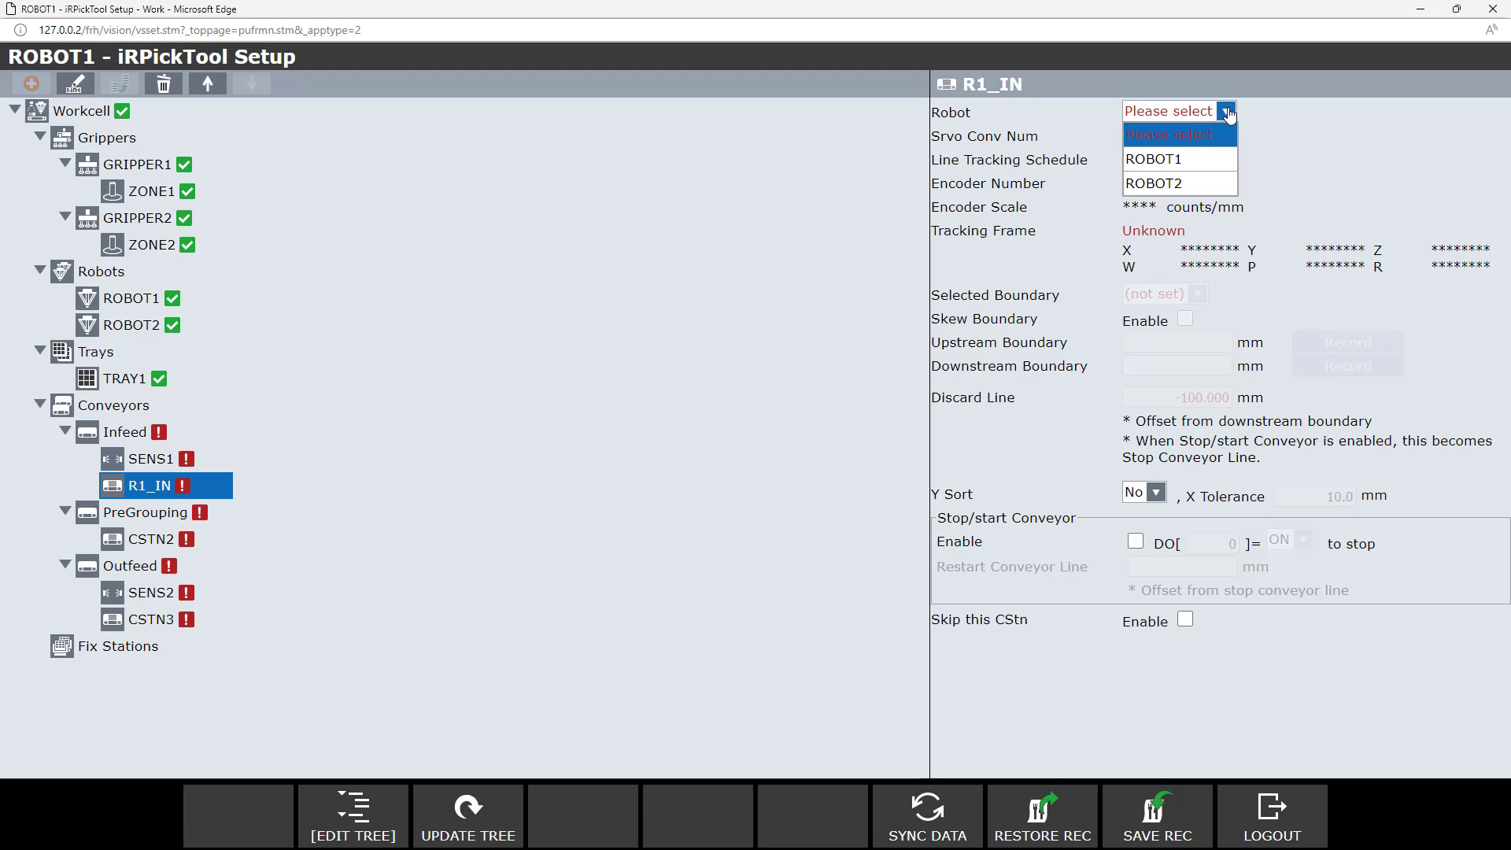
left_click(1198, 161)
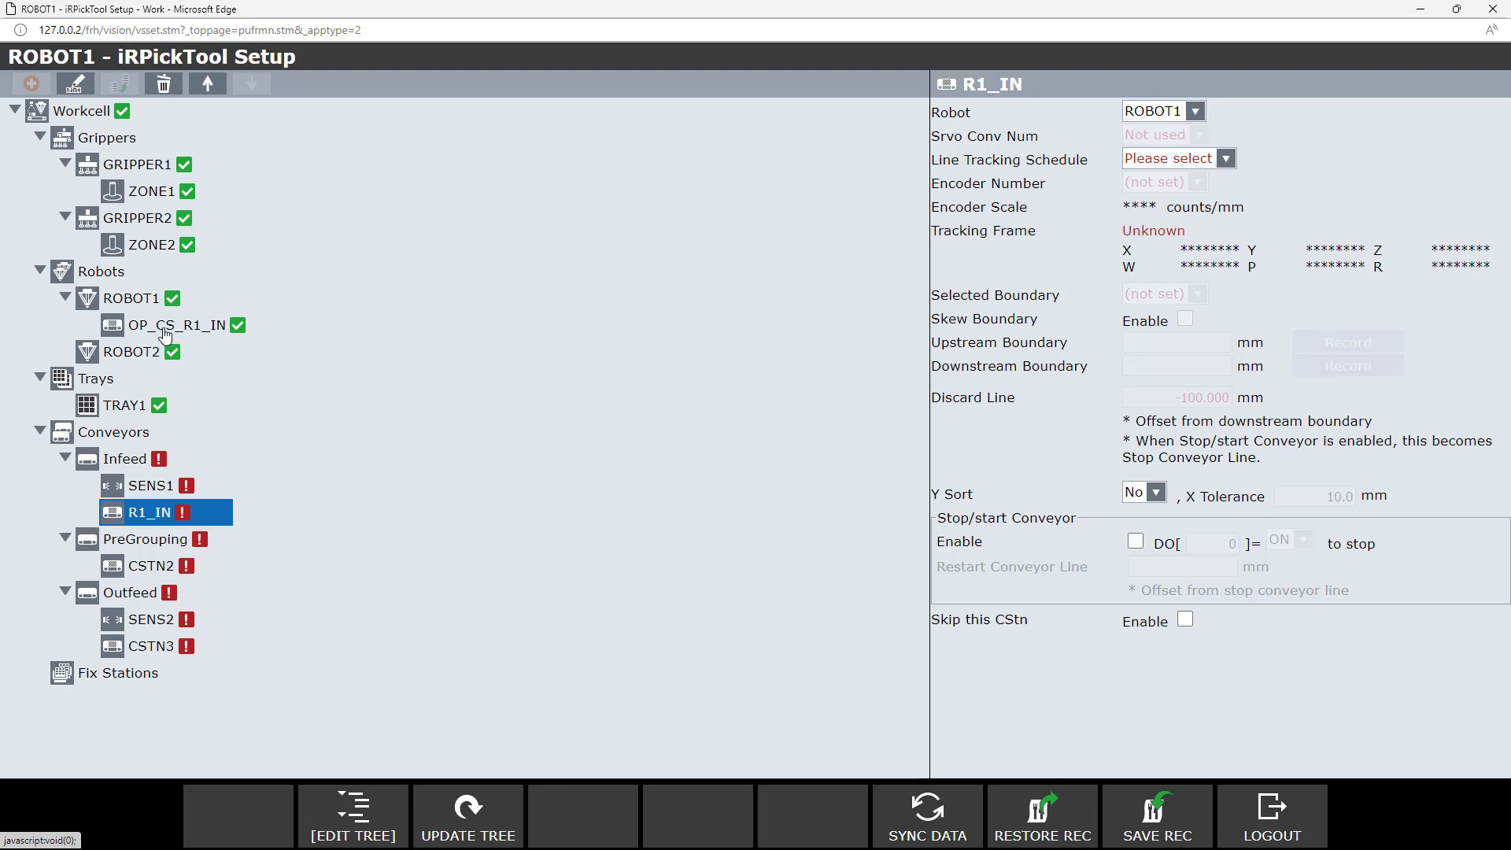
left_click(1226, 160)
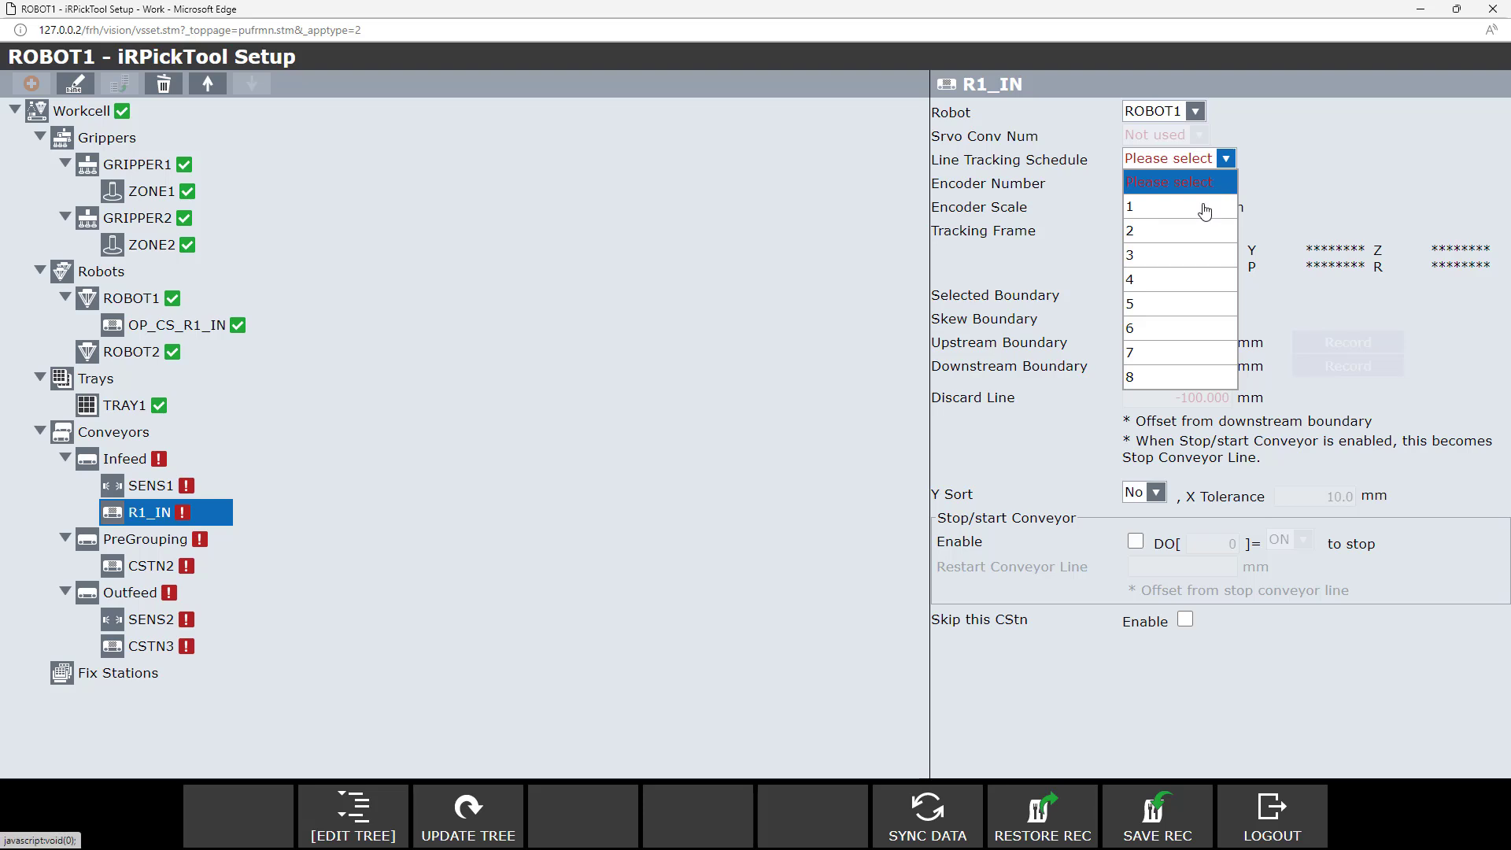
left_click(1205, 209)
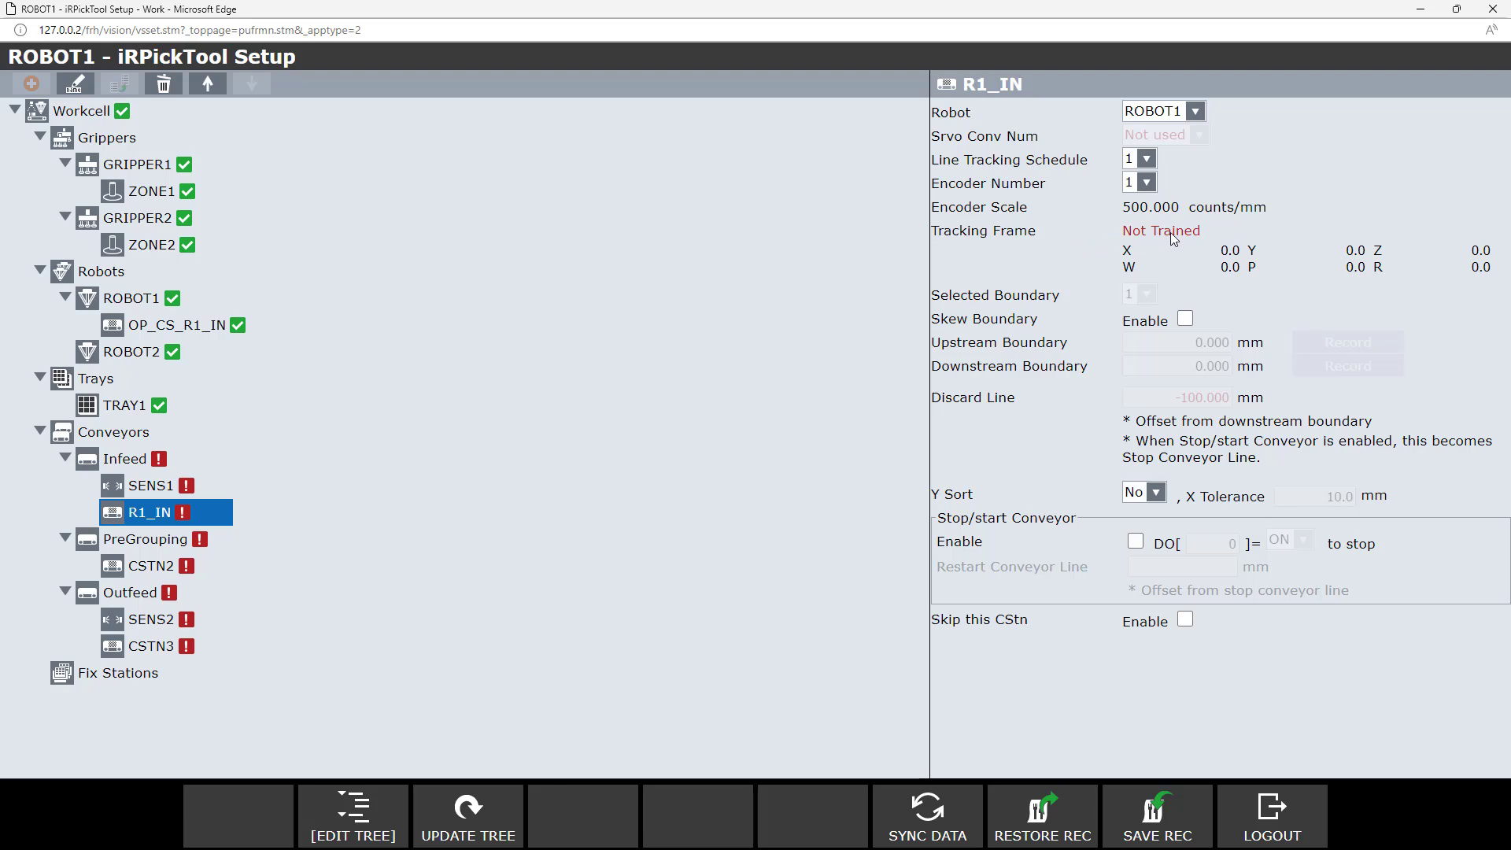
Add a second conveyor station named R2_PG to the PreGrouping conveyor.
left_click(160, 548)
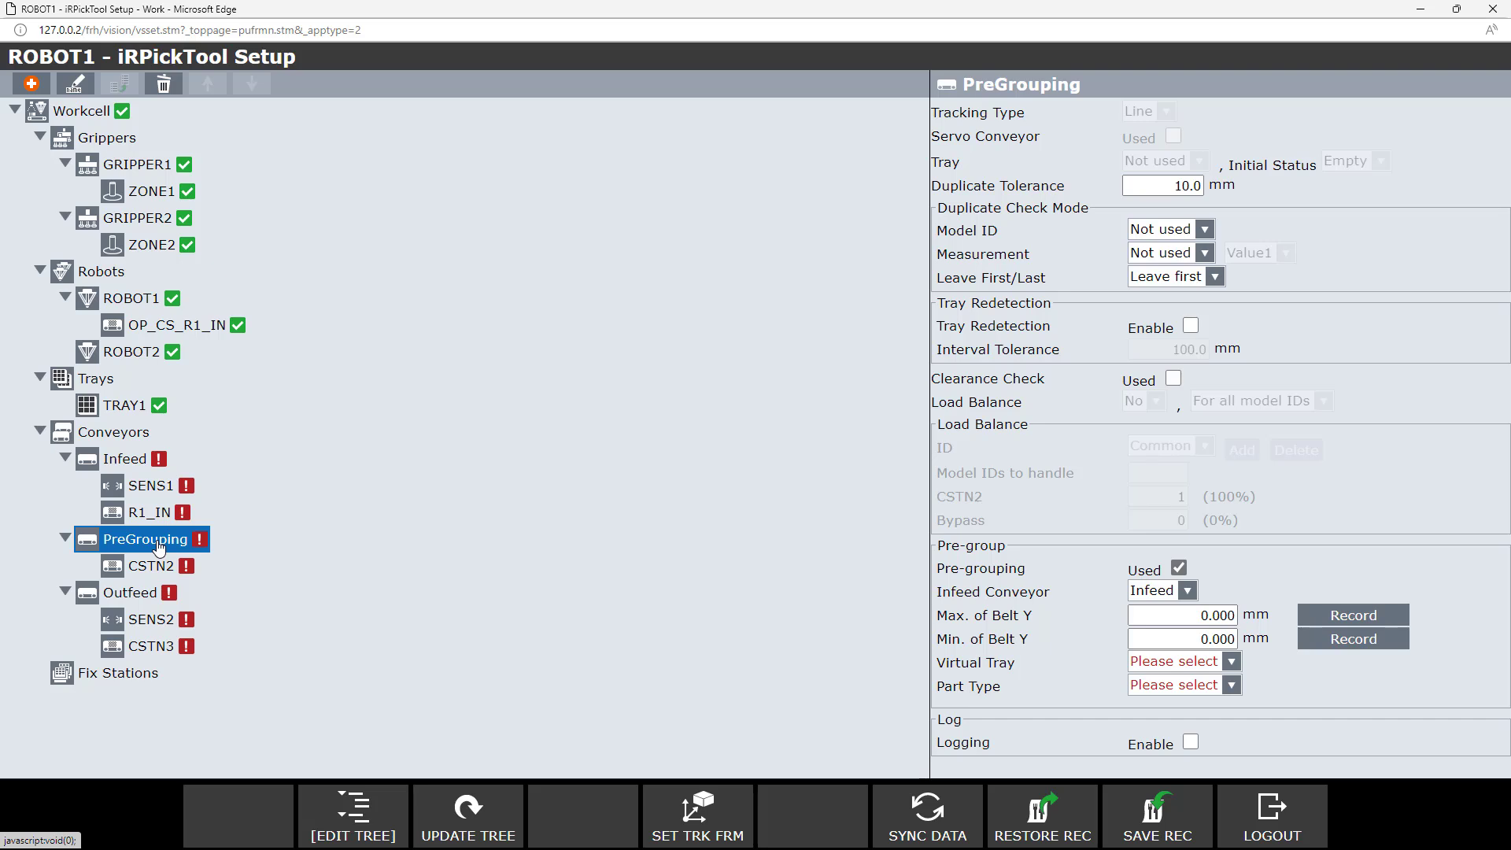
left_click(28, 84)
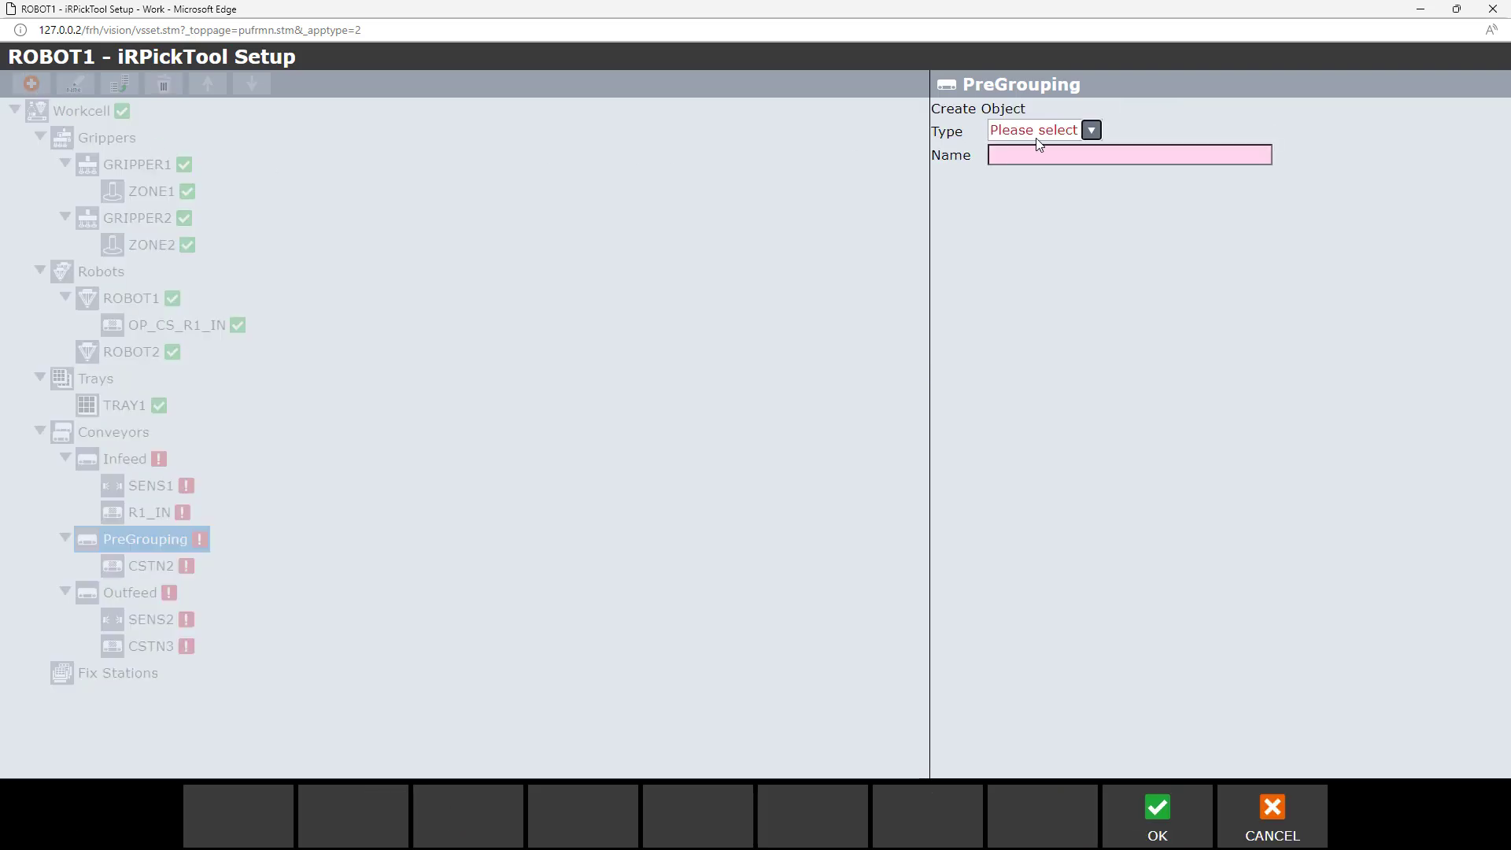
left_click(1091, 132)
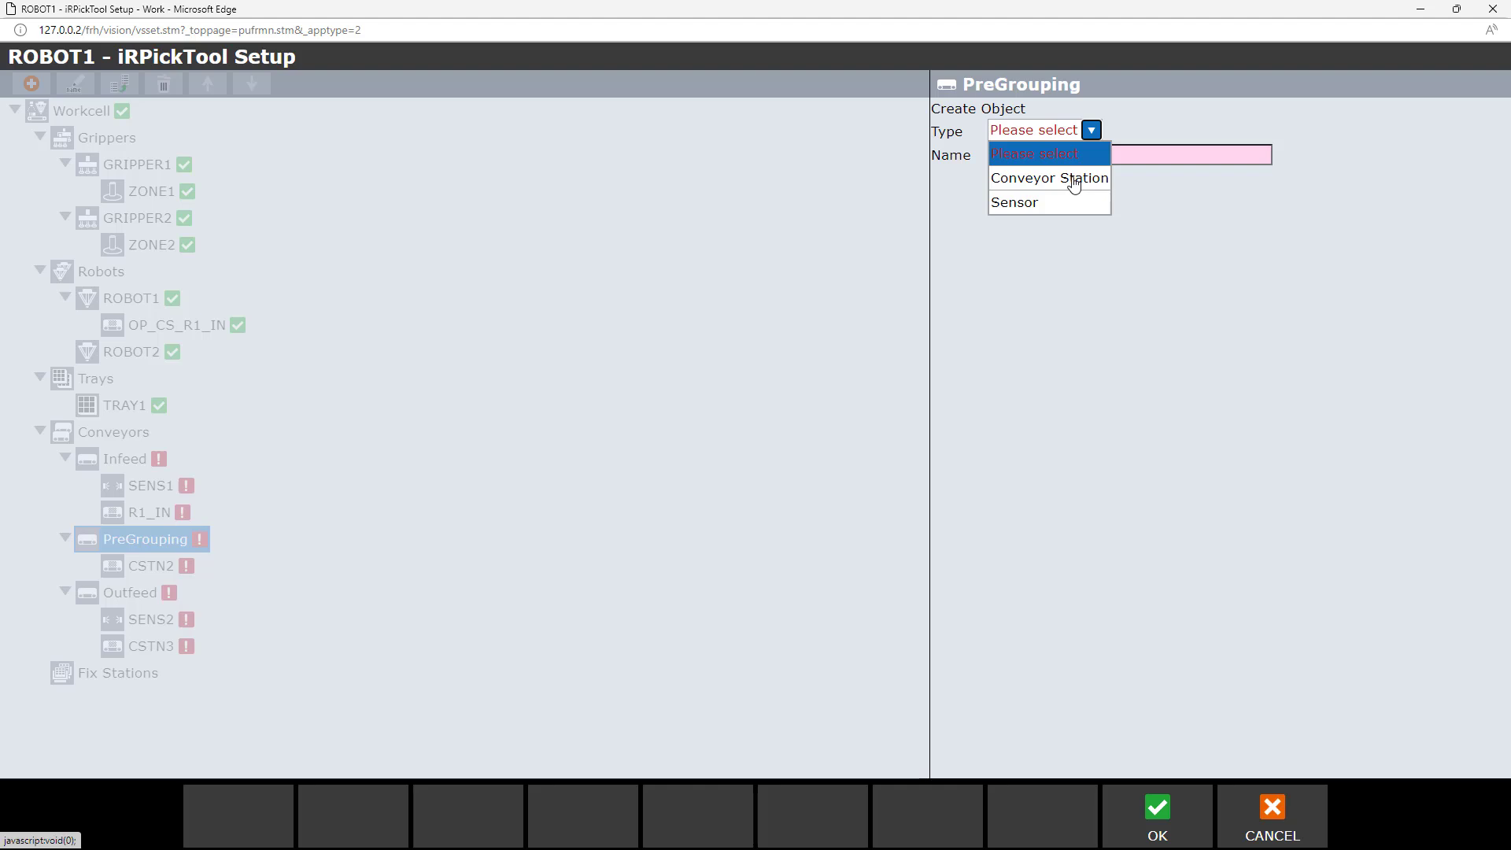
left_click(1074, 178)
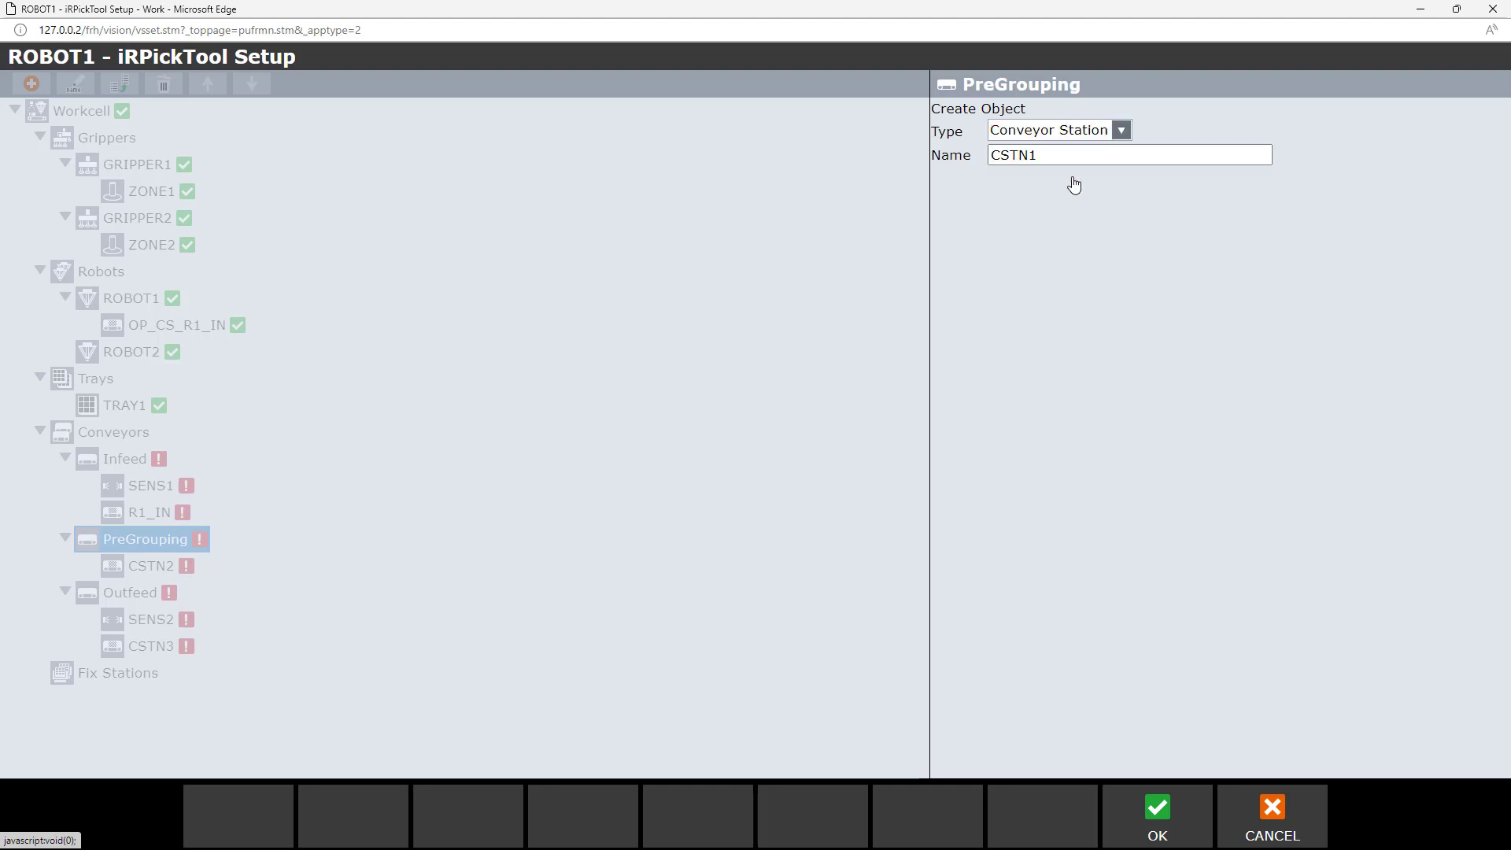
type("R2_PG")
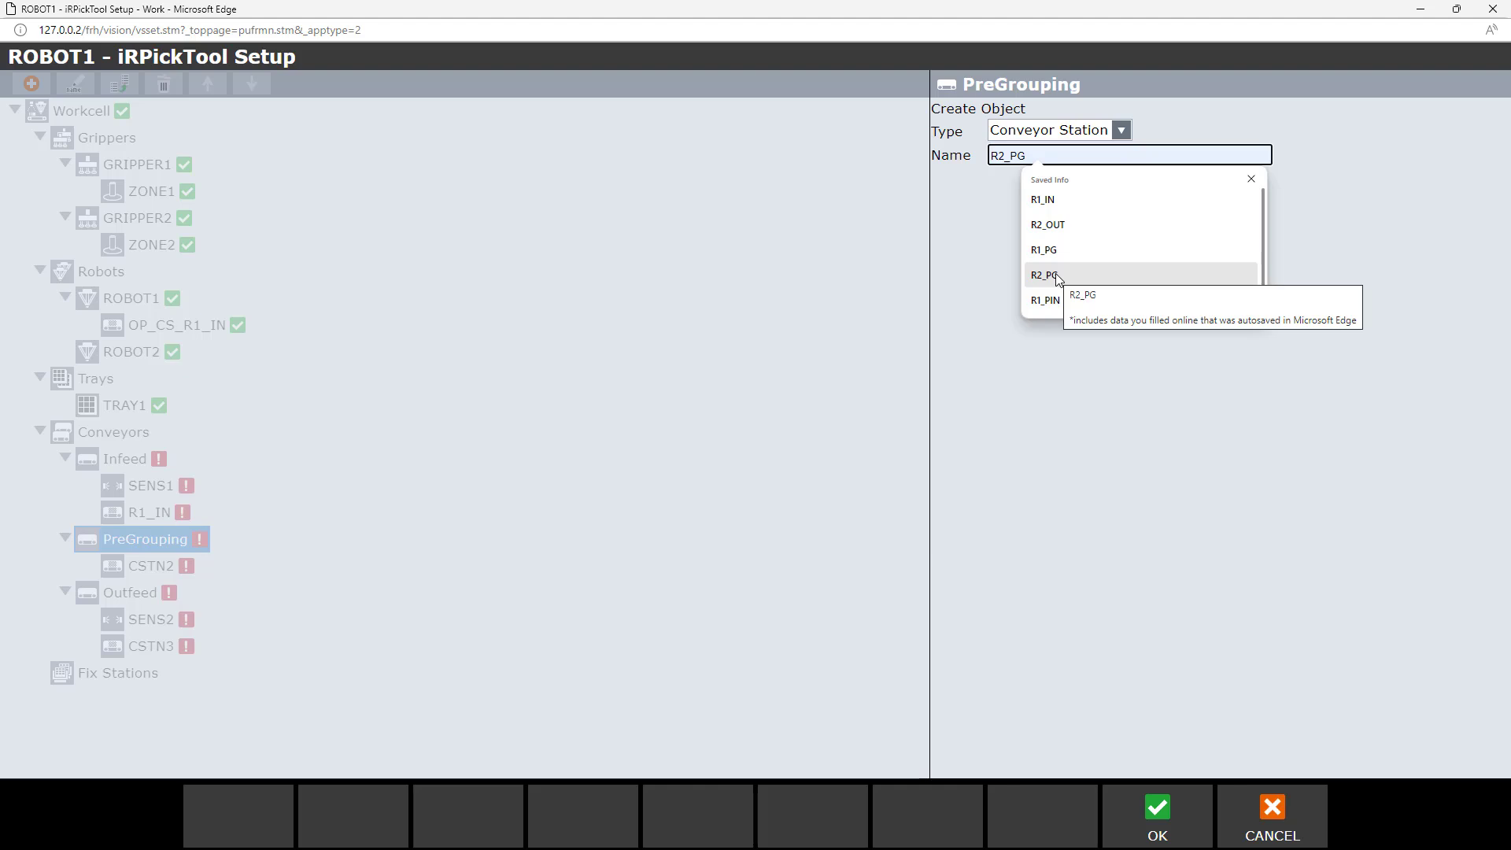
left_click(1056, 275)
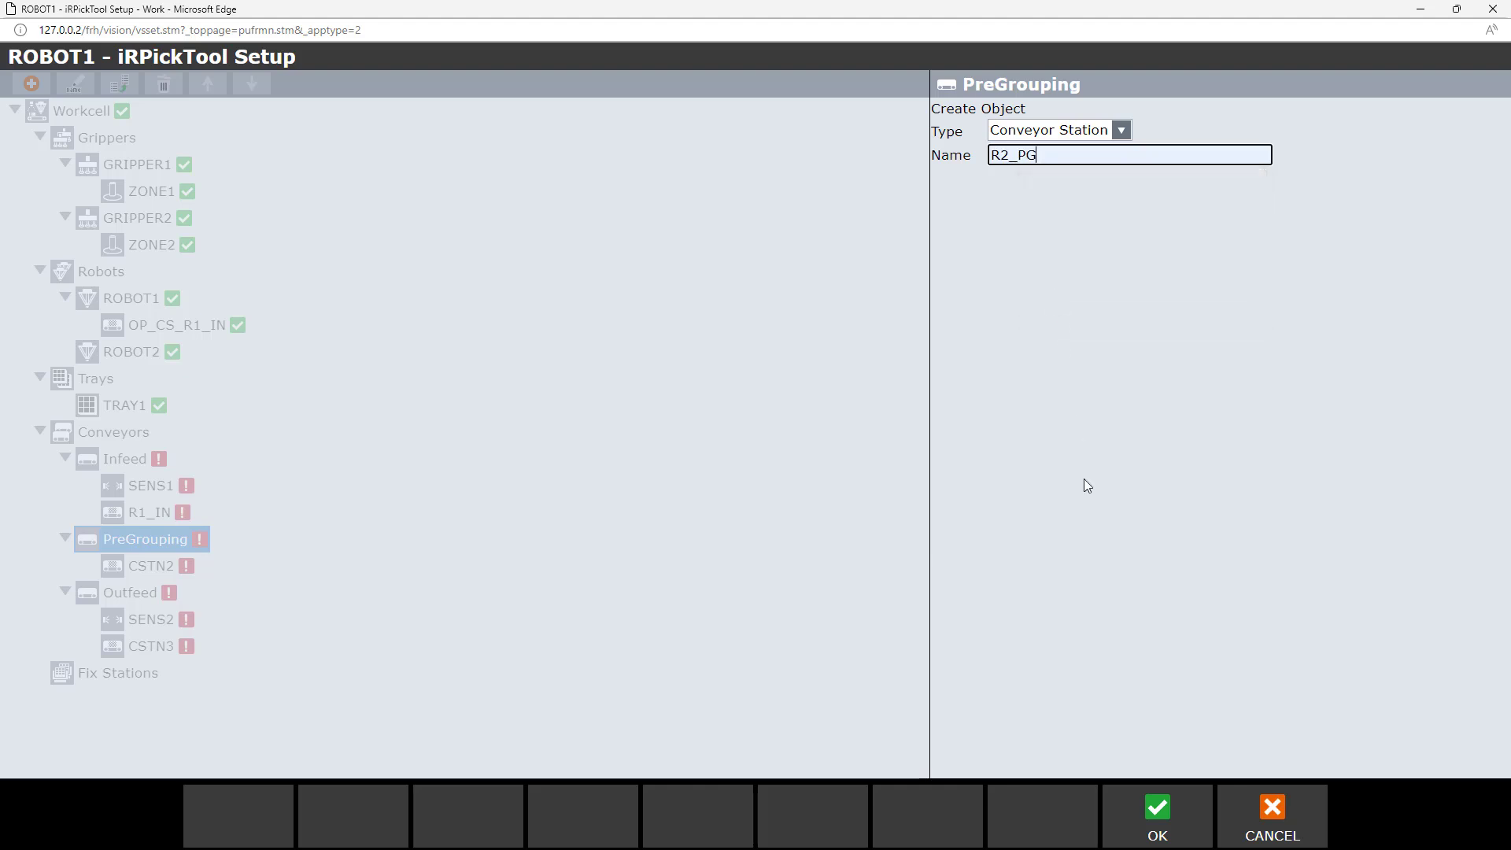
left_click(1158, 820)
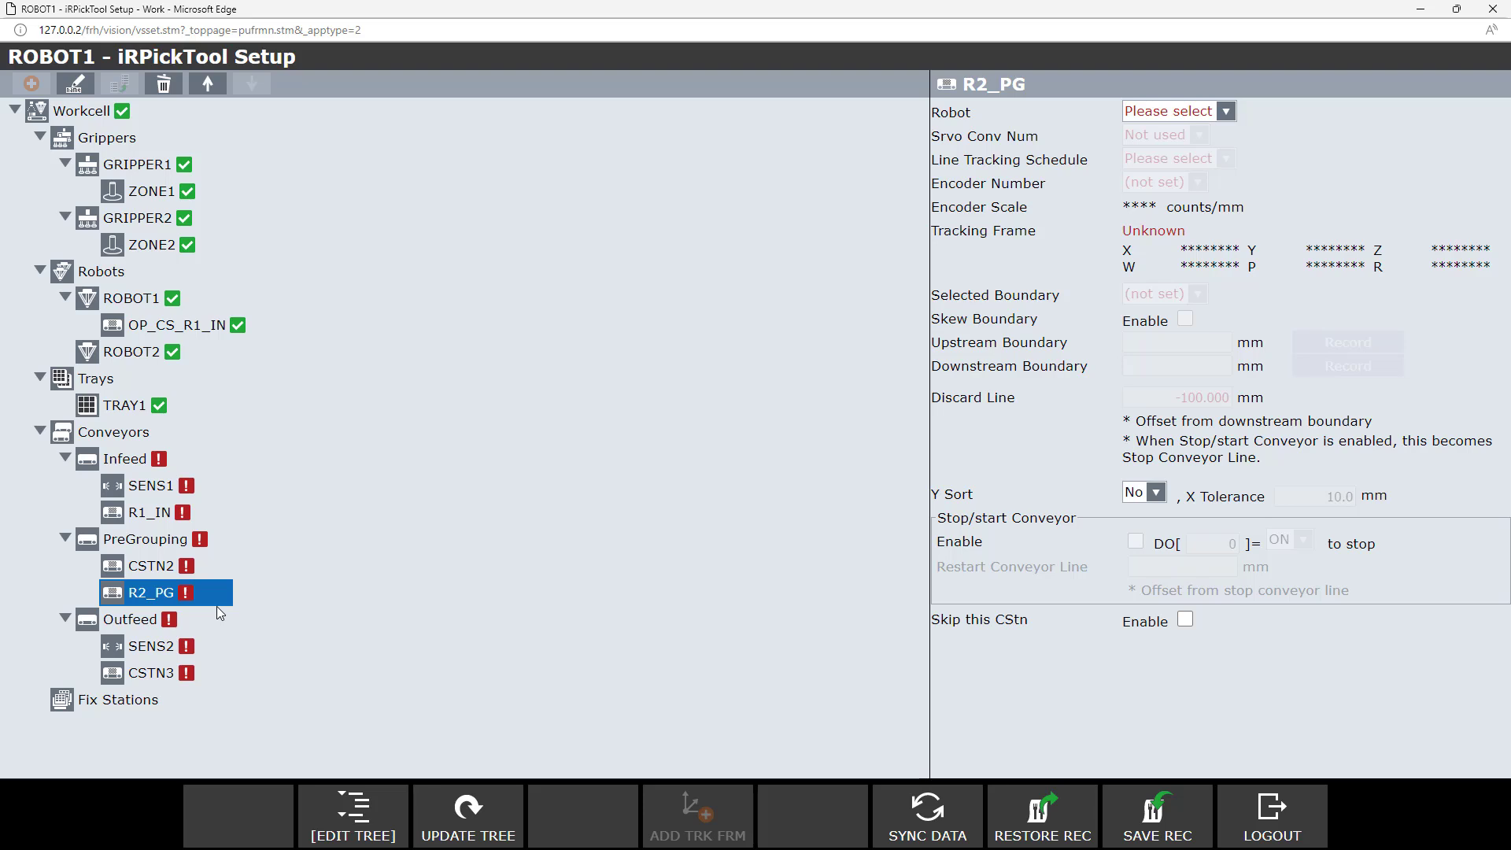
Rename the PreGrouping conveyor's station CSTN2 as R1_PG and assign ROBOT1 to it.
left_click(173, 568)
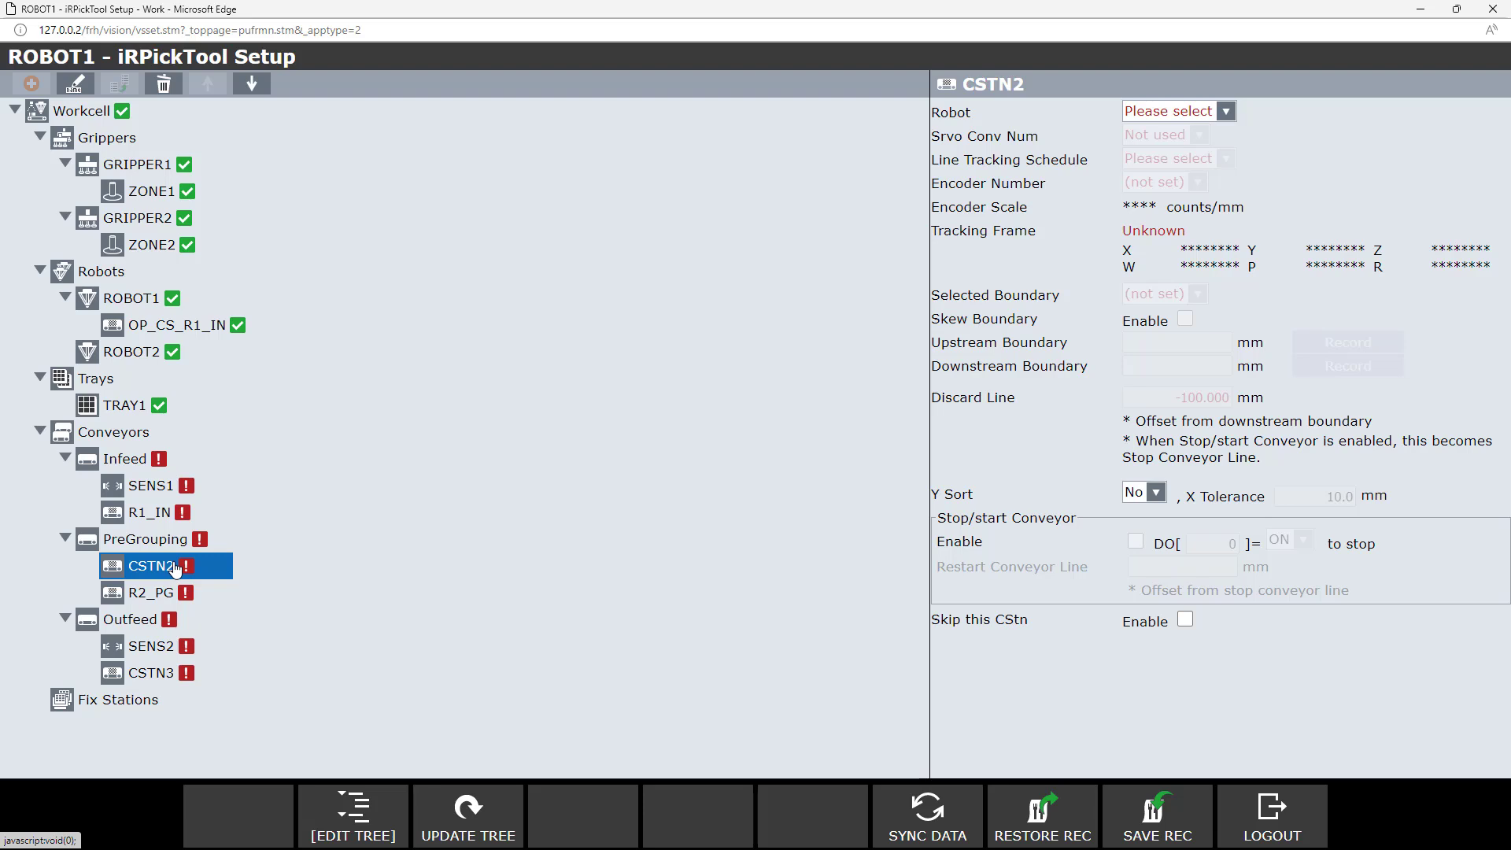
left_click(77, 84)
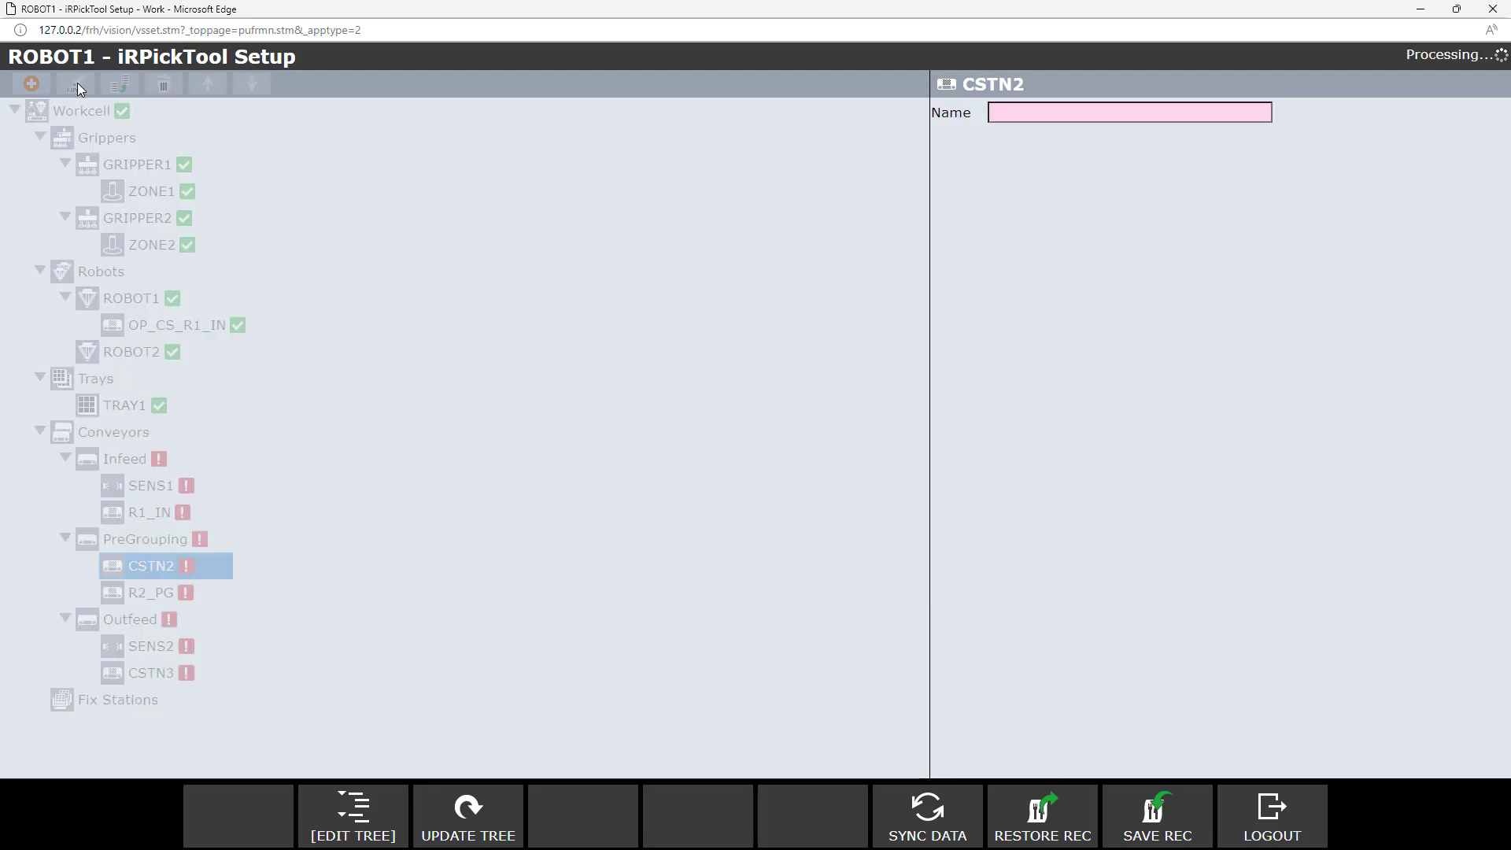
double_click(993, 132)
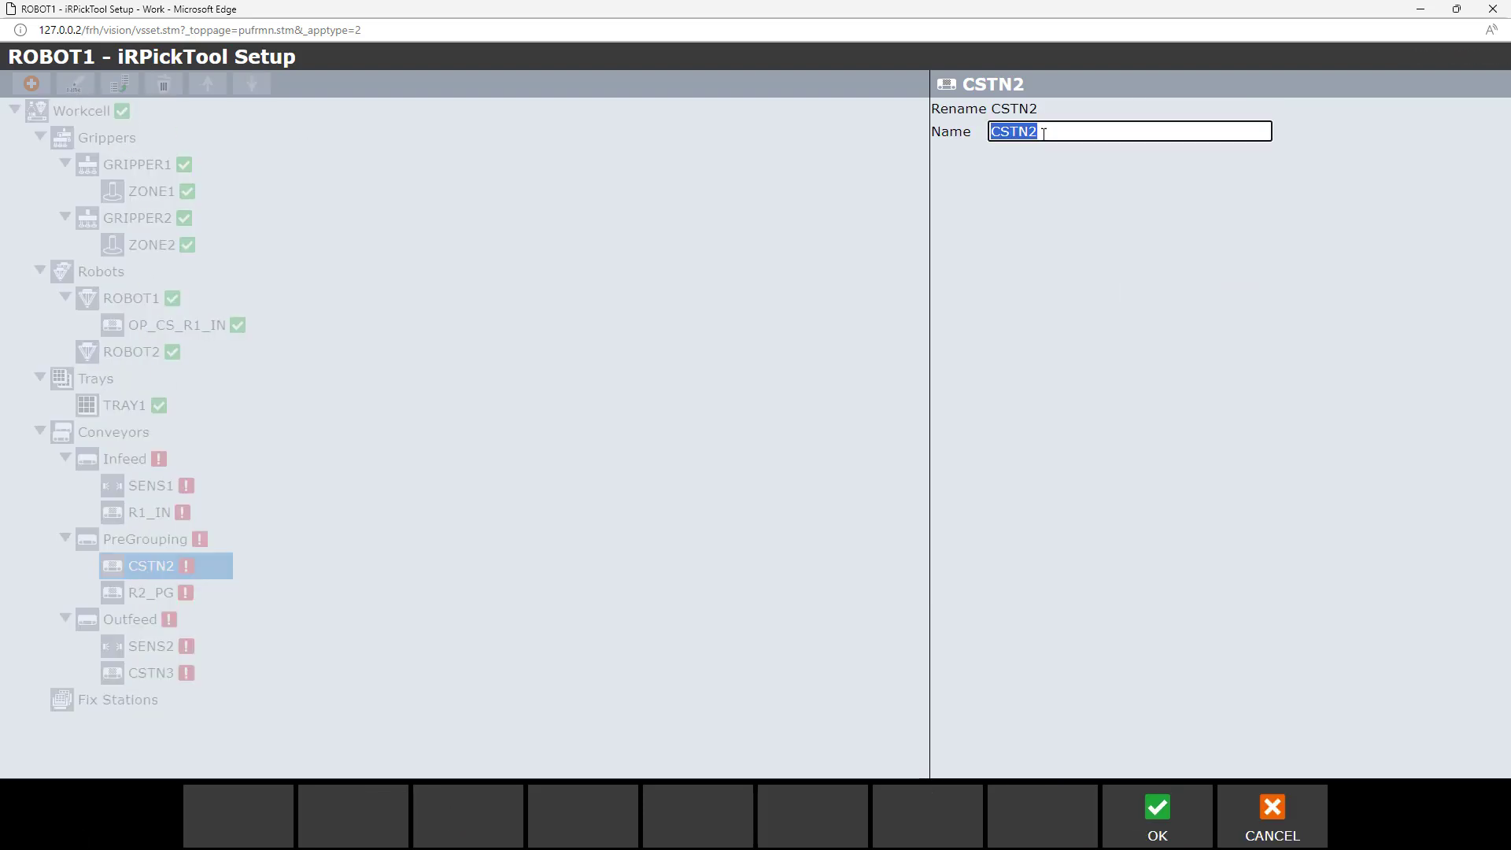
left_click(996, 133)
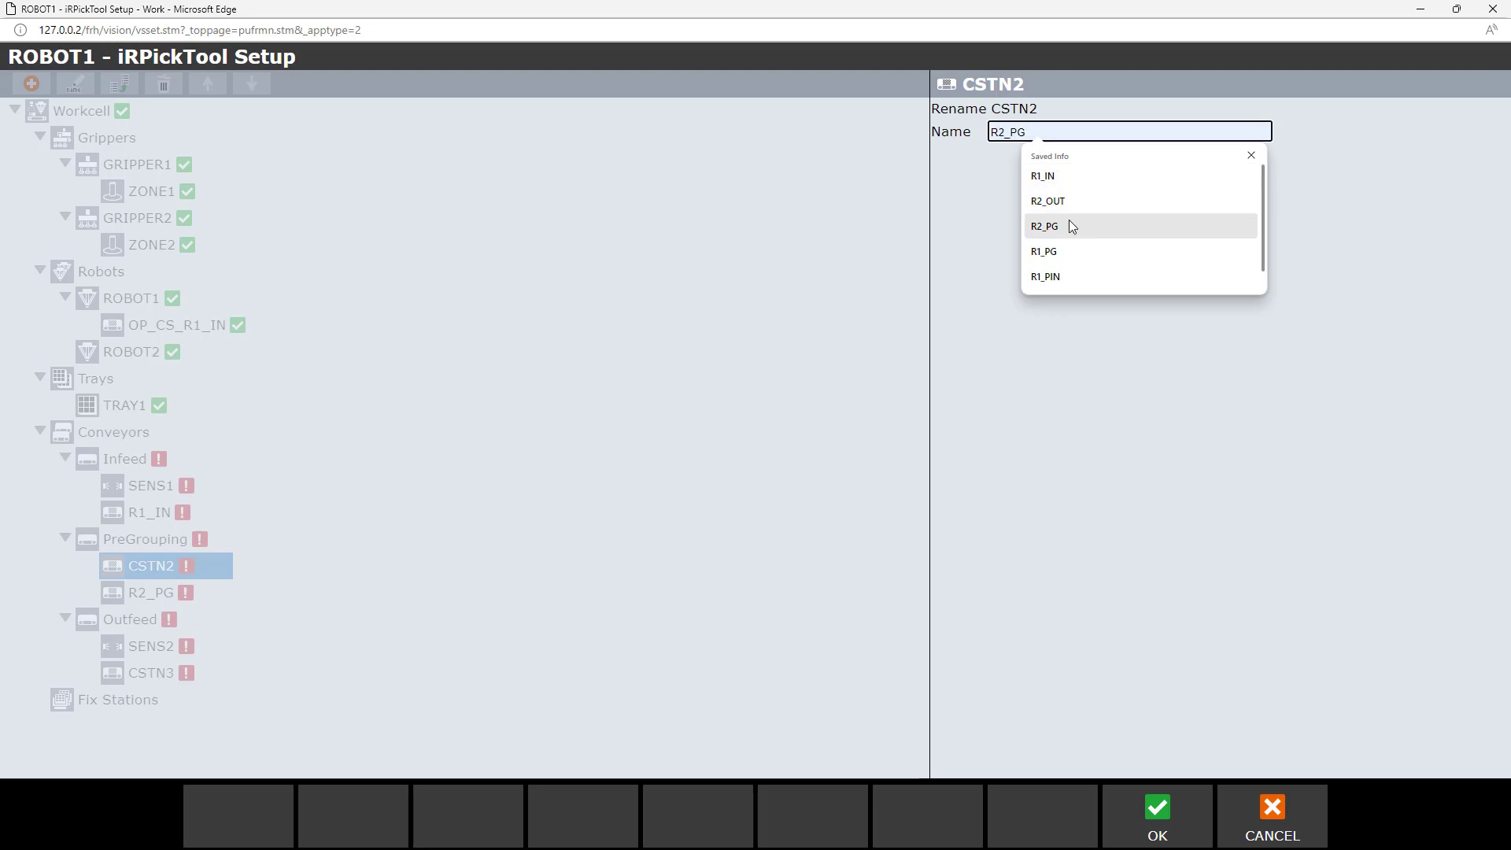
left_click(1060, 251)
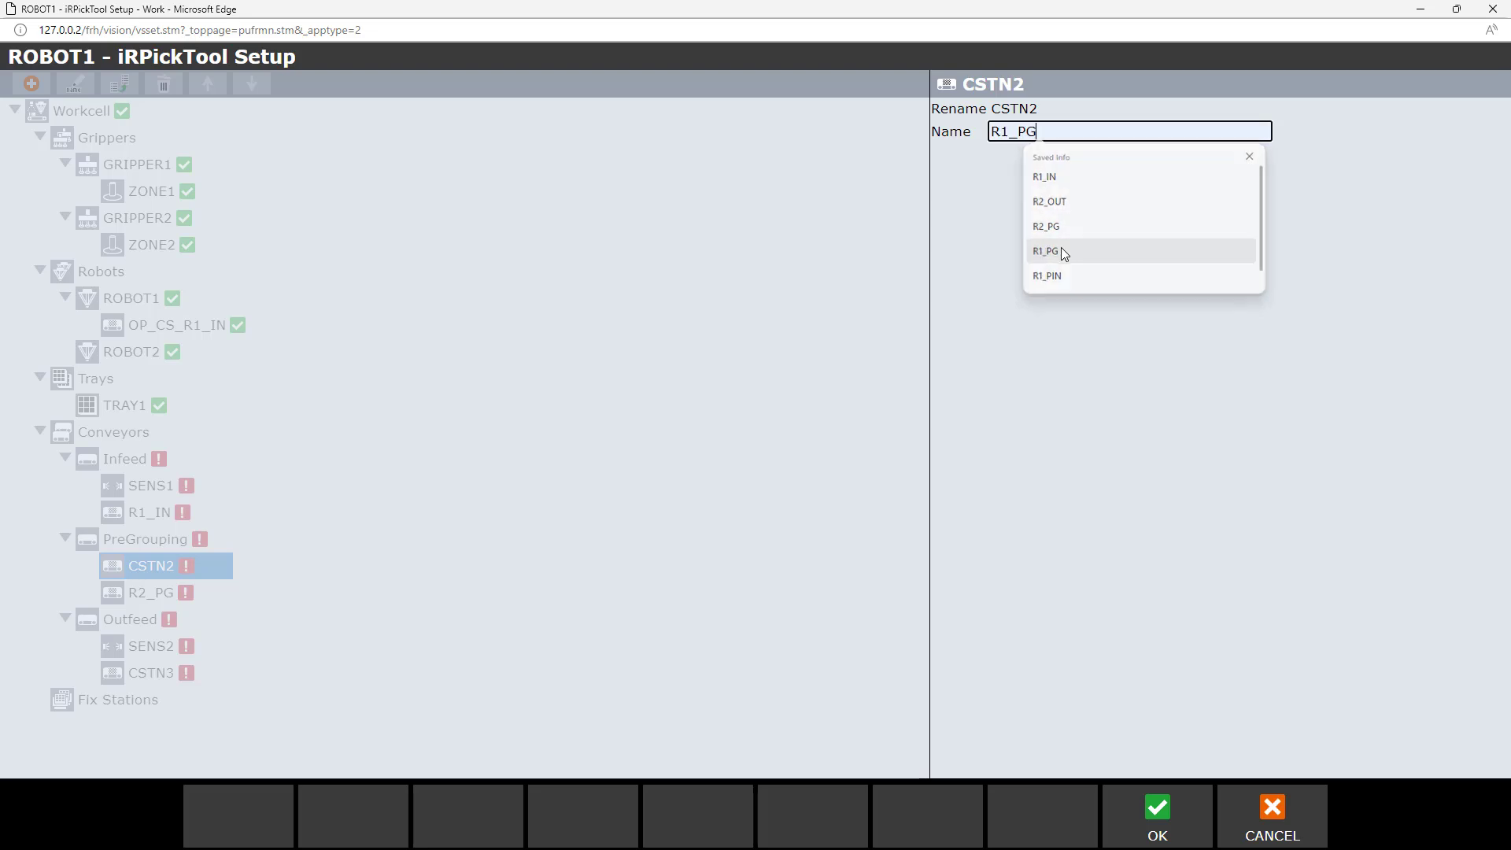
left_click(1155, 823)
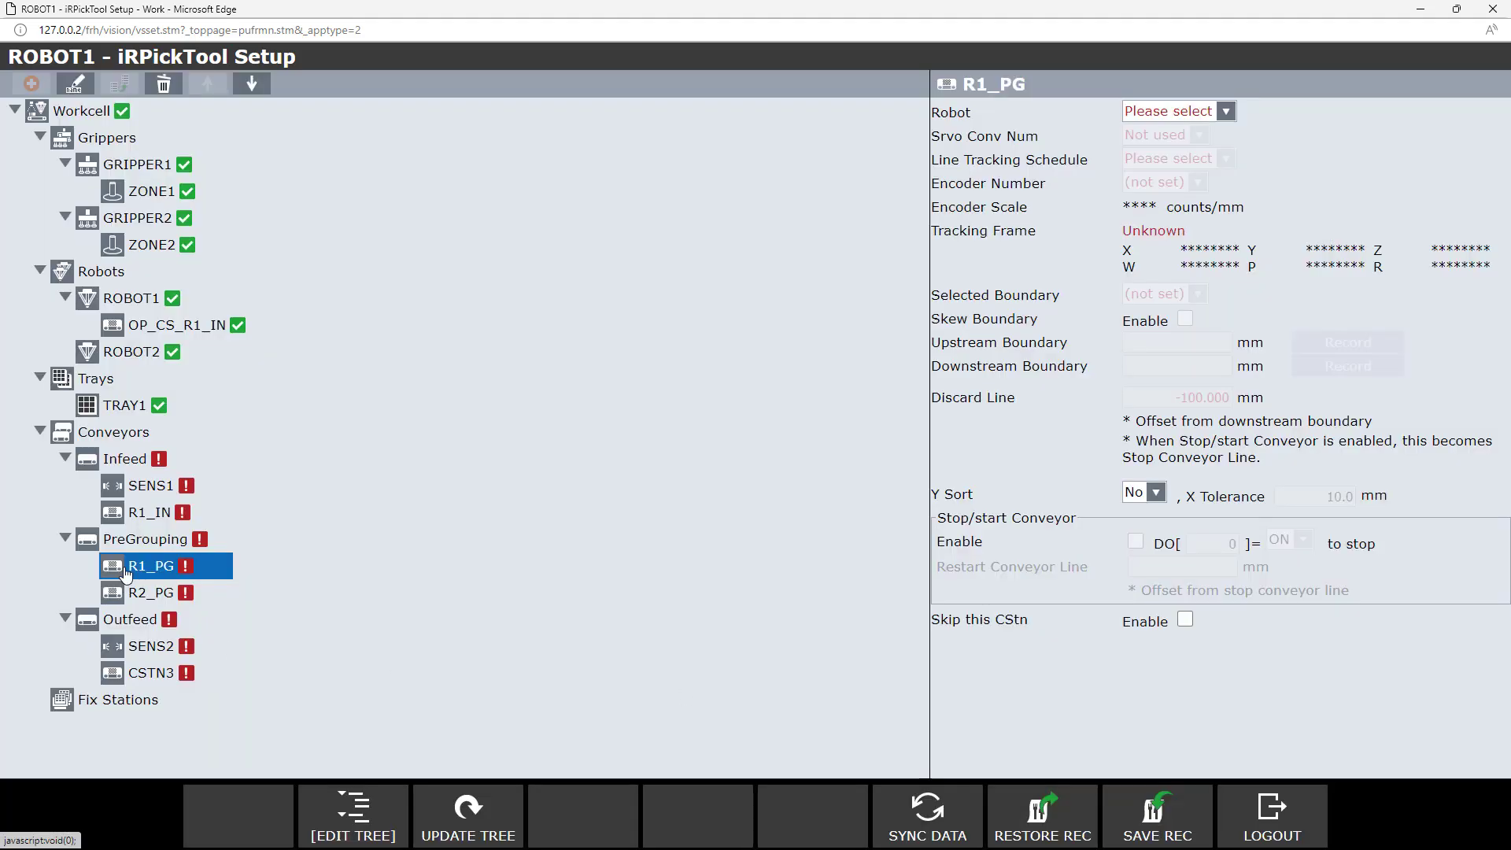
left_click(1227, 115)
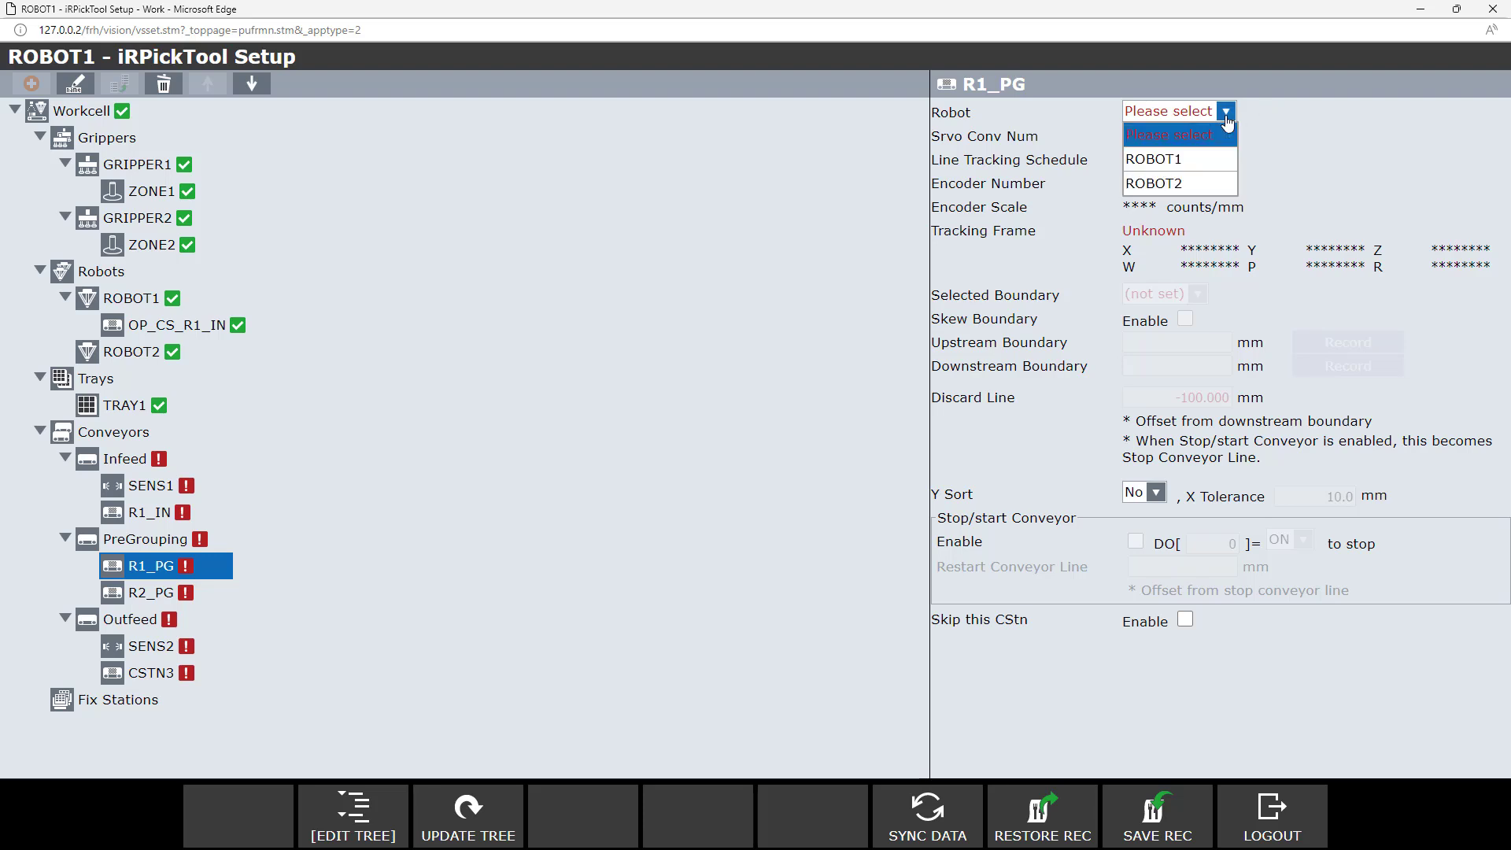
left_click(1205, 162)
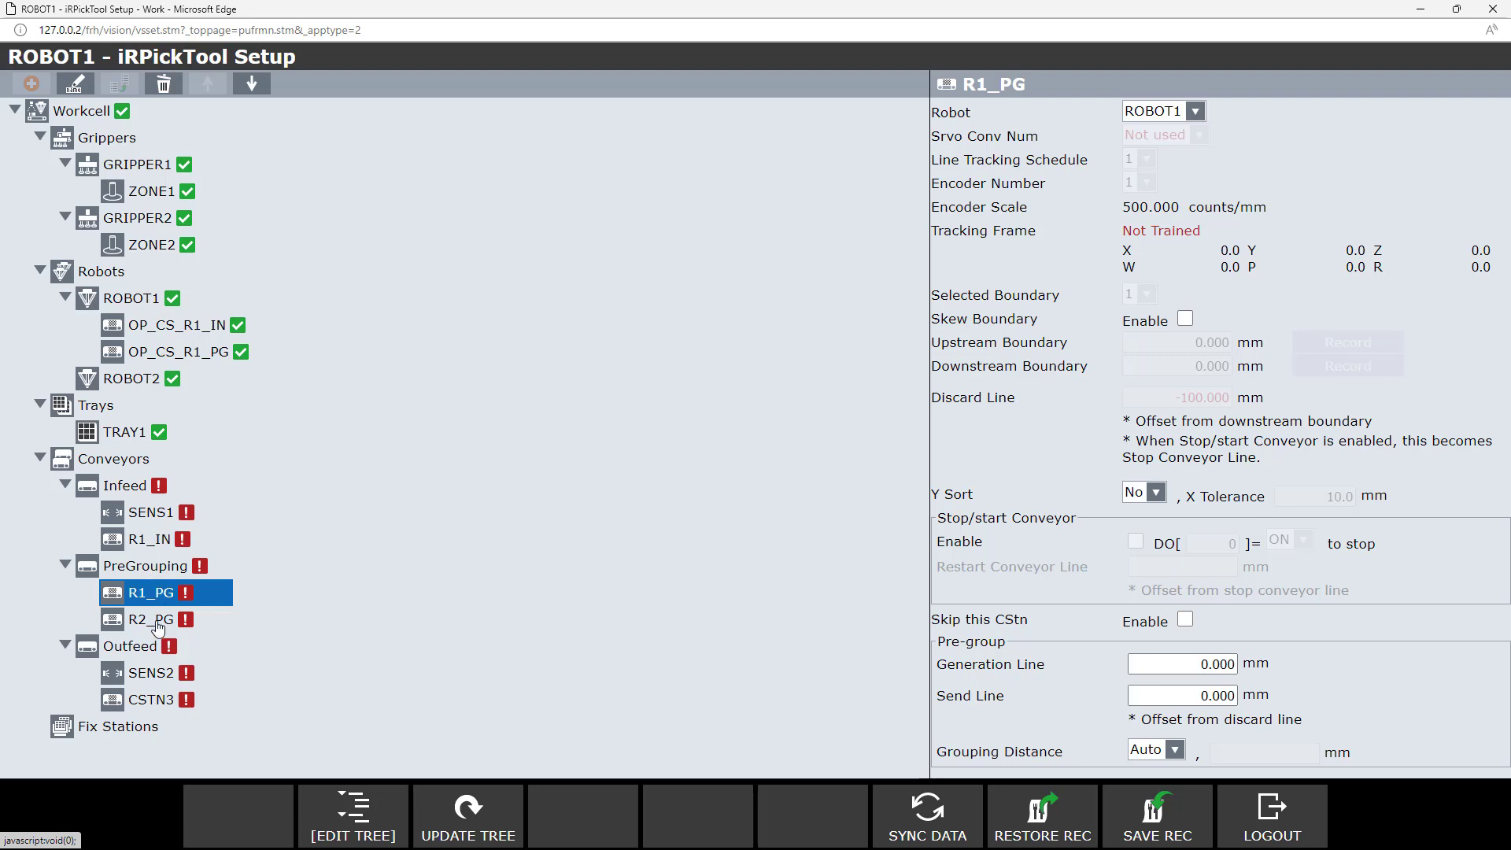
Assign ROBOT2 to the station R2_PG and set its line tracking schedule to 1.
left_click(157, 621)
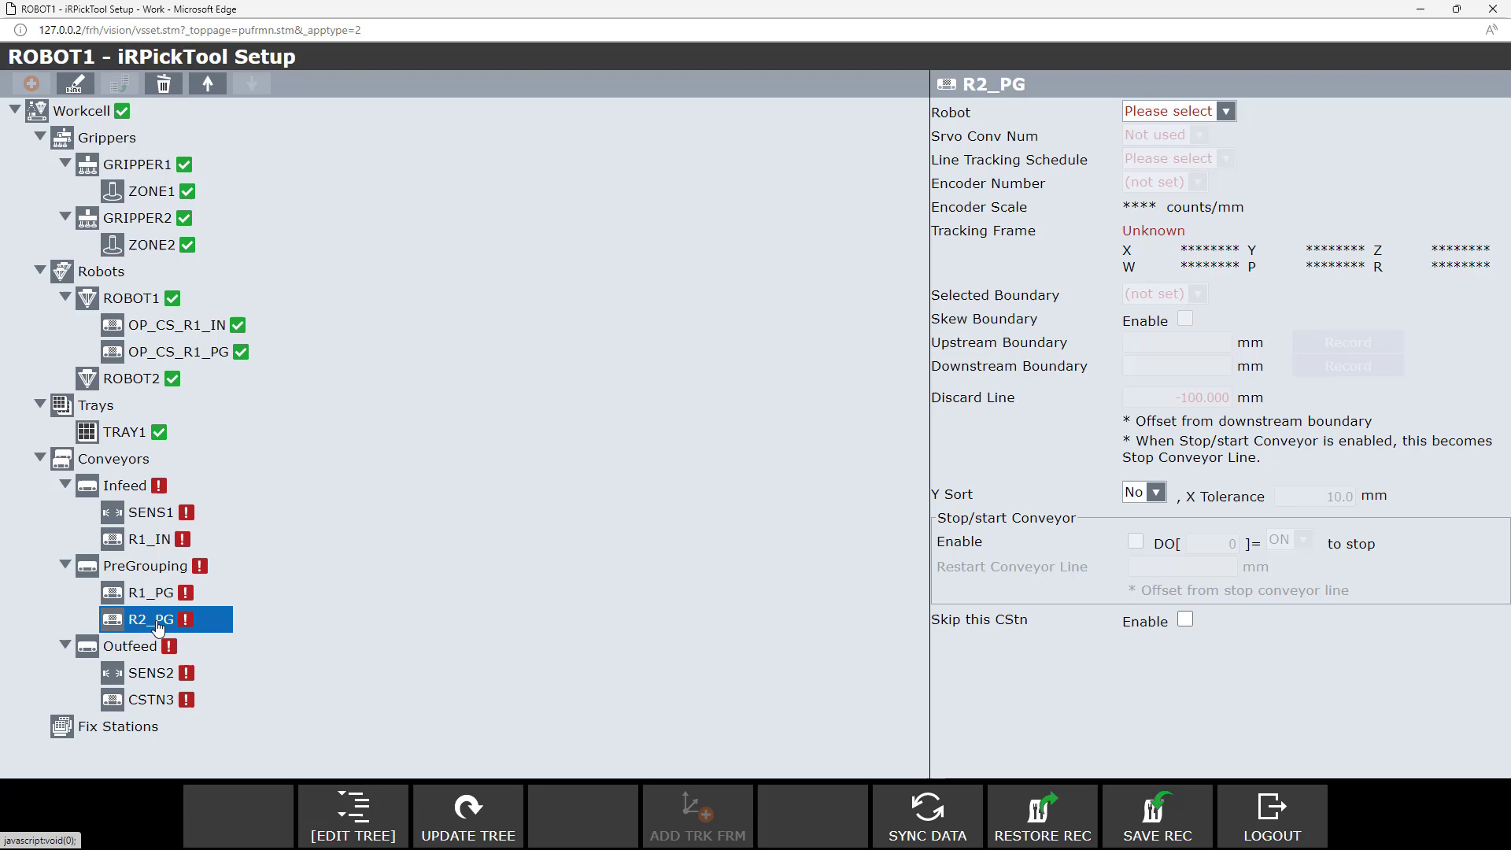
left_click(1223, 113)
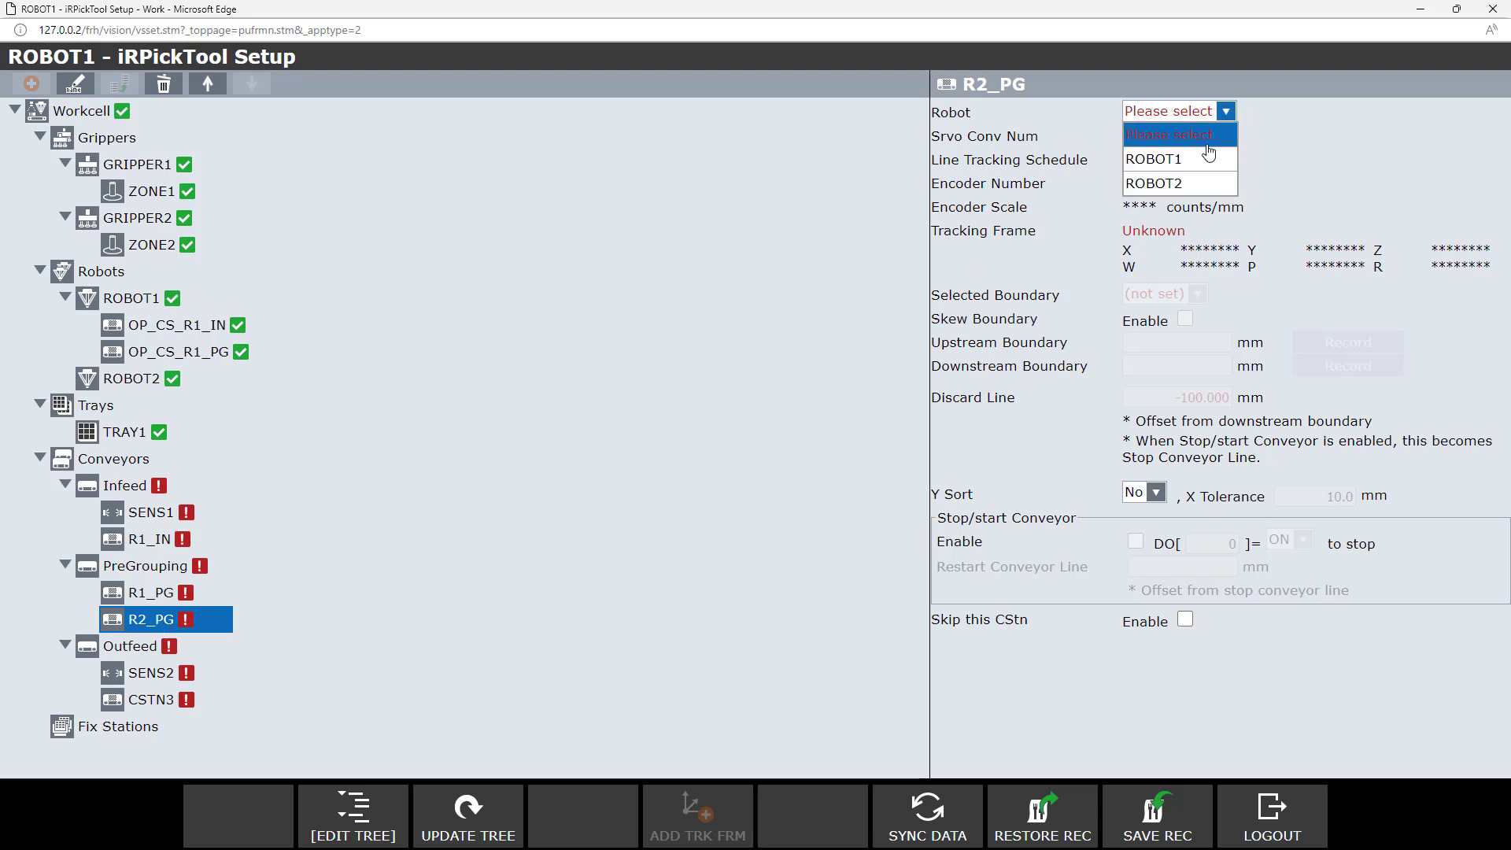
left_click(1180, 186)
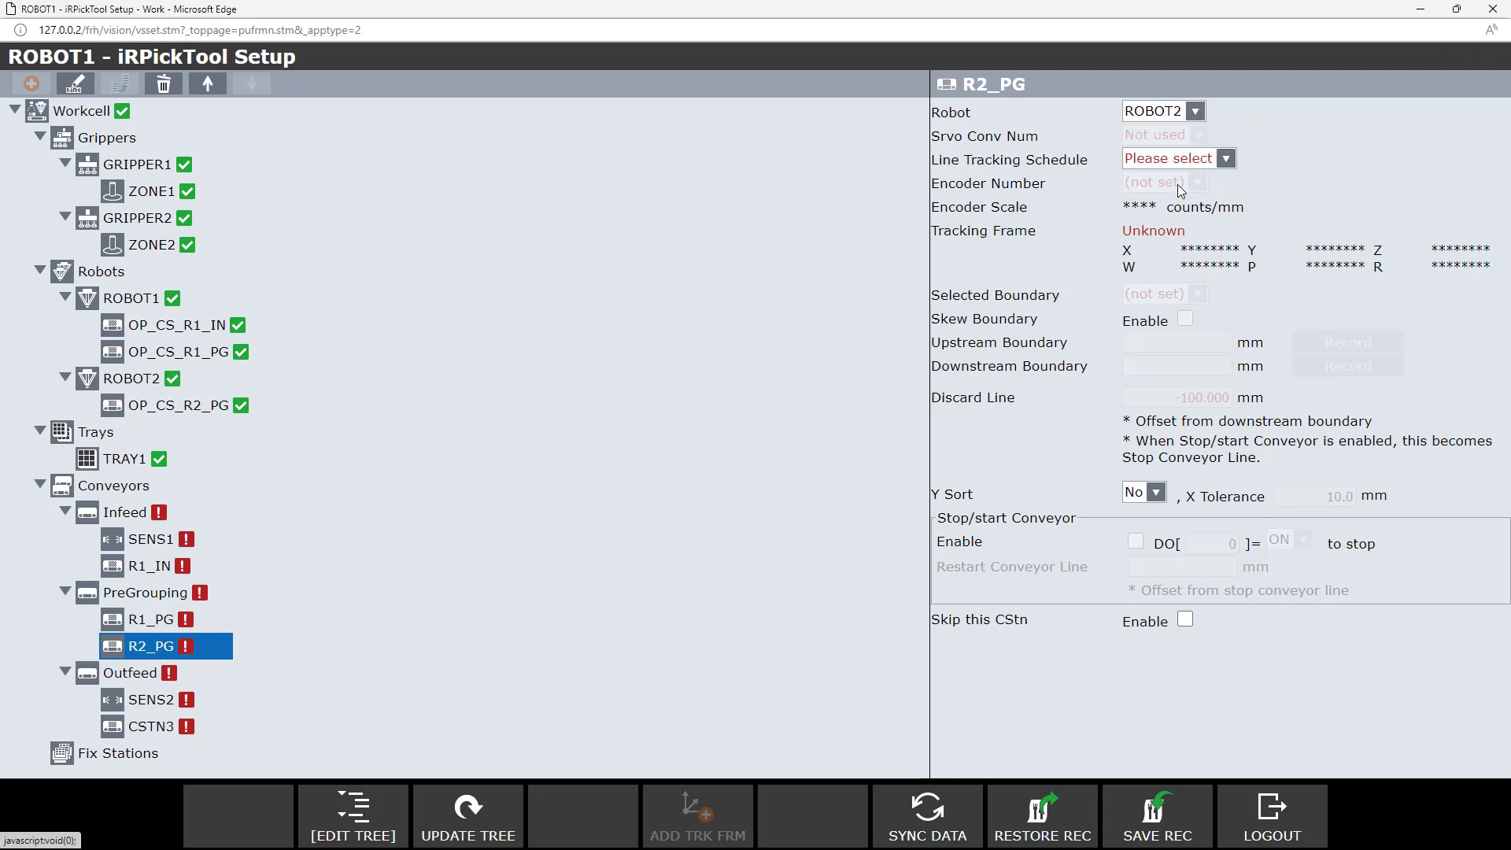
left_click(1222, 161)
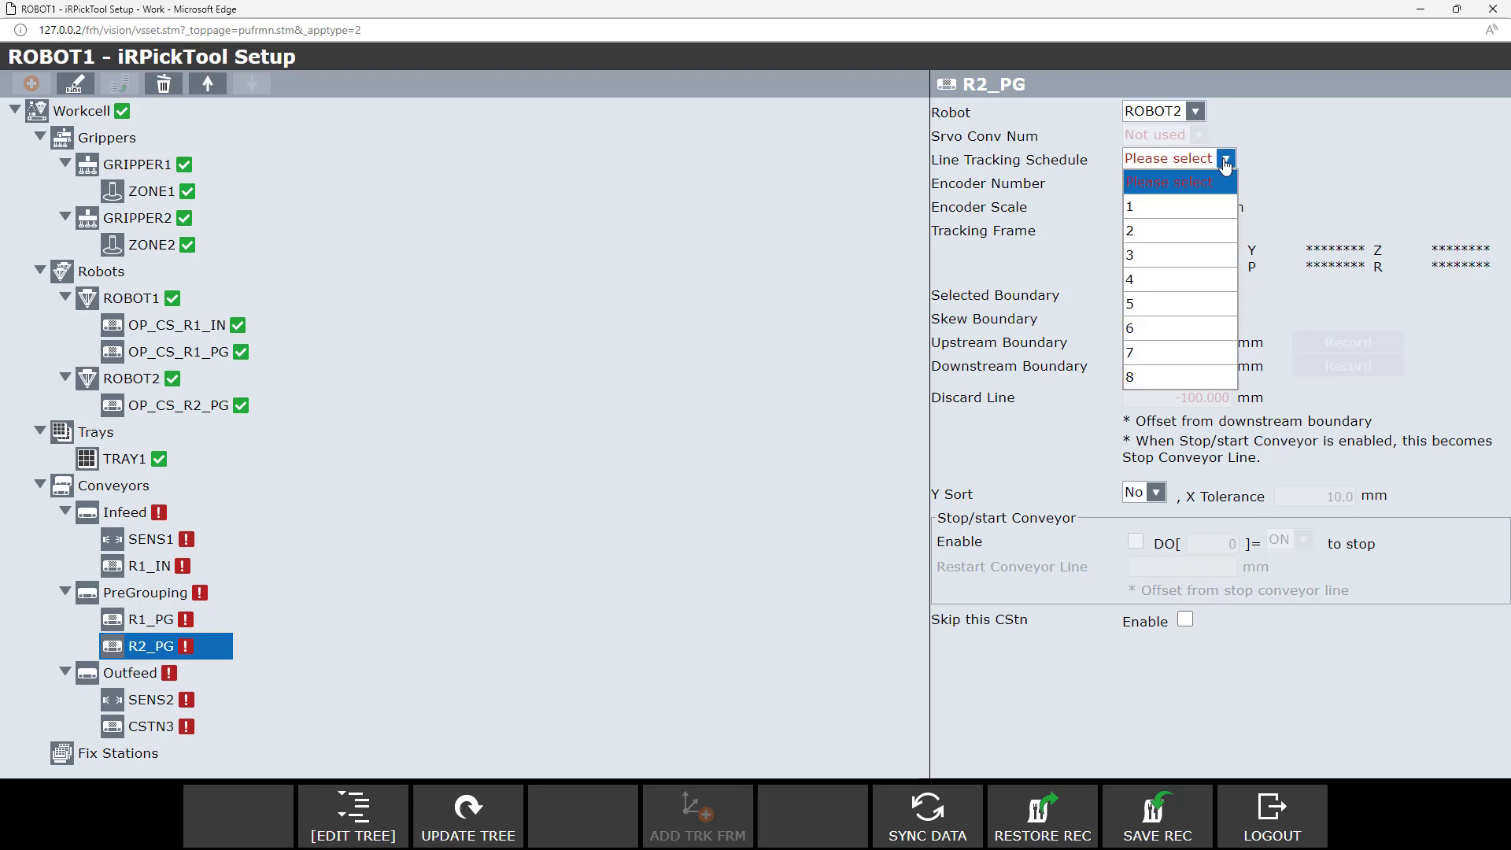
left_click(1189, 211)
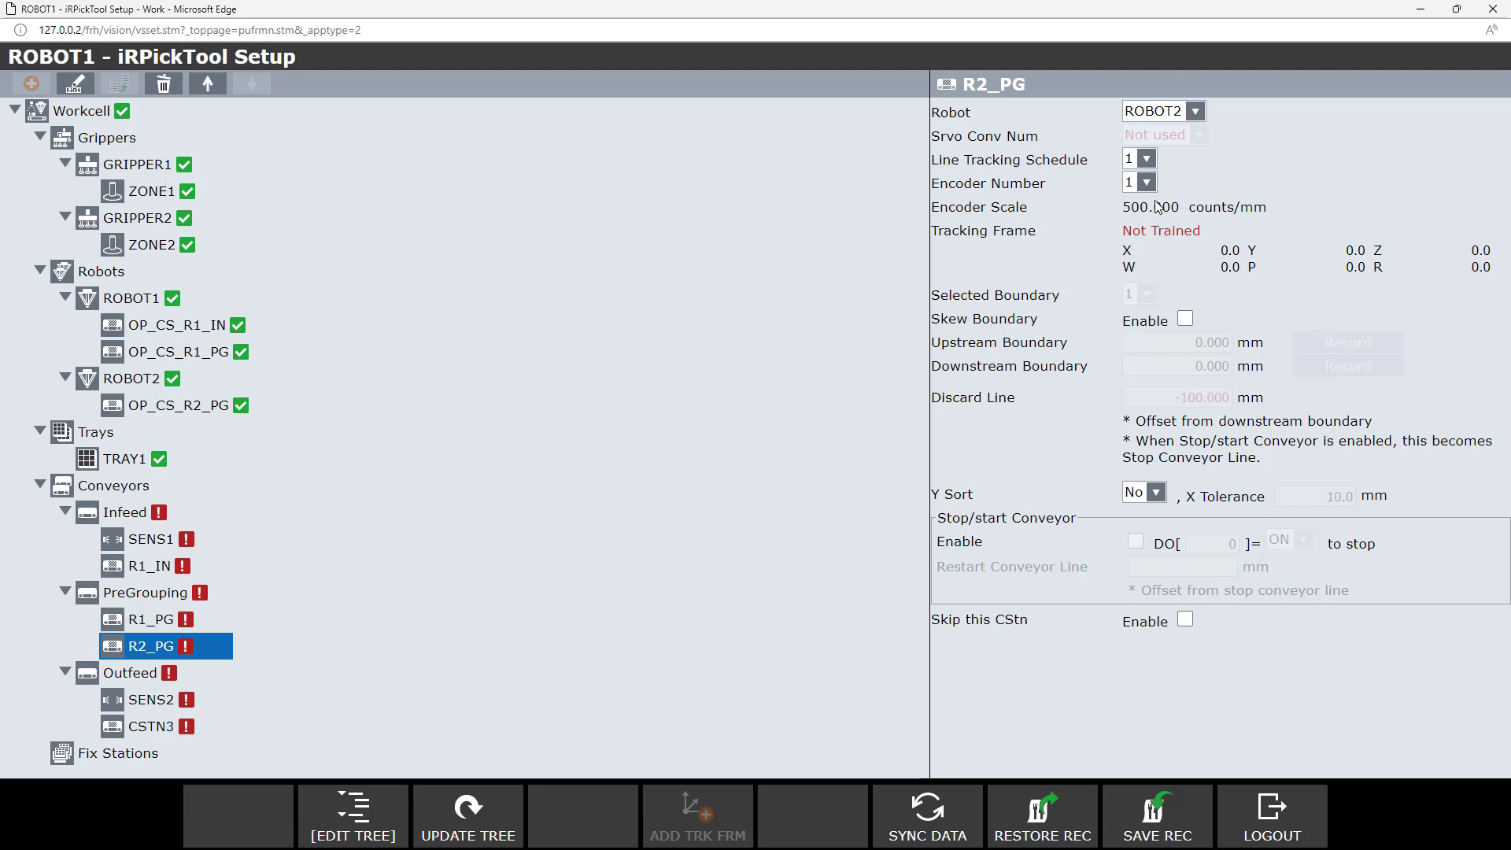
Rename the Outfeed conveyor's station CSTN3 as R2_OUT.
left_click(126, 681)
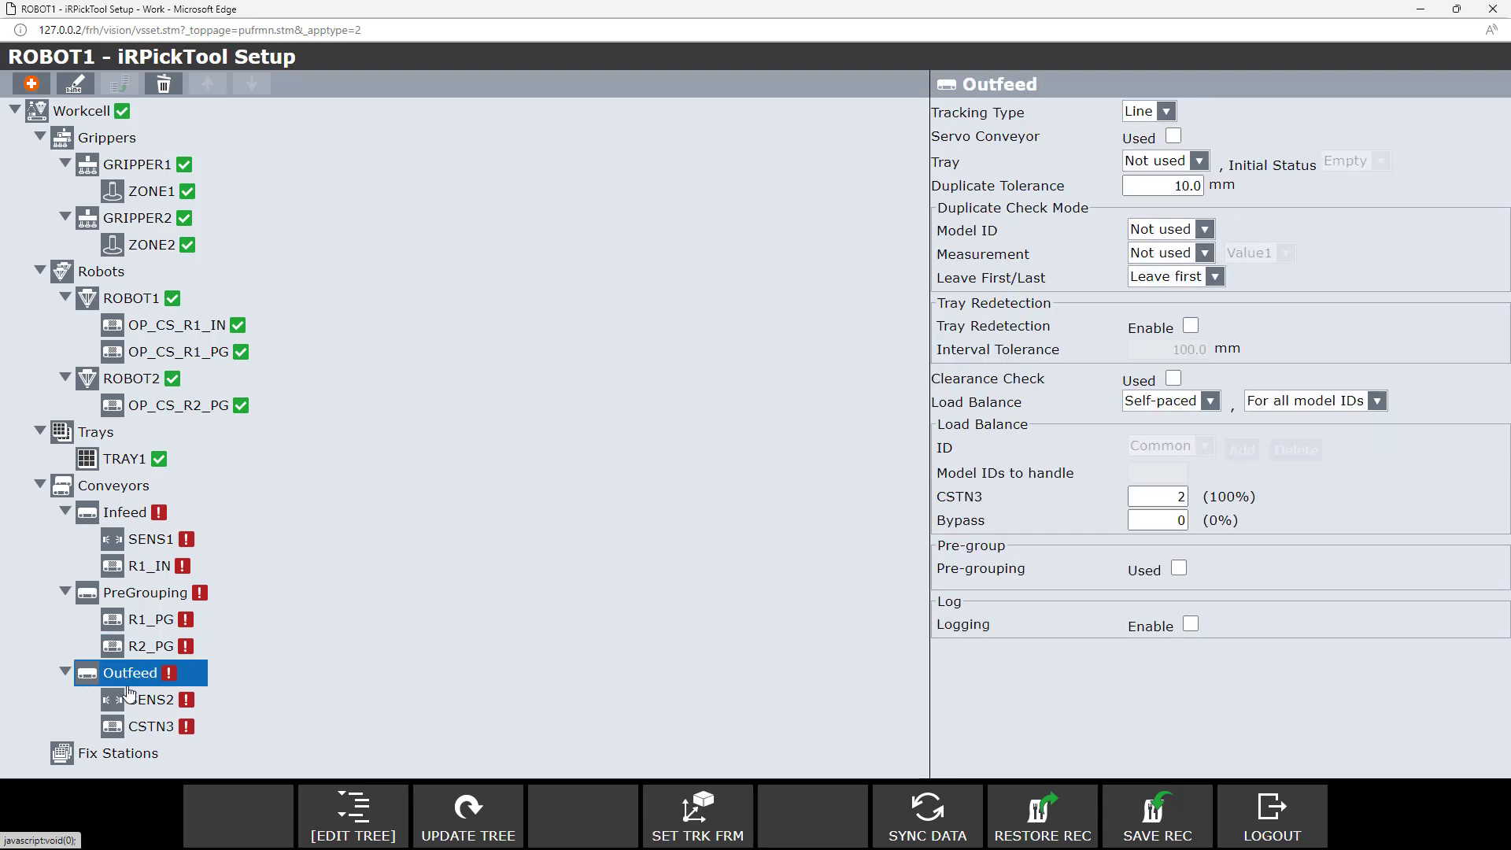
left_click(139, 734)
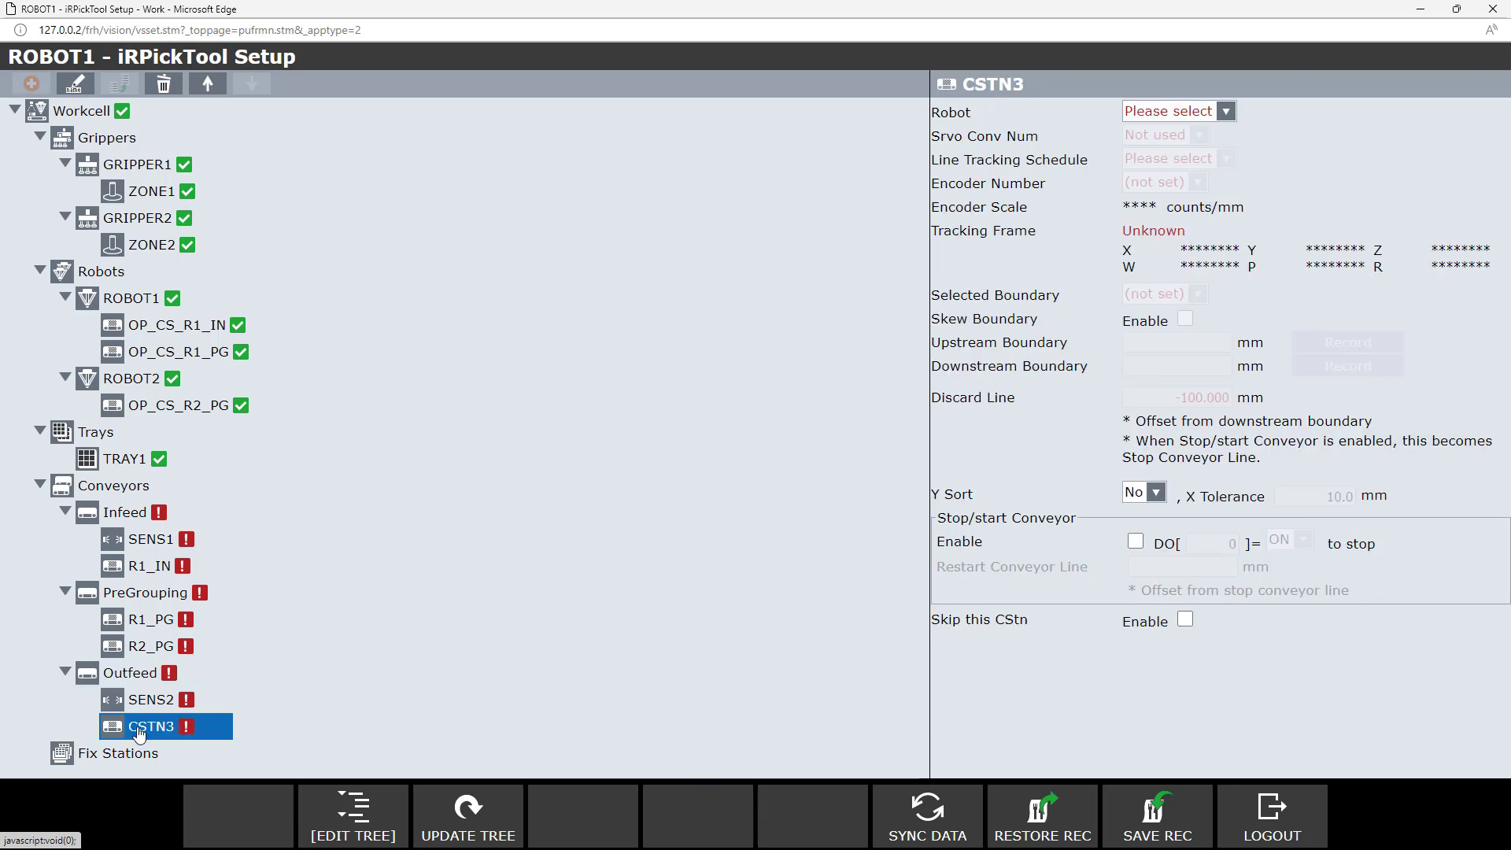
left_click(83, 92)
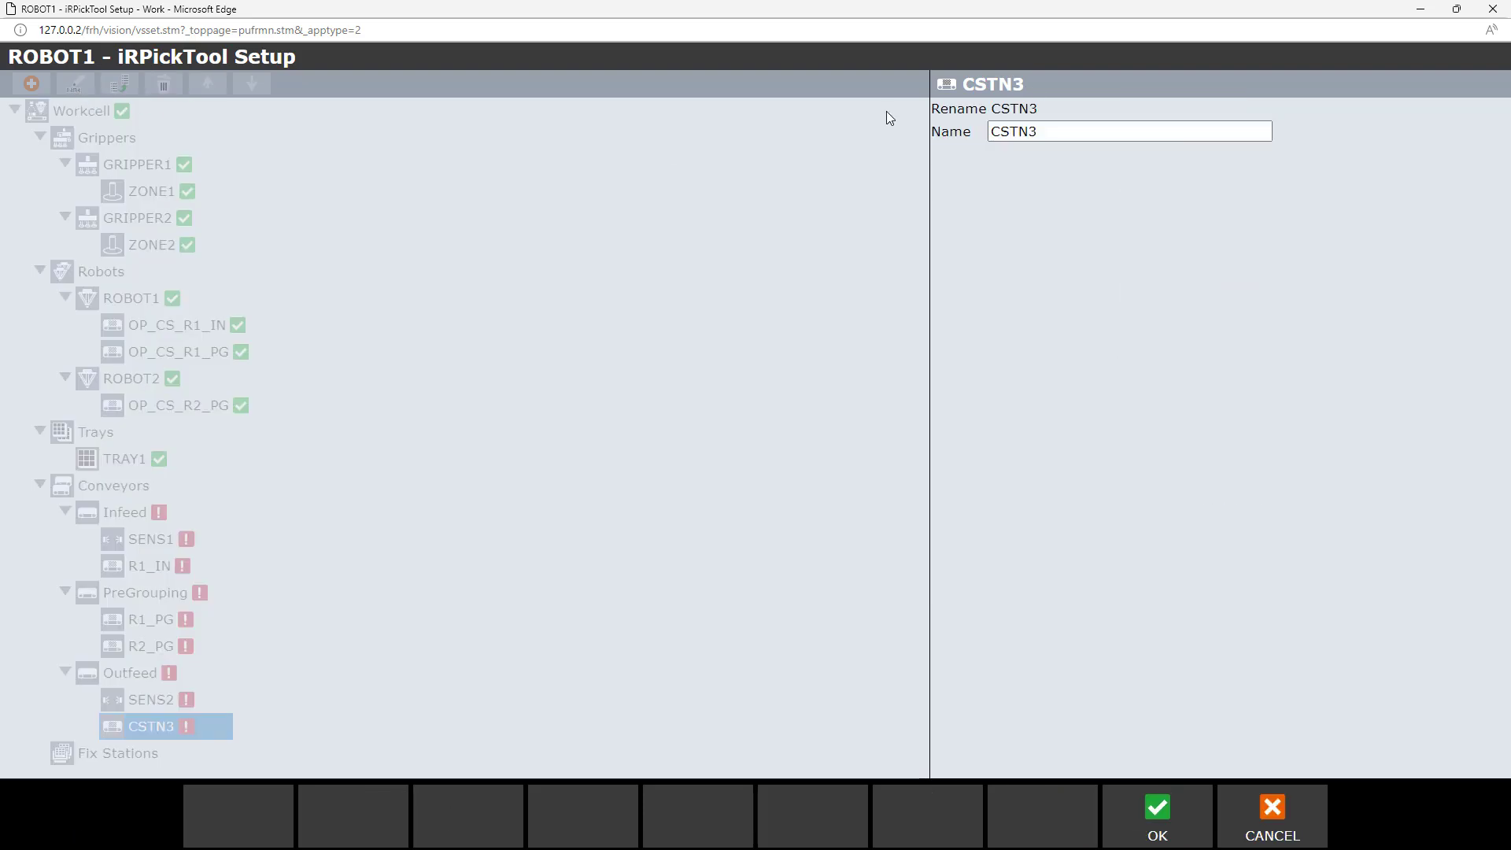
double_click(1052, 130)
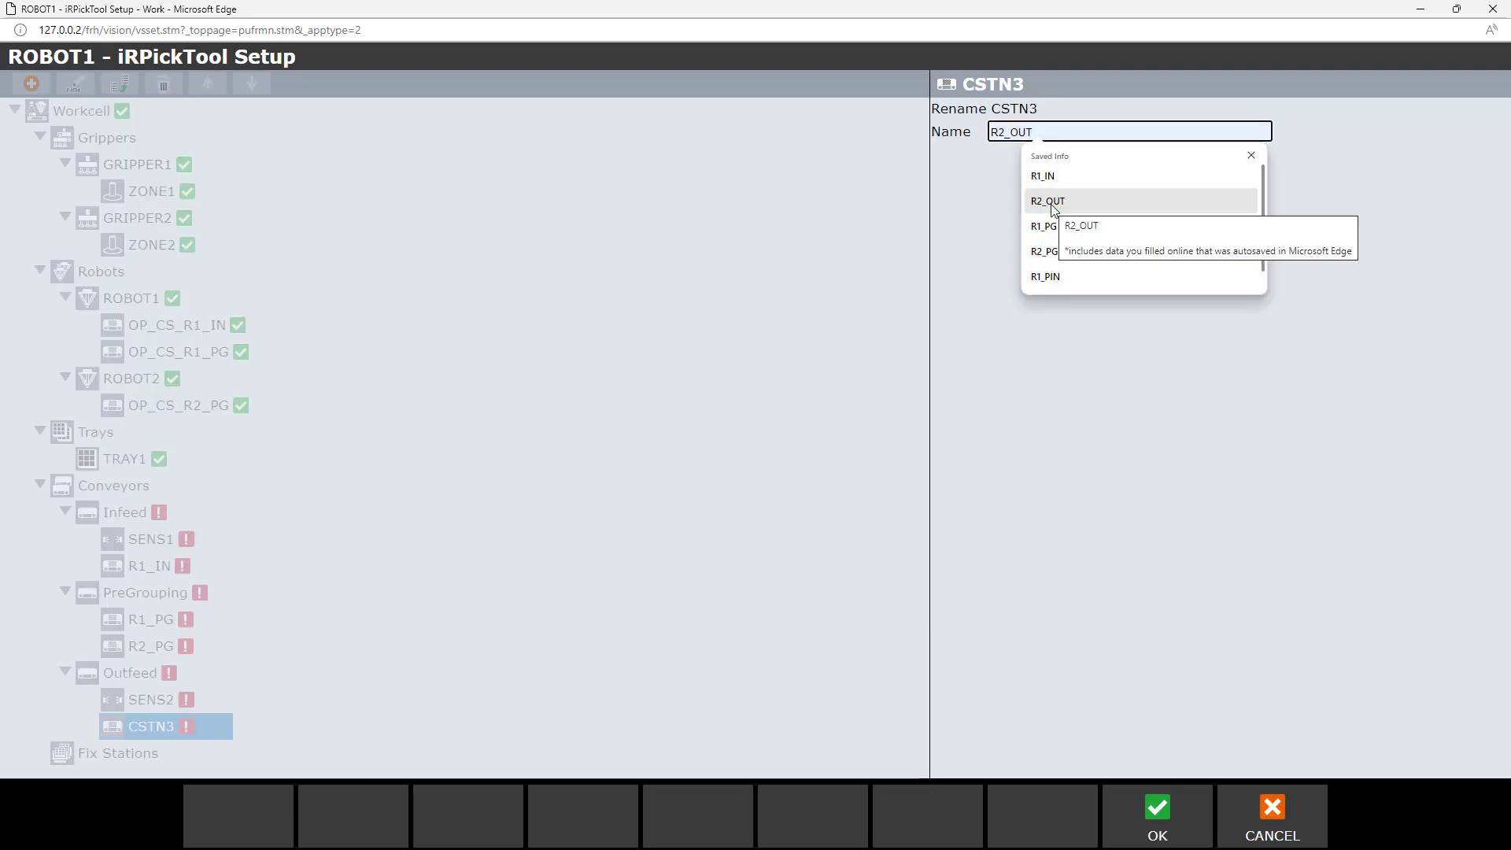
left_click(1051, 205)
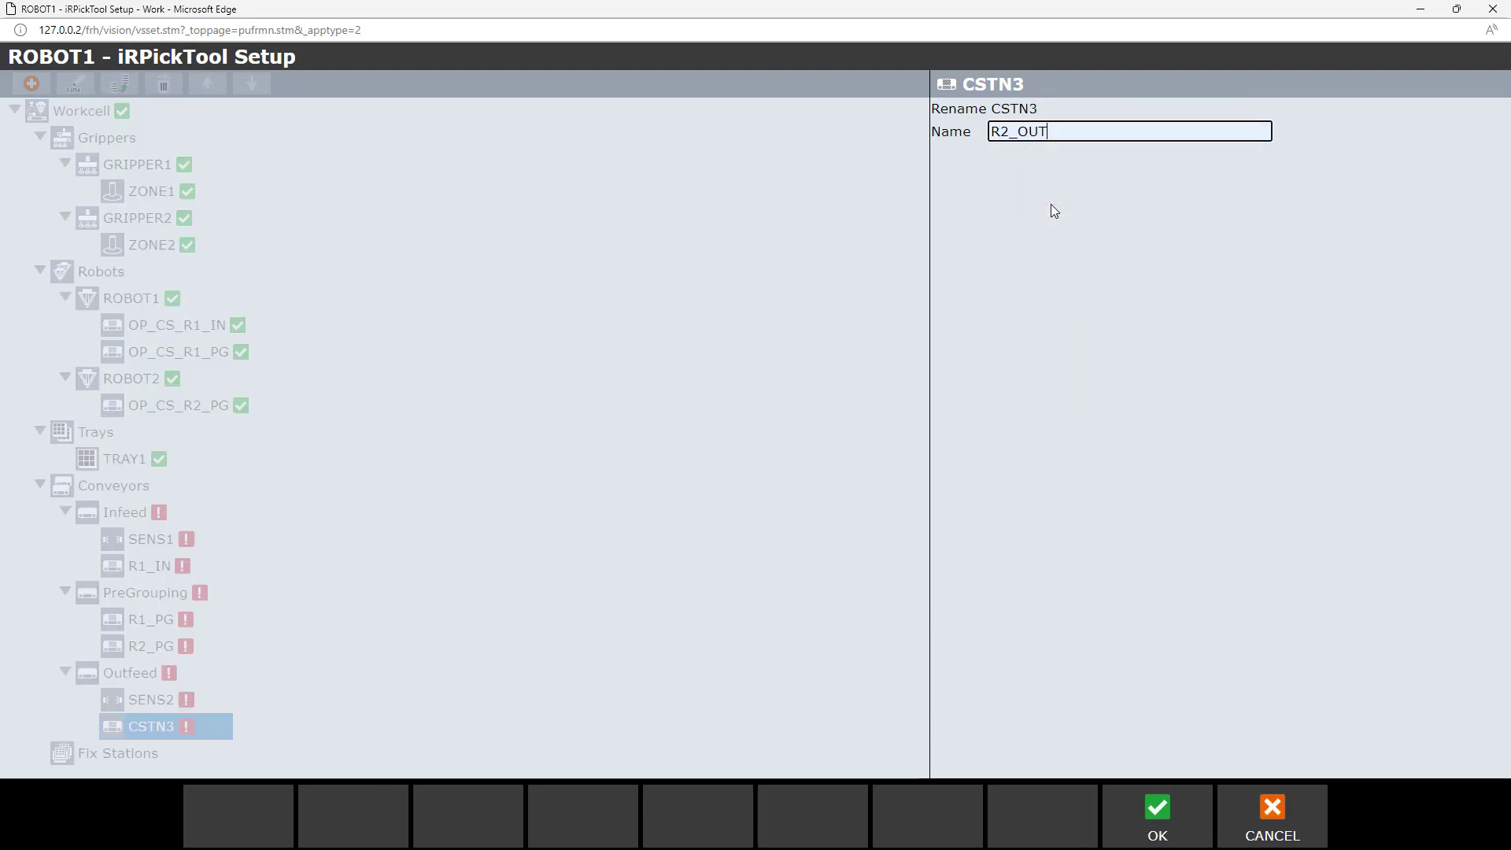
left_click(1155, 811)
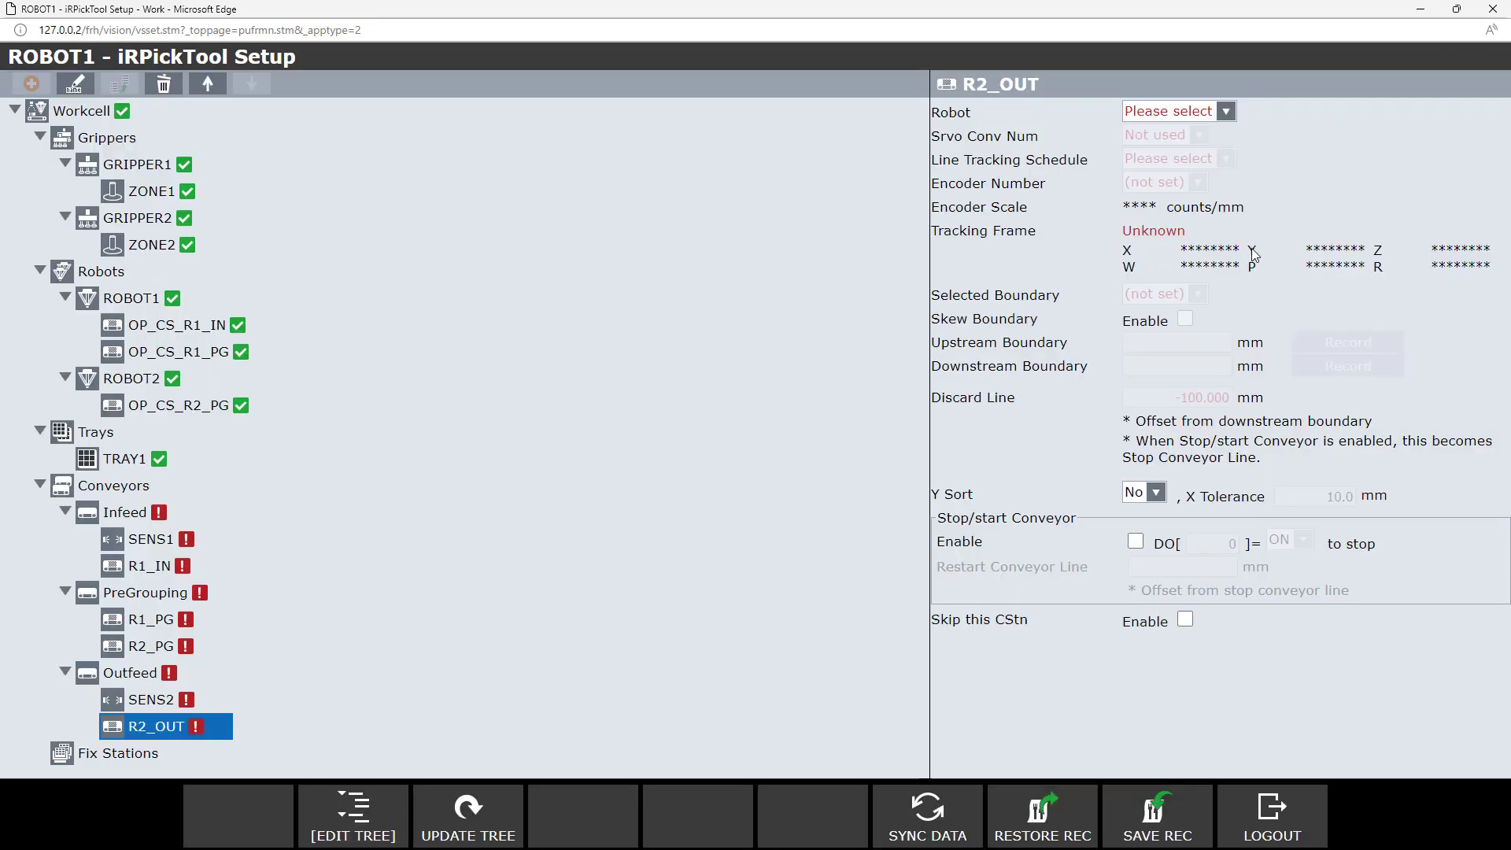
Assign ROBOT2 to the station R2_OUT and set its line tracking schedule to 2 and encoder number to 2.
left_click(1229, 115)
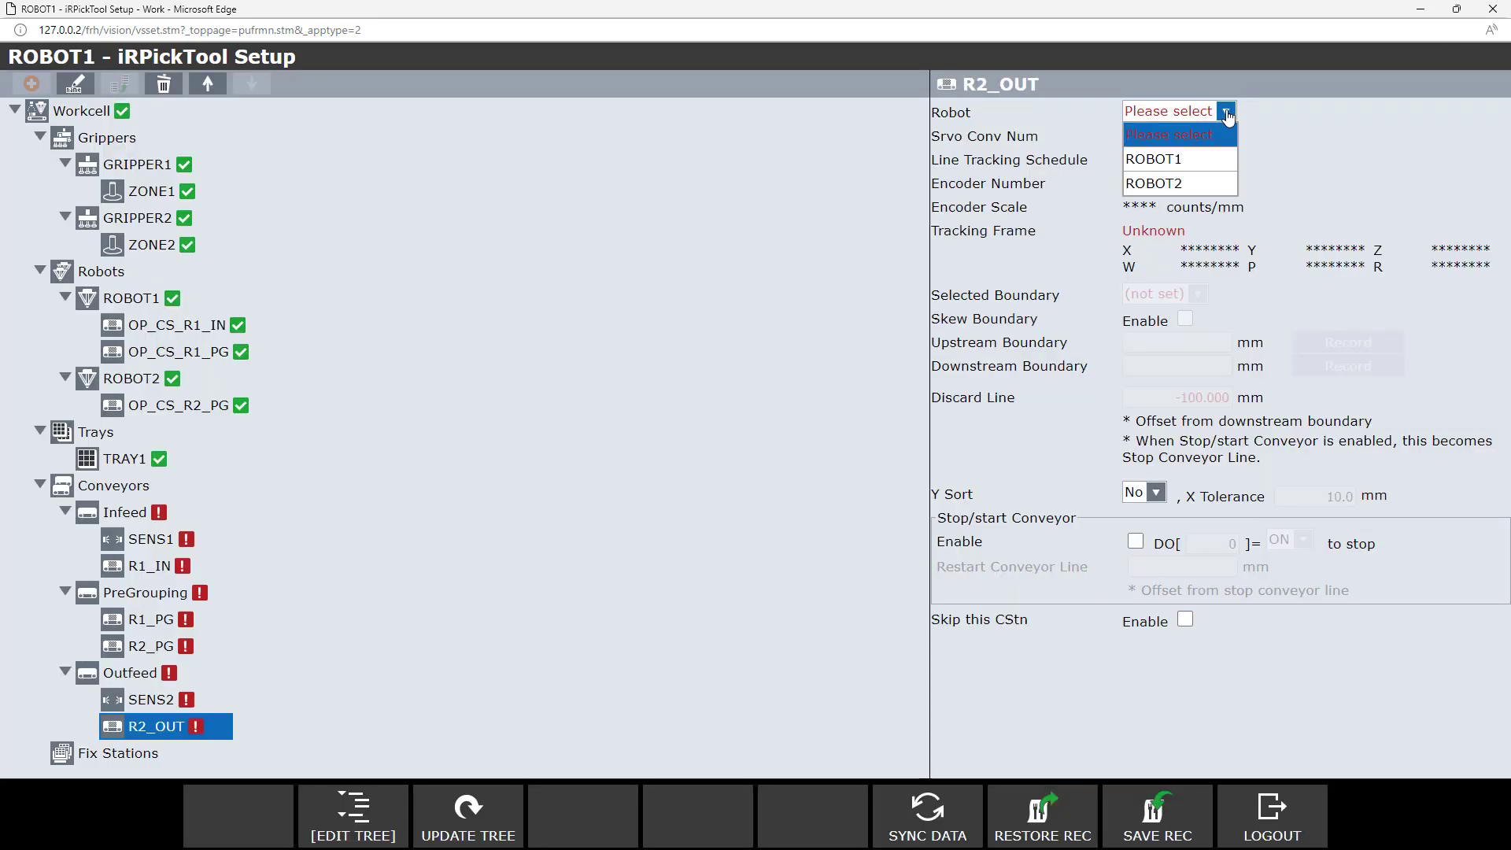
left_click(1206, 189)
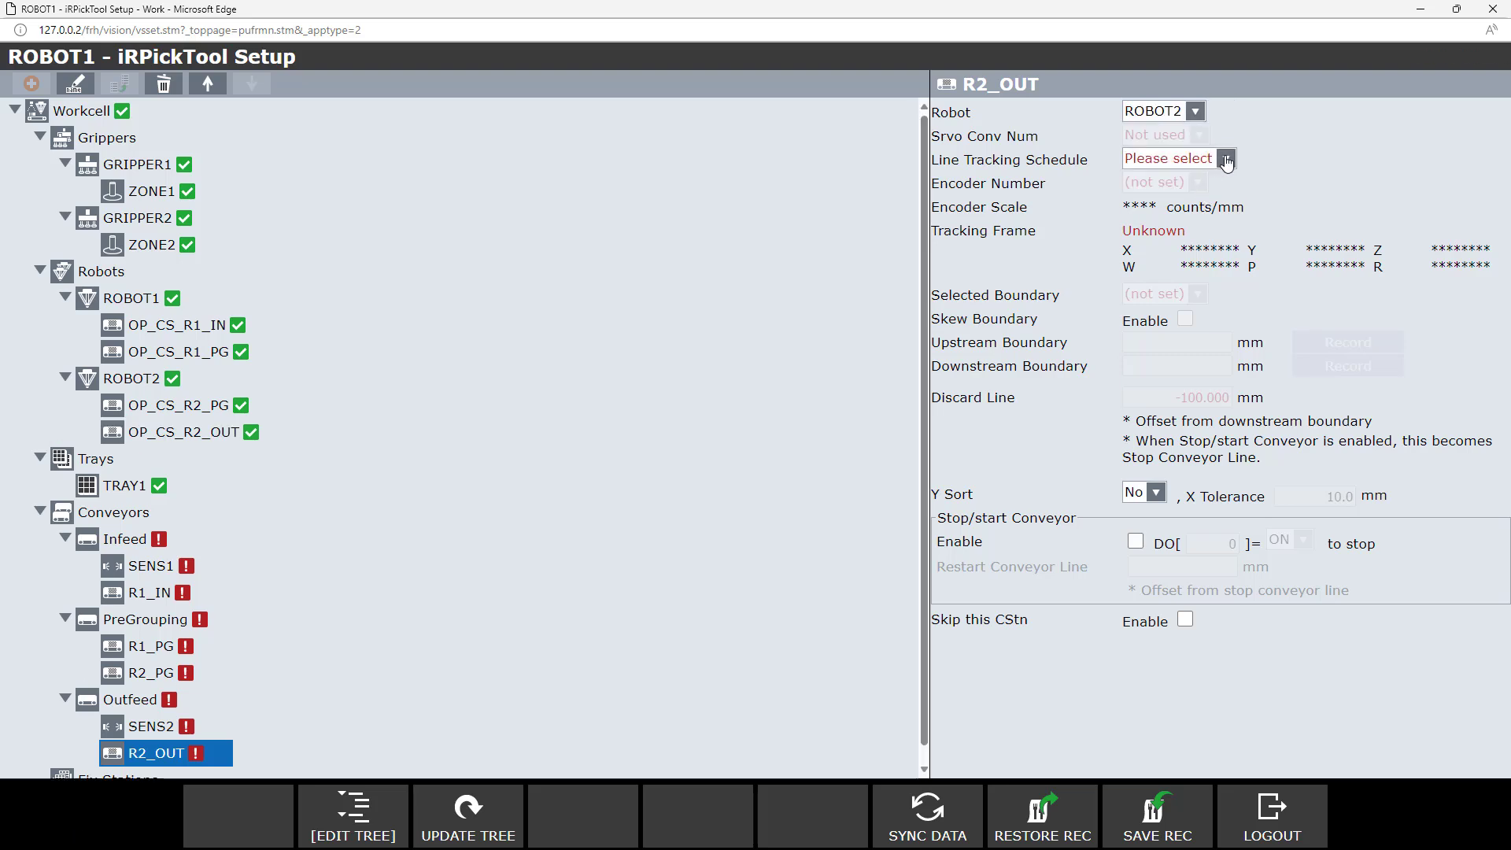
left_click(1217, 159)
left_click(1205, 233)
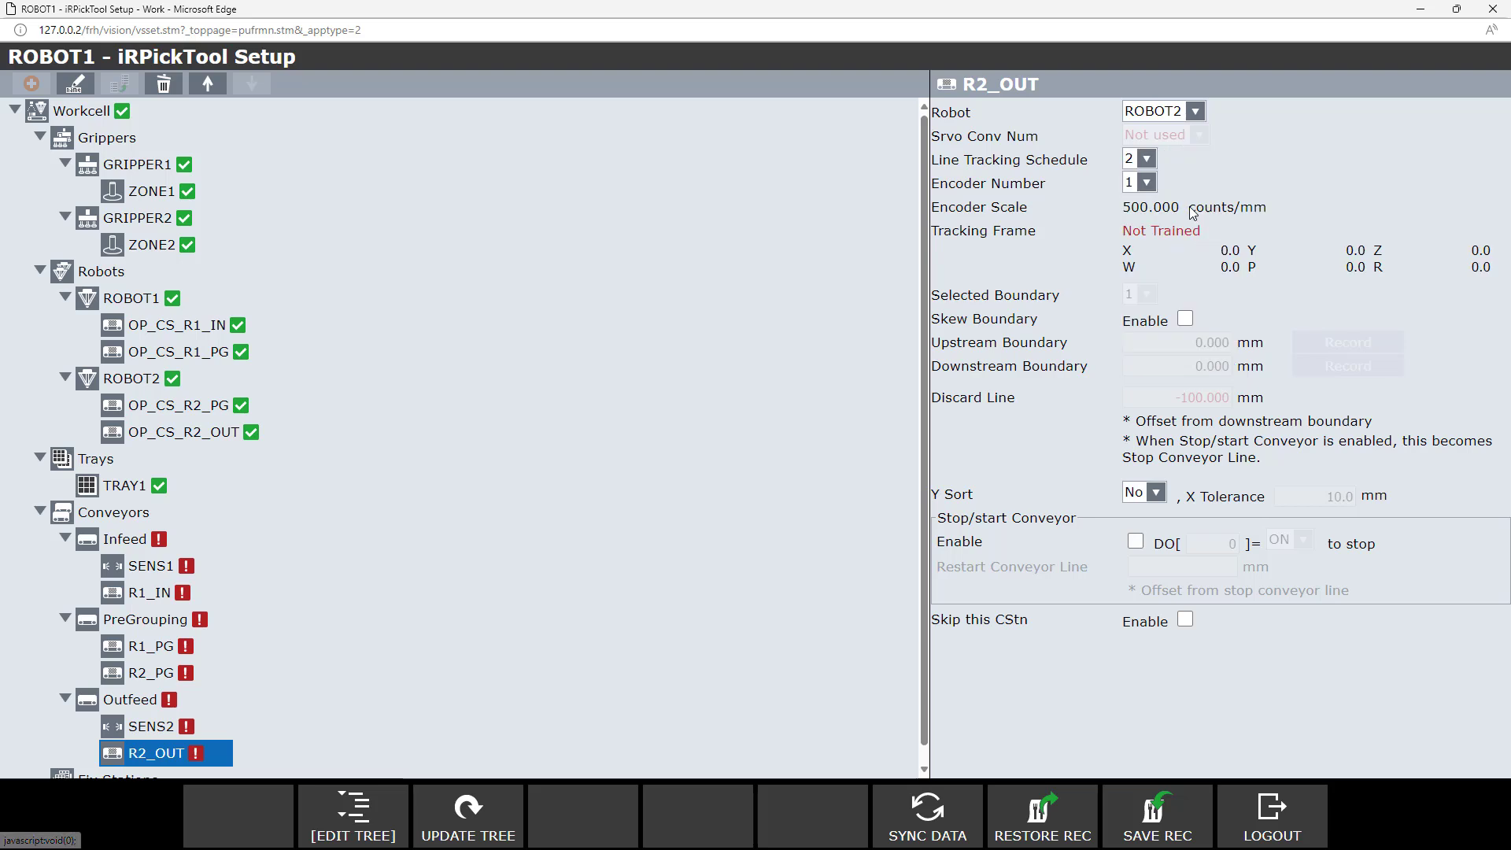
left_click(1150, 182)
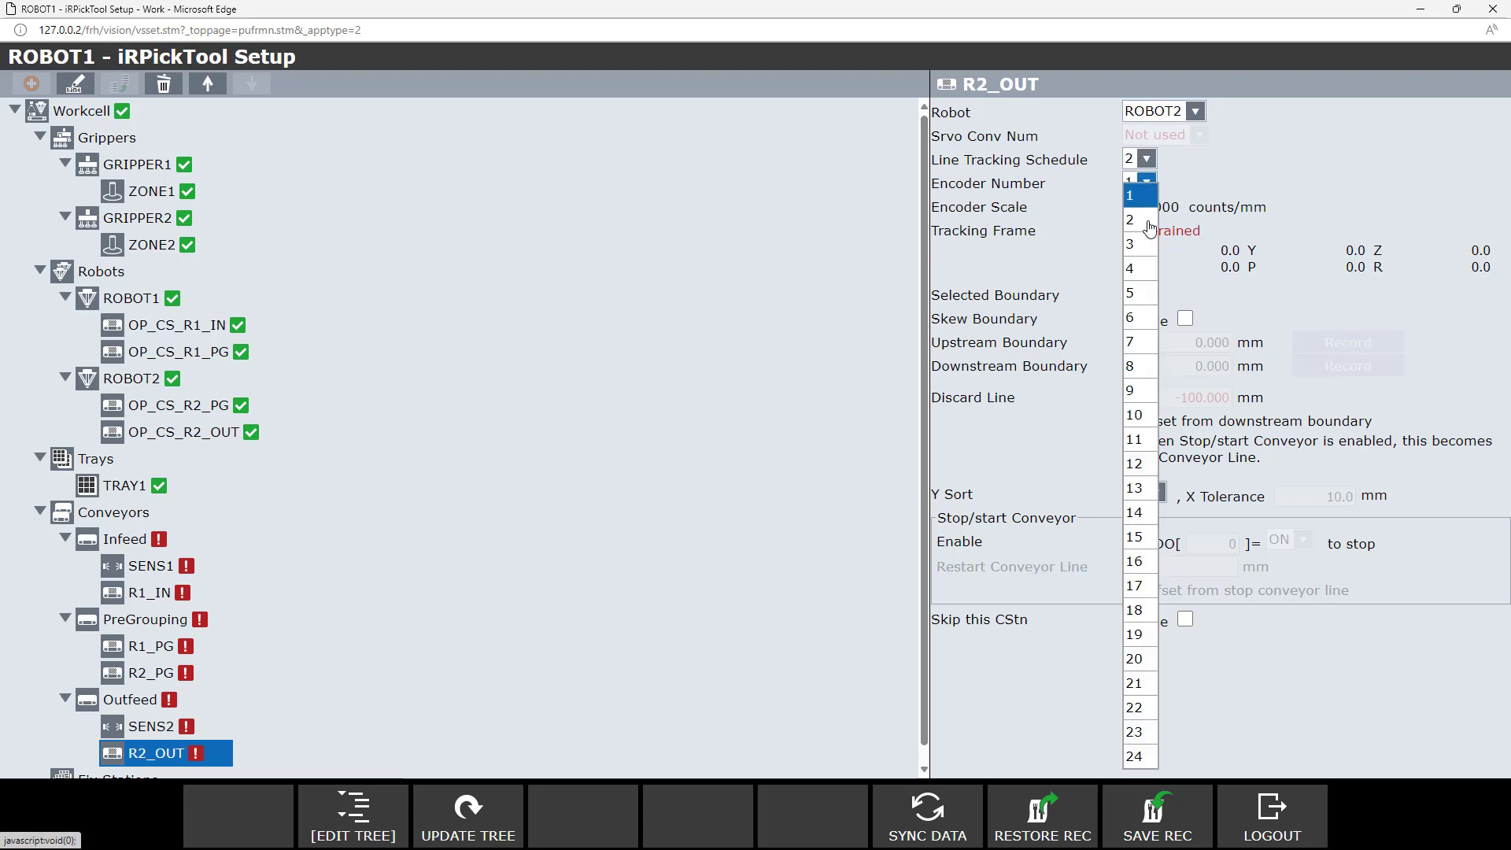
left_click(1150, 222)
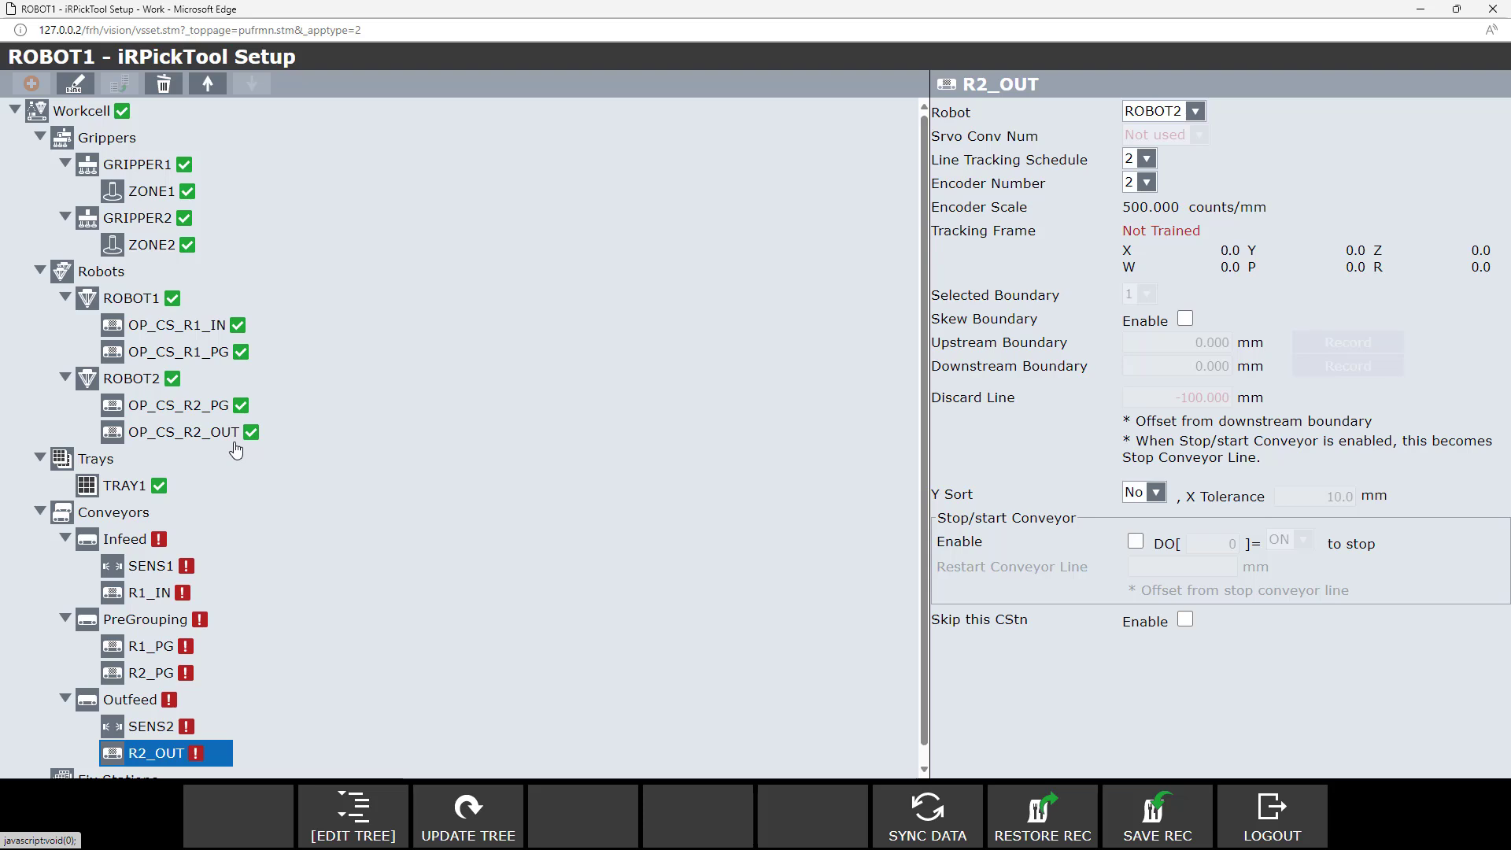
Set the approach offset Z of ROBOT1's operation OP_CS_R1_IN to 50.0 and enable its wait position.
left_click(194, 327)
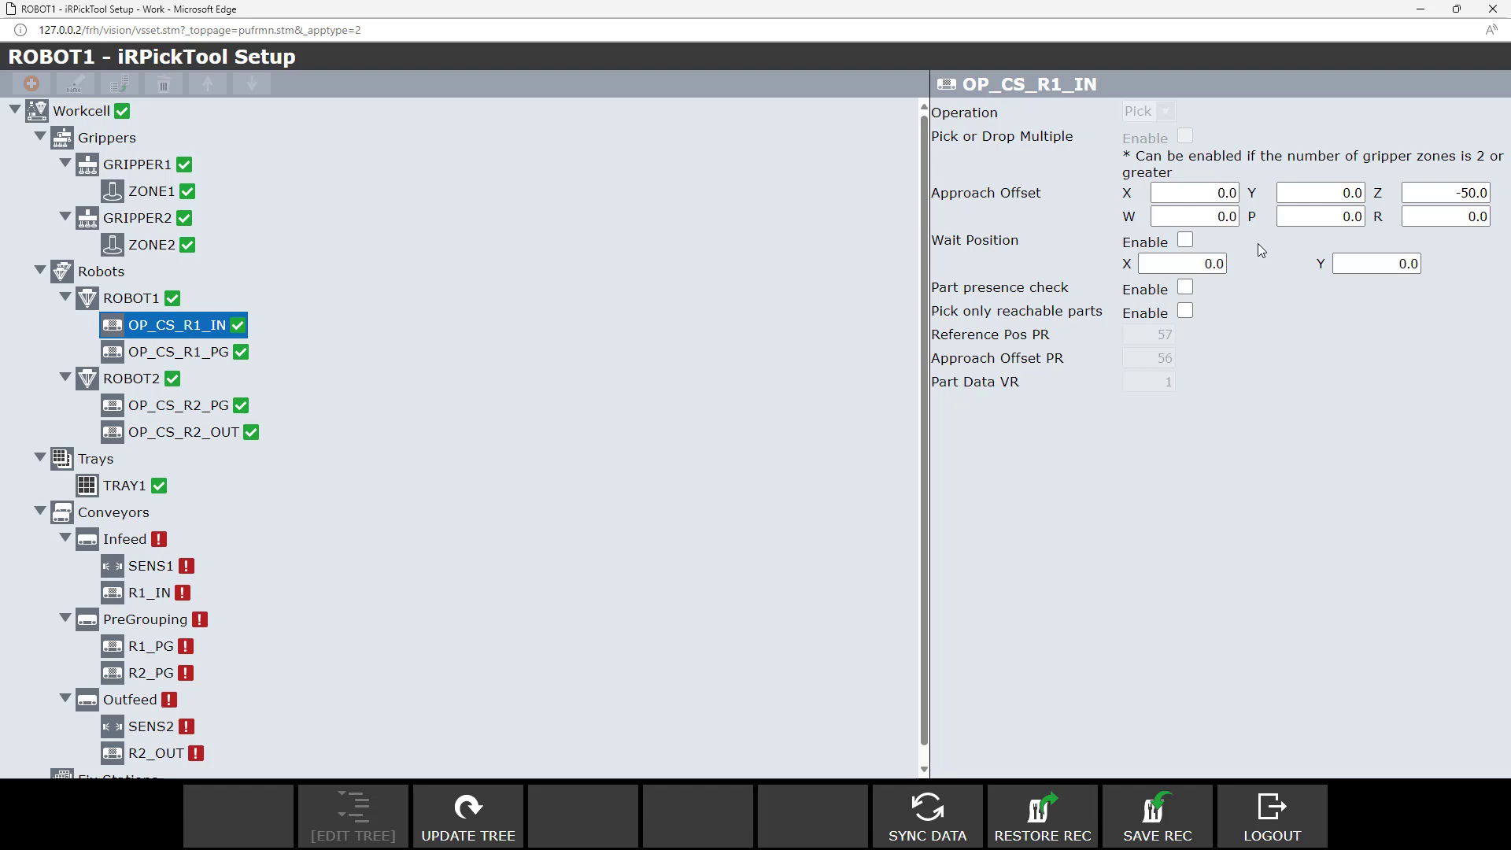
left_click(1434, 194)
left_click(1434, 195)
key("Delete")
left_click(1438, 215)
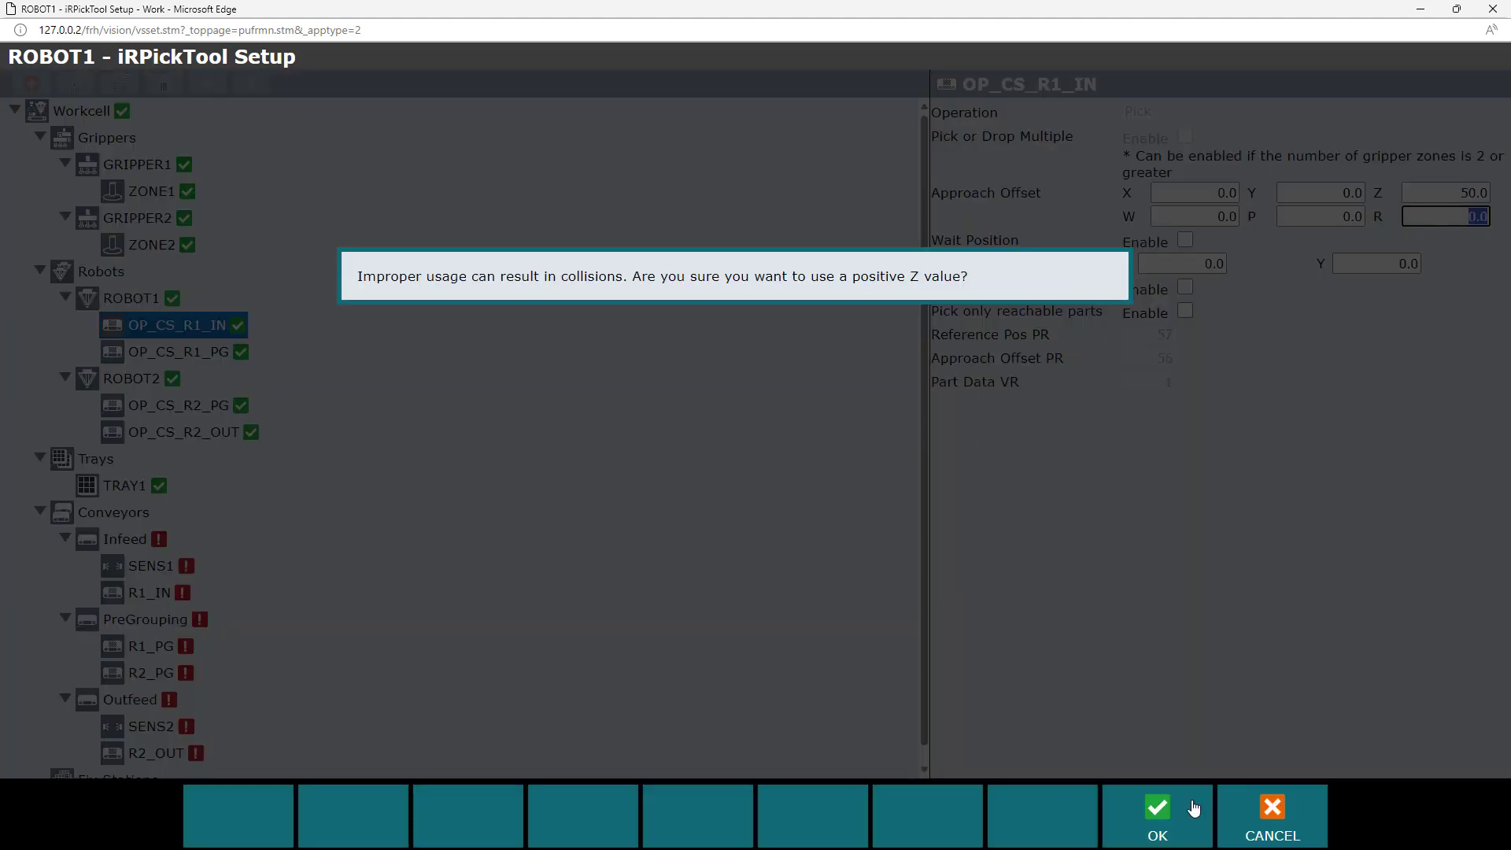
left_click(1150, 809)
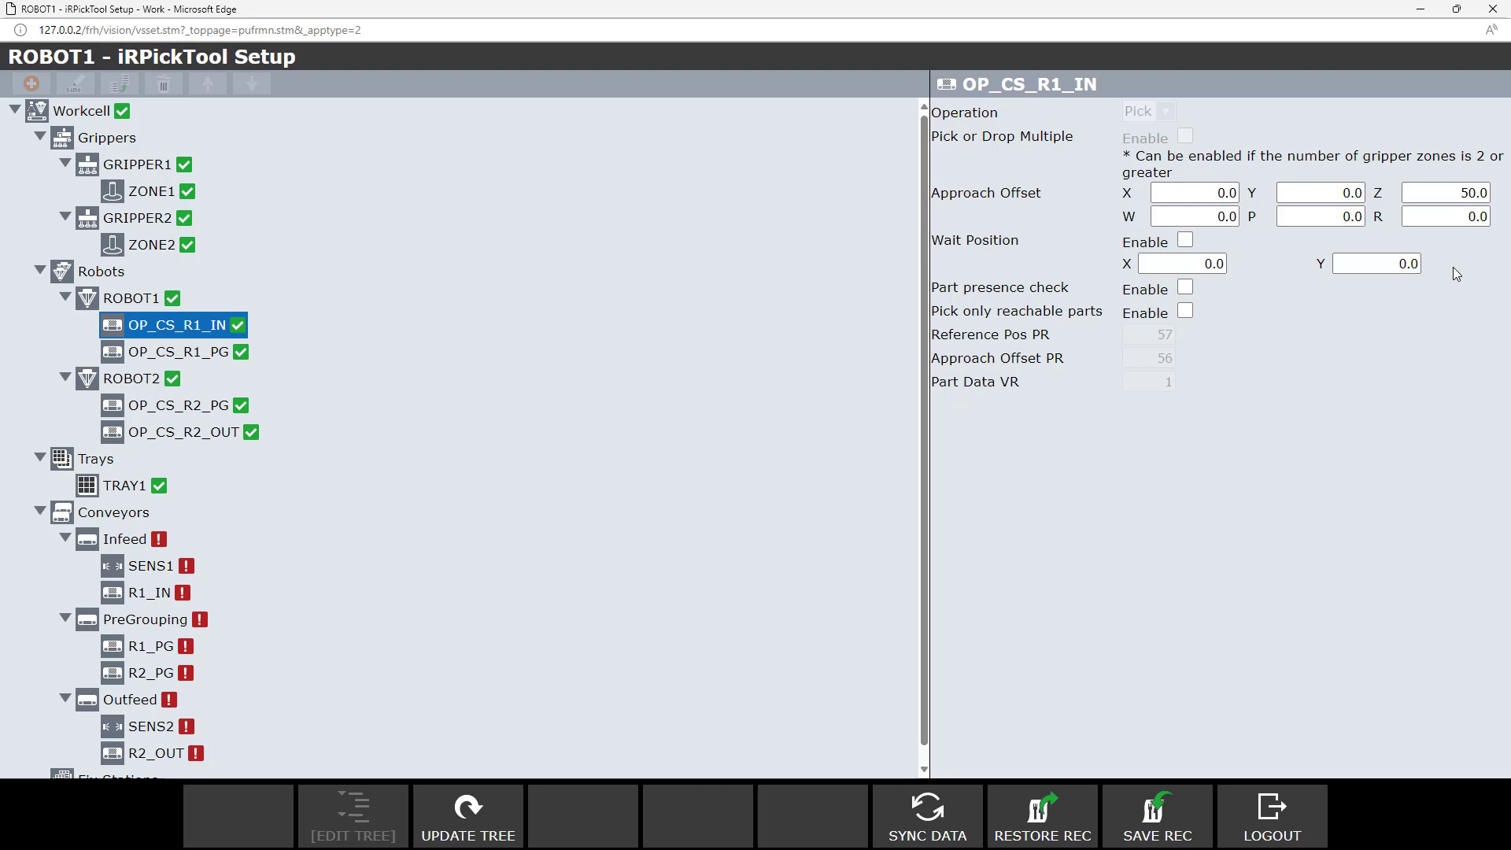
left_click(1184, 241)
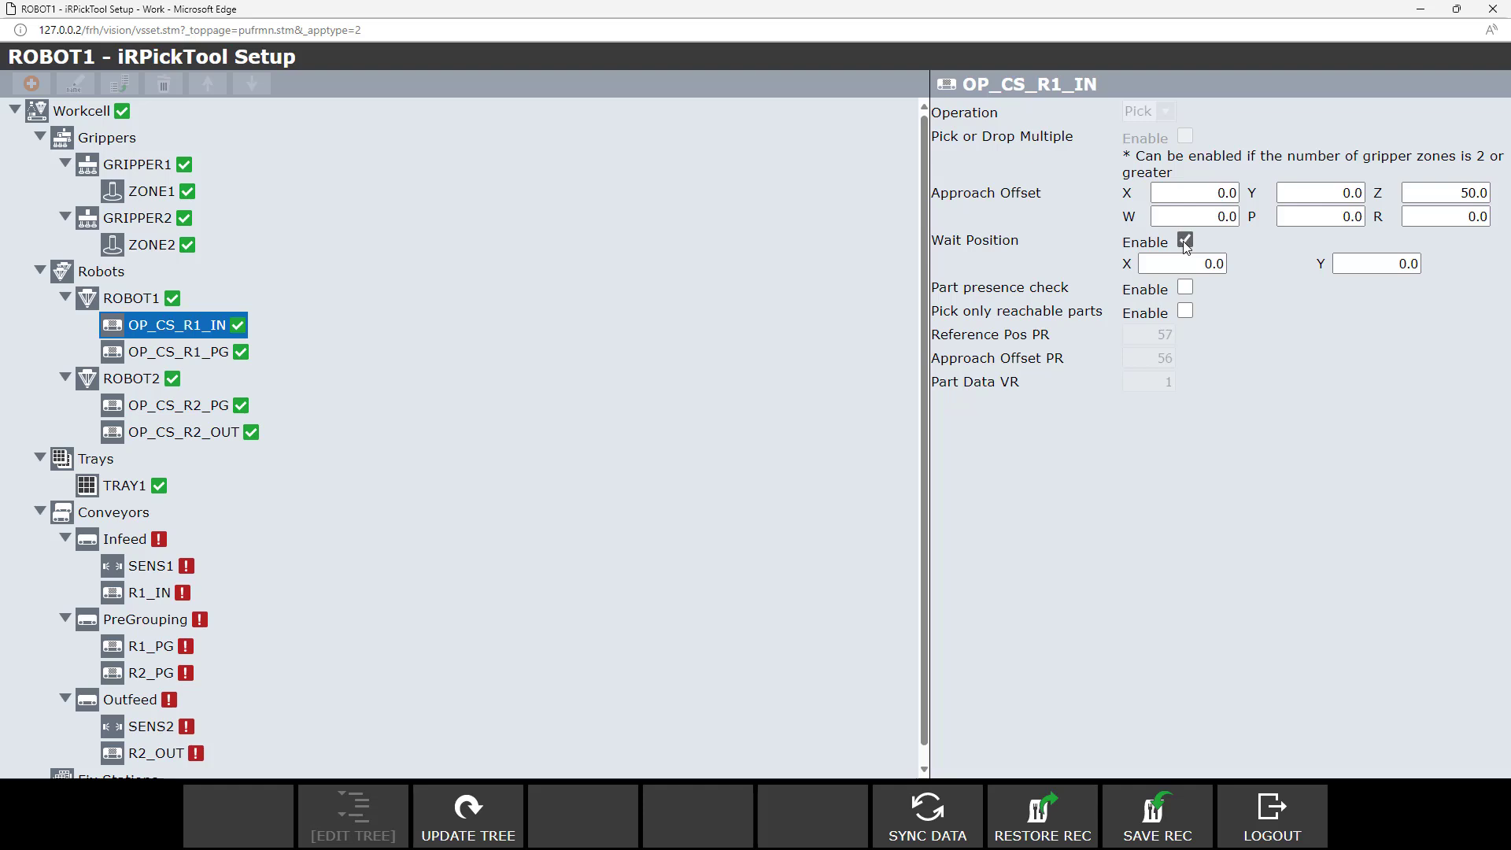
Set the approach offset Z of ROBOT1's operation OP_CS_R1_PG to 50.0 and enable its wait position.
left_click(223, 354)
left_click(1429, 193)
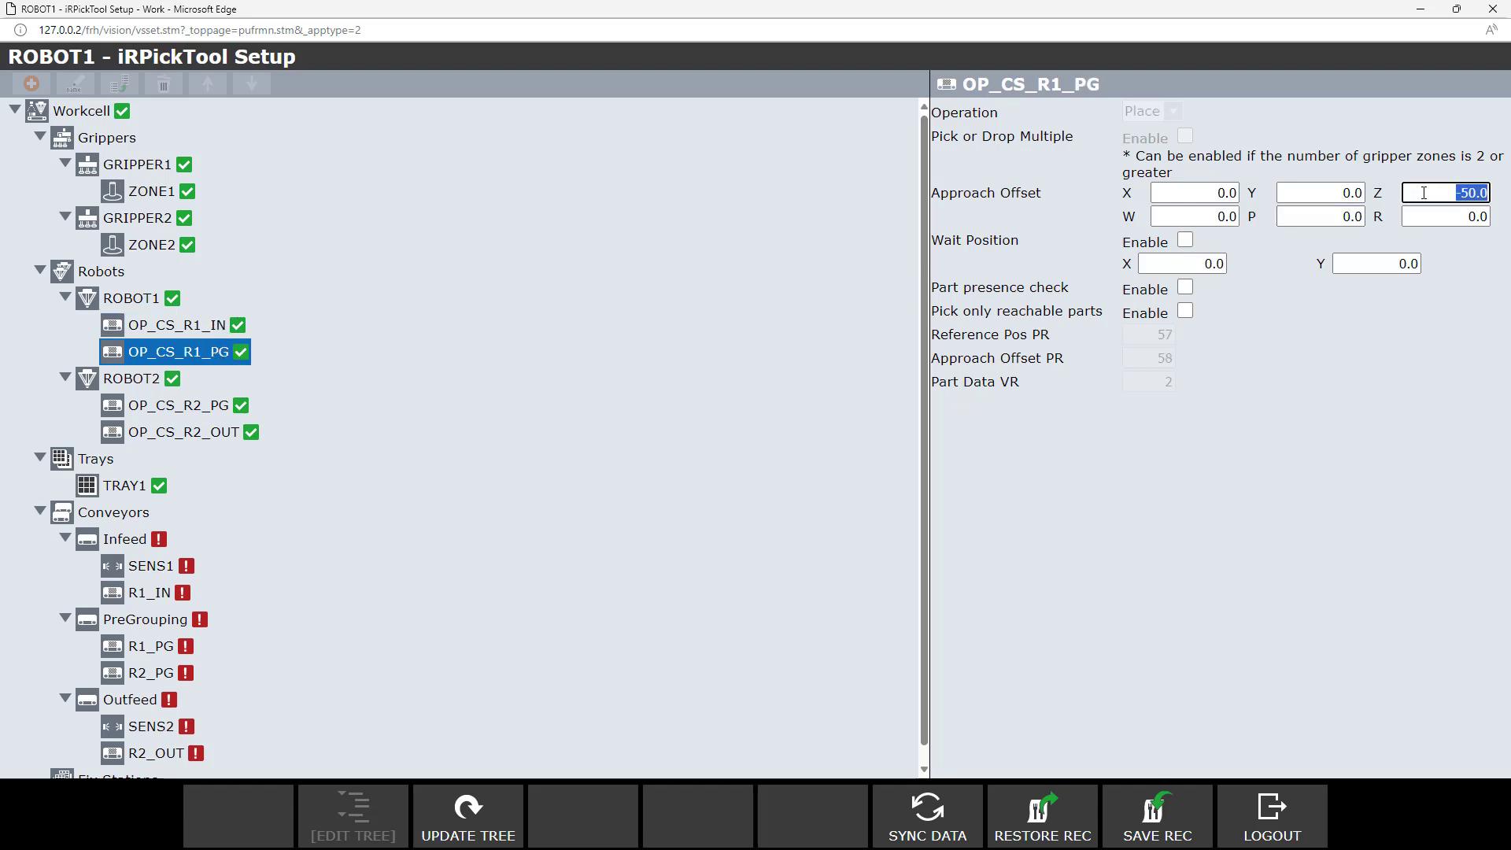
left_click(1427, 194)
key("Delete")
left_click(1185, 242)
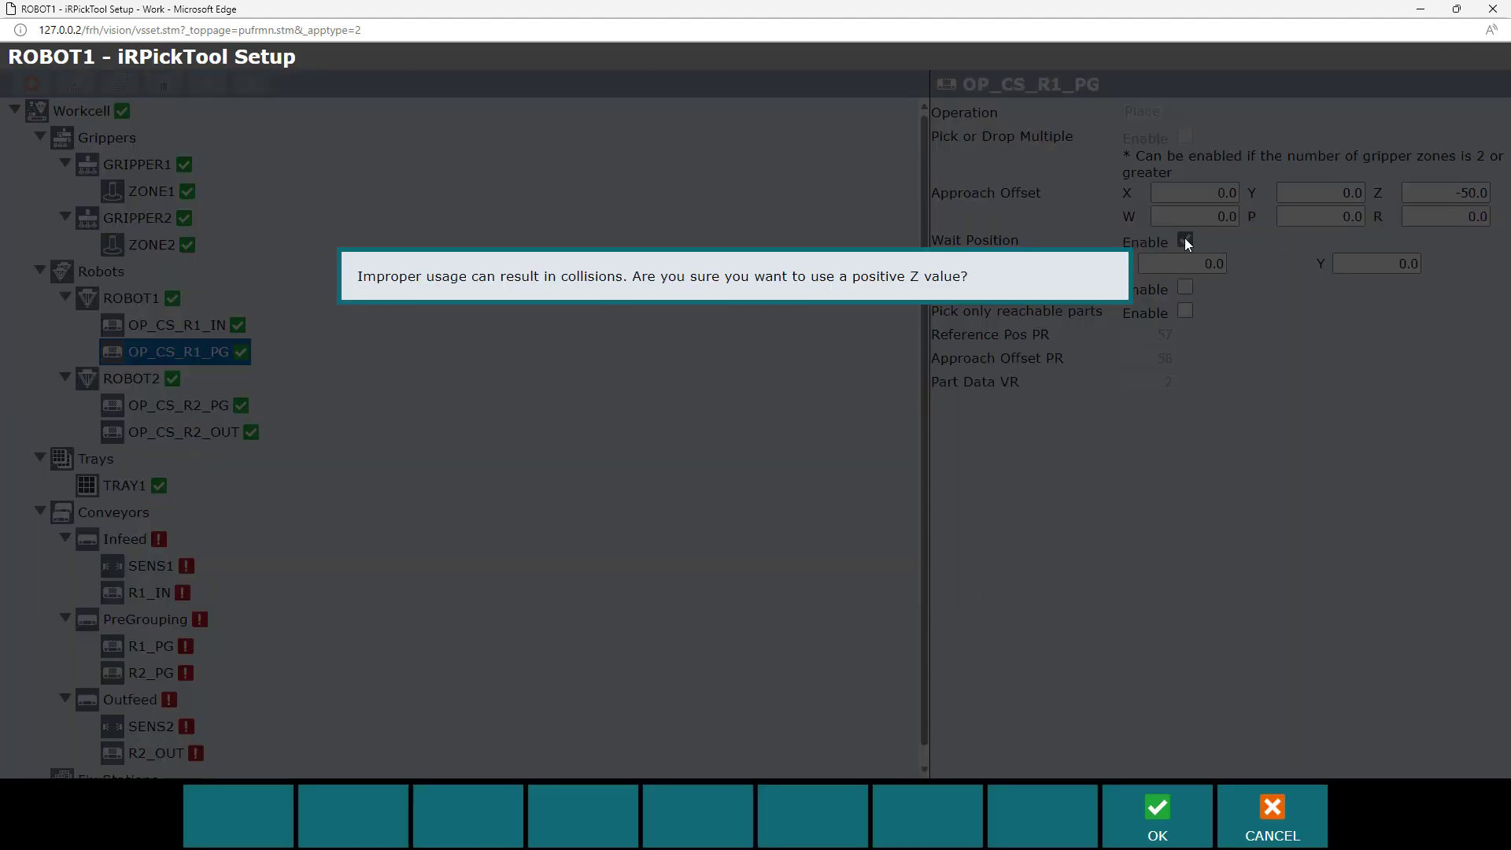
left_click(1165, 813)
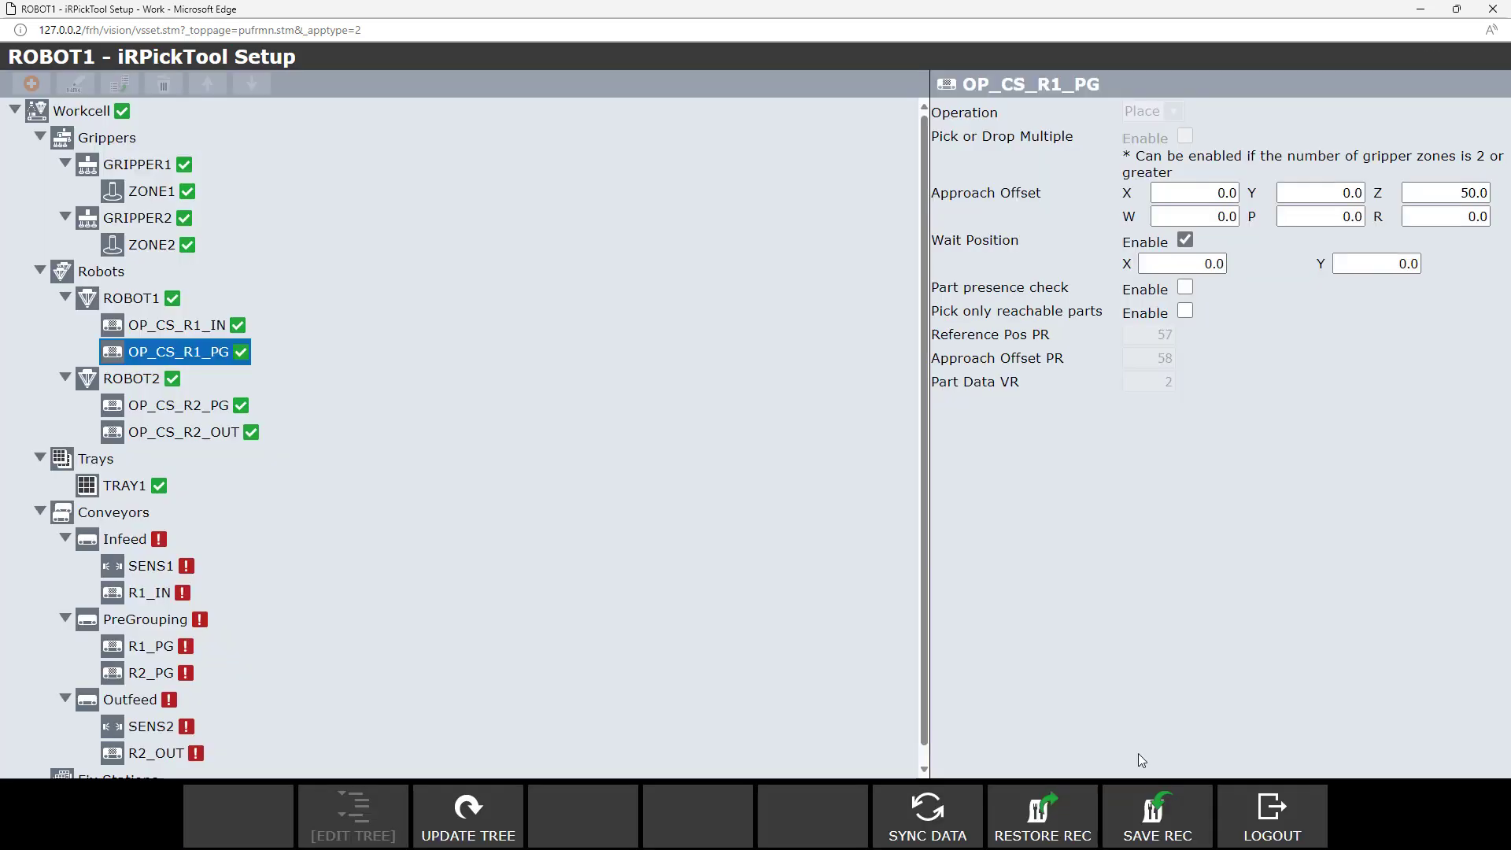
Set the approach offset Z of ROBOT2's operation OP_CS_R2_PG to 50.0 and enable its wait position.
left_click(216, 409)
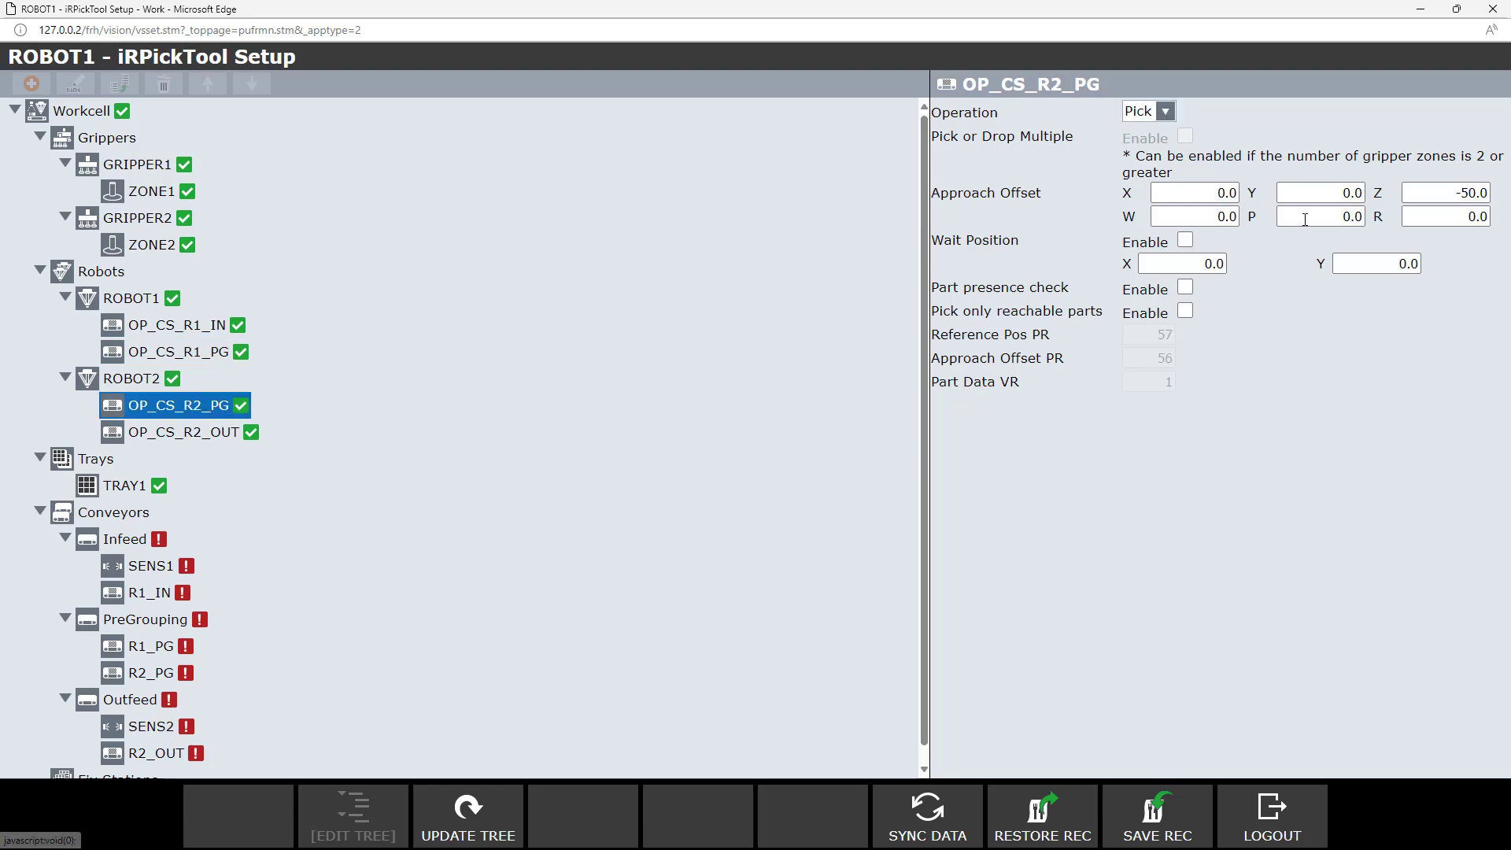
left_click(1458, 193)
left_click(1457, 193)
key("Delete")
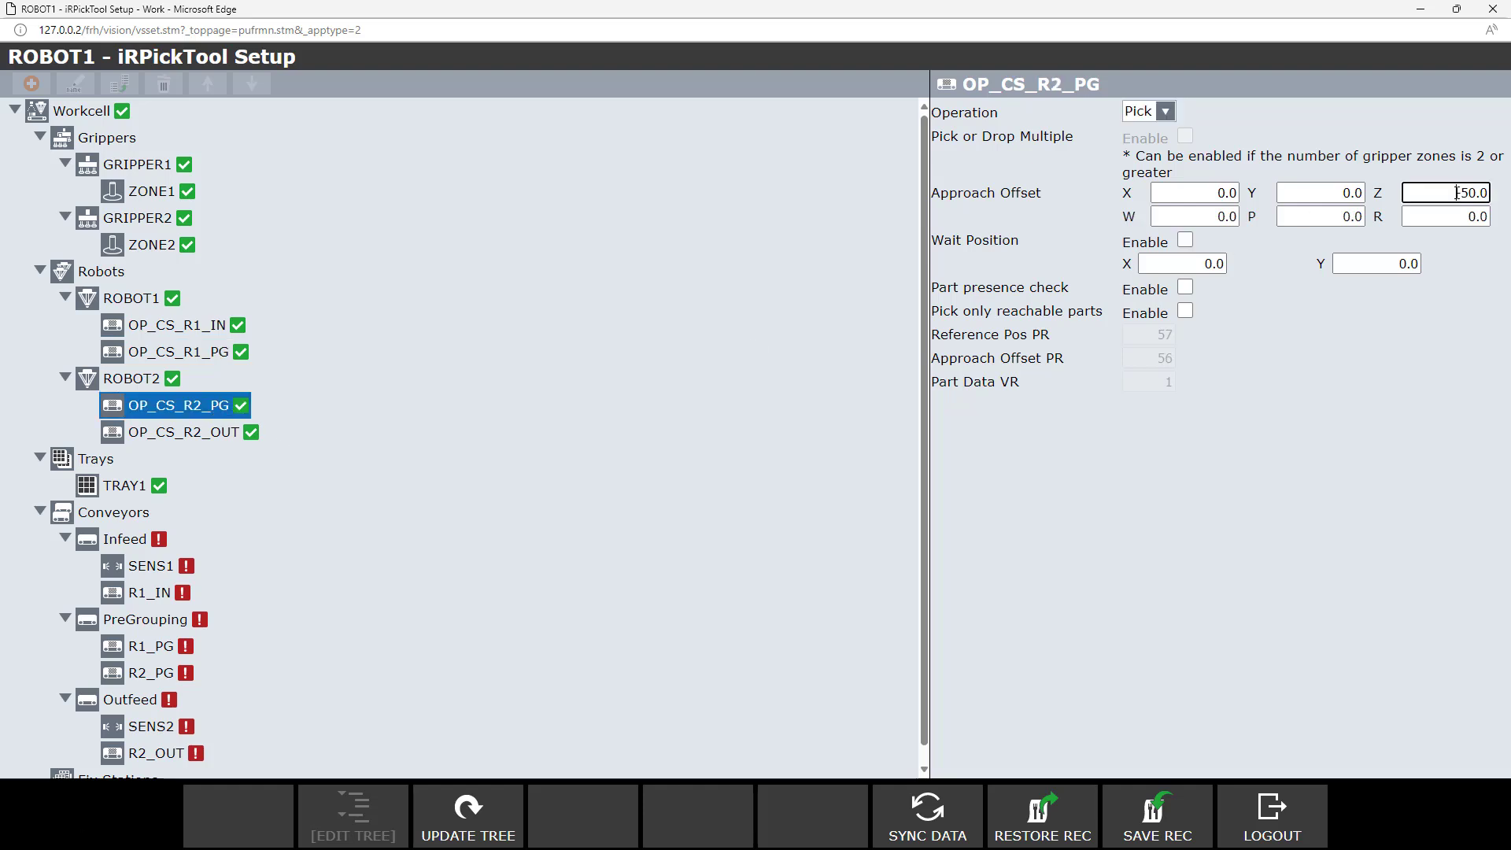
left_click(1186, 240)
left_click(1157, 828)
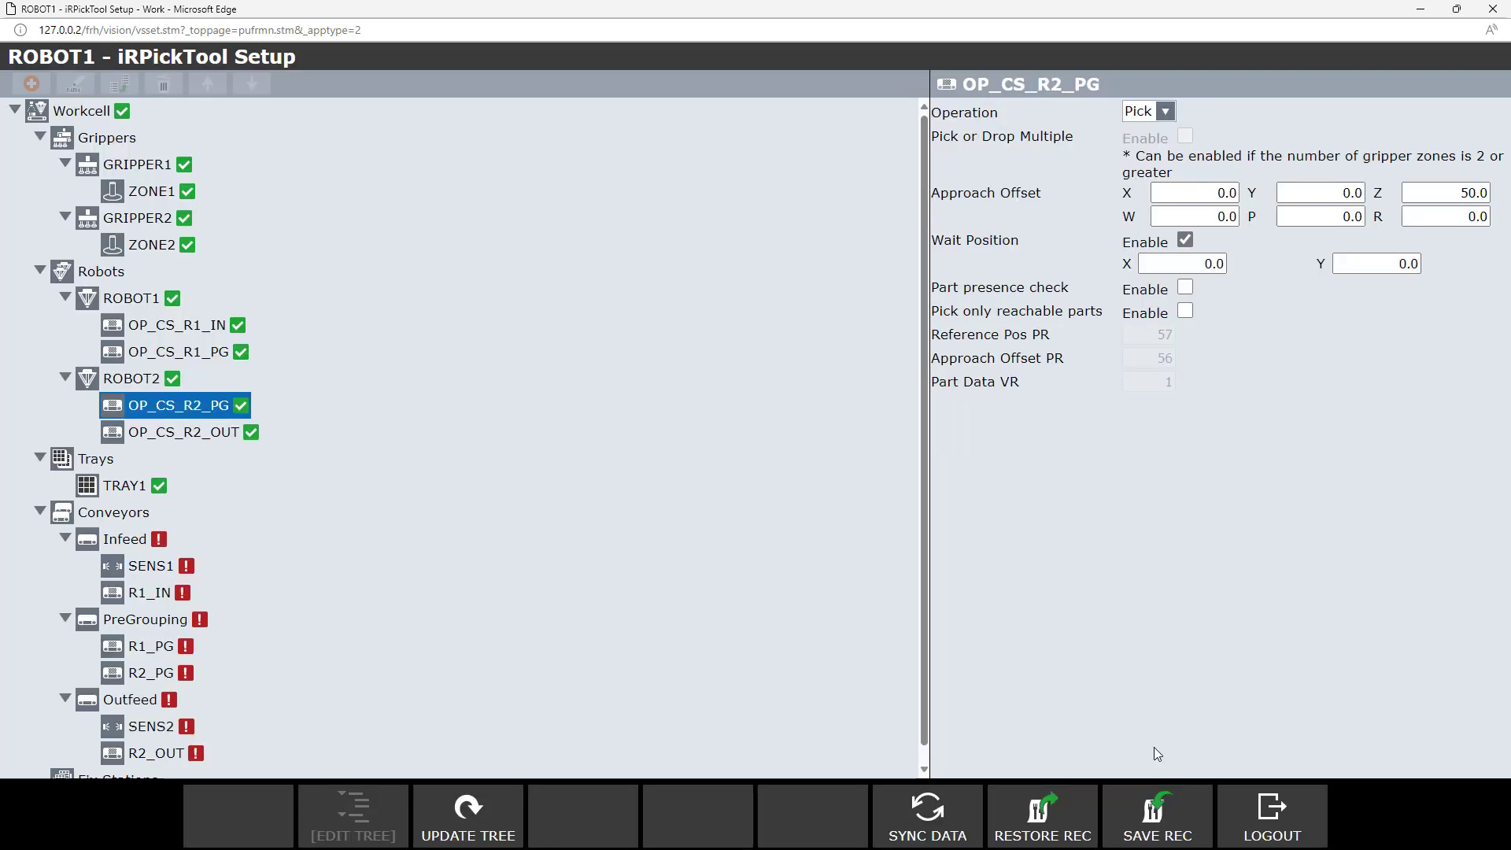
Set the approach offset Z of ROBOT2's operation OP_CS_R2_OUT to 50.0 and enable its wait position.
left_click(229, 435)
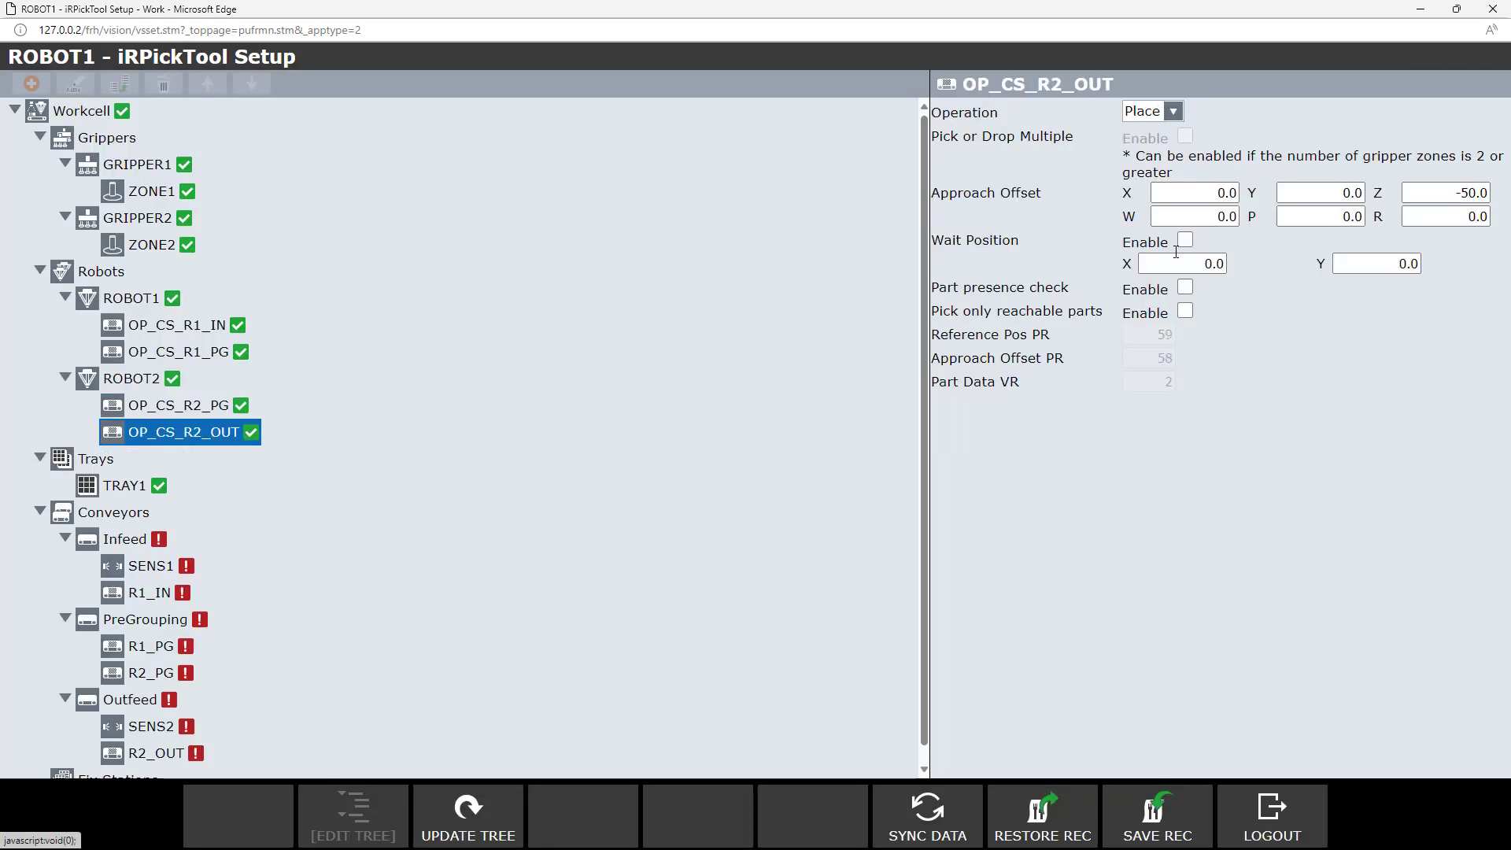
double_click(1452, 193)
left_click(1453, 196)
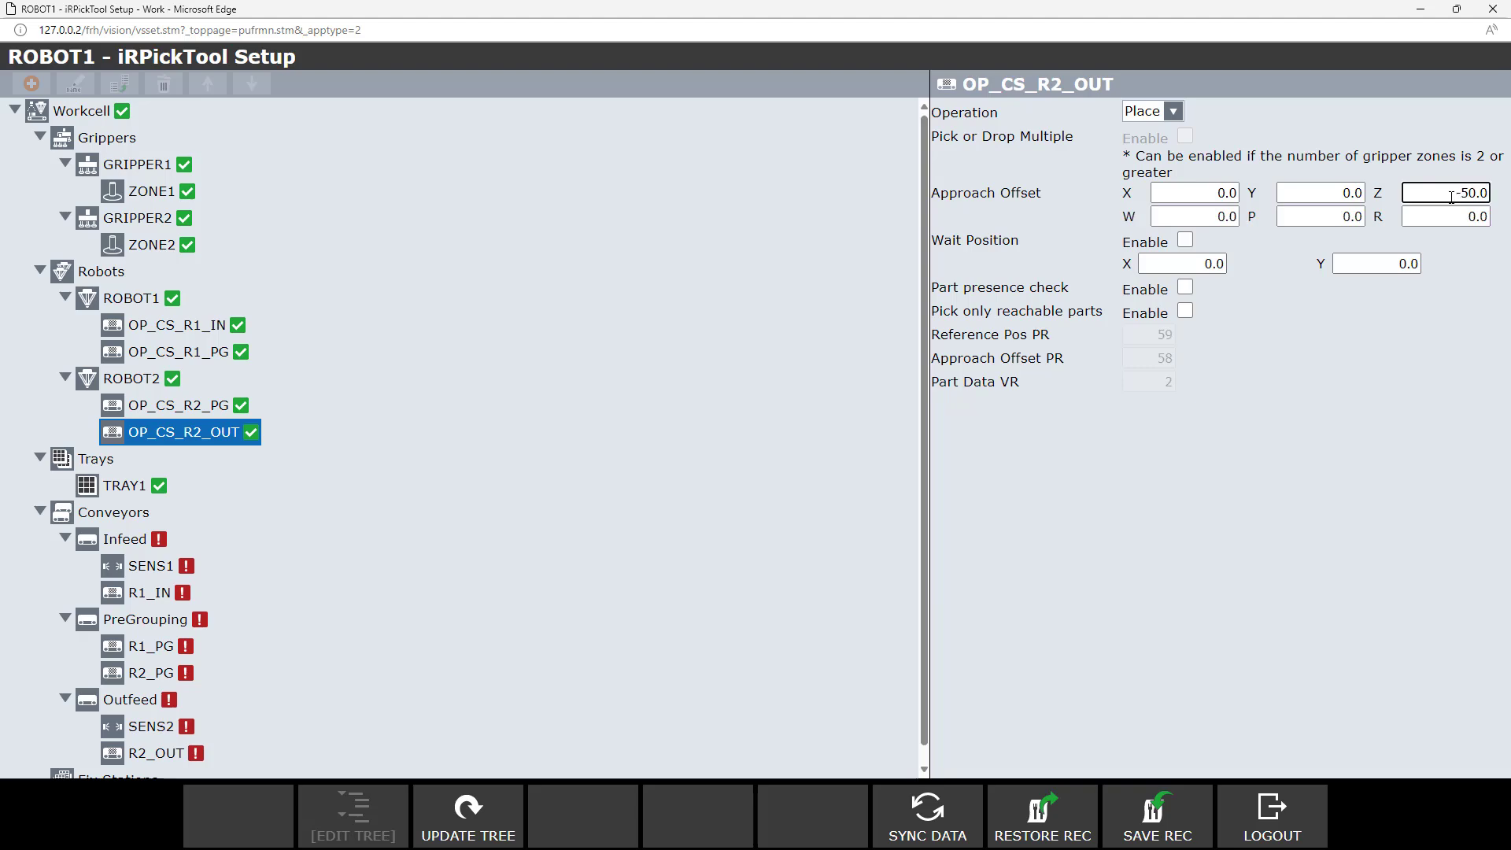
key("Delete")
left_click(1185, 240)
left_click(1155, 805)
Check the pick or place operation type of each of the four conveyor station operations under ROBOT1 and ROBOT2.
left_click(226, 326)
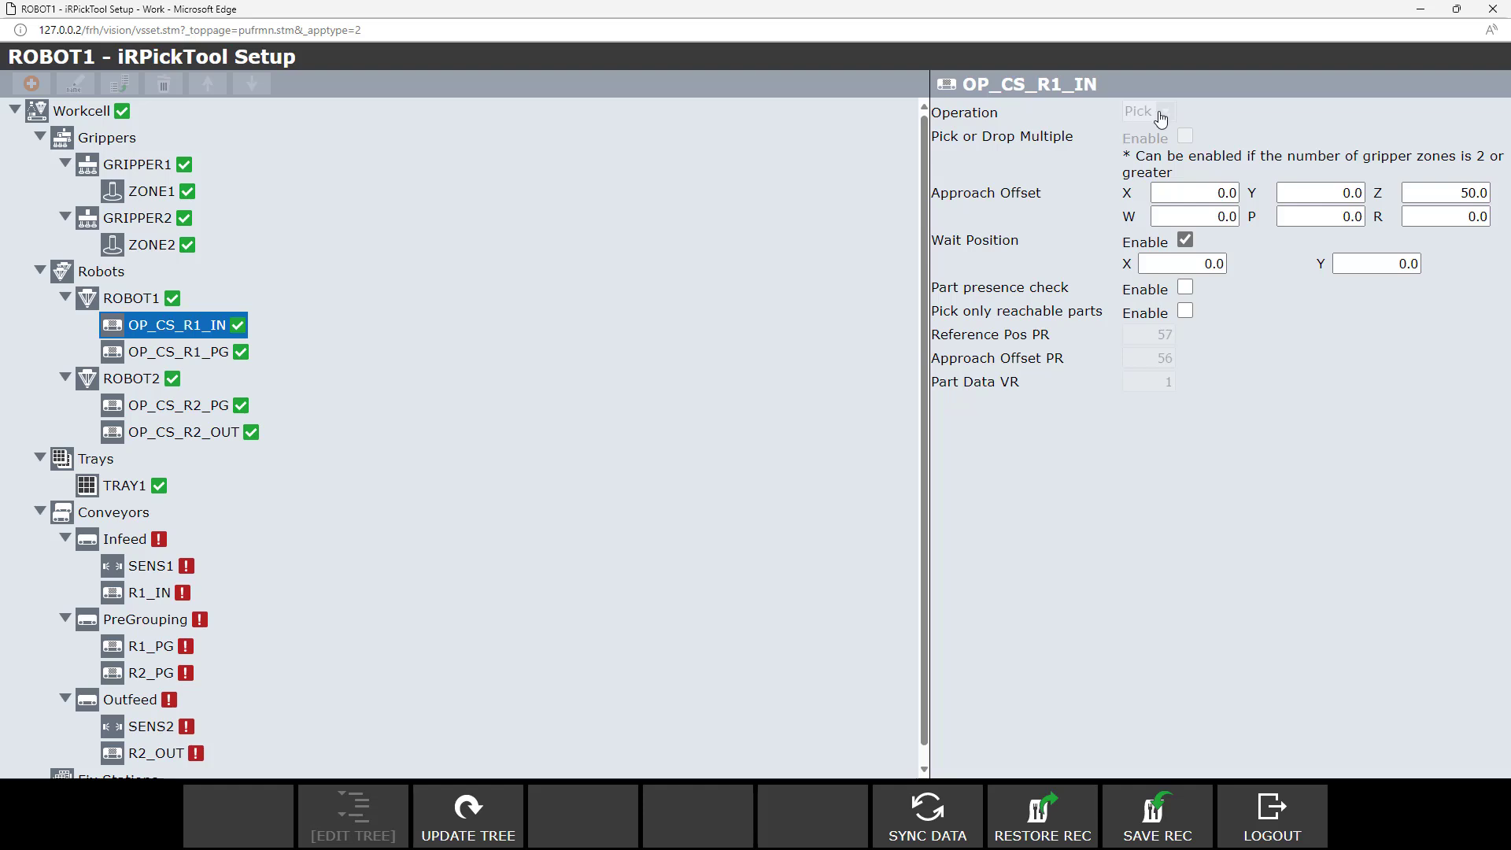
left_click(228, 360)
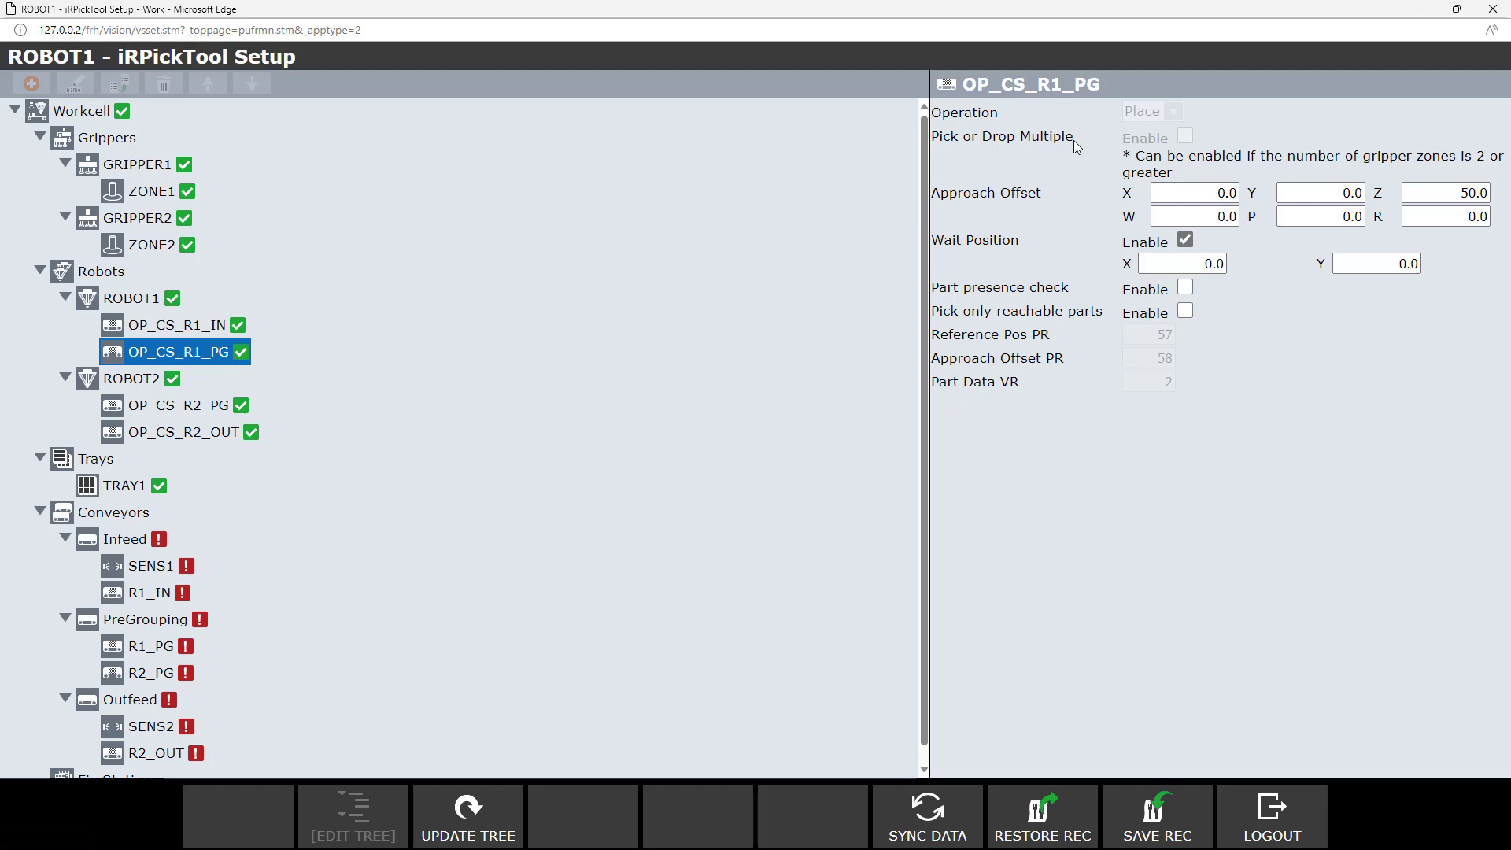
left_click(173, 413)
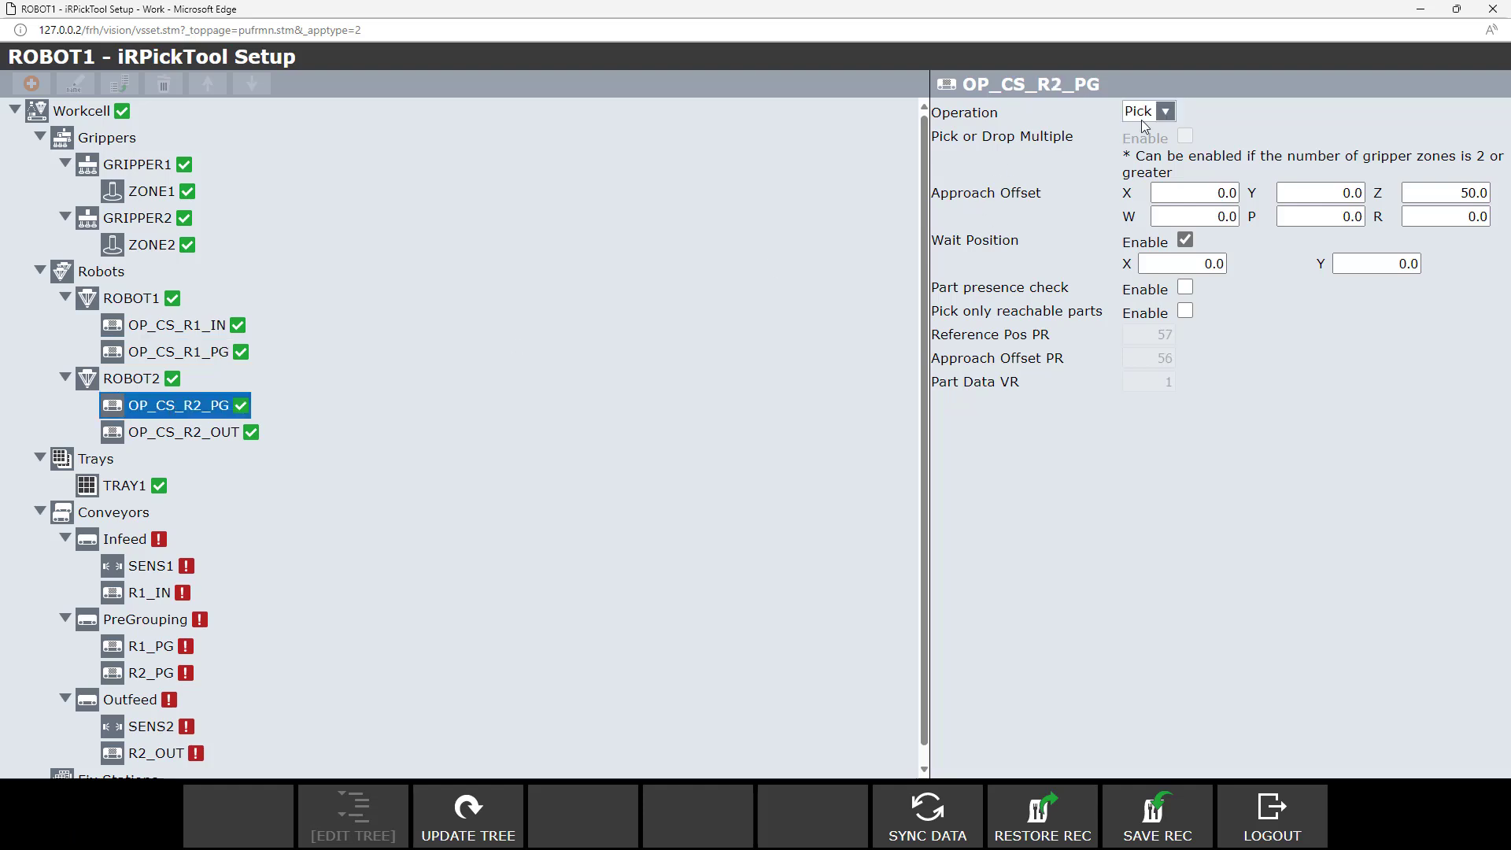
left_click(193, 435)
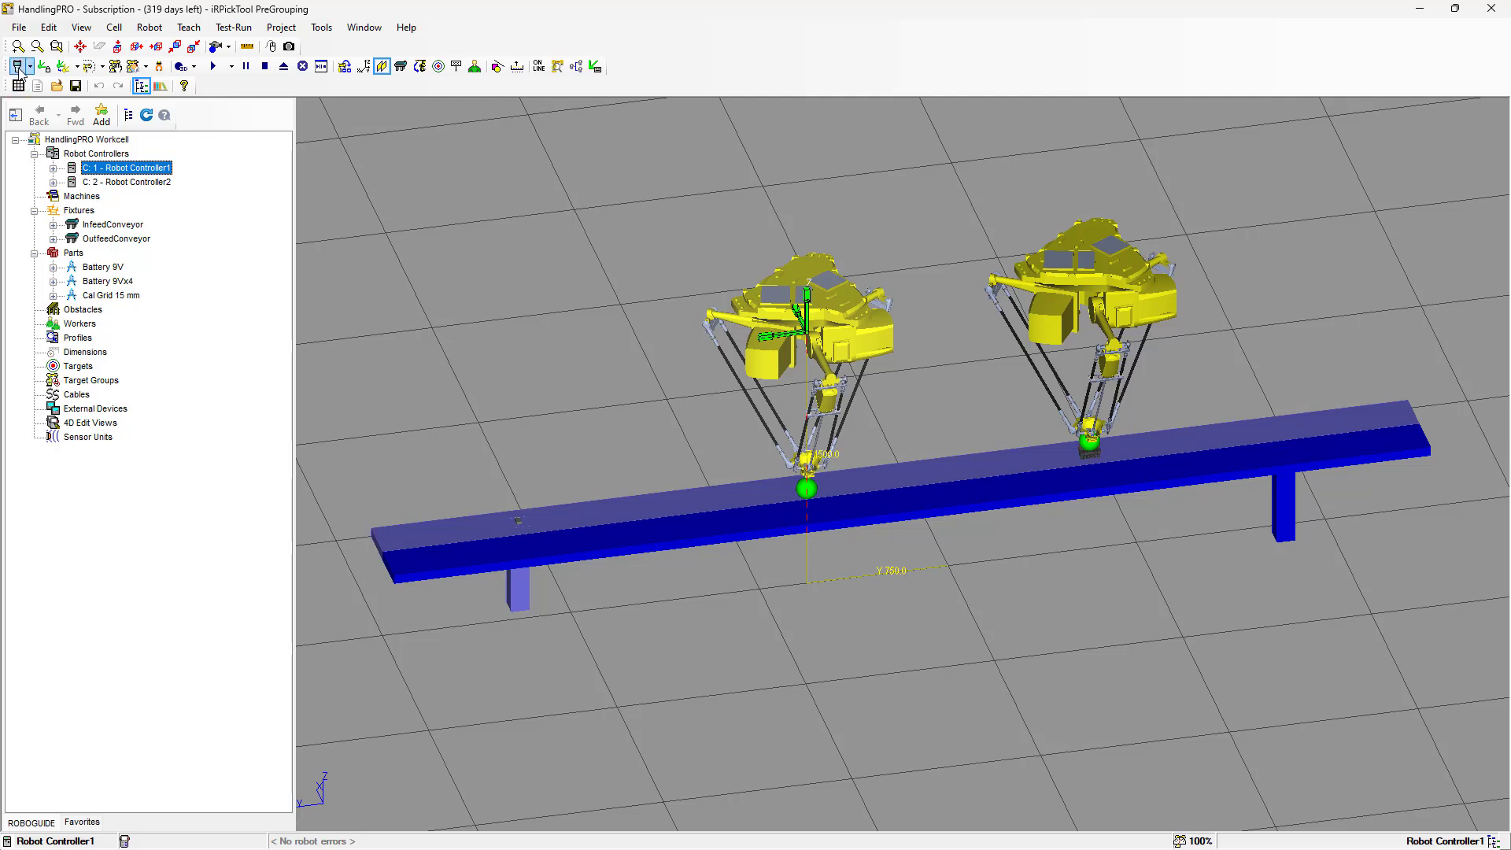
In HandlingPRO, open the teach pendant of Robot Controller1 and make tool frame 9 active.
left_click(18, 67)
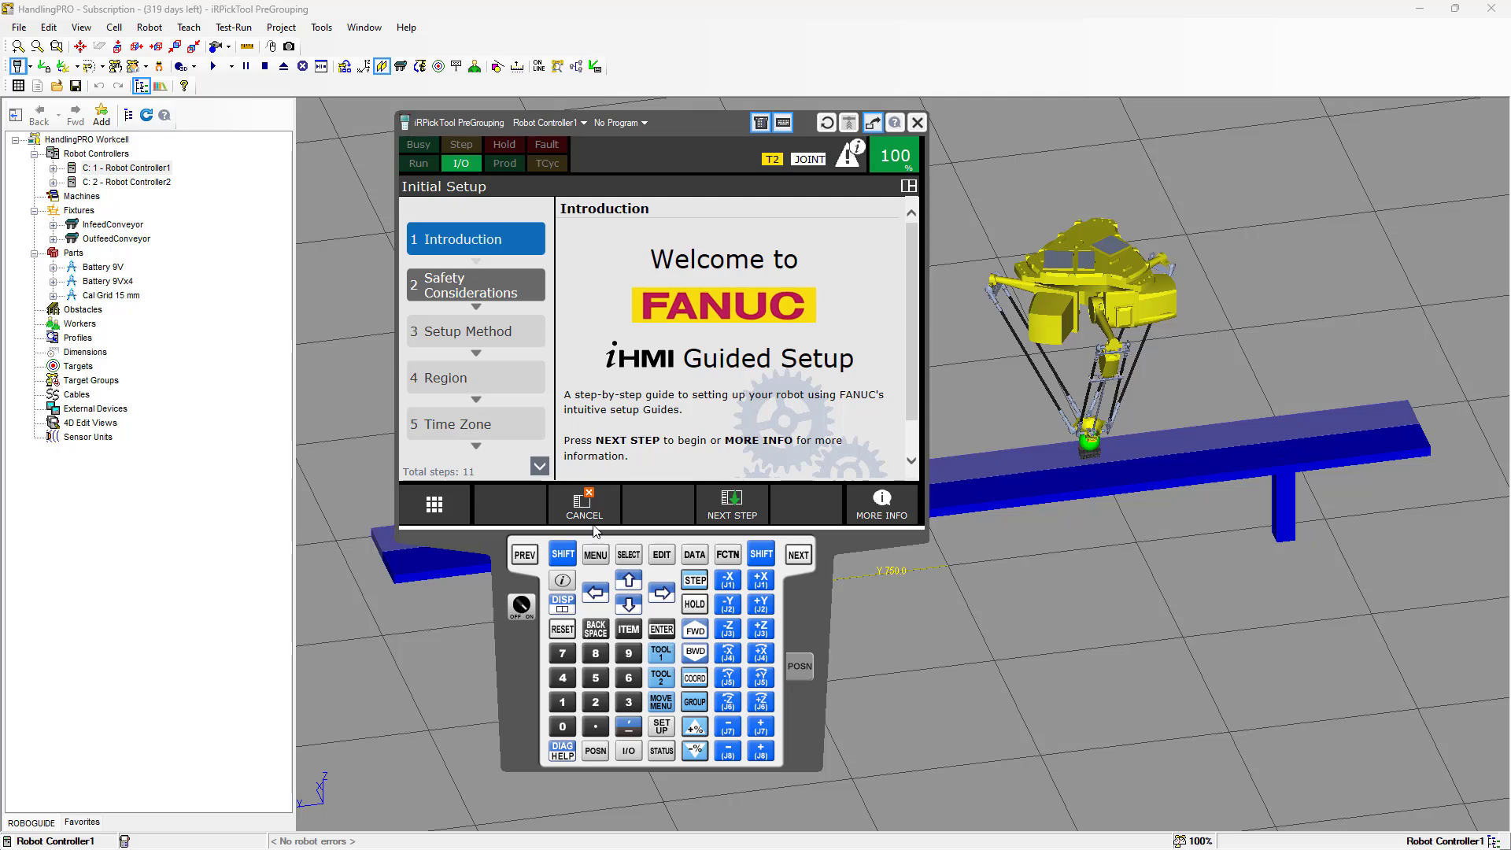
left_click(578, 559)
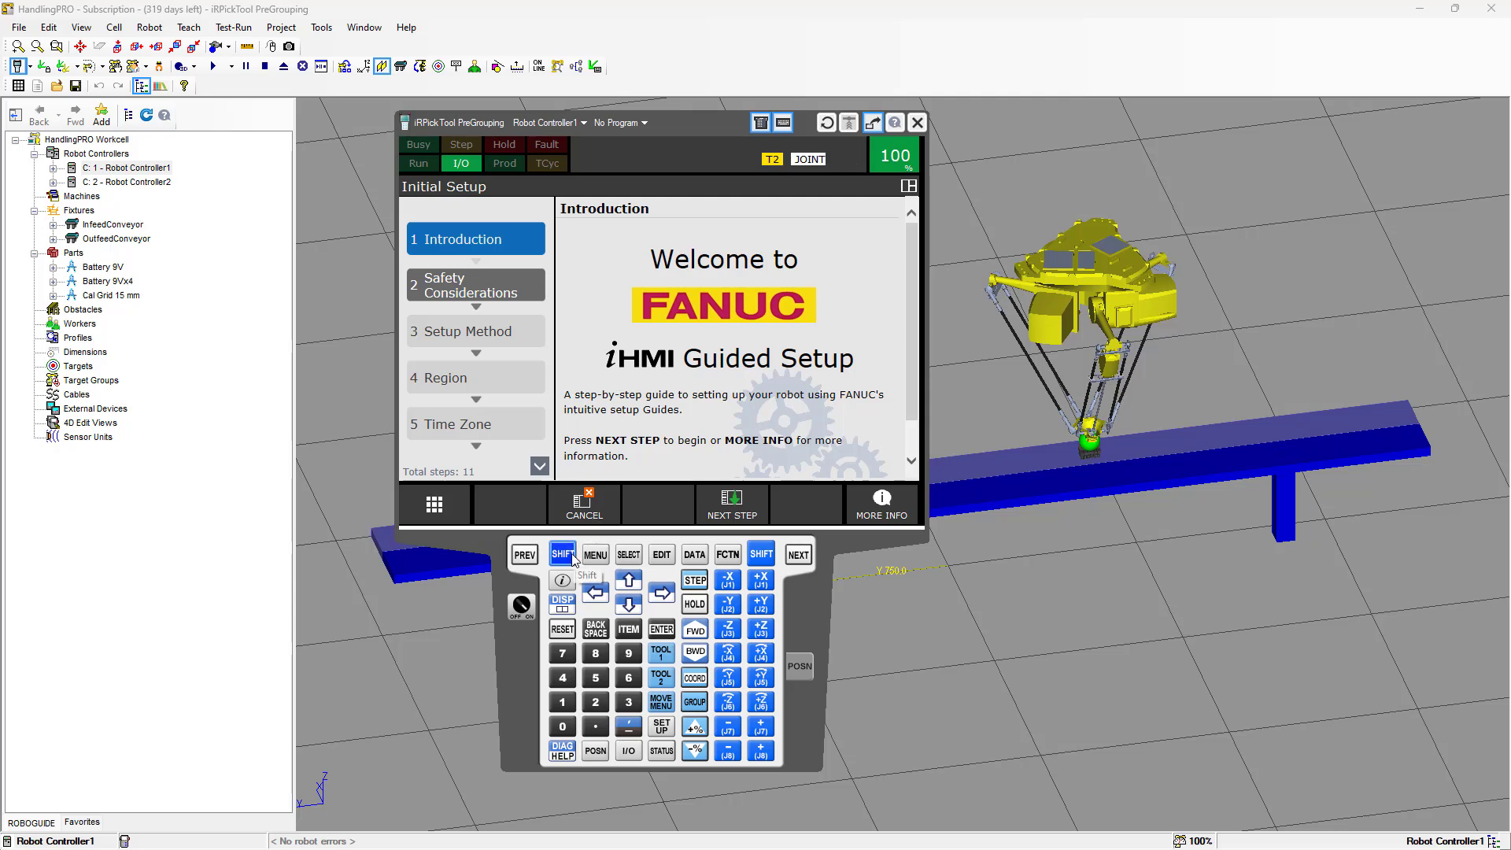
left_click(695, 679)
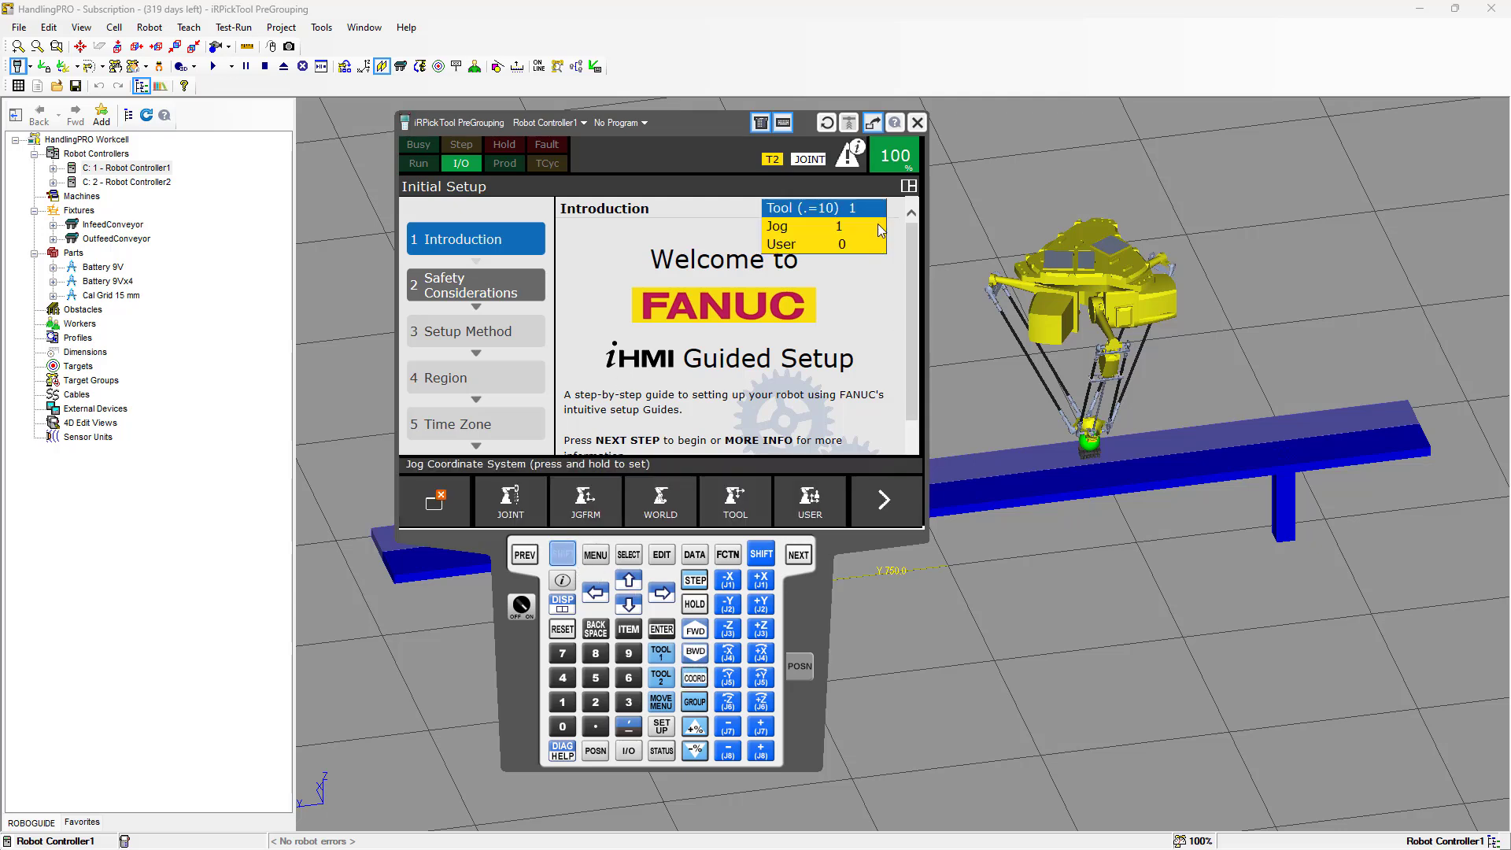
left_click(628, 656)
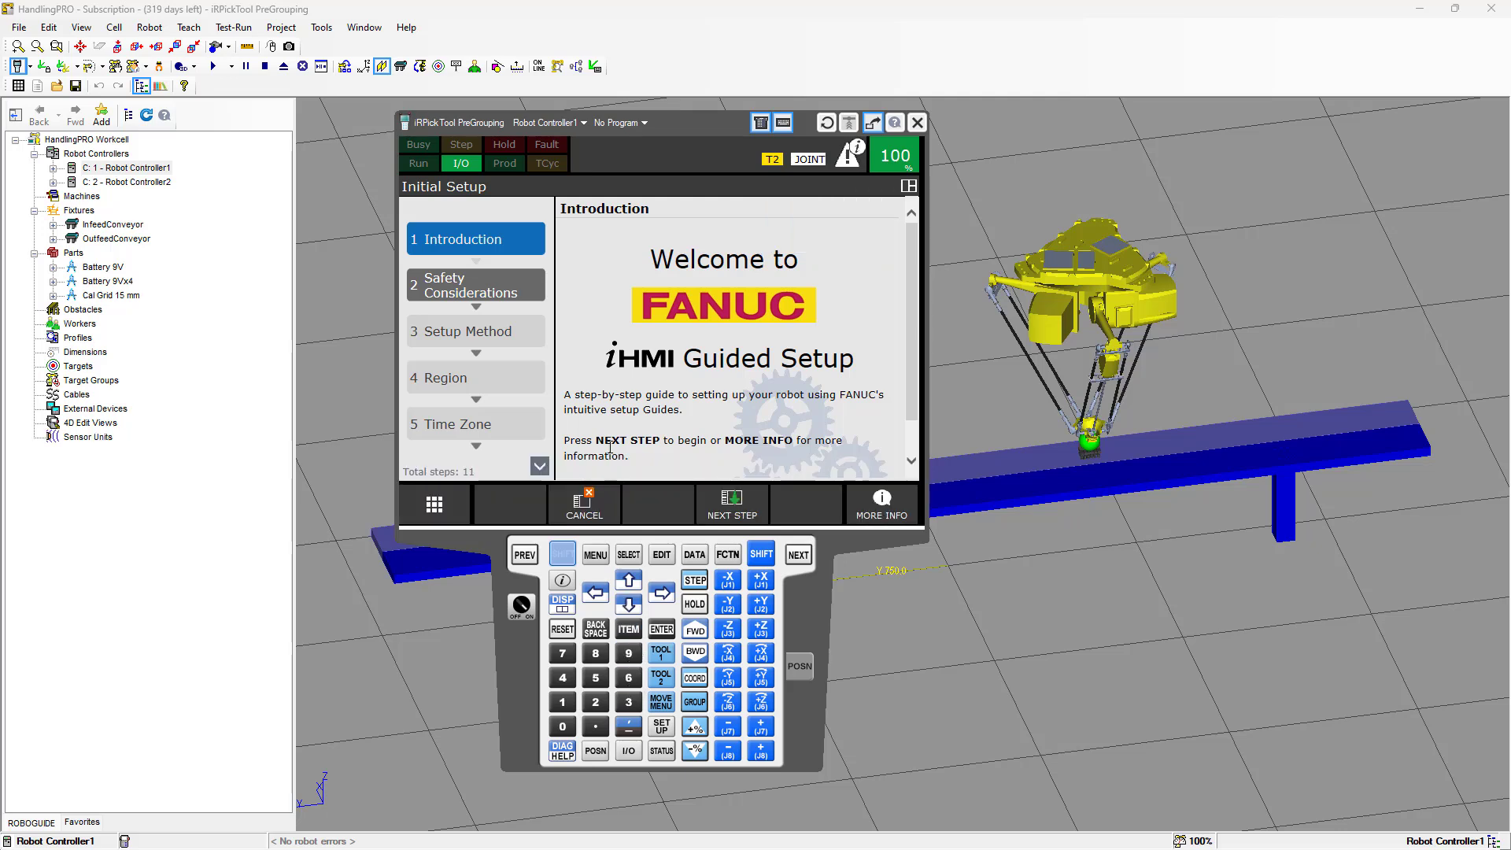
Switch the teach pendant to Robot Controller2 and make tool frame 9 active there.
left_click(585, 124)
left_click(549, 159)
left_click(568, 556)
left_click(696, 678)
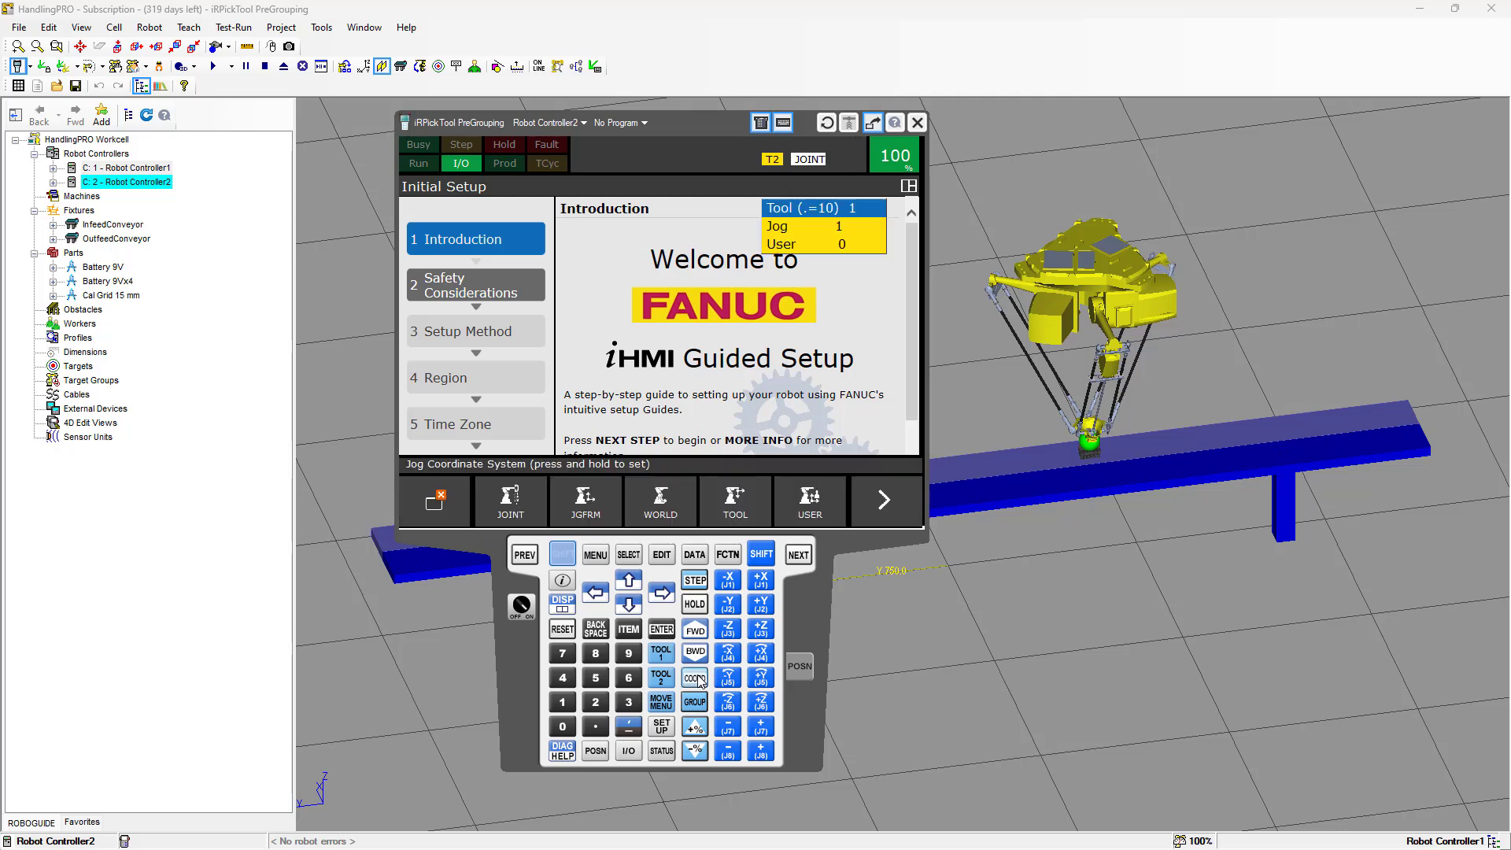
left_click(631, 655)
left_click(563, 555)
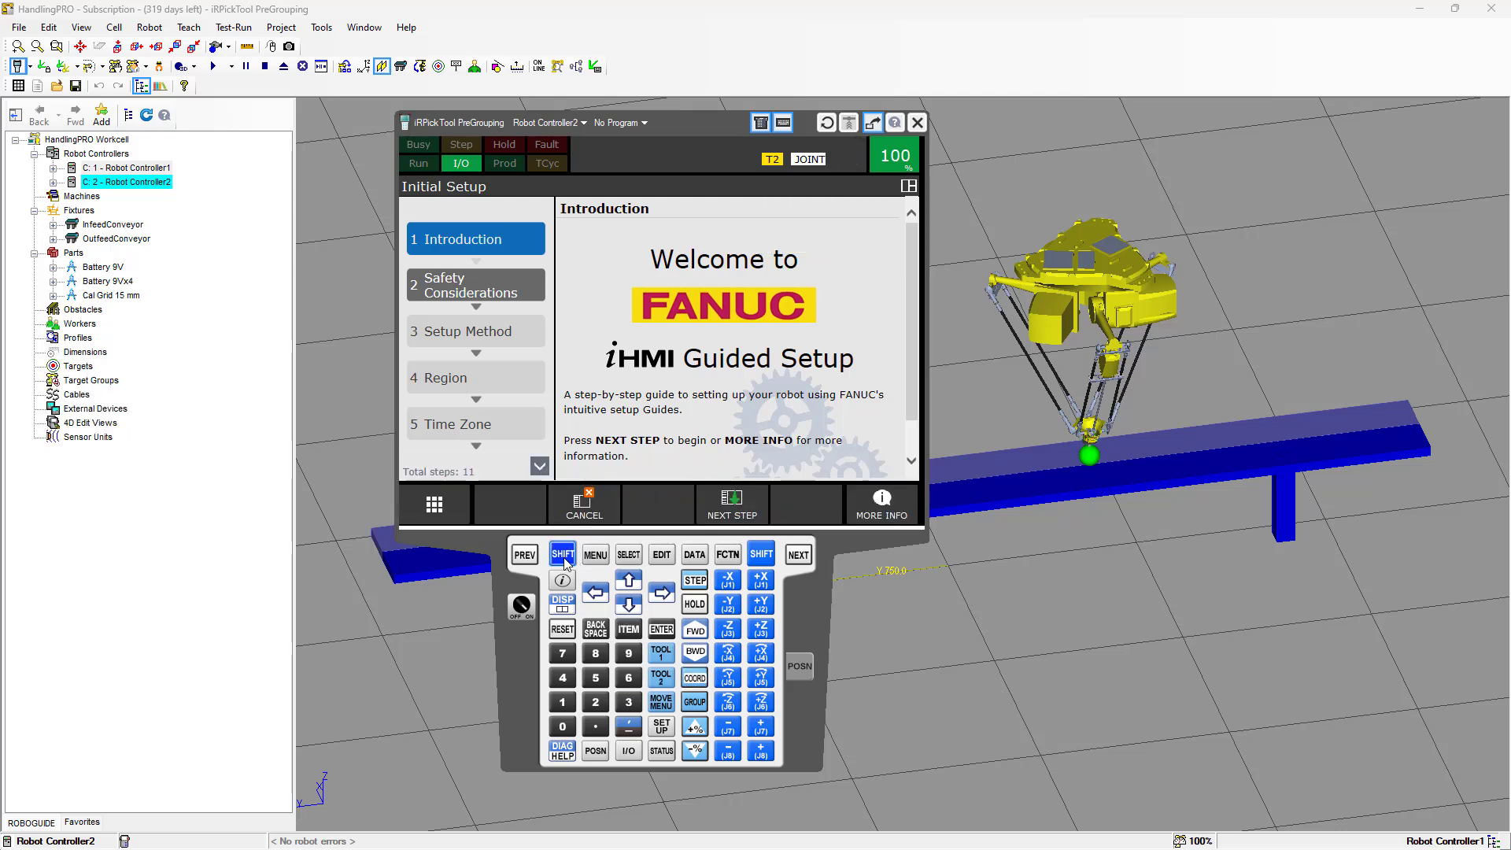
Switch the teach pendant back to Robot Controller1 and minimize the pendant window.
left_click(581, 124)
left_click(577, 148)
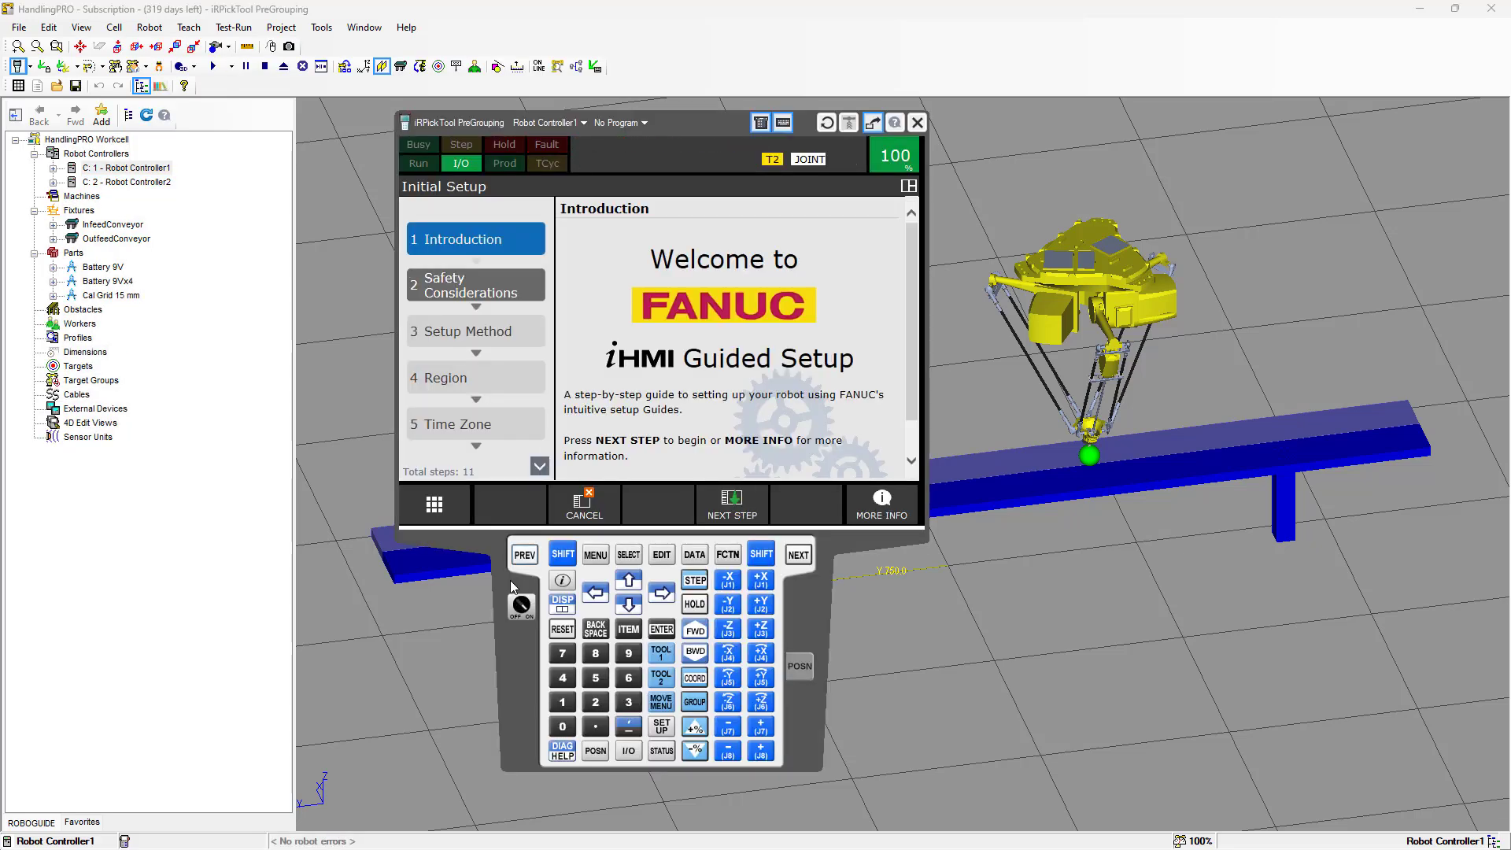
right_click(511, 640)
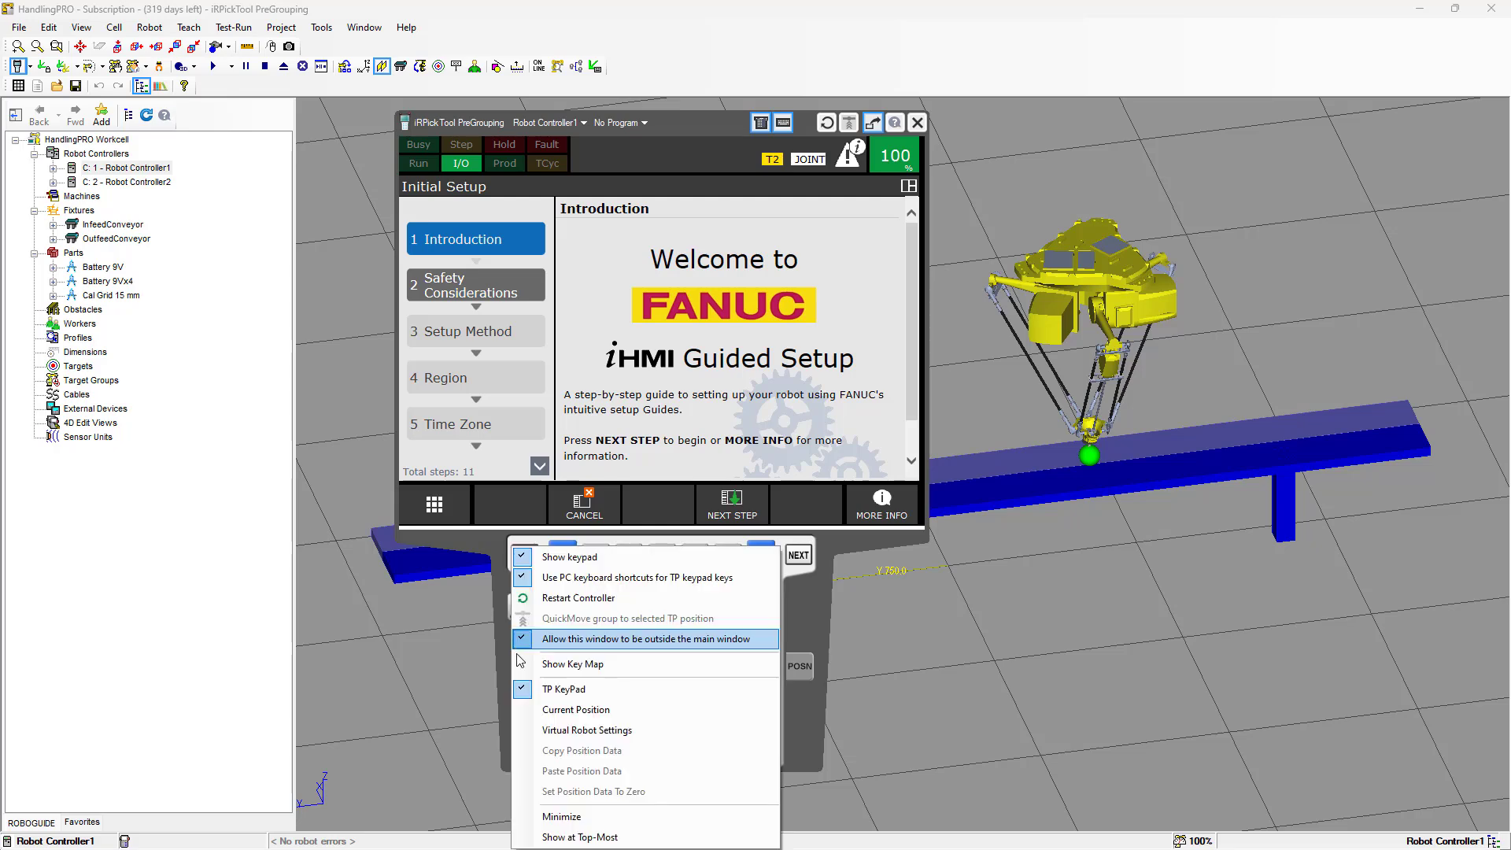
left_click(559, 817)
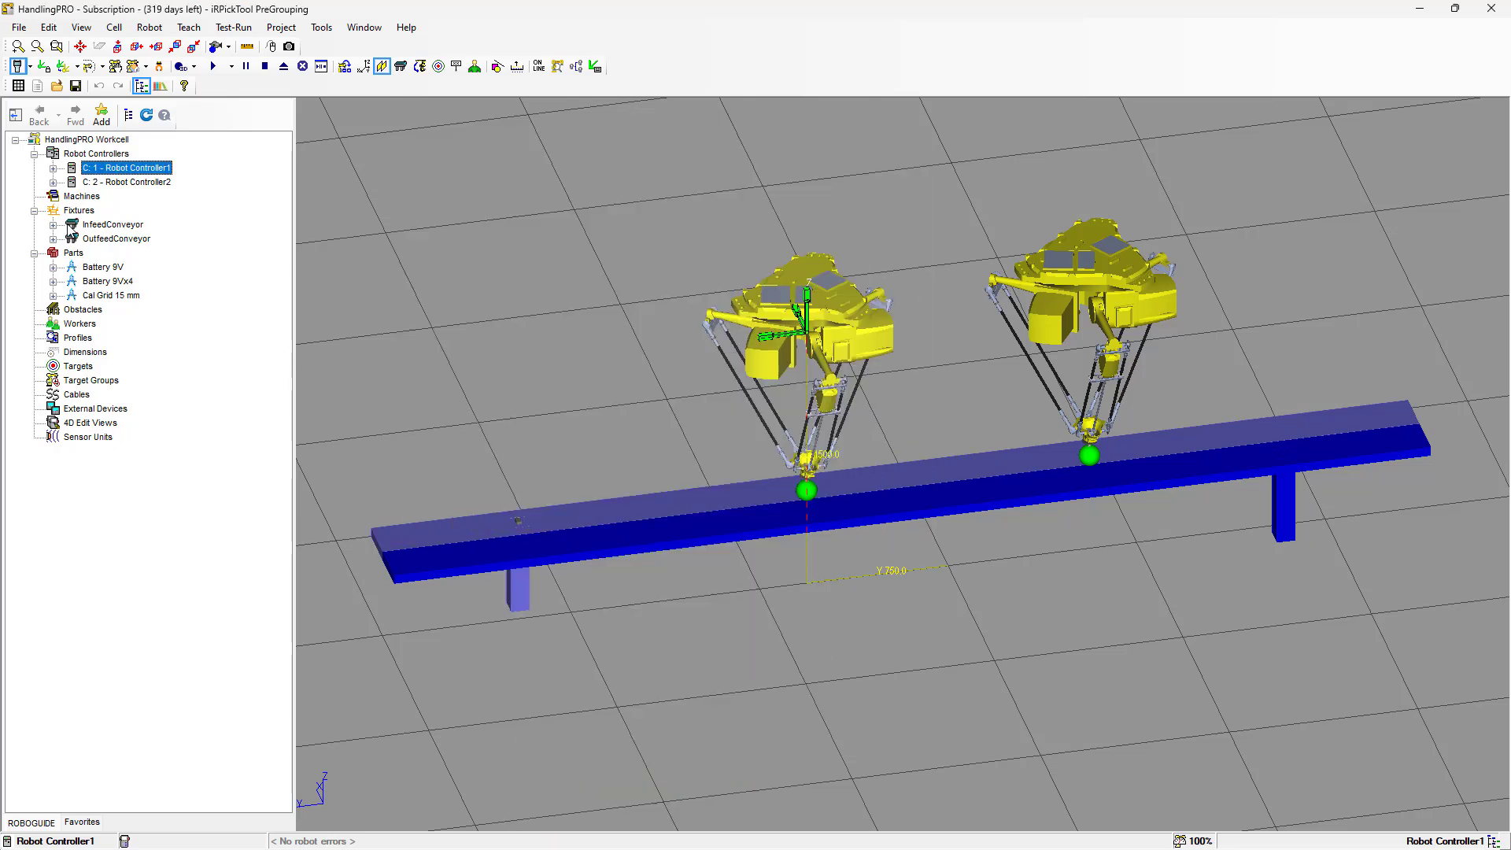
In the PartCarrierInfeed properties of InfeedConveyor, make the Battery 9V part invisible at both teach time and run time.
left_click(54, 226)
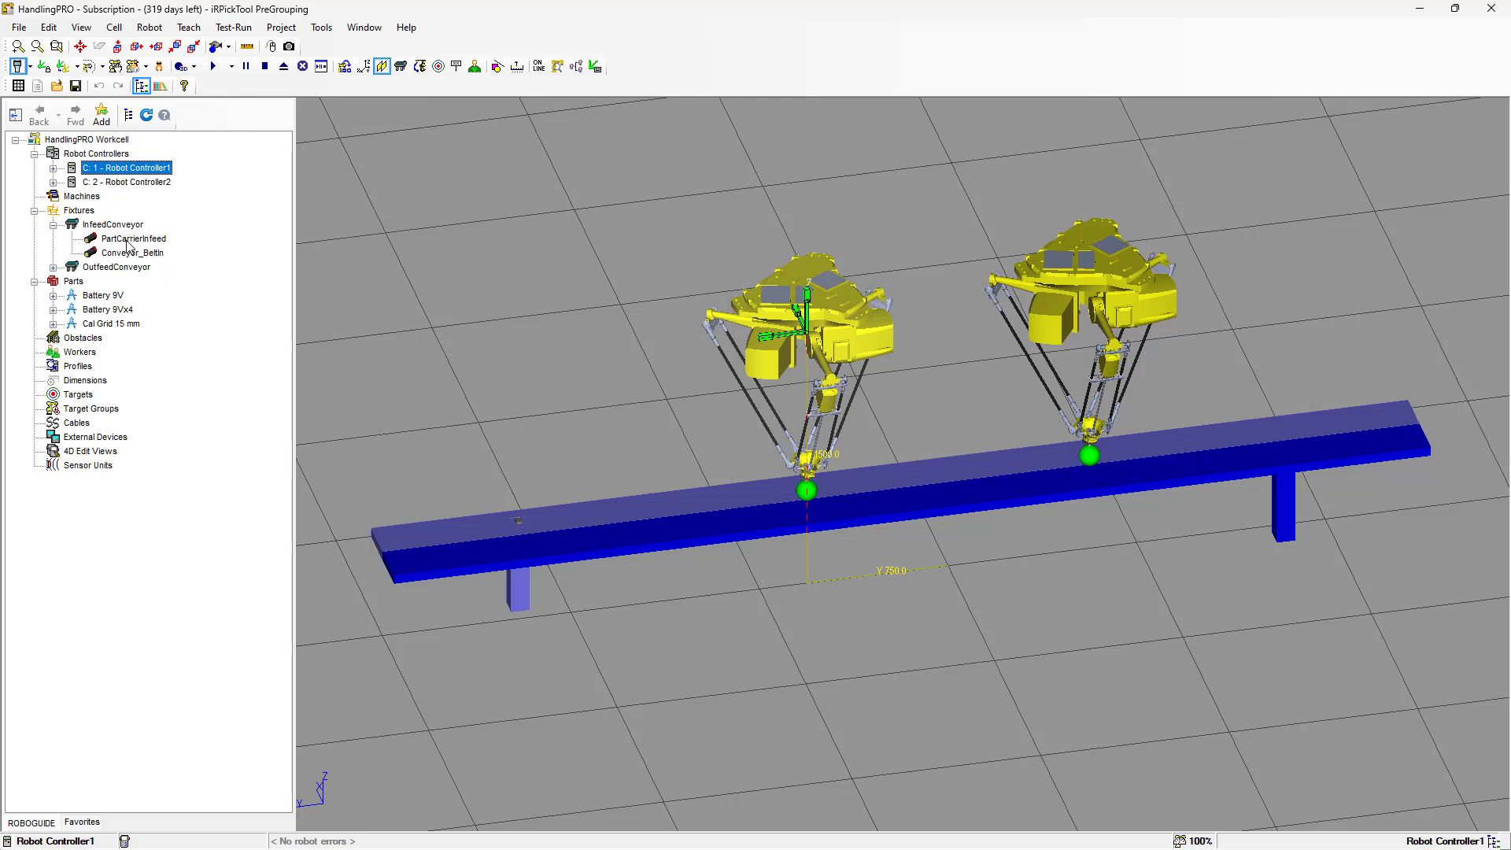
left_click(126, 239)
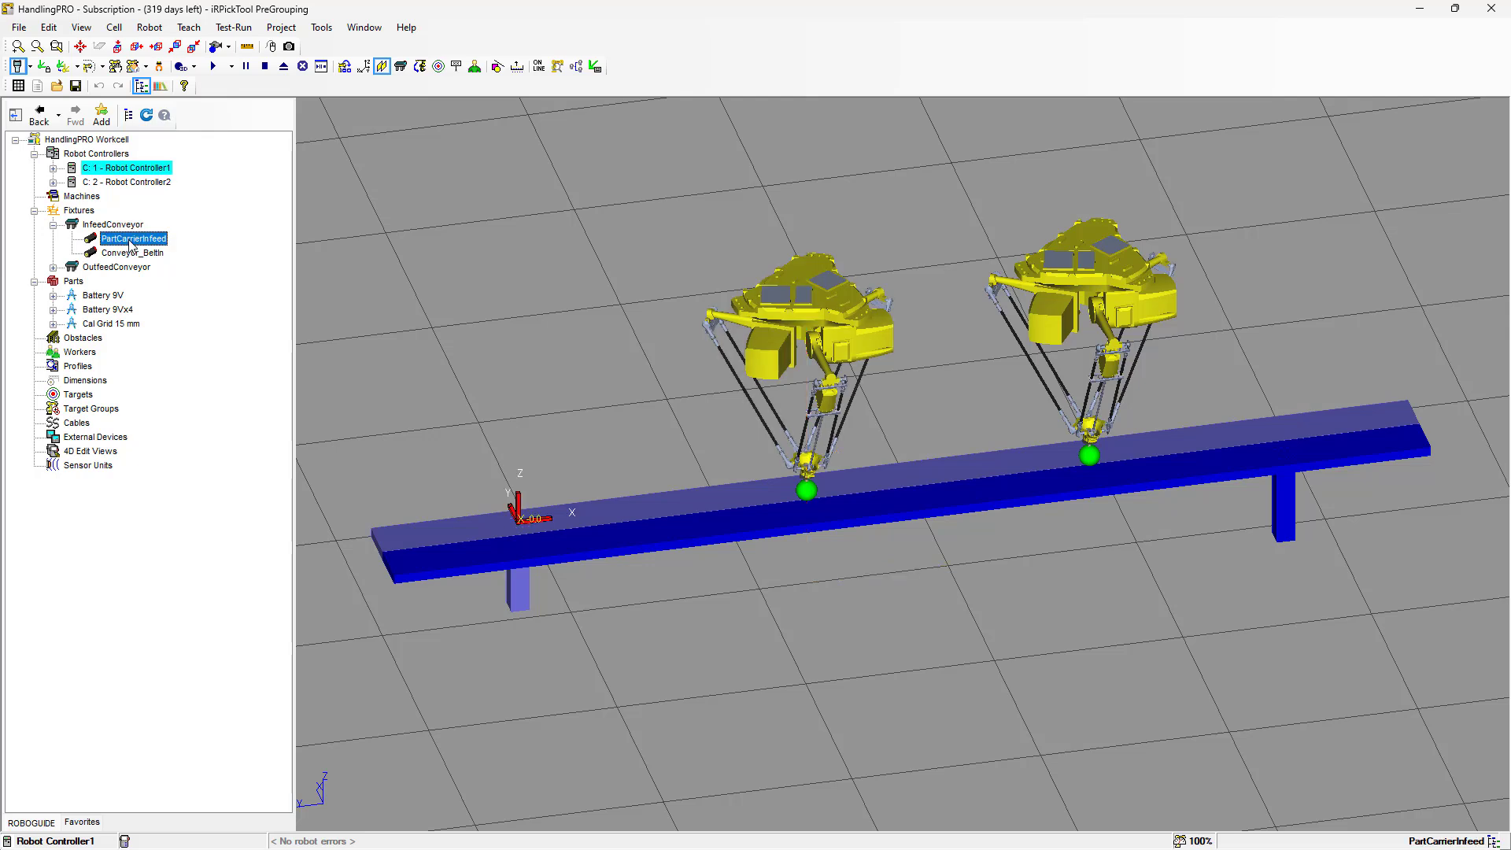
right_click(126, 239)
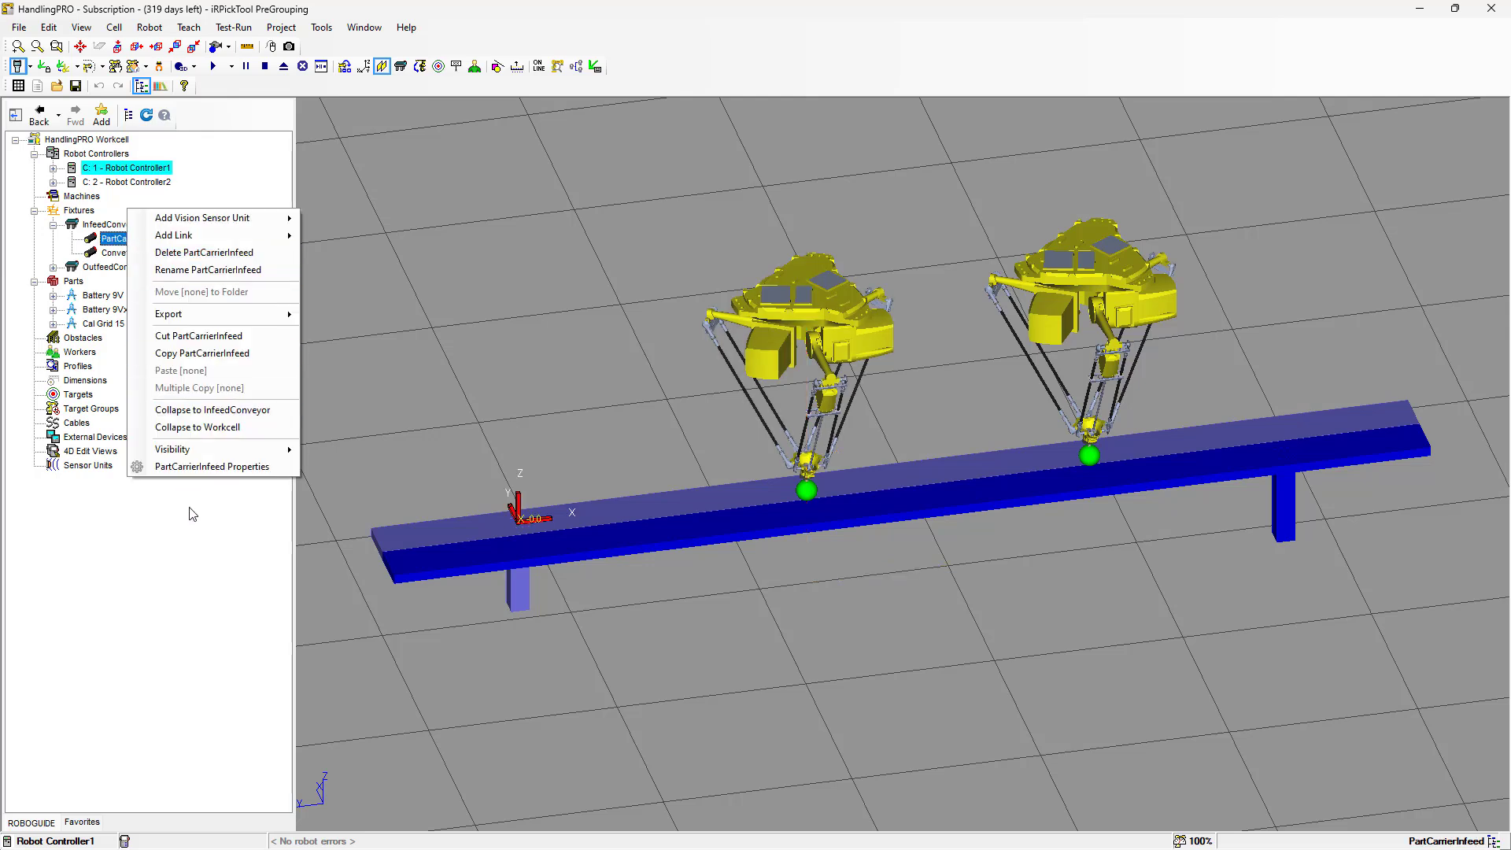
left_click(208, 467)
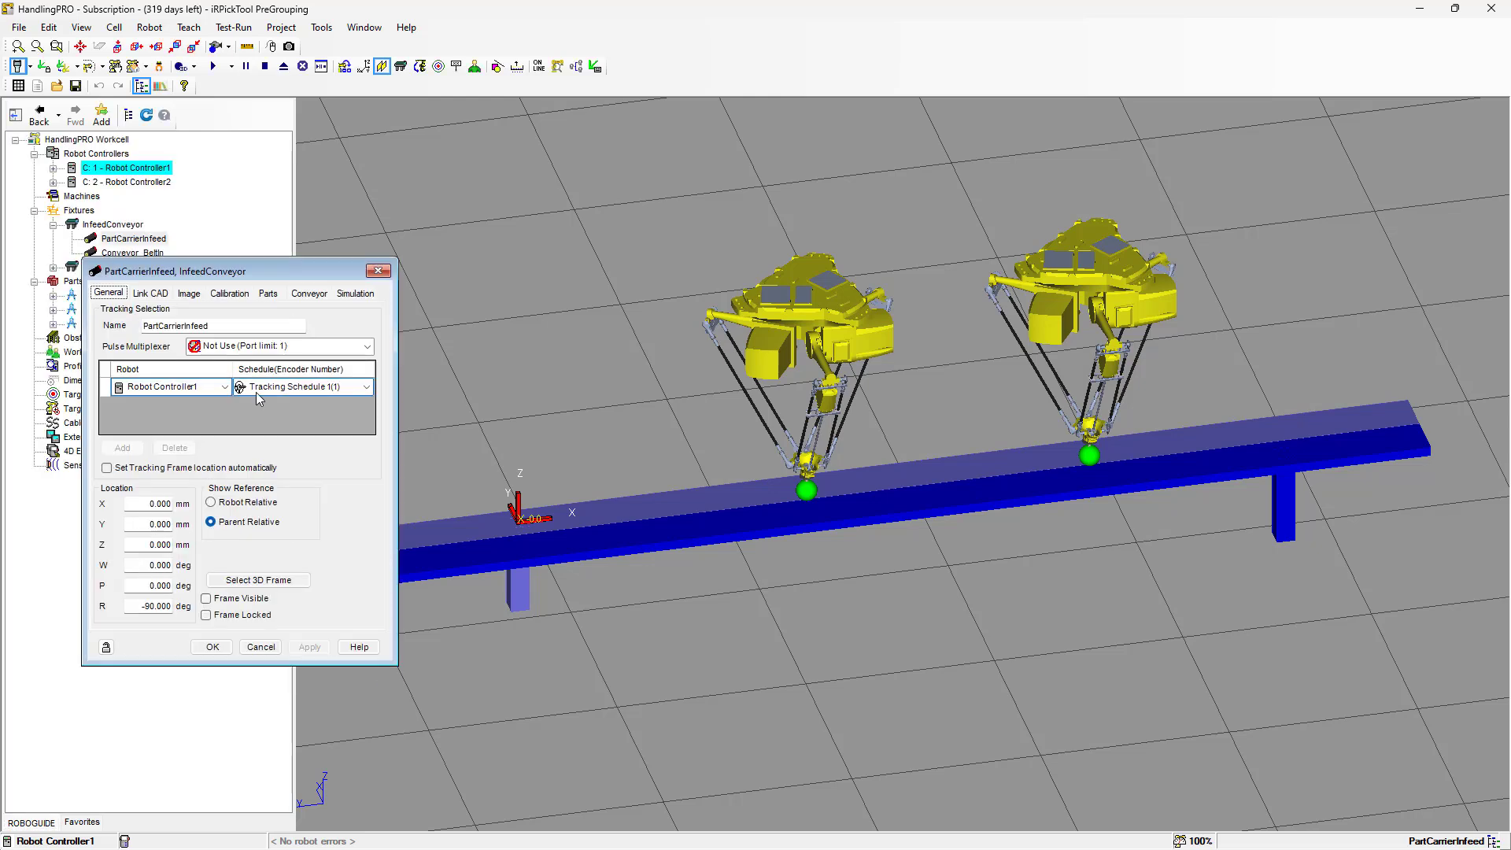
left_click(268, 294)
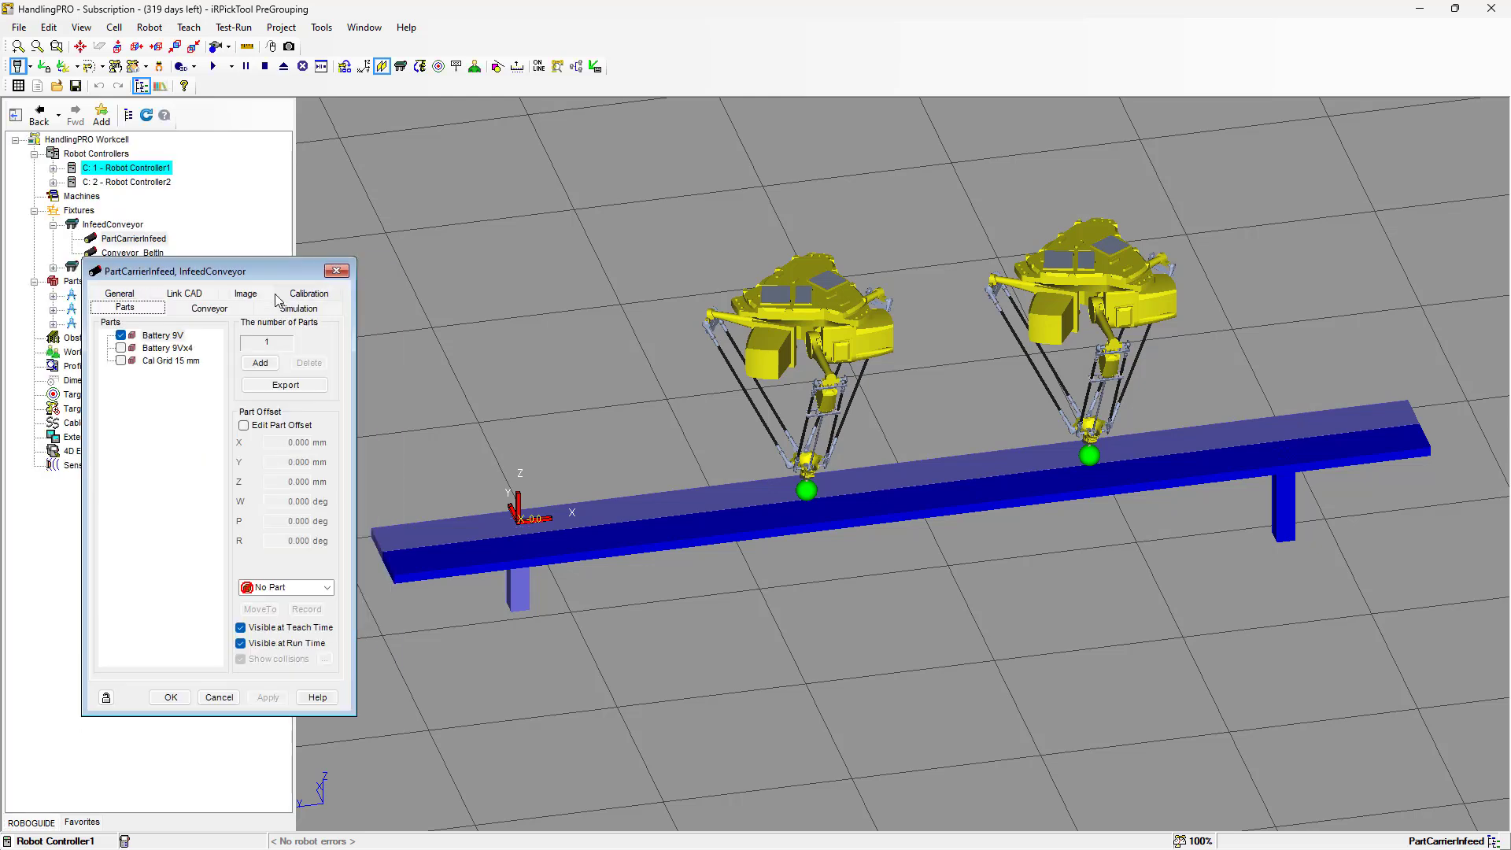
left_click(241, 628)
left_click(241, 644)
left_click(268, 698)
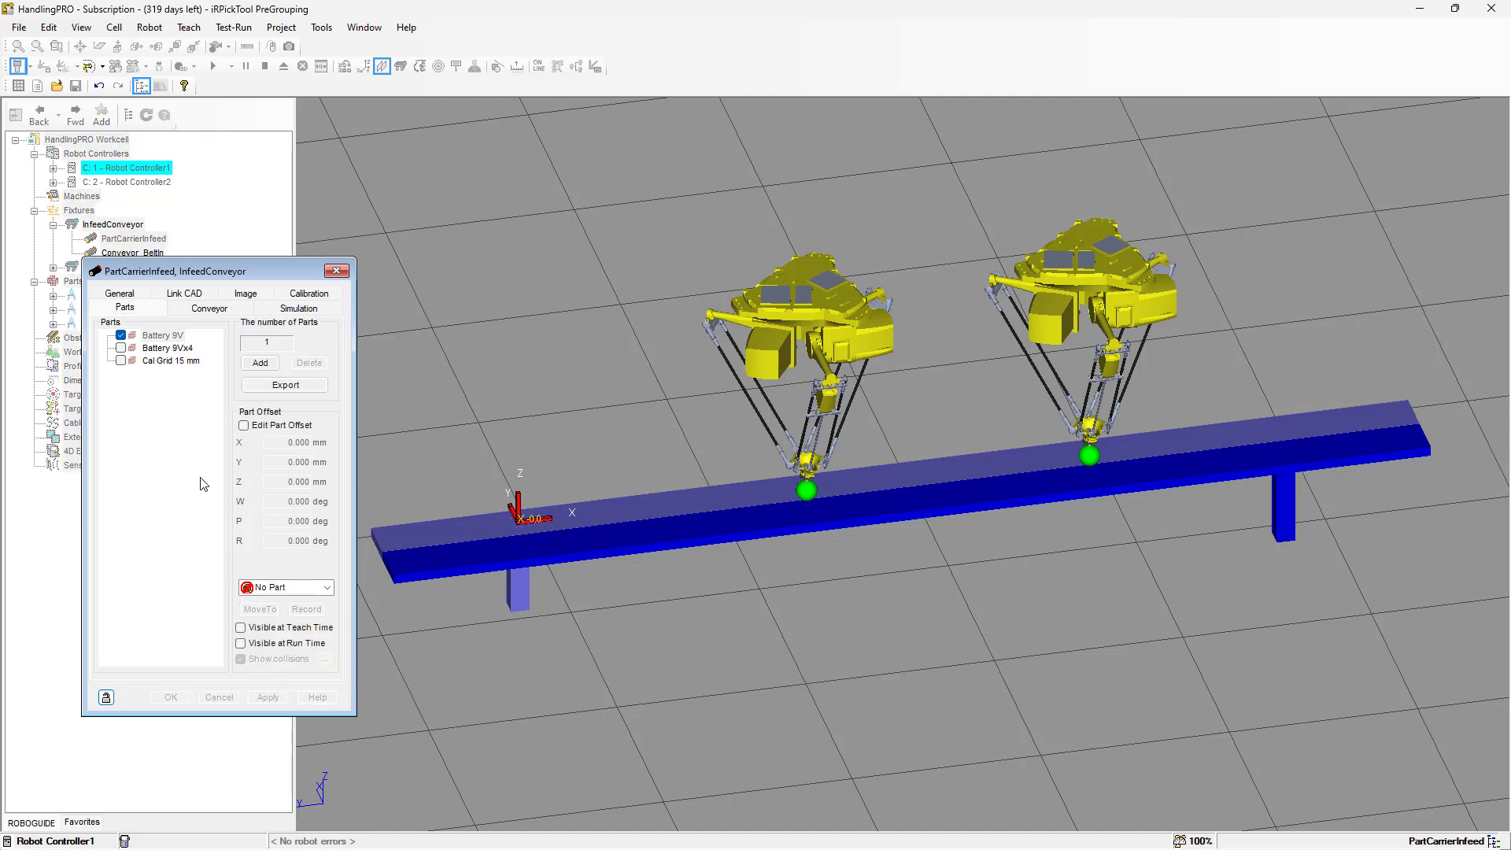
Attach the Cal Grid 15 mm part to PartCarrierInfeed and set its part offset Z to 1 mm.
left_click(121, 361)
left_click(267, 697)
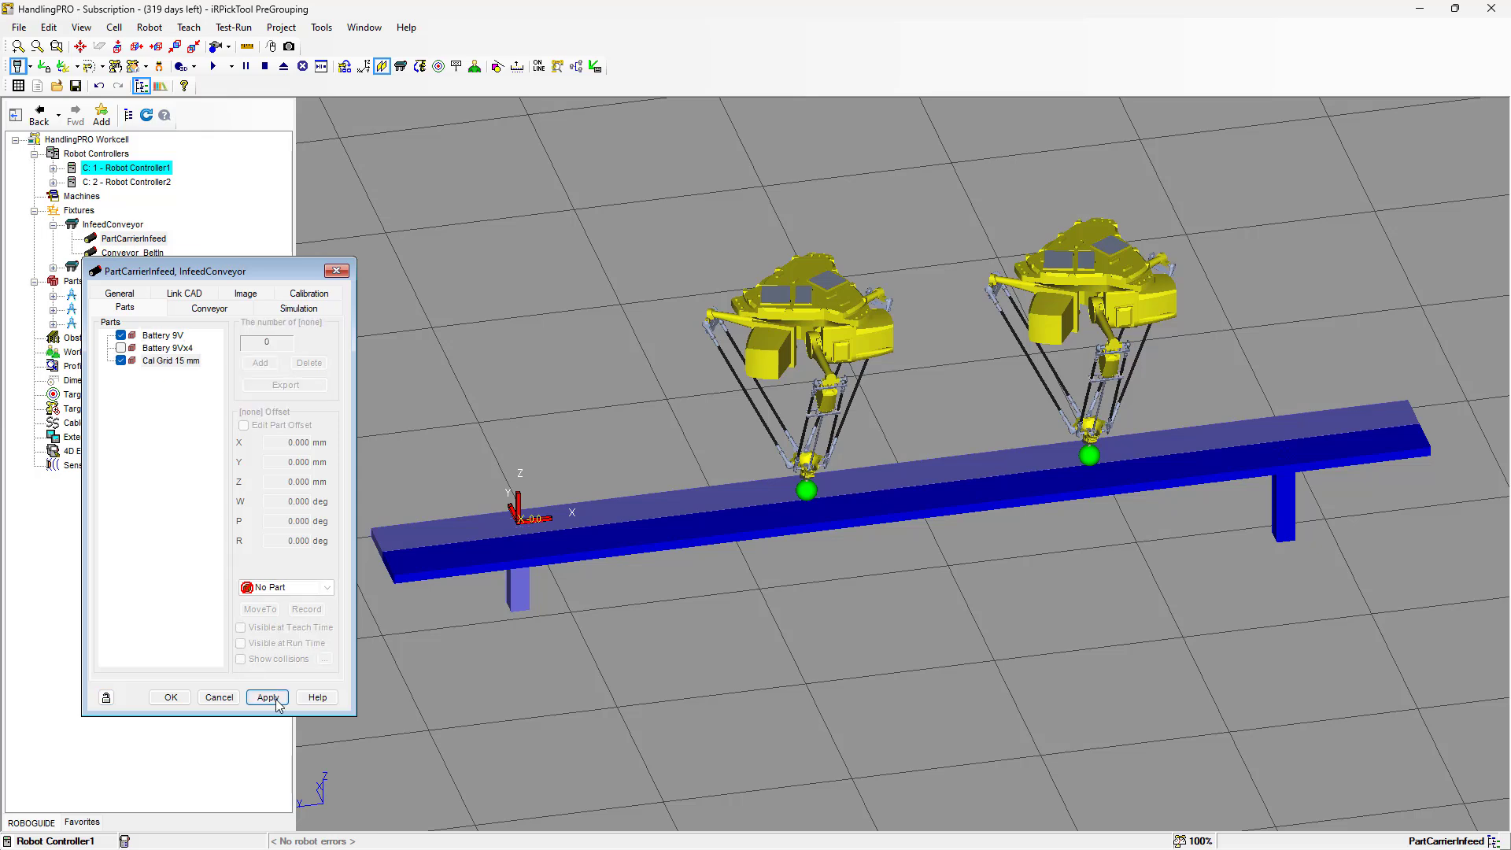
left_click(244, 426)
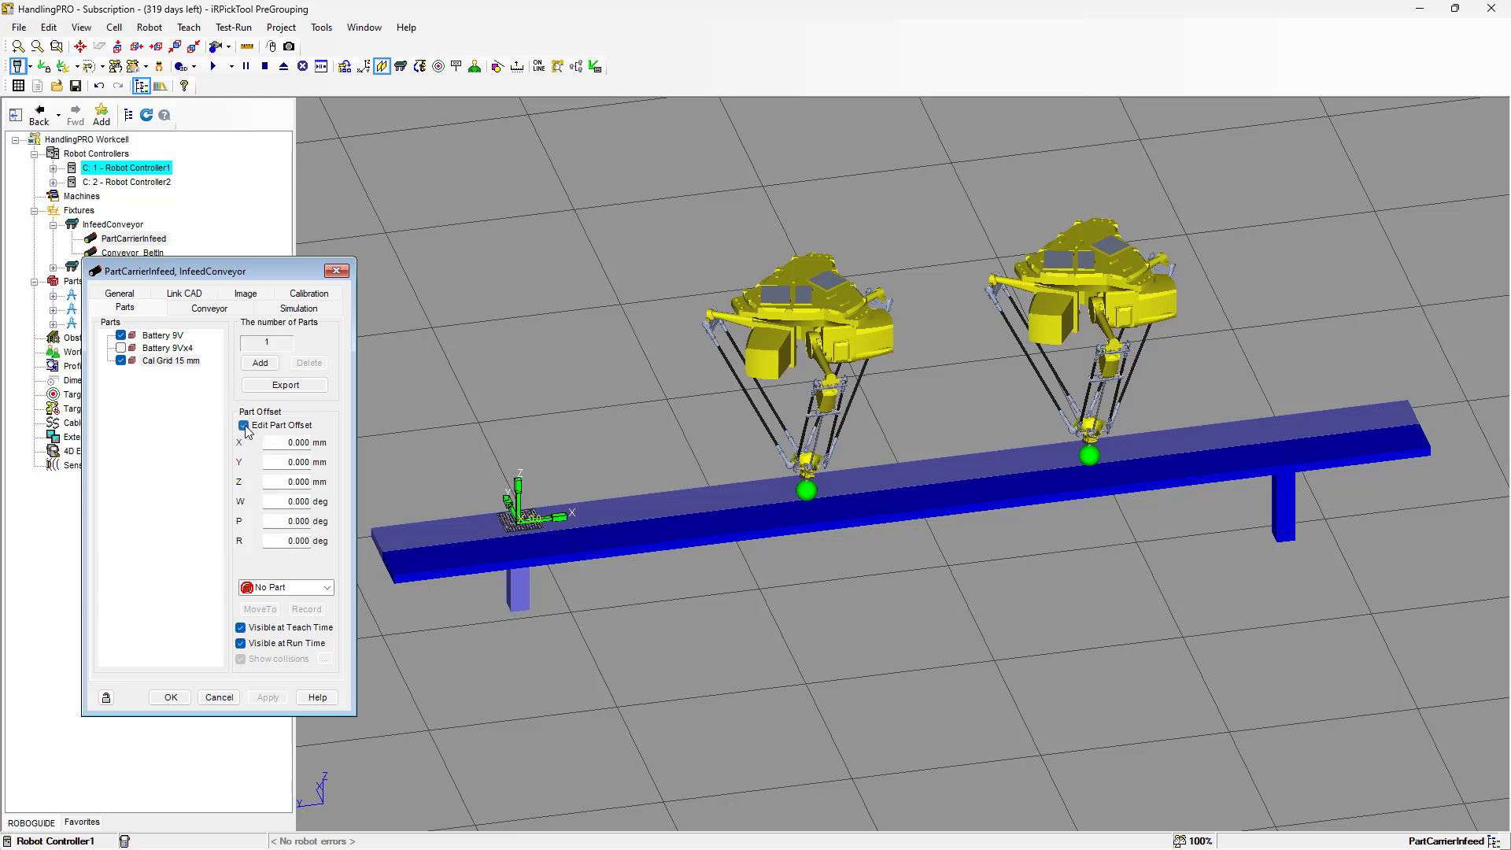
left_click(291, 482)
type("1")
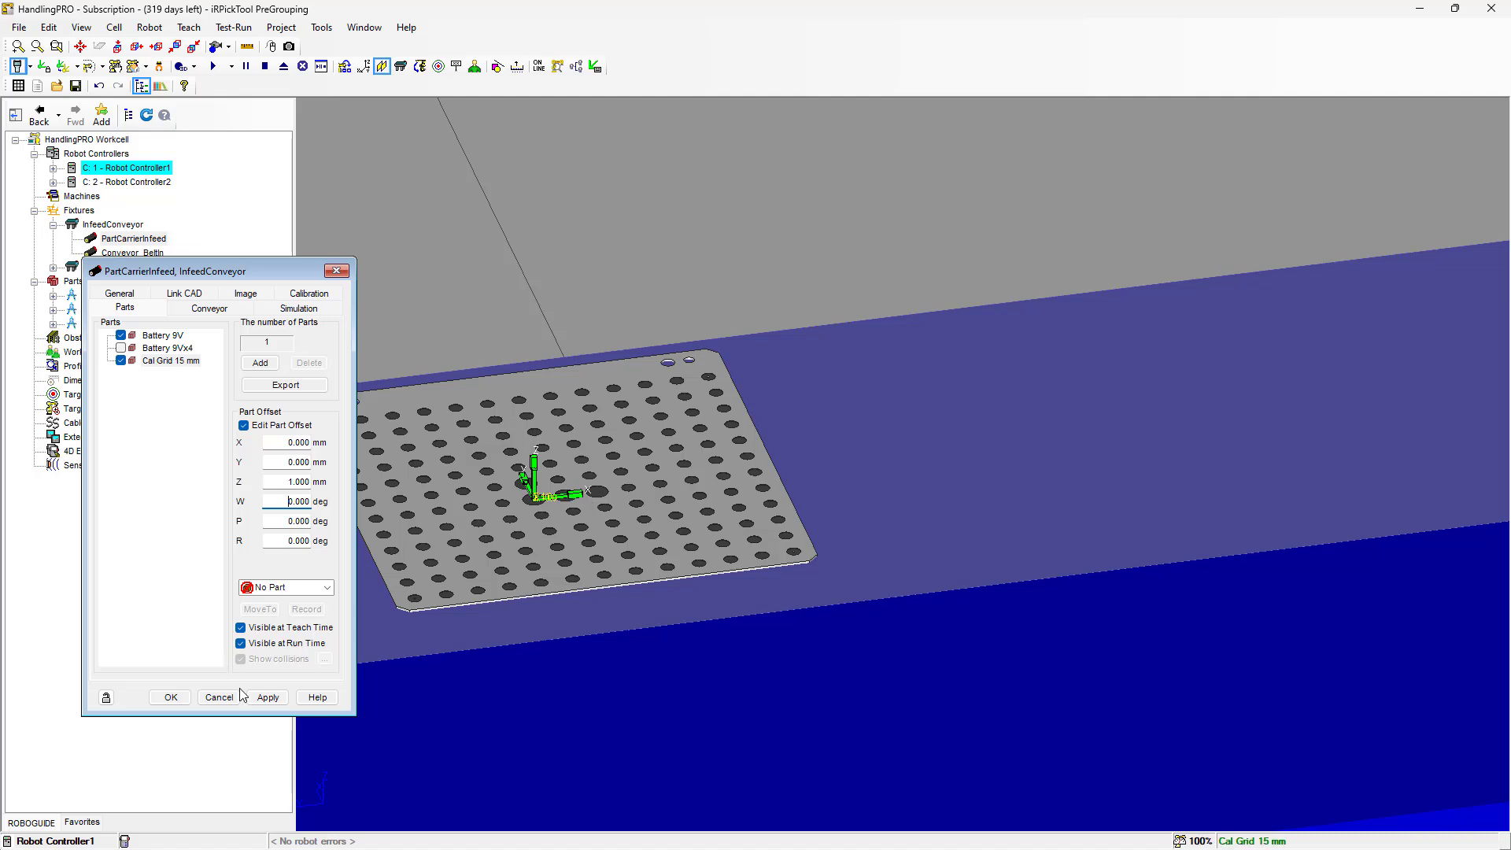
left_click(266, 699)
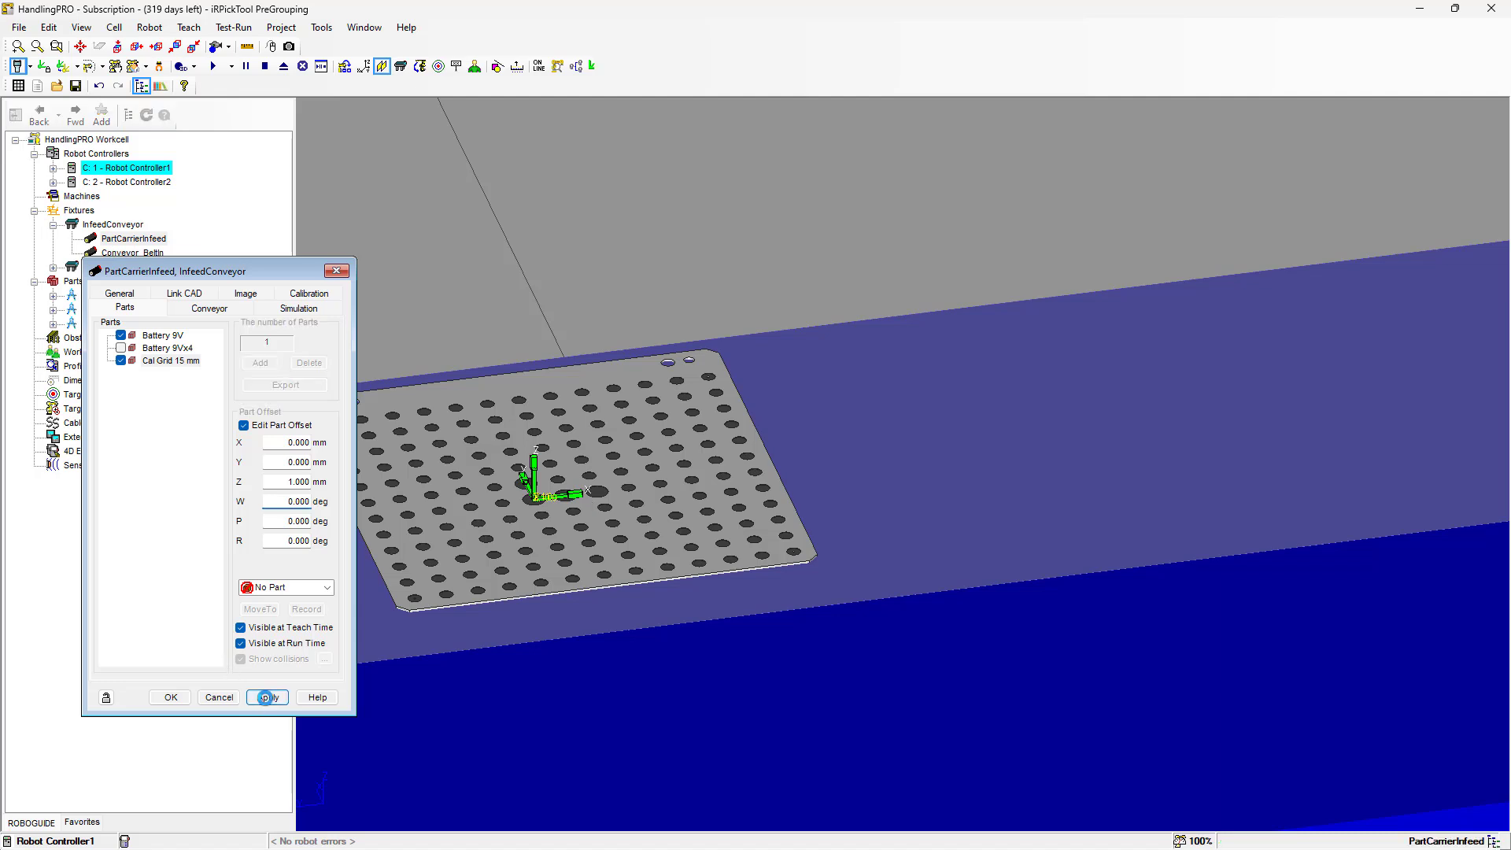
left_click(170, 697)
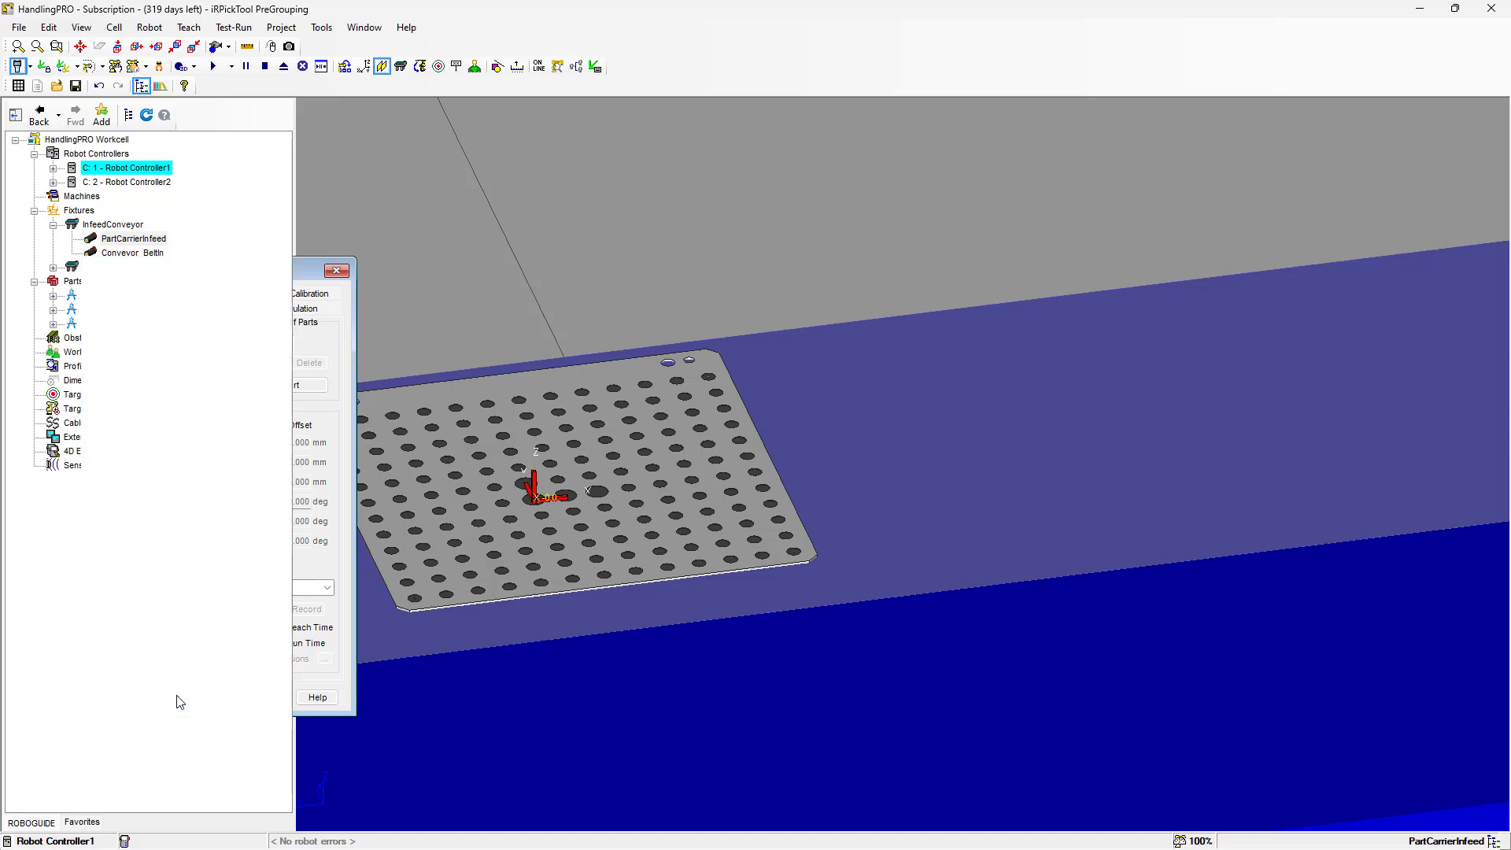
In iRPickTool Setup, start the tracking frame guide for the PreGrouping conveyor and proceed to the R1_PG origin point.
scroll(579, 534, "down", 5)
scroll(578, 538, "down", 3)
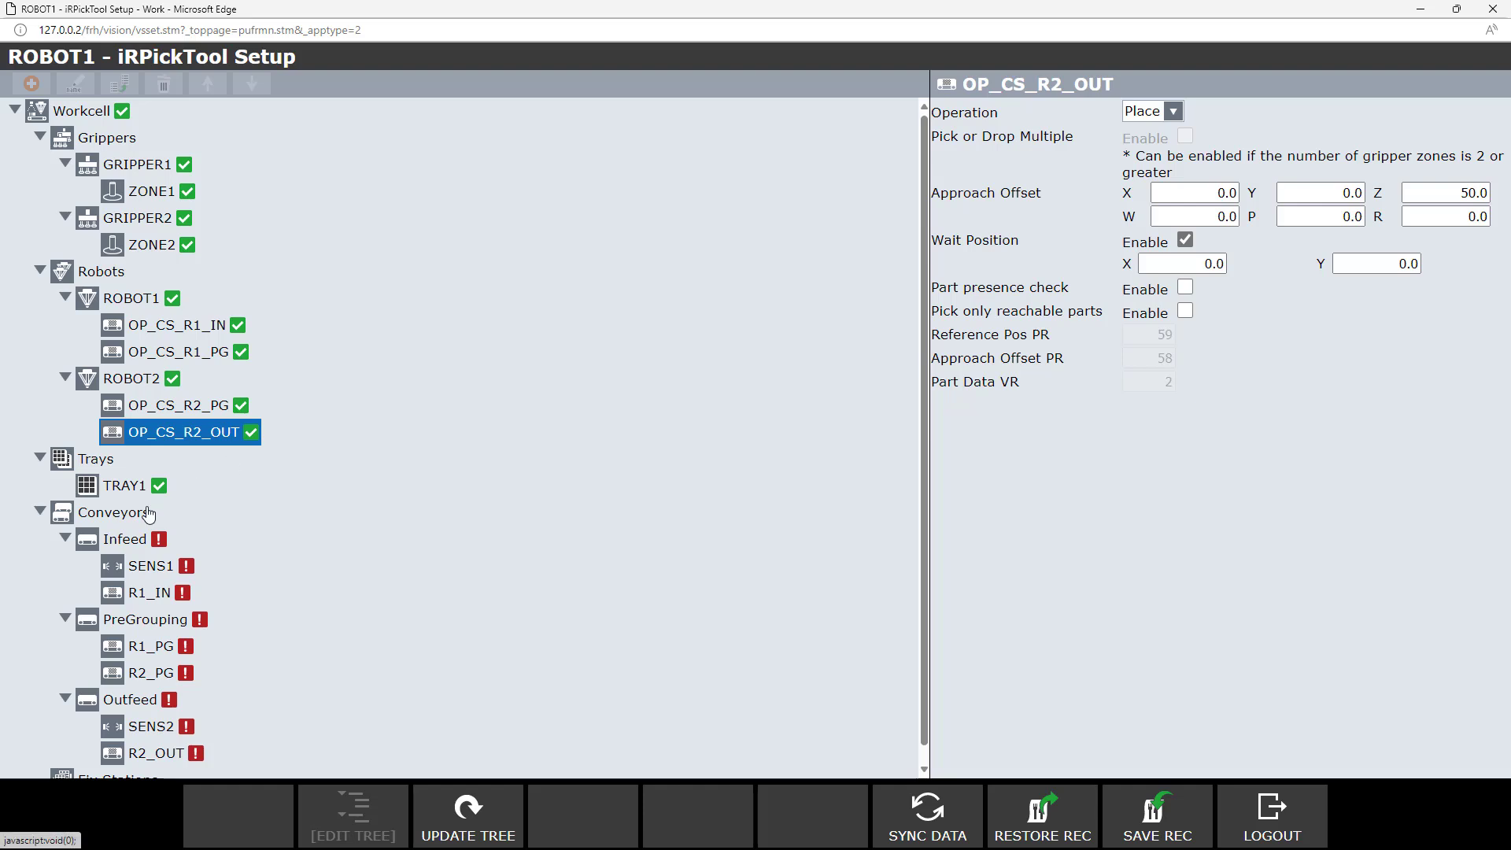
left_click(158, 622)
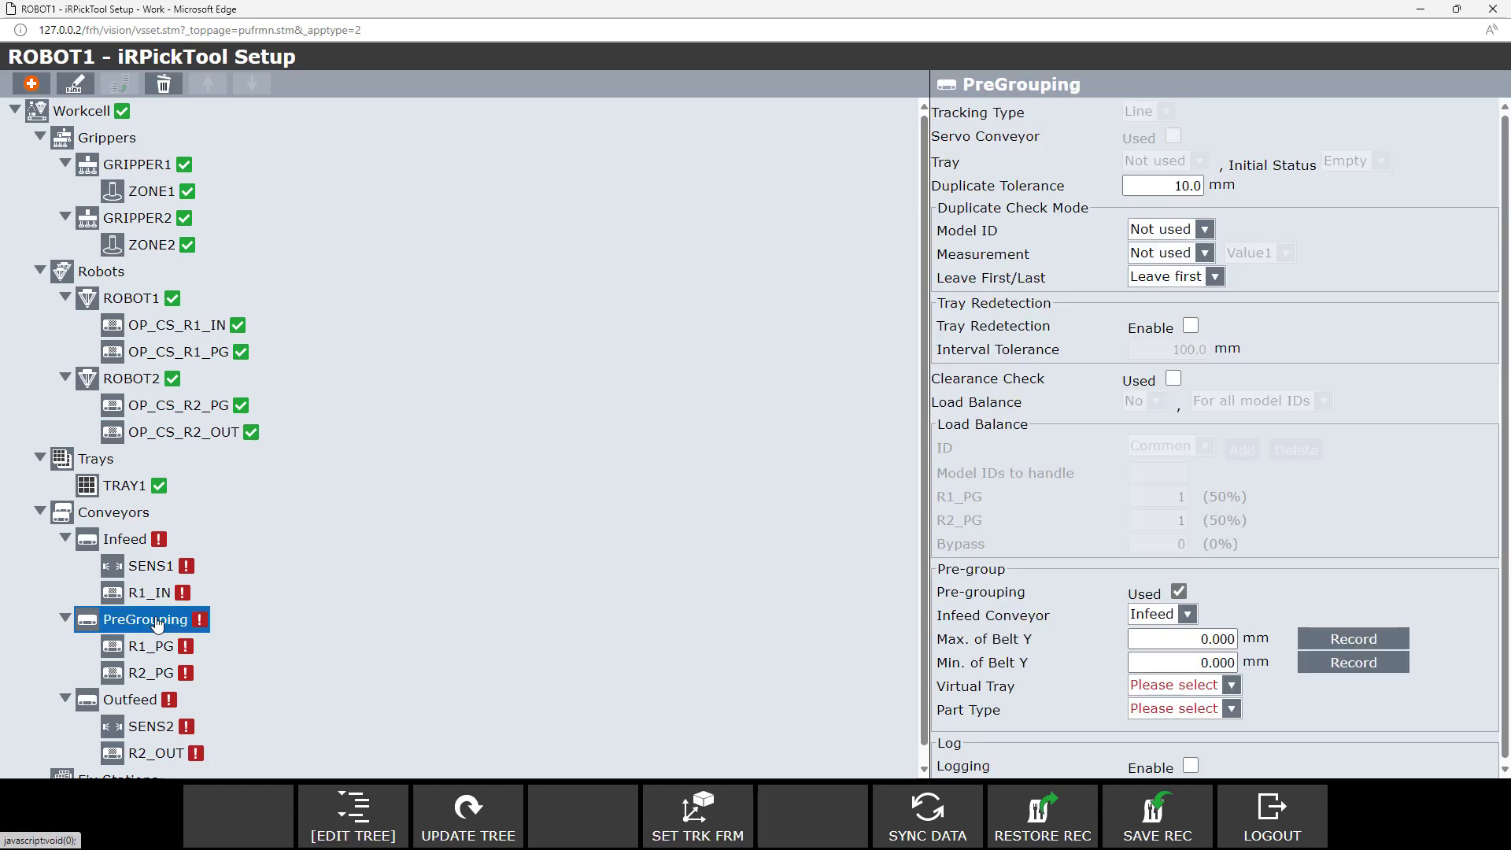
left_click(670, 829)
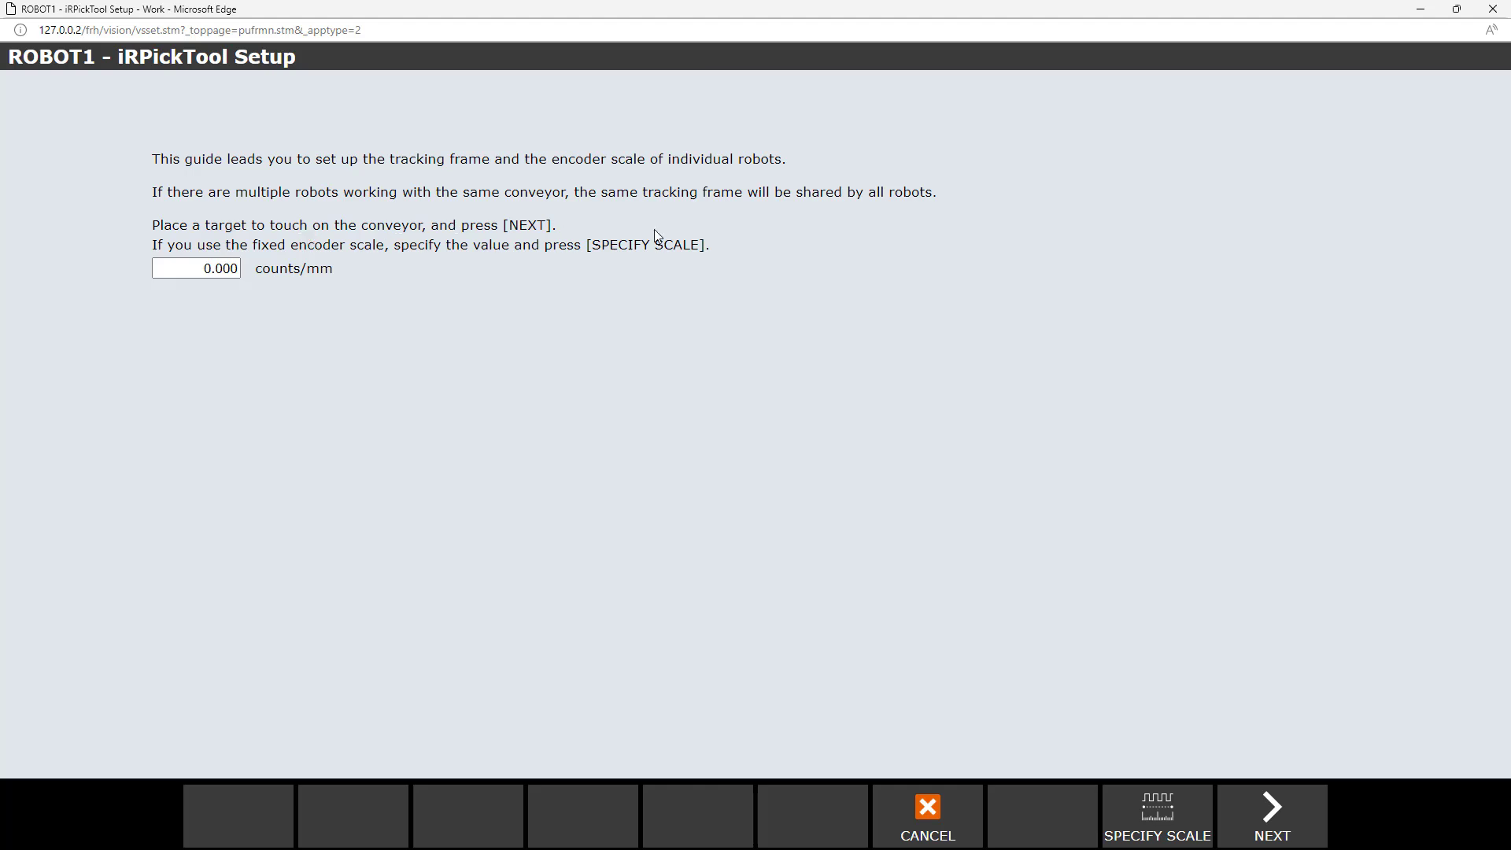
left_click(1265, 813)
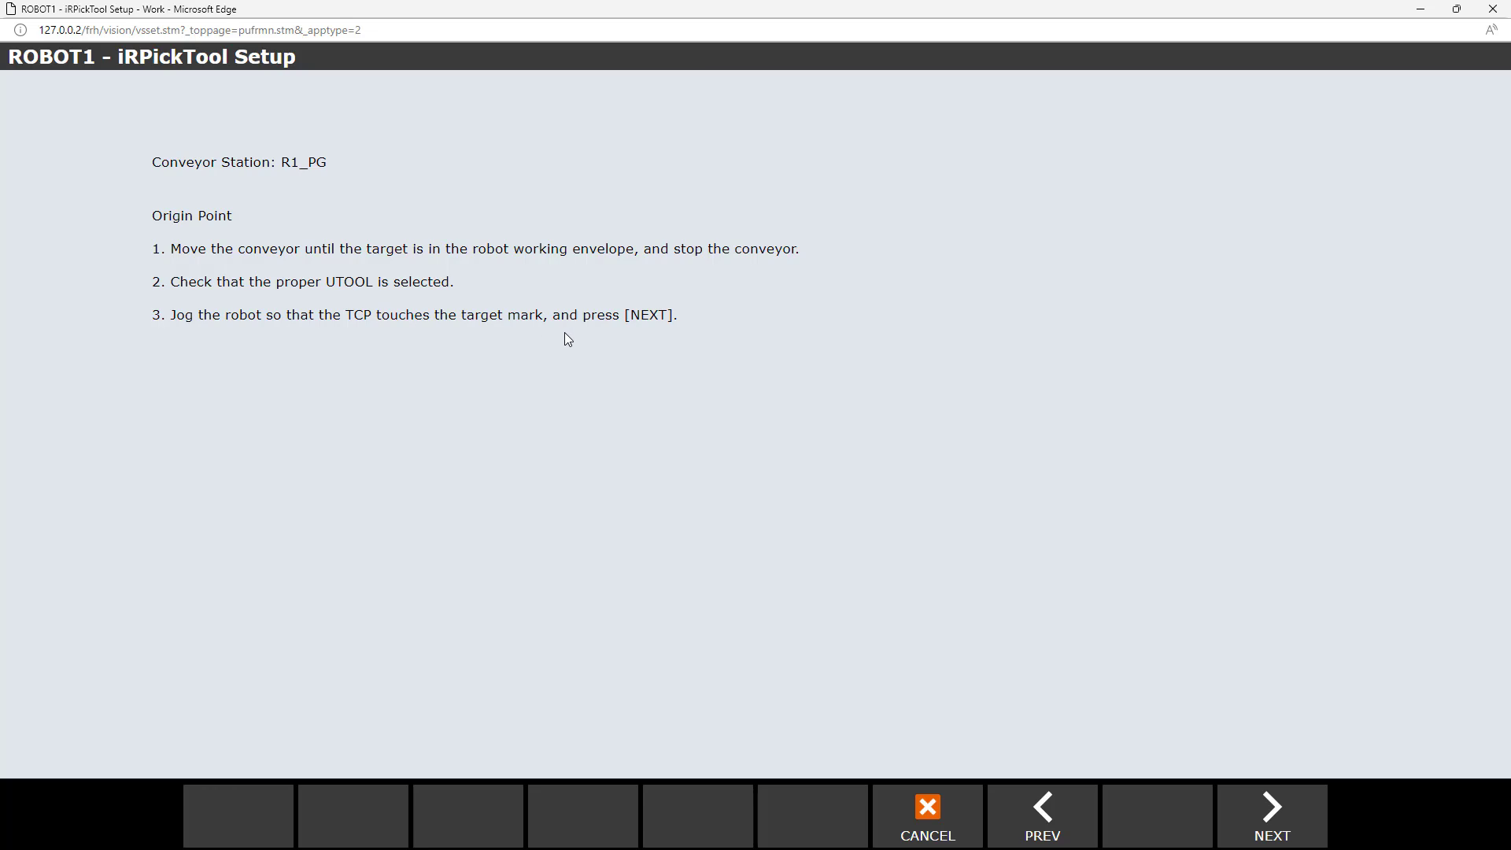
Switch to HandlingPRO and show Robot Controller1's work envelope for the current UTool.
key("alt+Tab")
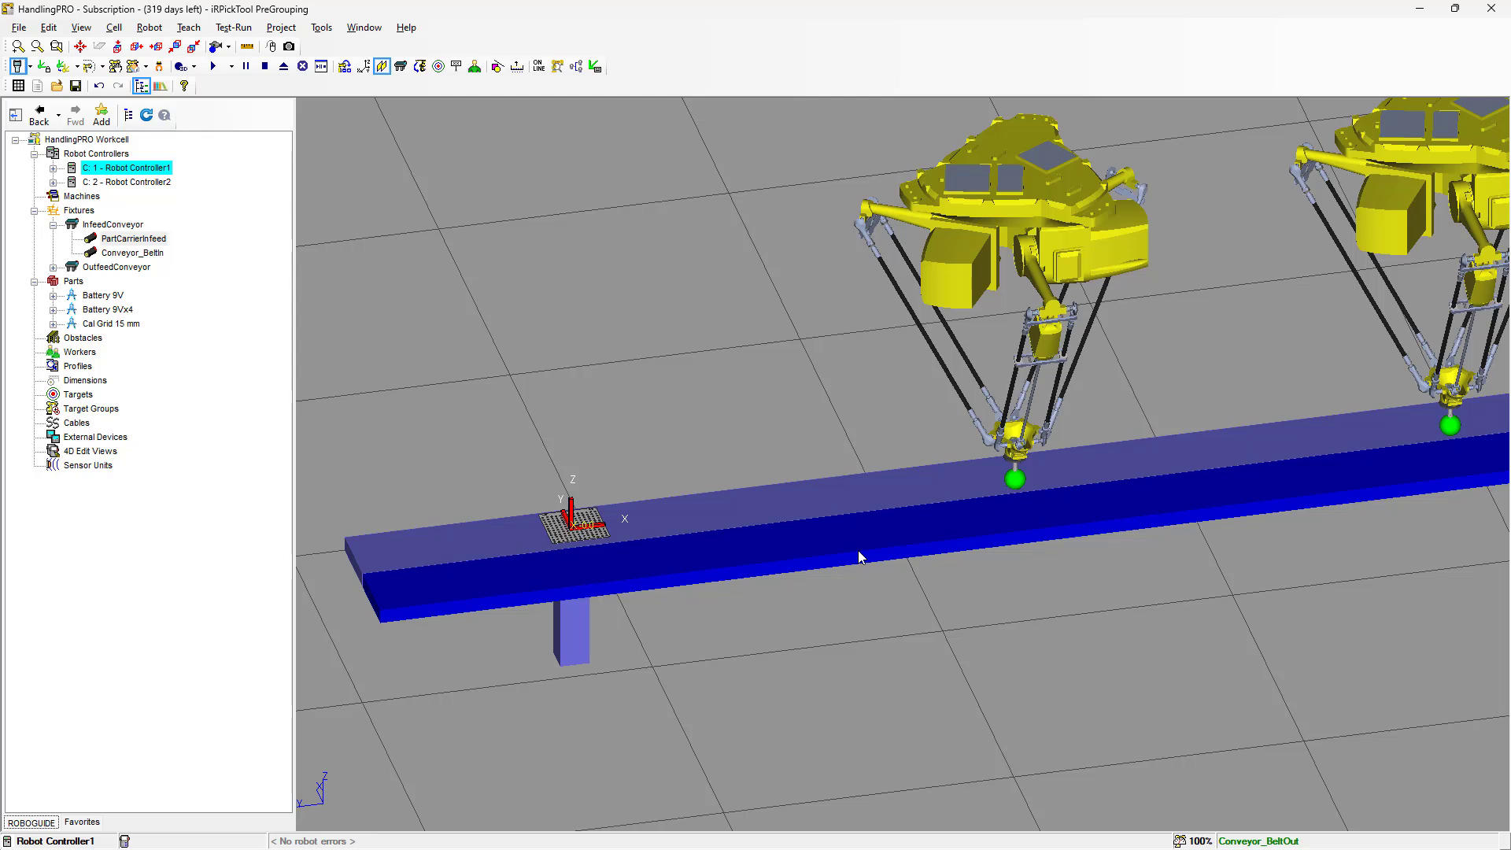
left_click(74, 171)
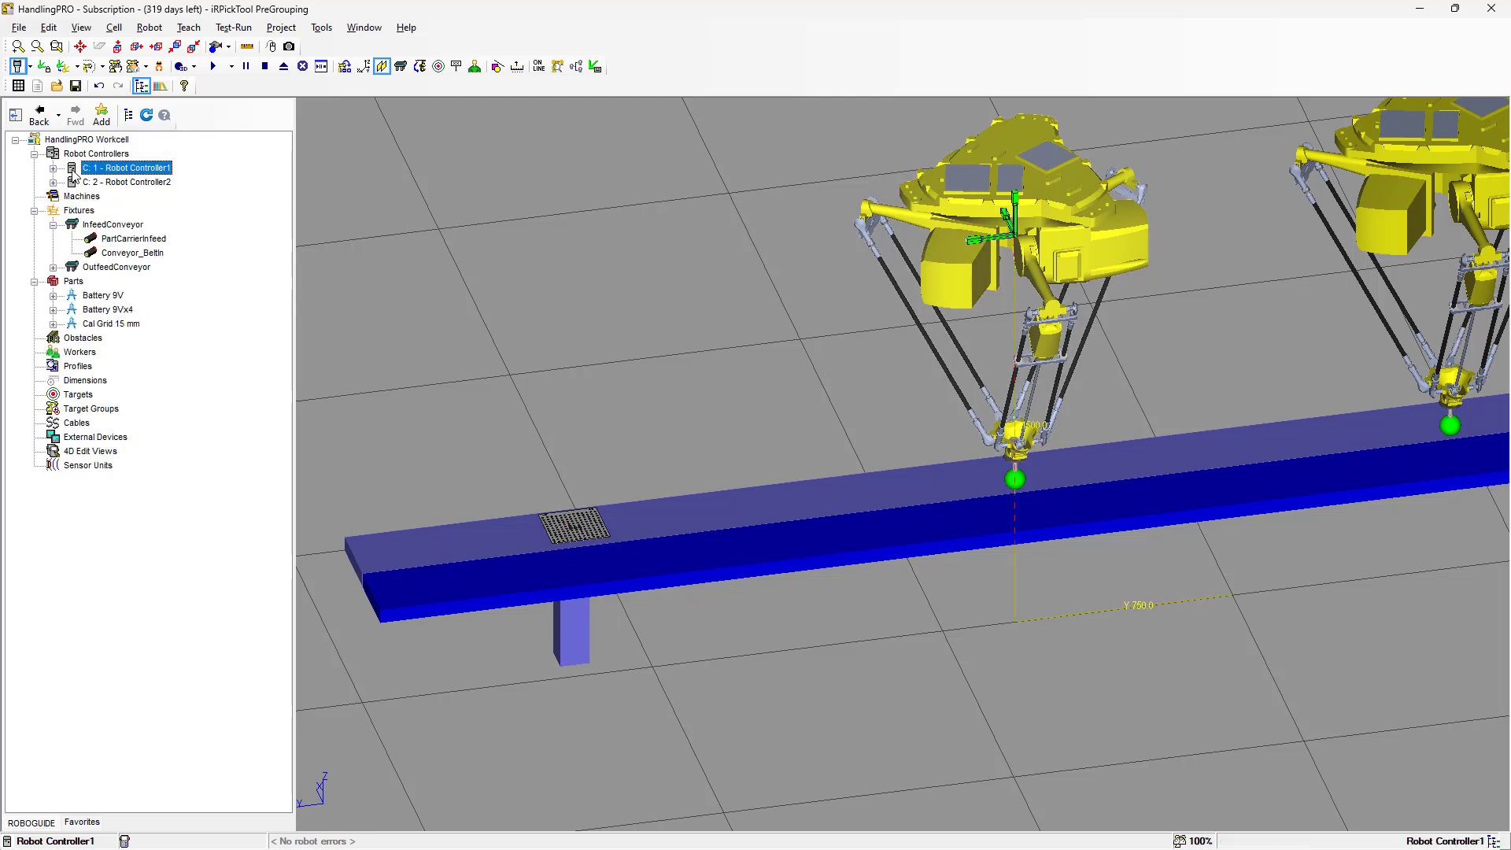
left_click(103, 68)
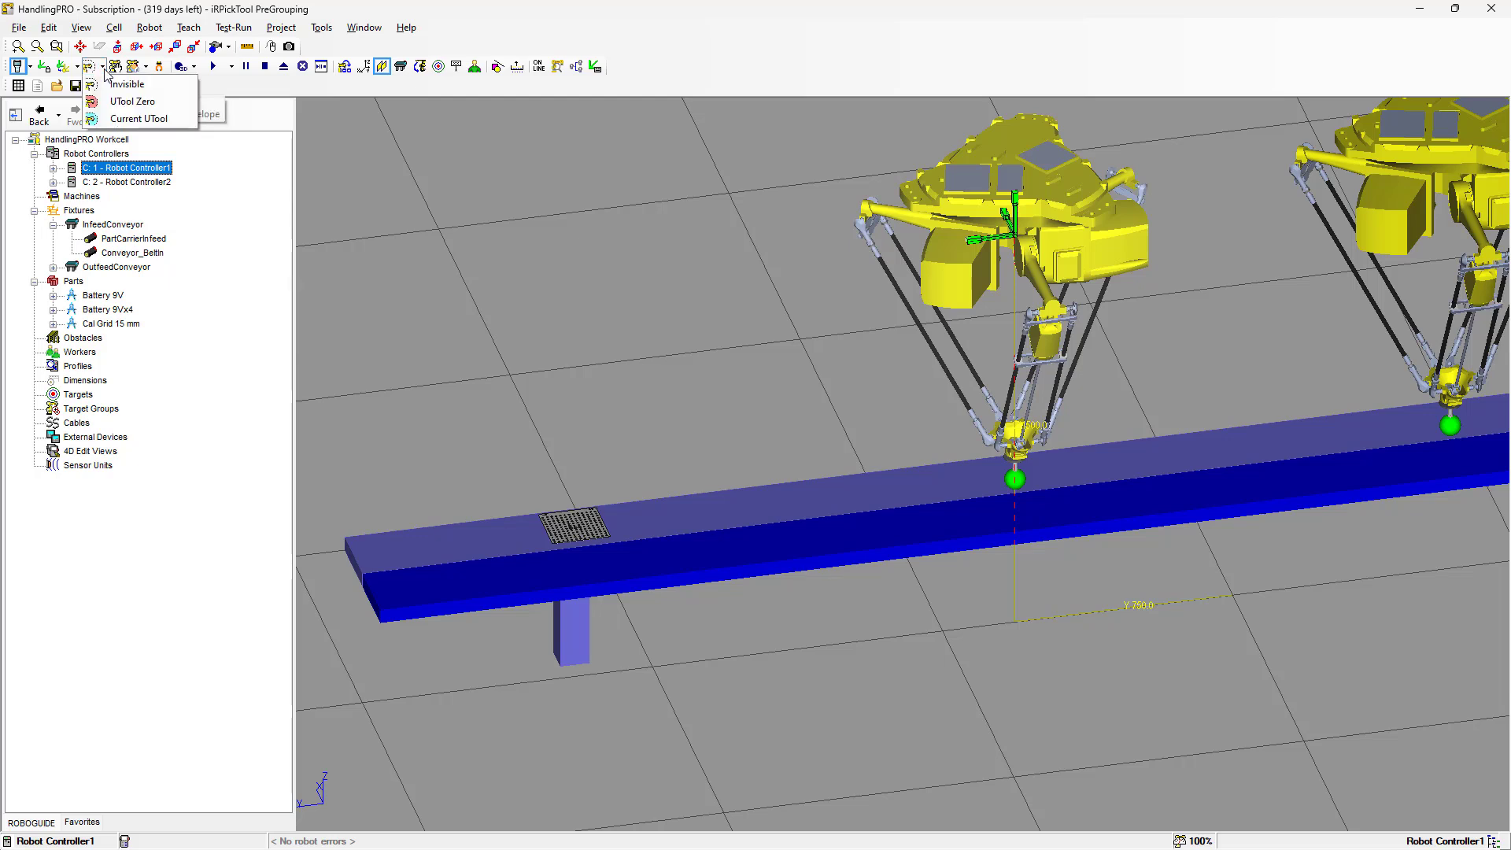
left_click(115, 119)
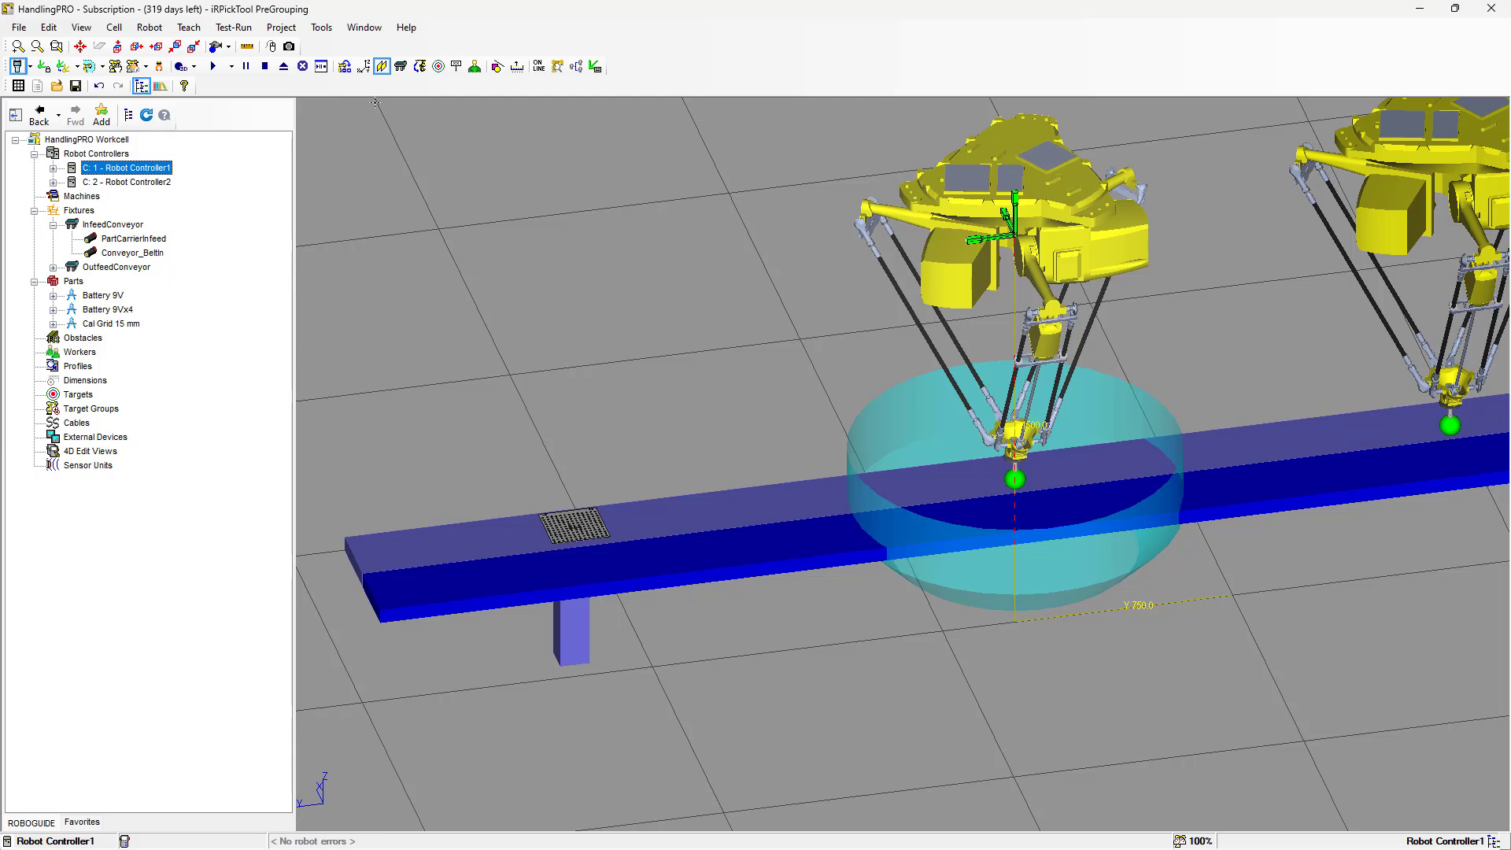
Set the InfeedConveyor PartCarrierInfeed speed to 40 and run it forward until the calibration grid is inside the robot's envelope.
left_click(401, 66)
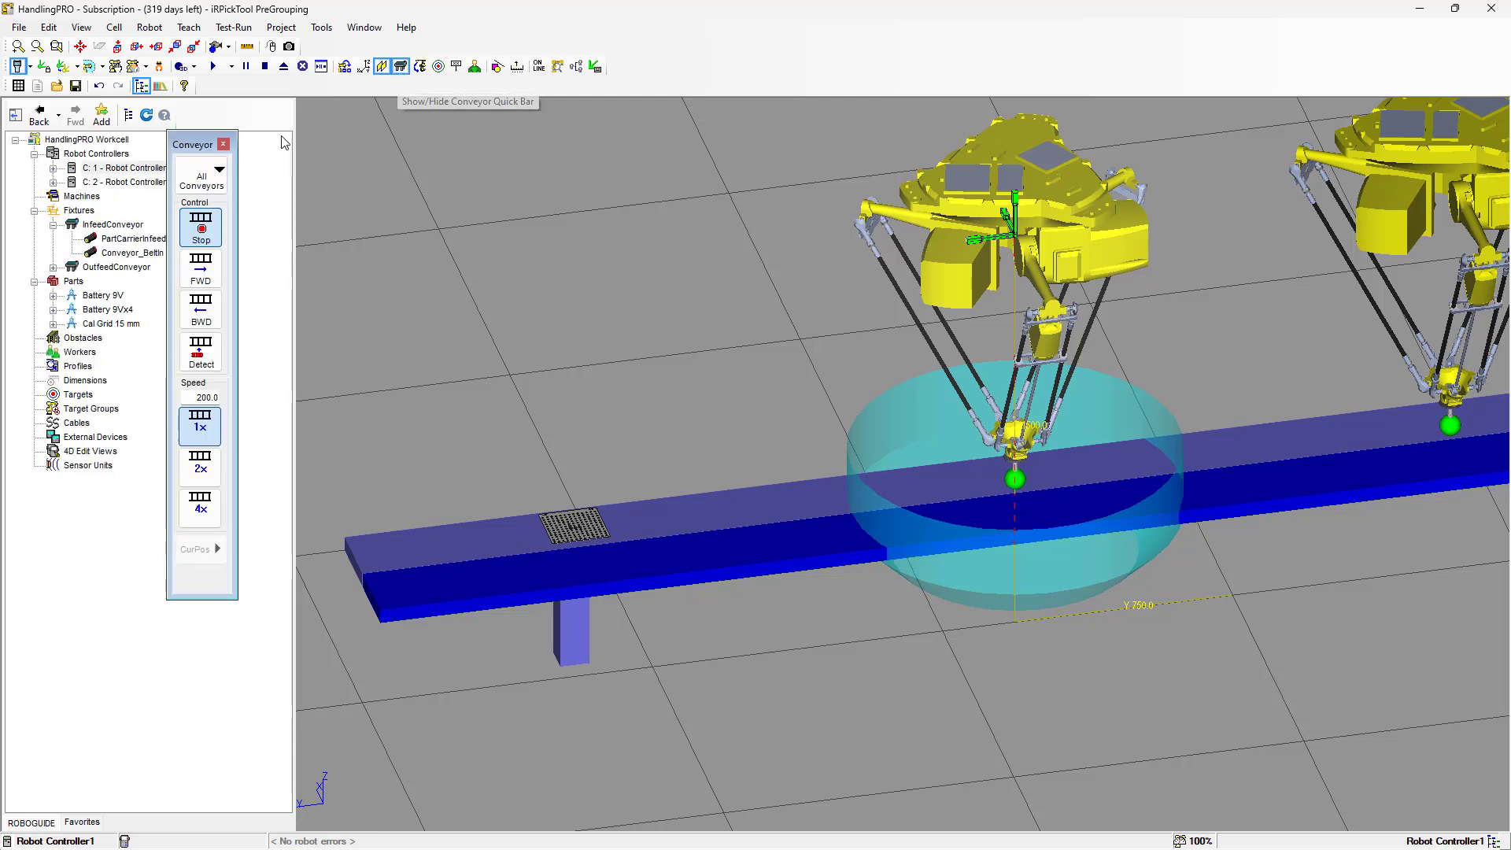
left_click(211, 179)
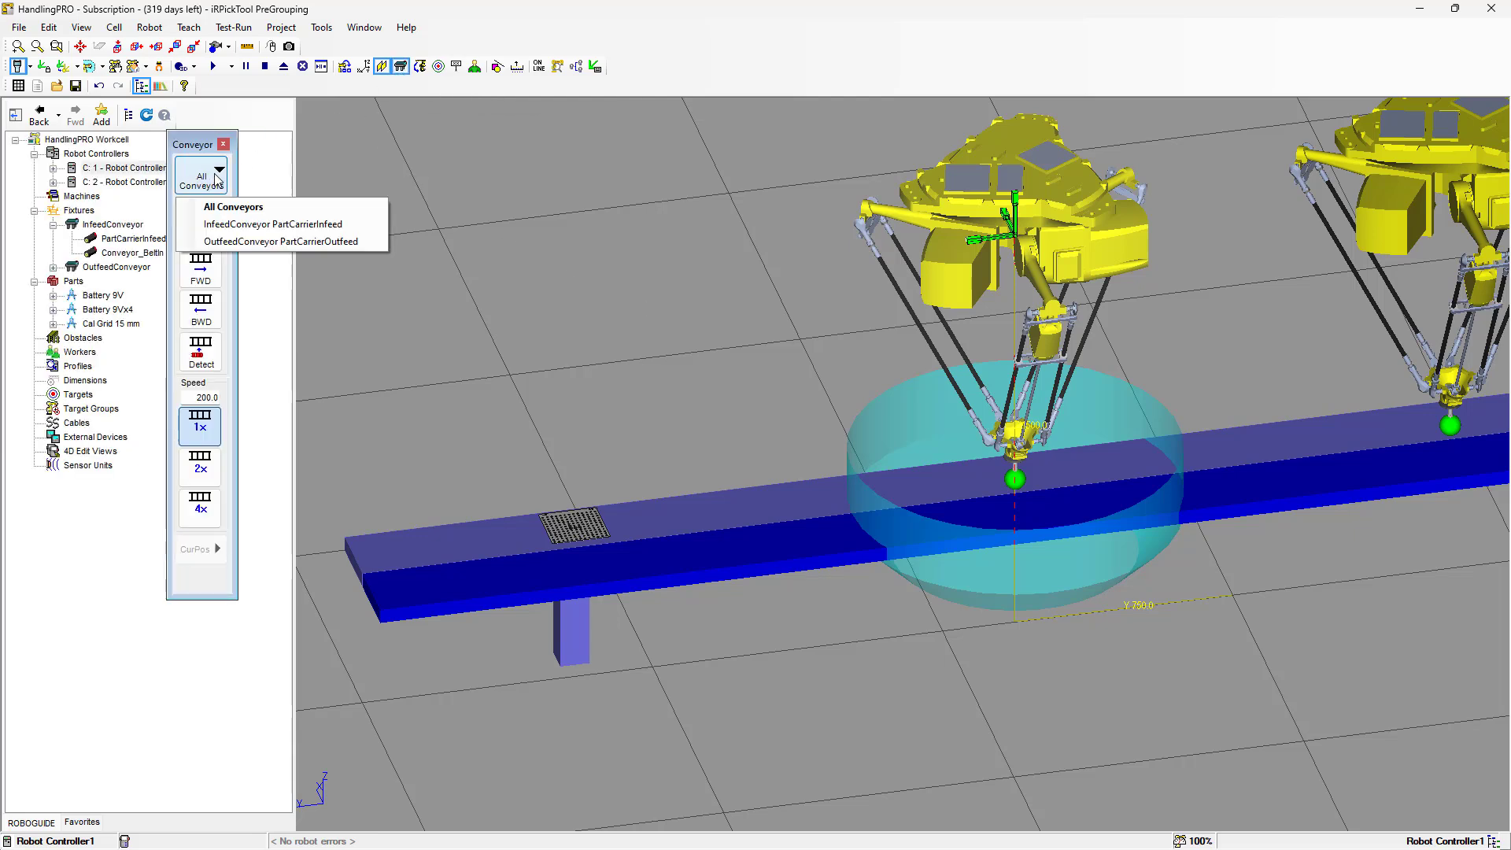
left_click(228, 224)
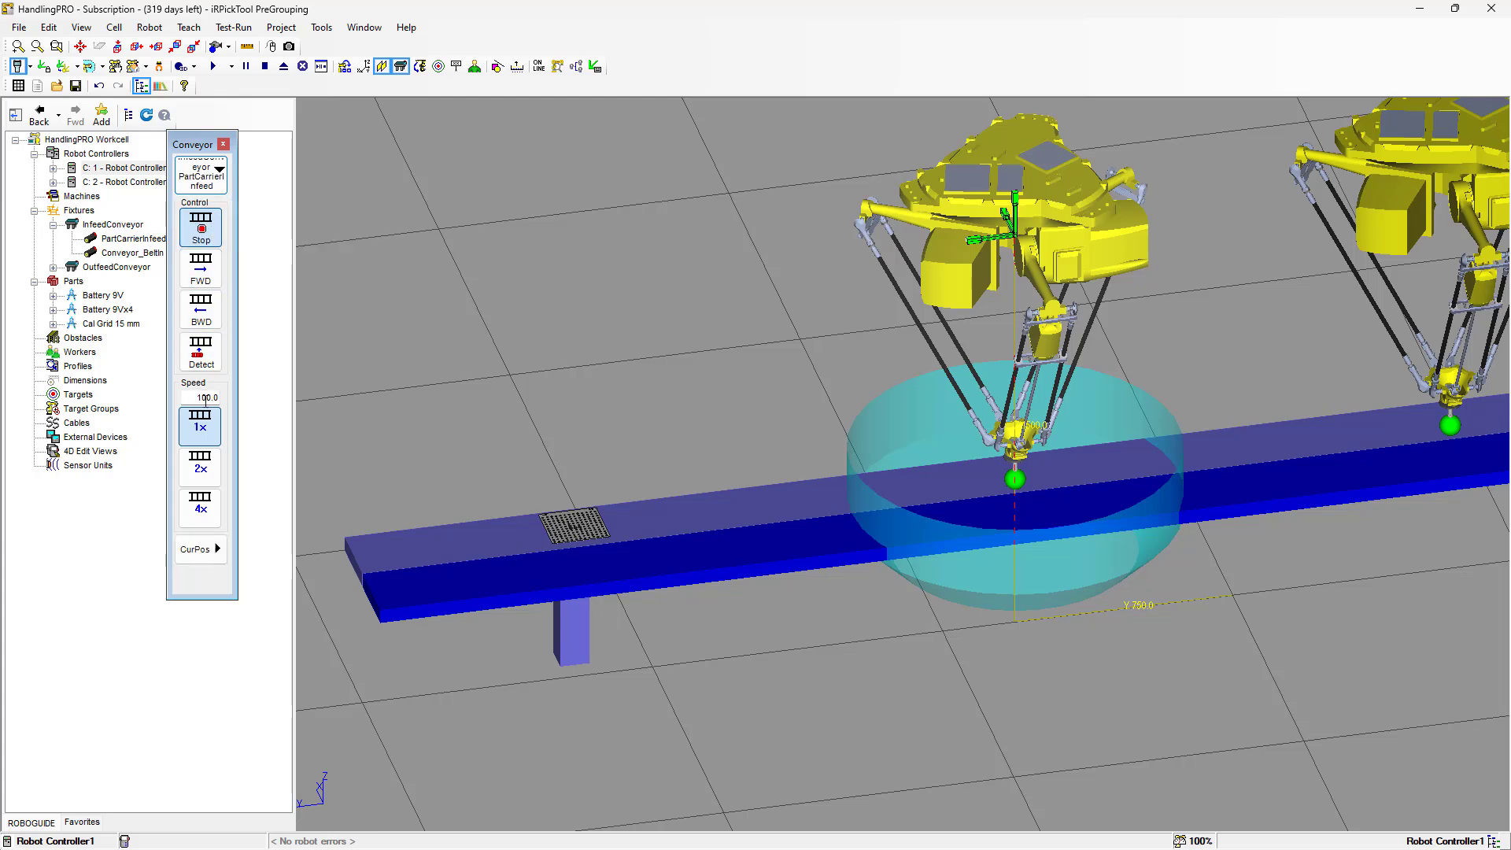
double_click(205, 398)
type("40")
left_click(203, 272)
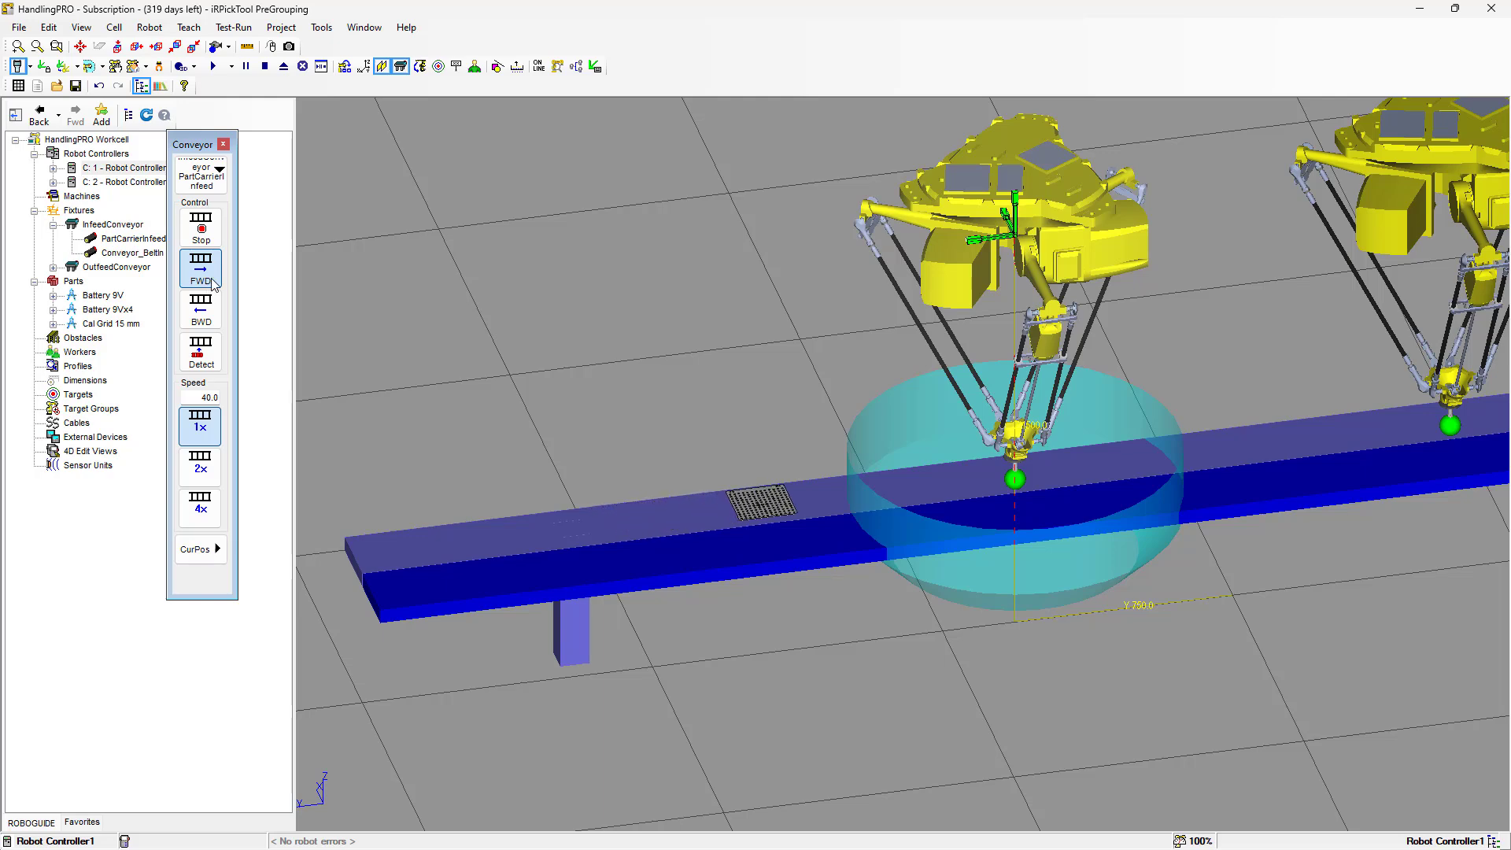
left_click(201, 228)
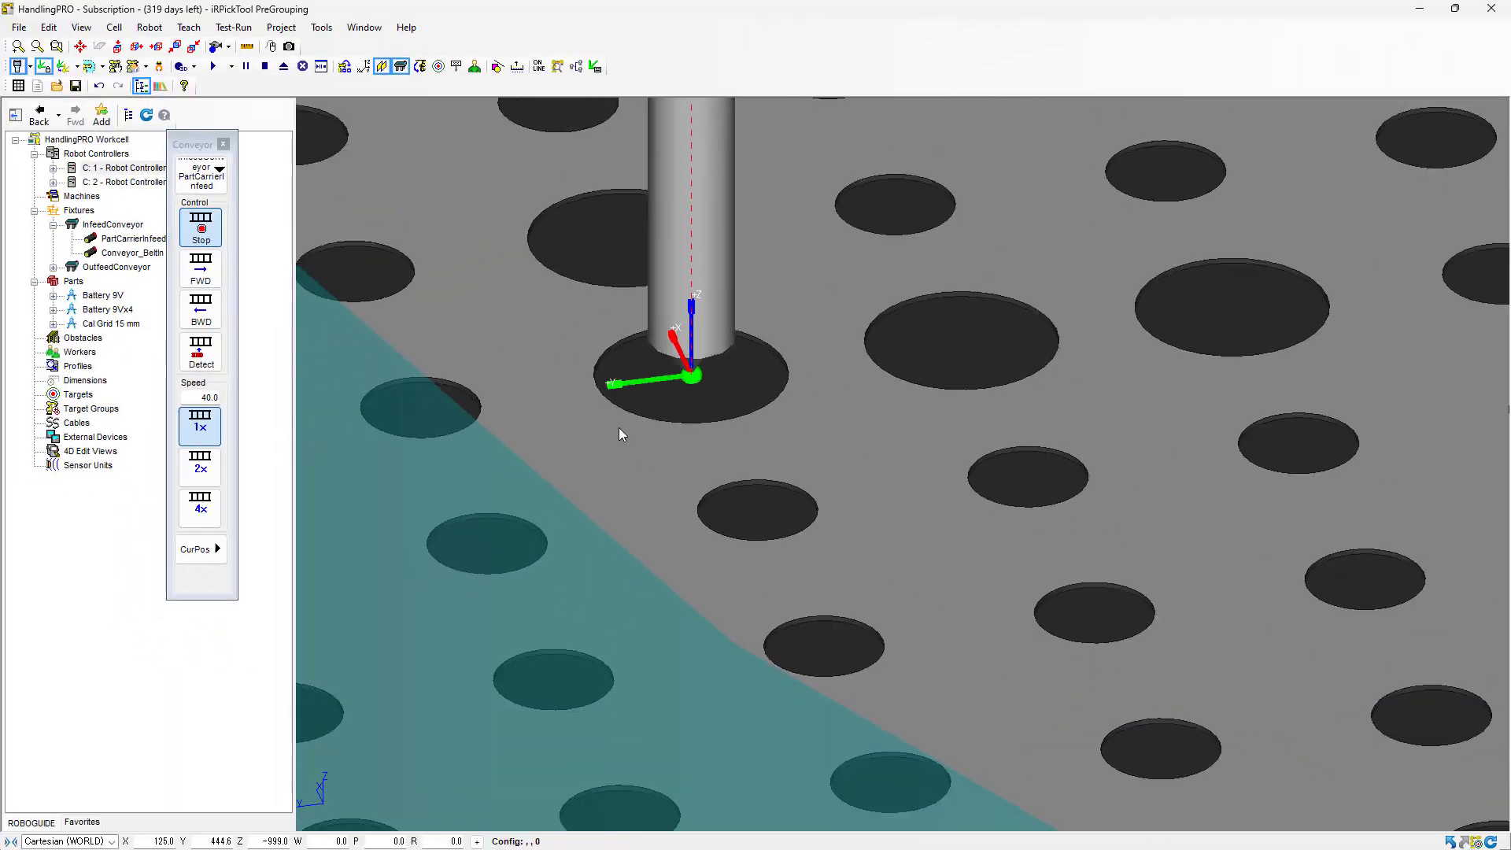
With the TCP on the calibration grid's target mark, return to iRPickTool Setup and record the R1_PG origin point.
scroll(619, 427, "down", 5)
scroll(621, 433, "down", 3)
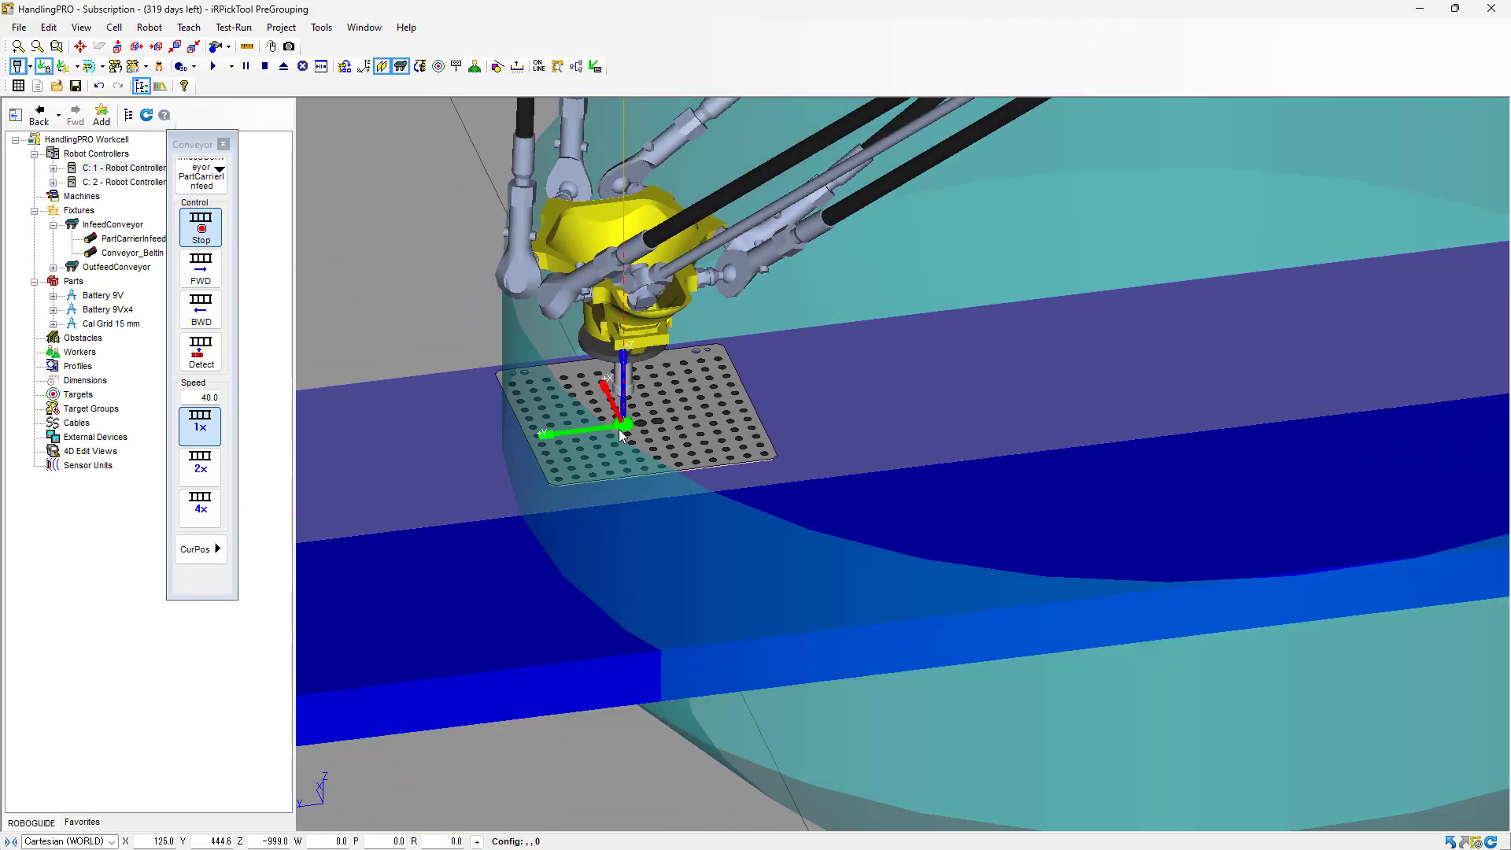
key("alt+Tab")
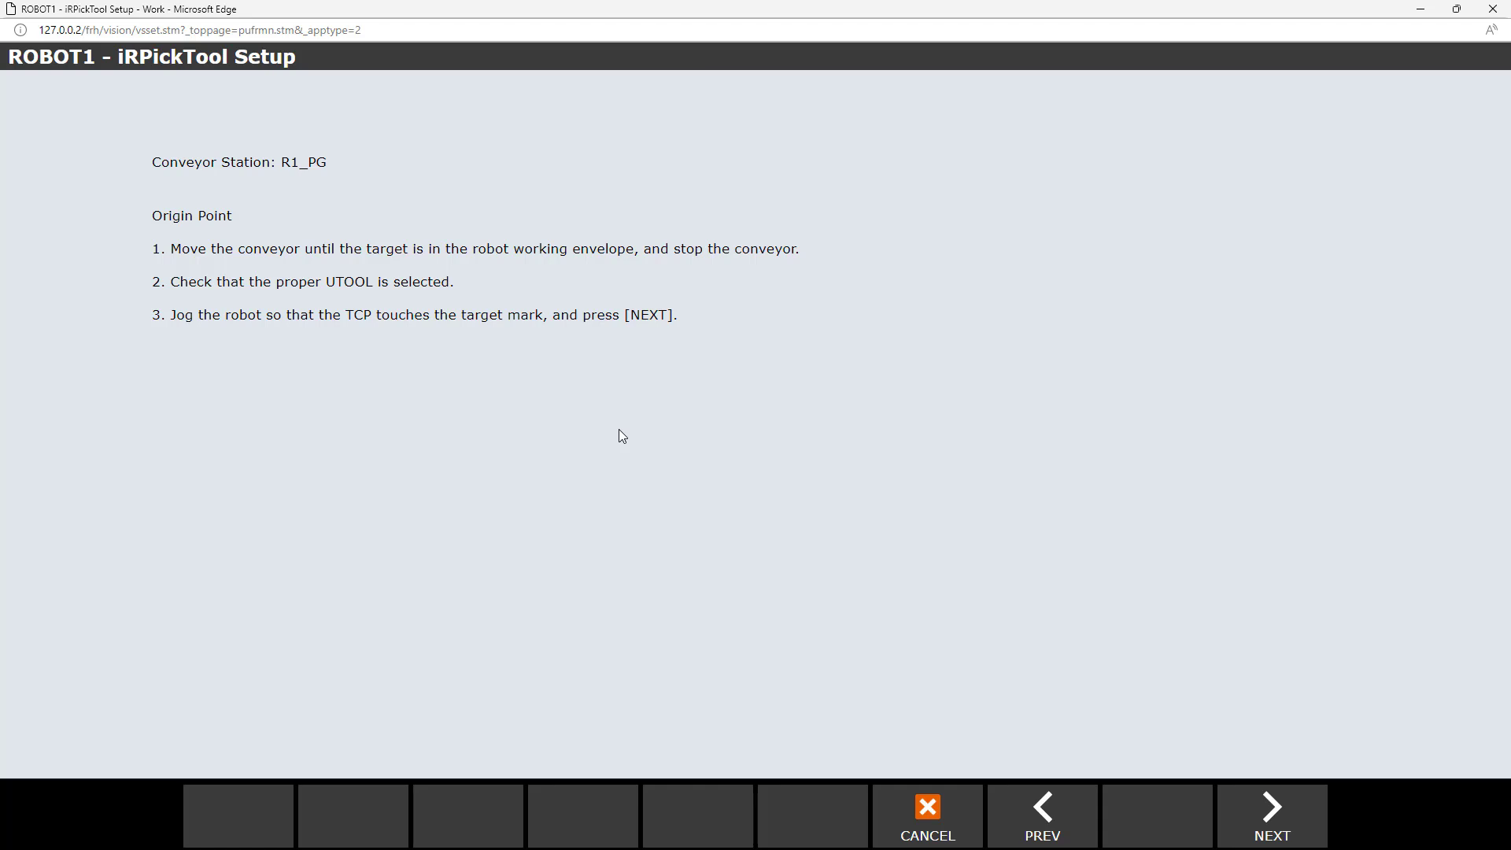
left_click(1235, 828)
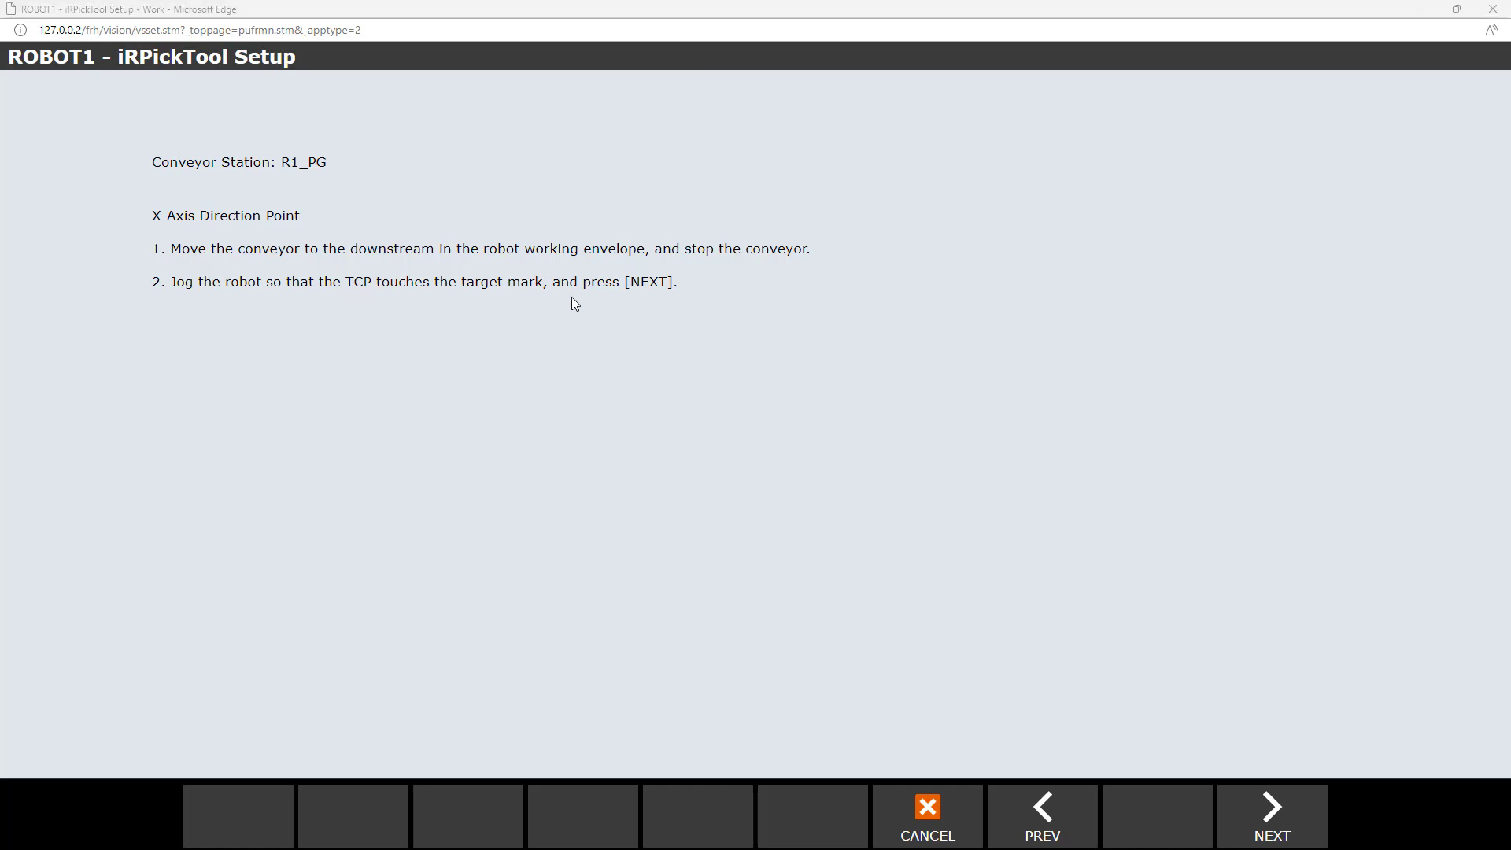
In HandlingPRO, raise the TCP, run the grid downstream within the envelope, touch its target mark again and return to iRPickTool Setup.
key("alt+Tab")
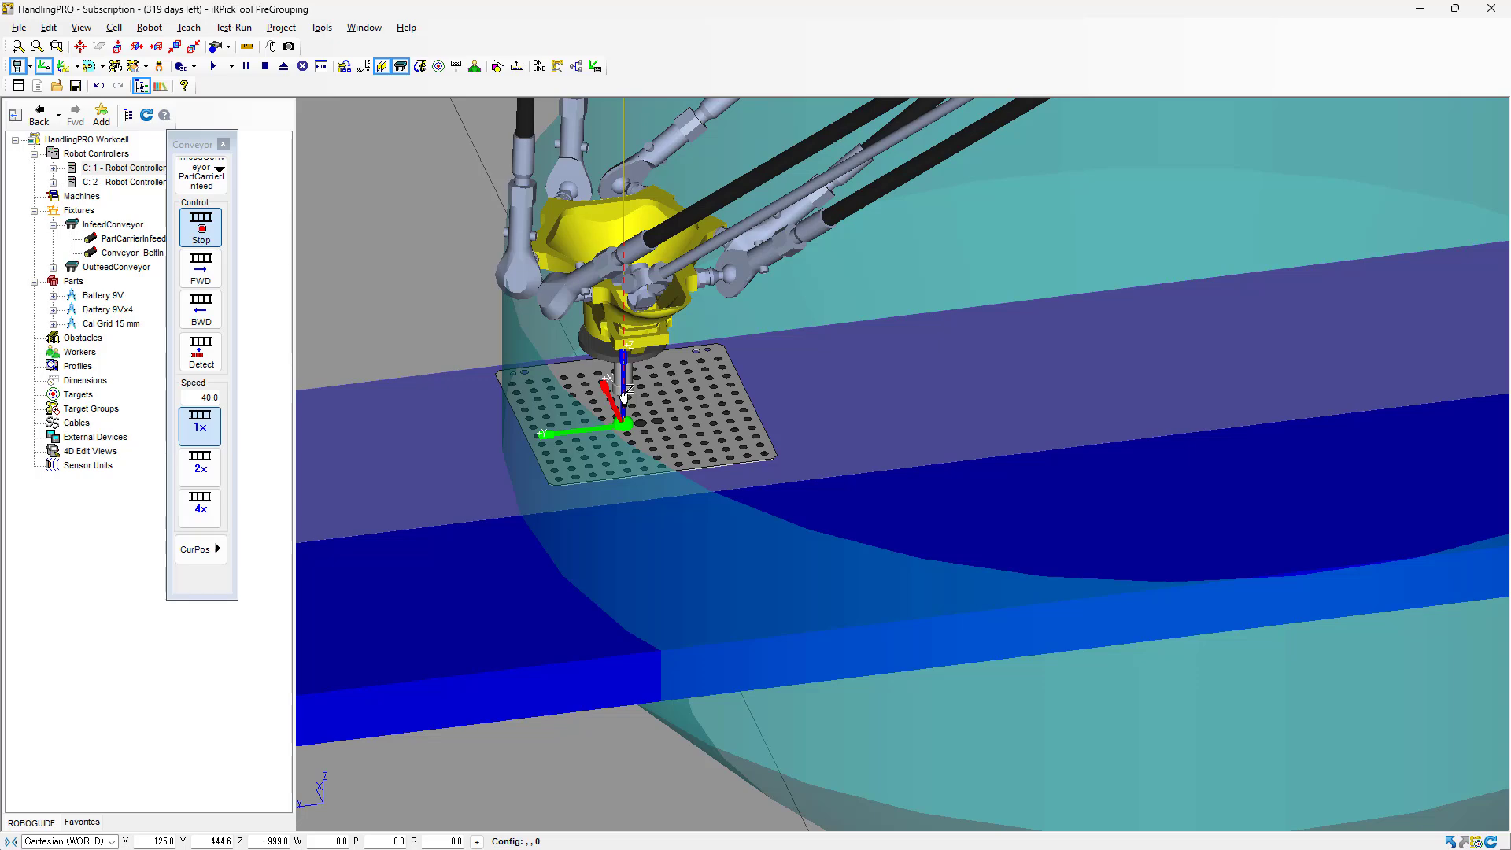
left_click_drag(624, 391, 624, 376)
scroll(732, 429, "down", 4)
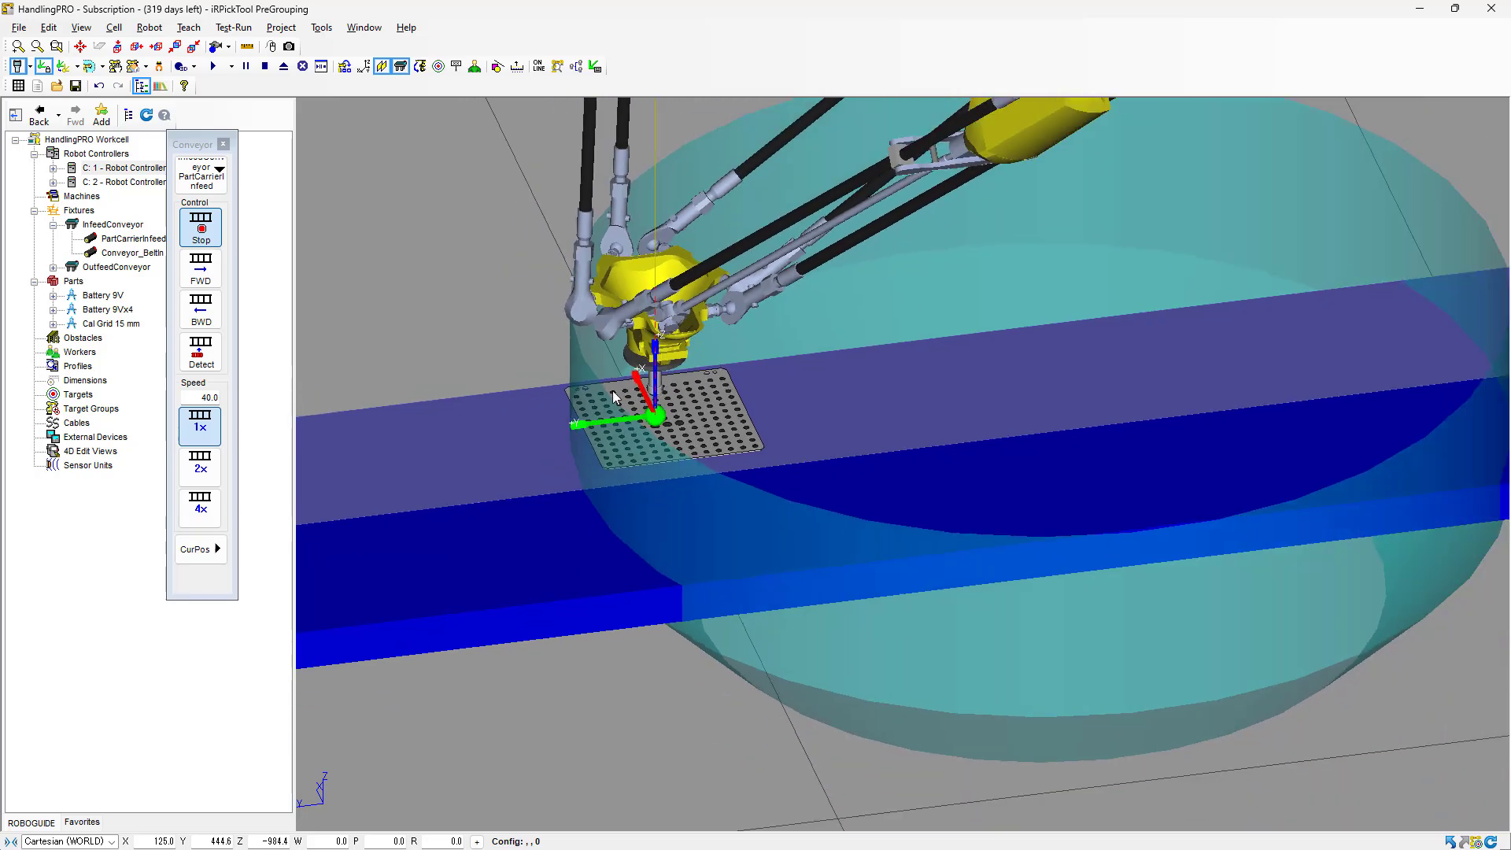
left_click(203, 272)
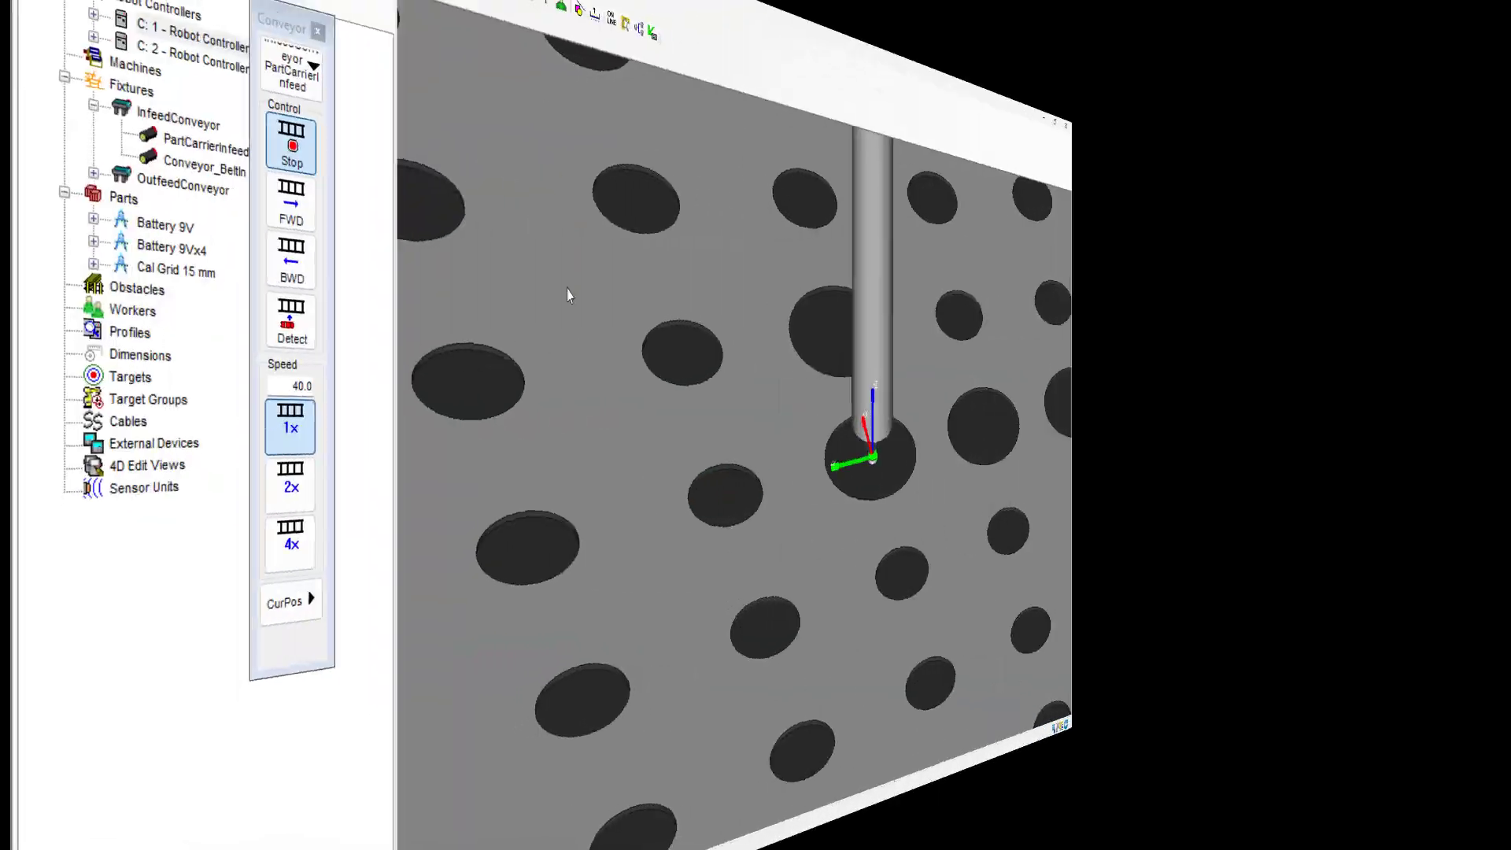
scroll(551, 428, "down", 5)
scroll(549, 431, "down", 10)
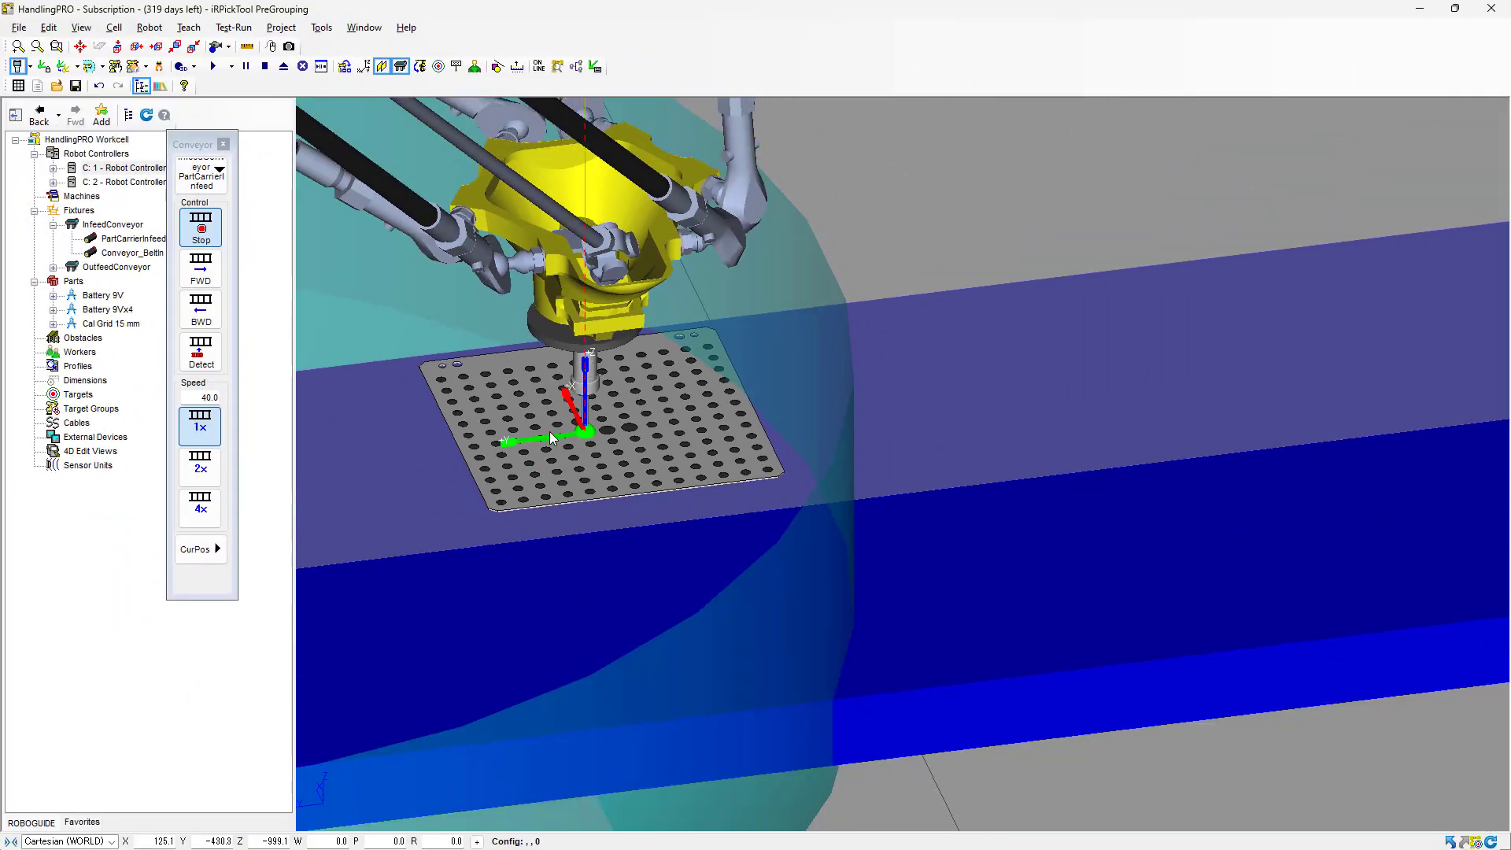
key("alt+Tab")
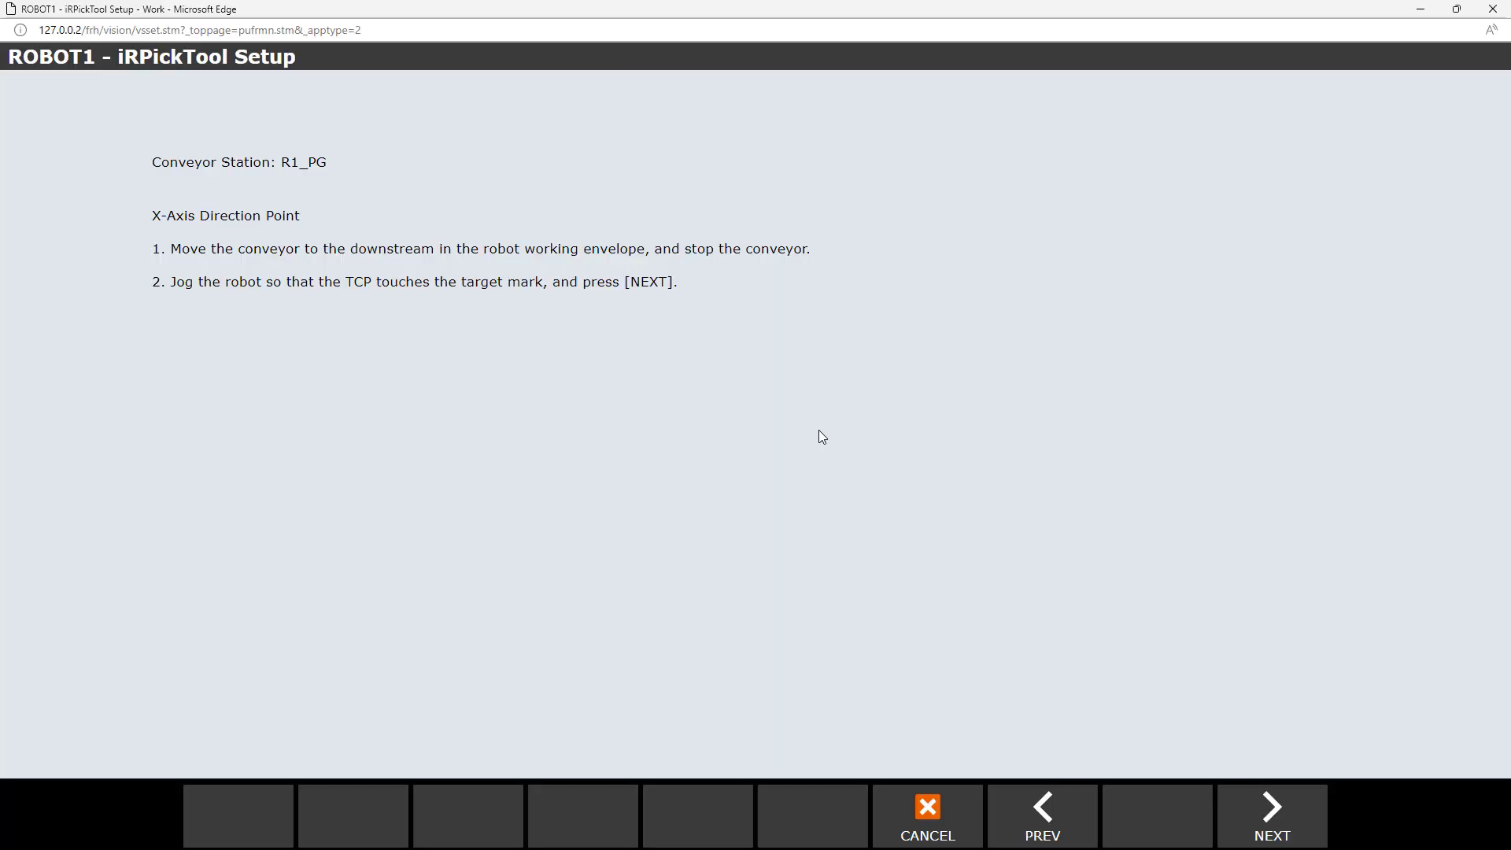
Record the R1_PG X-axis direction point, jog Robot1 100 mm sideways to the left of the conveyor flow and record the Y-axis direction point.
left_click(1297, 822)
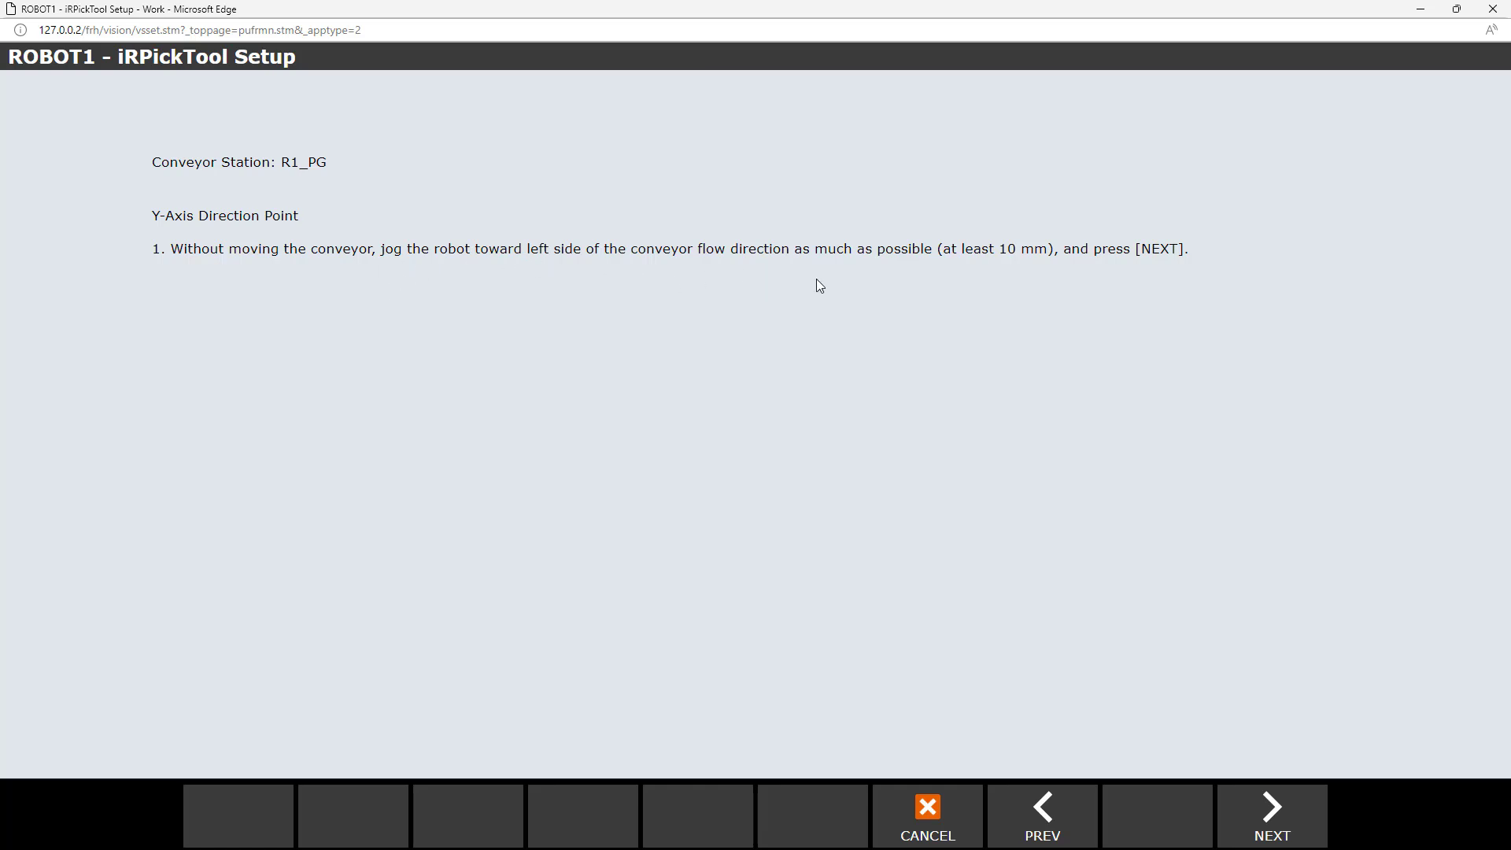
key("alt+Tab")
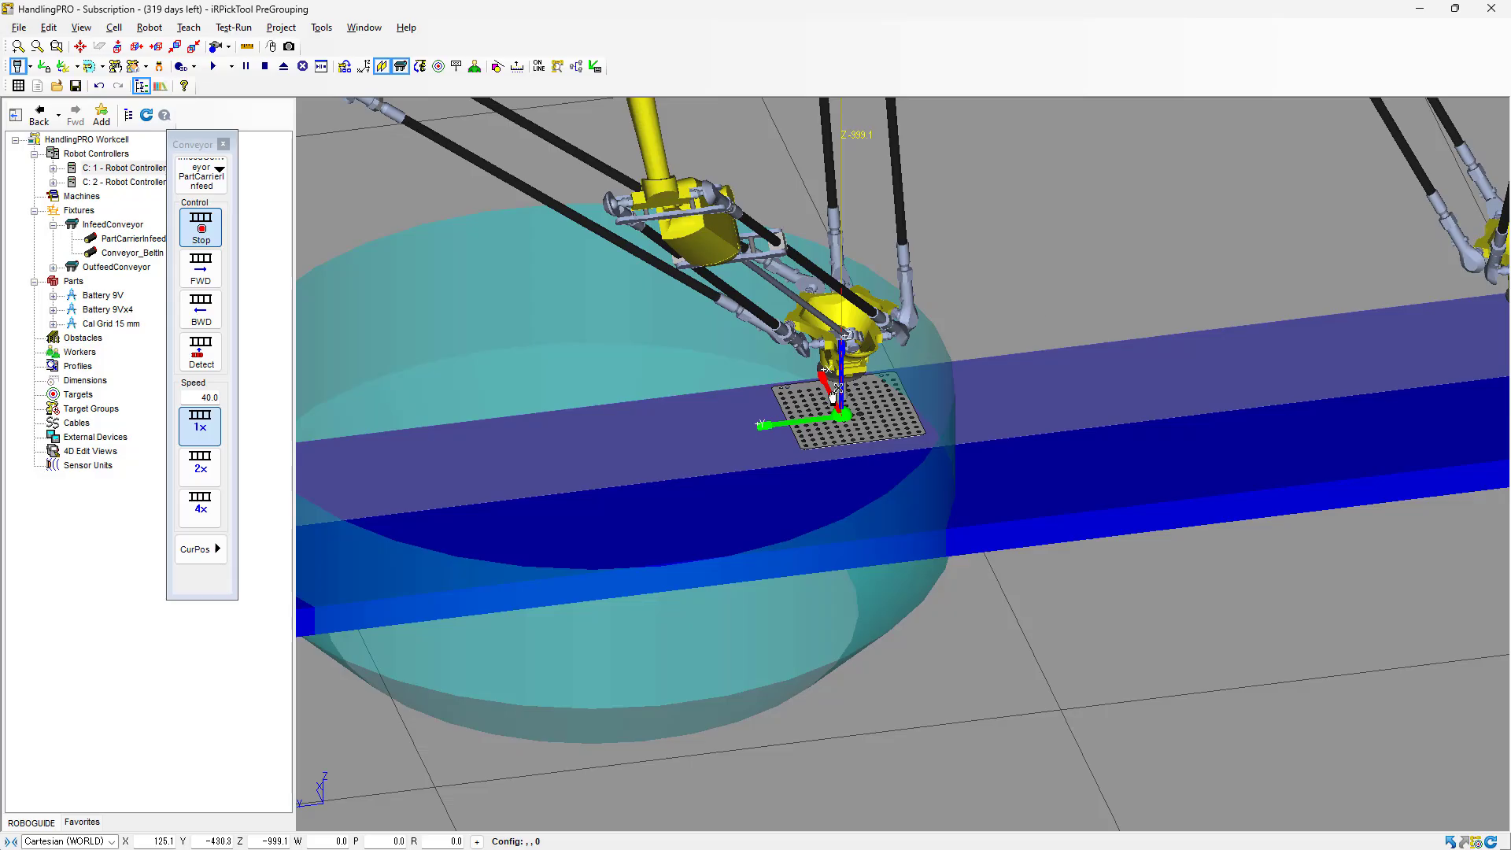
left_click_drag(834, 394, 817, 363)
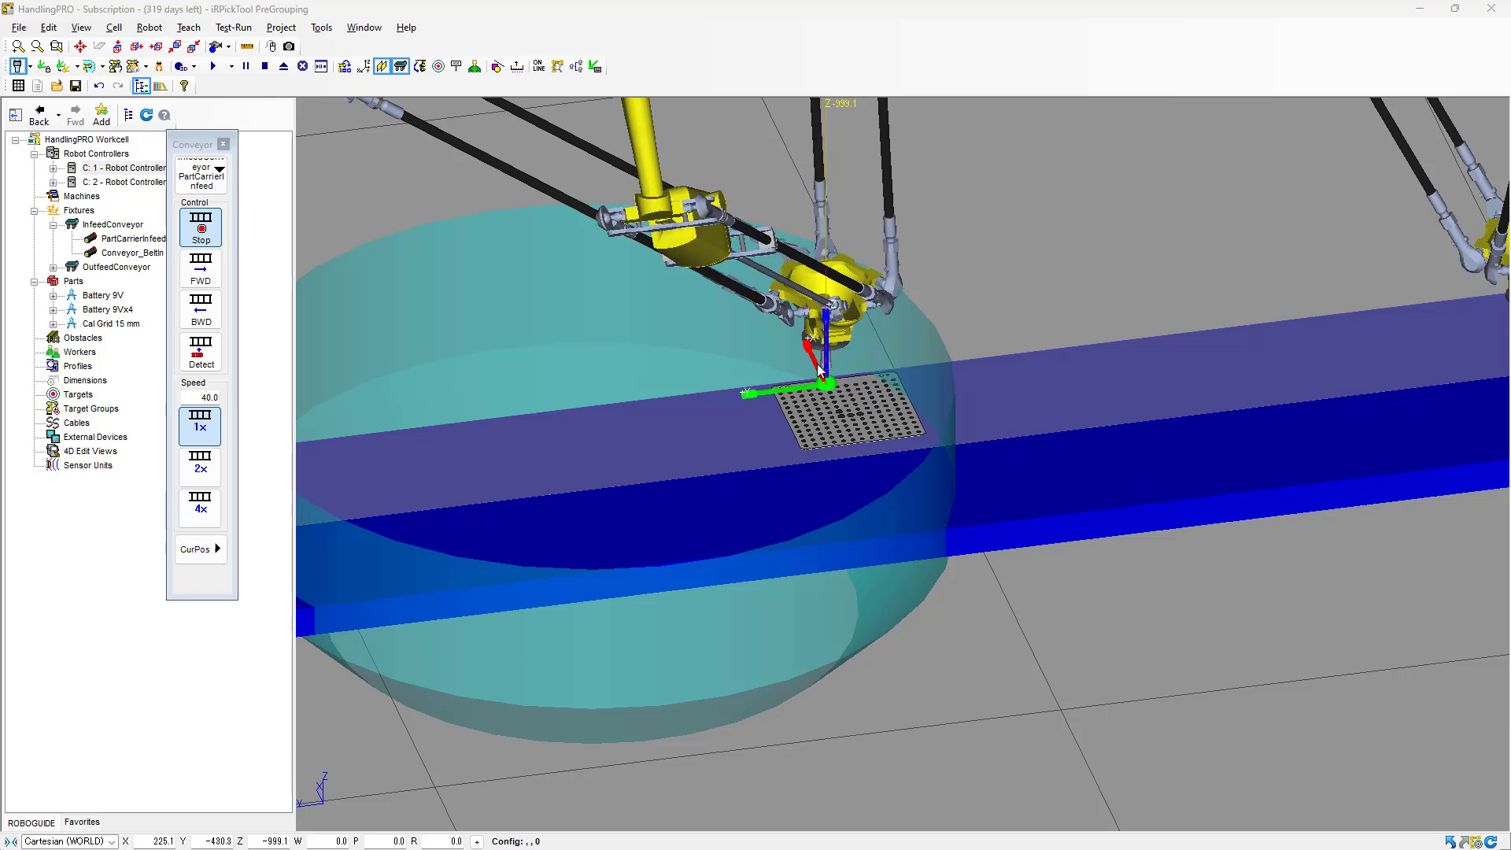
key("alt+Tab")
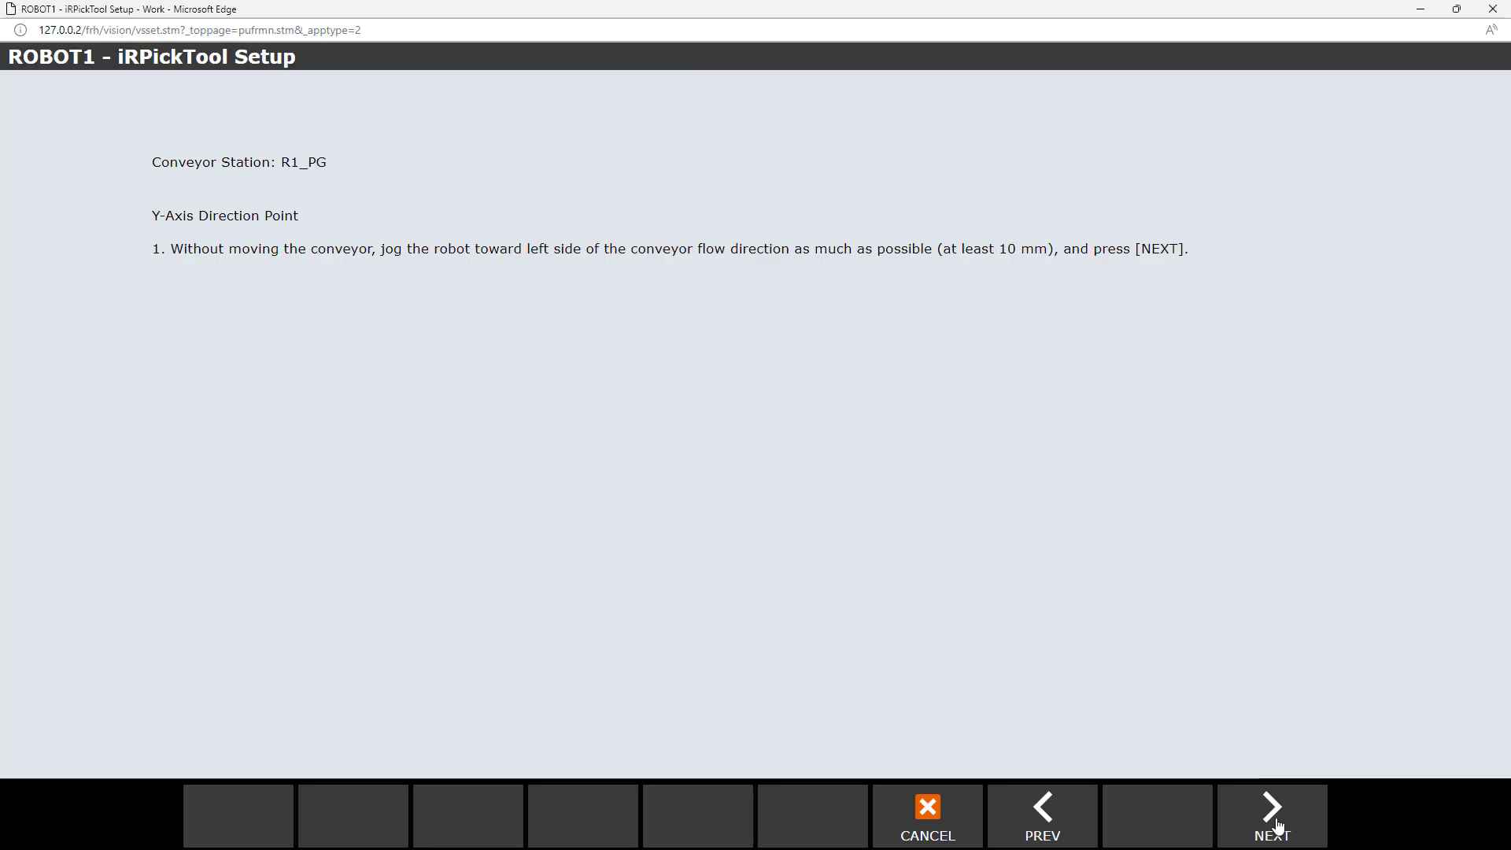
left_click(1275, 818)
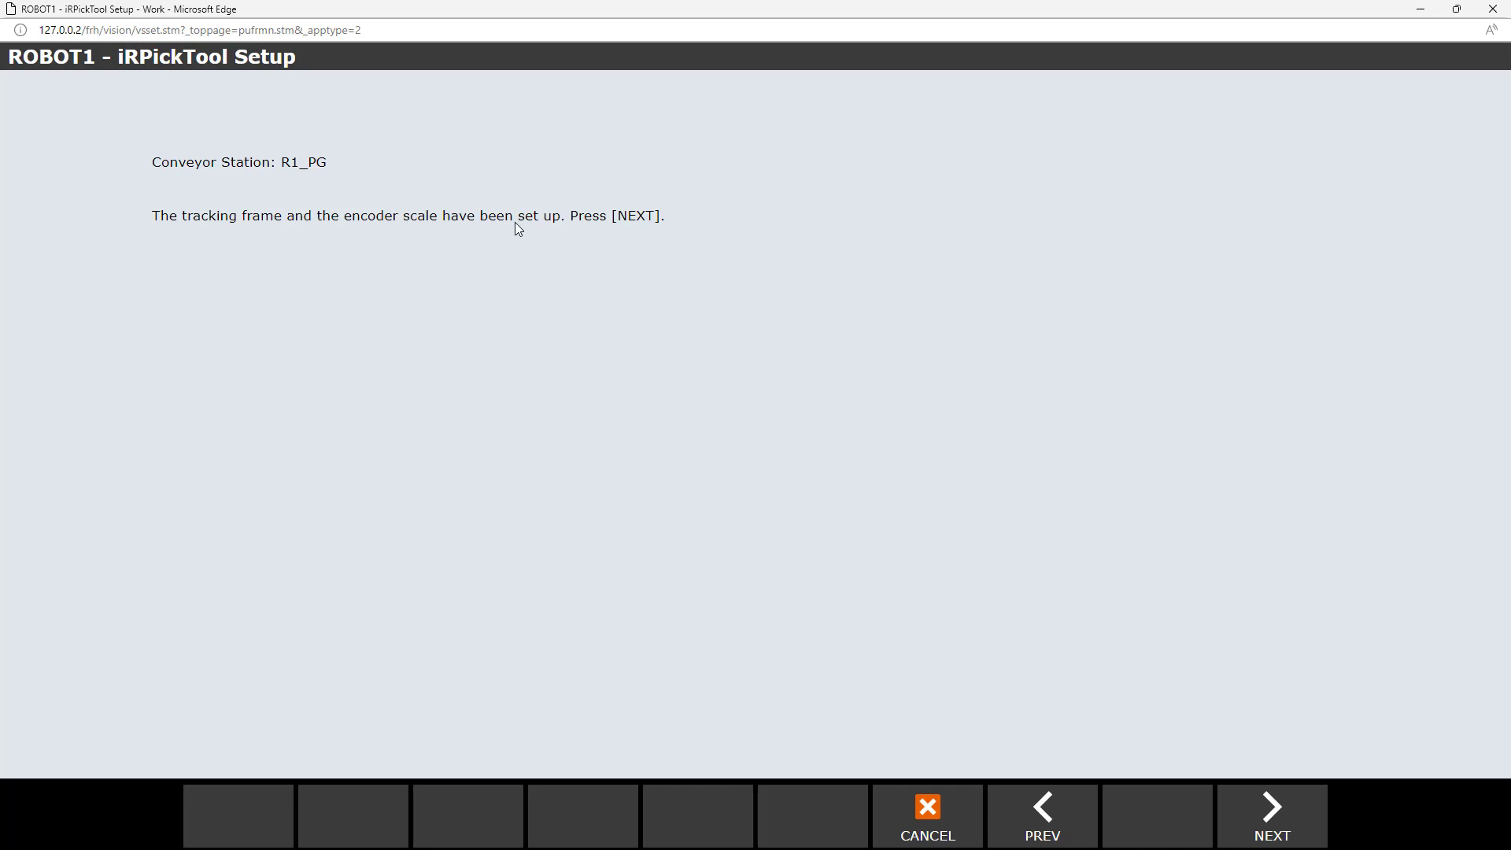
left_click(1273, 809)
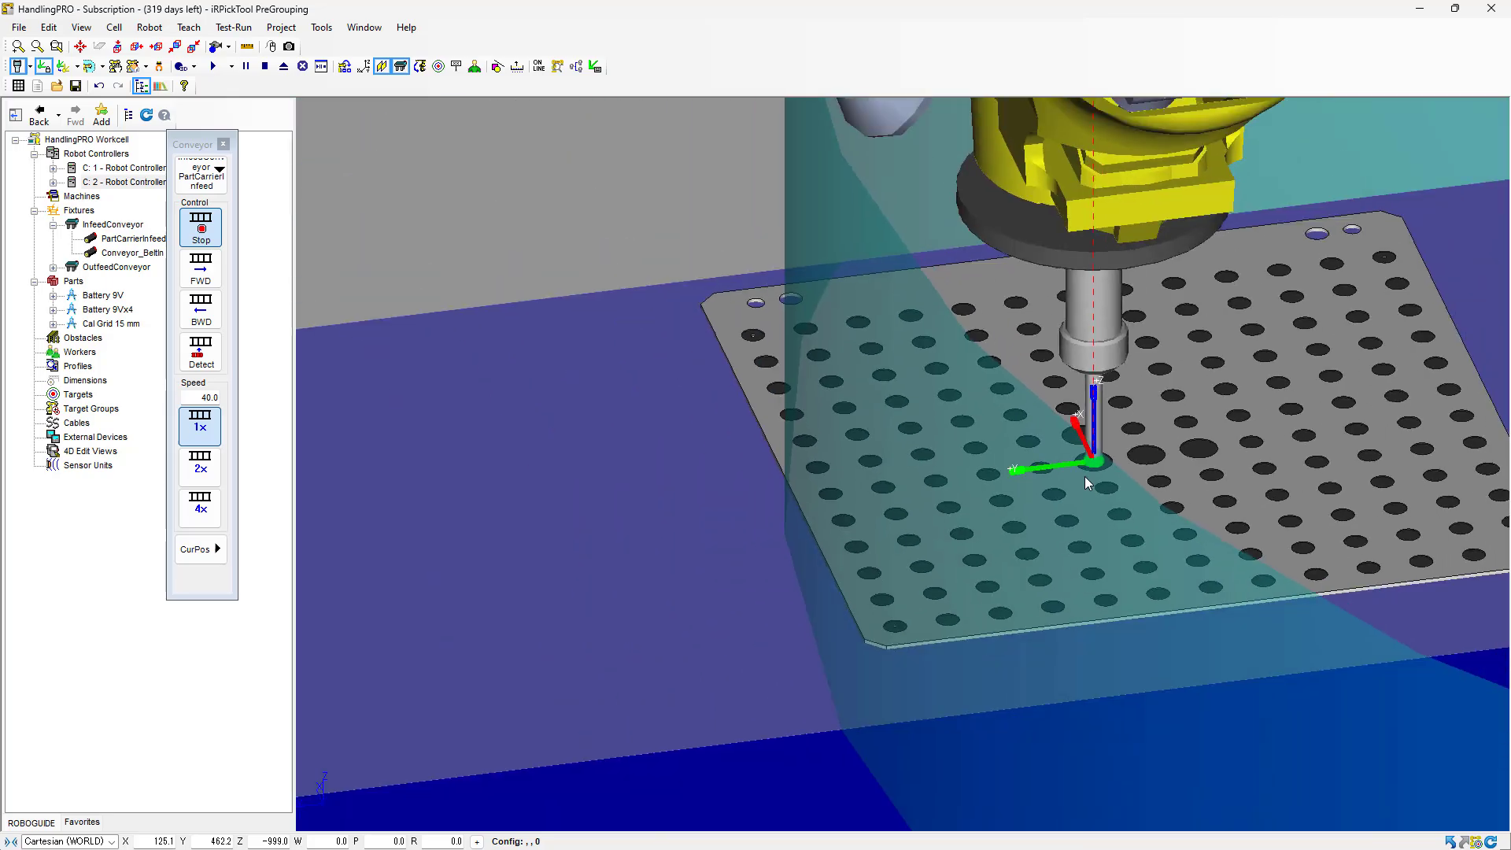
Record the R2_PG origin point and, with the TCP on the target mark of the grid moved downstream, the X-axis direction point.
scroll(1085, 476, "down", 5)
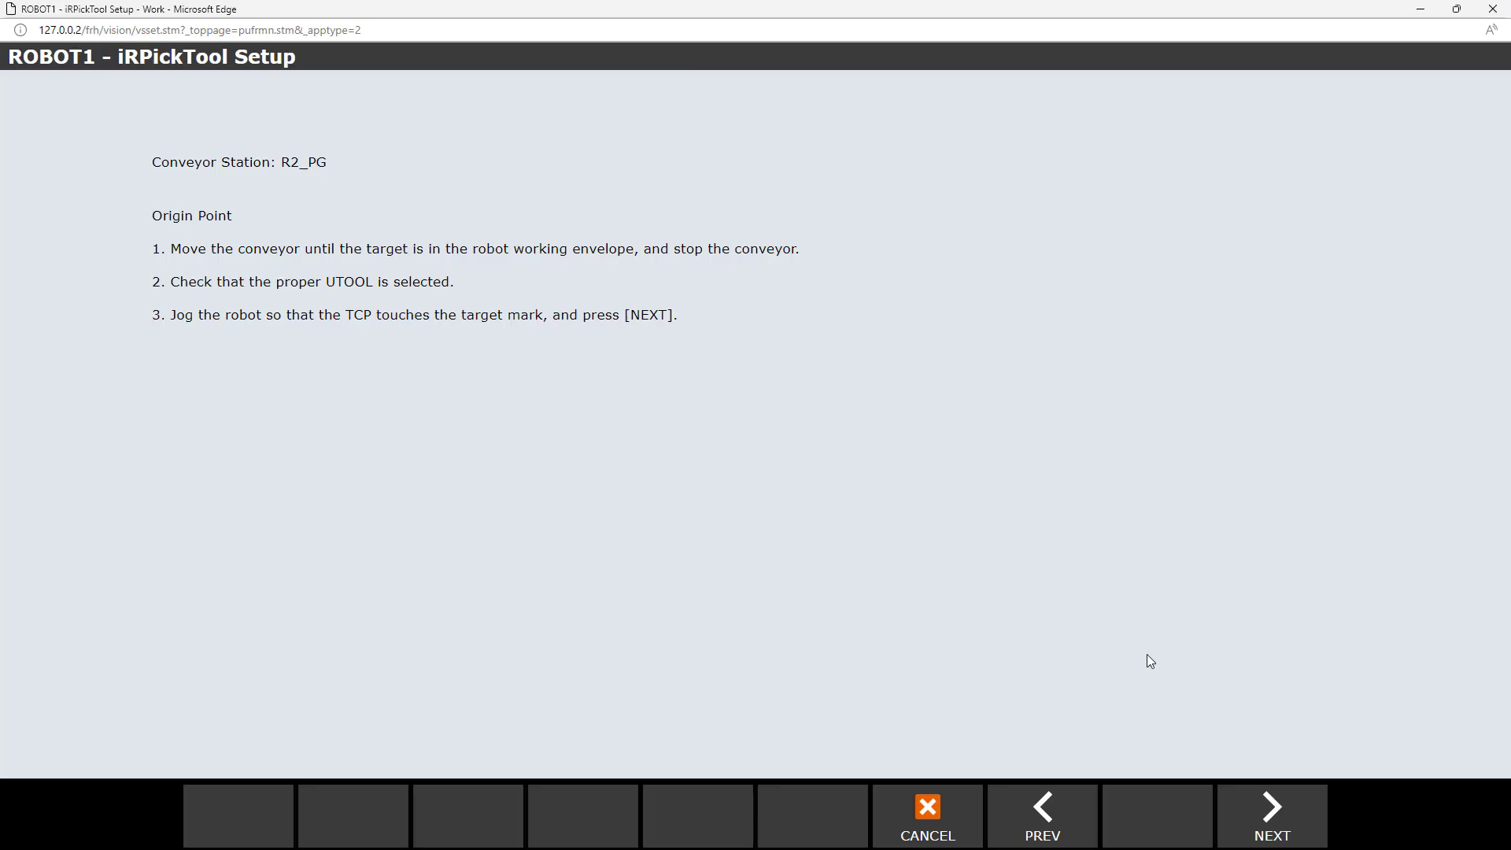
left_click(1235, 806)
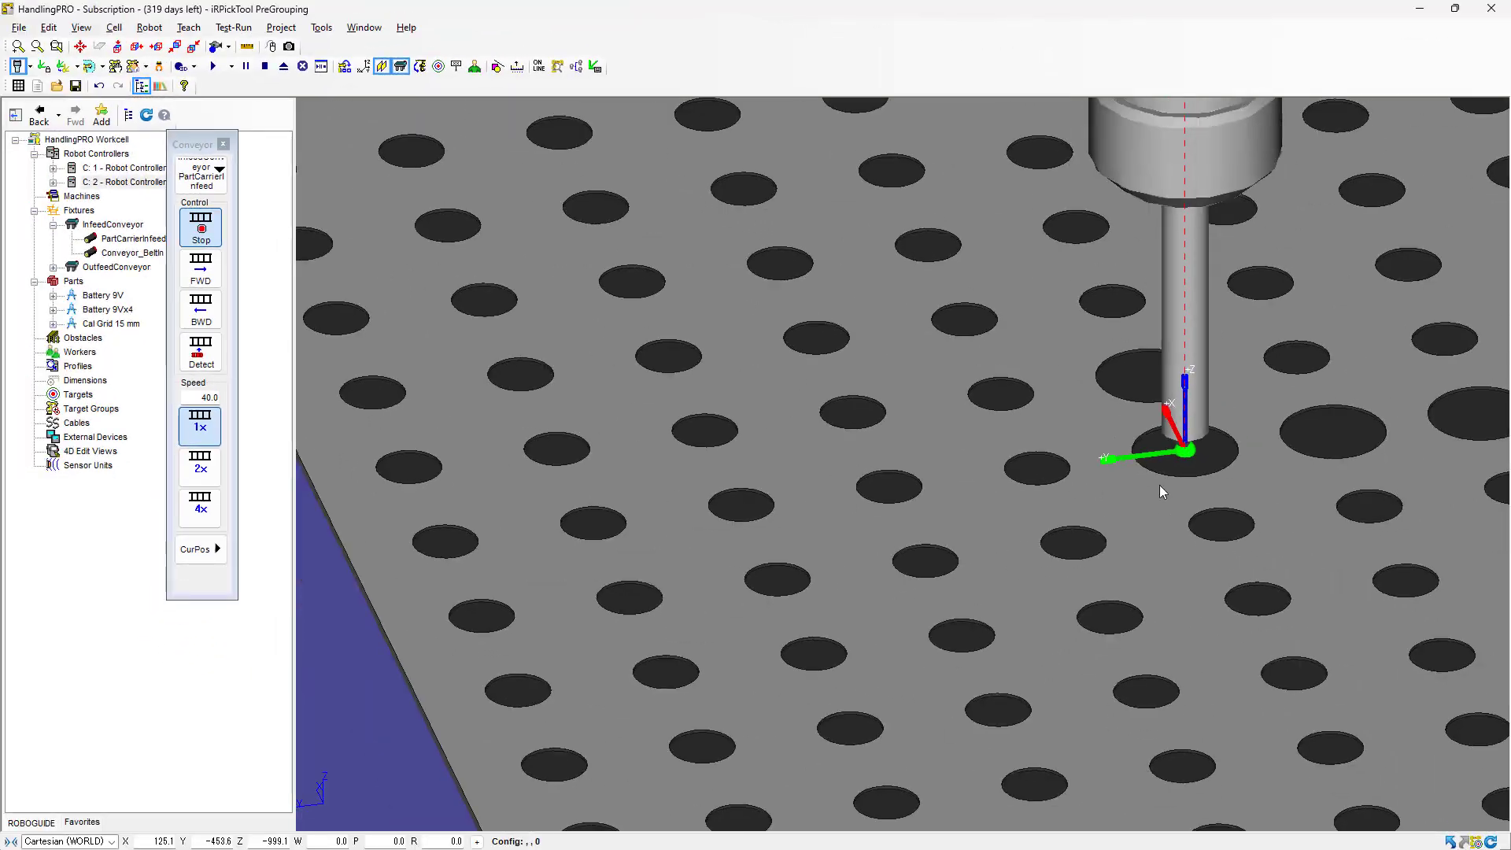
scroll(1161, 489, "down", 3)
scroll(1167, 512, "down", 5)
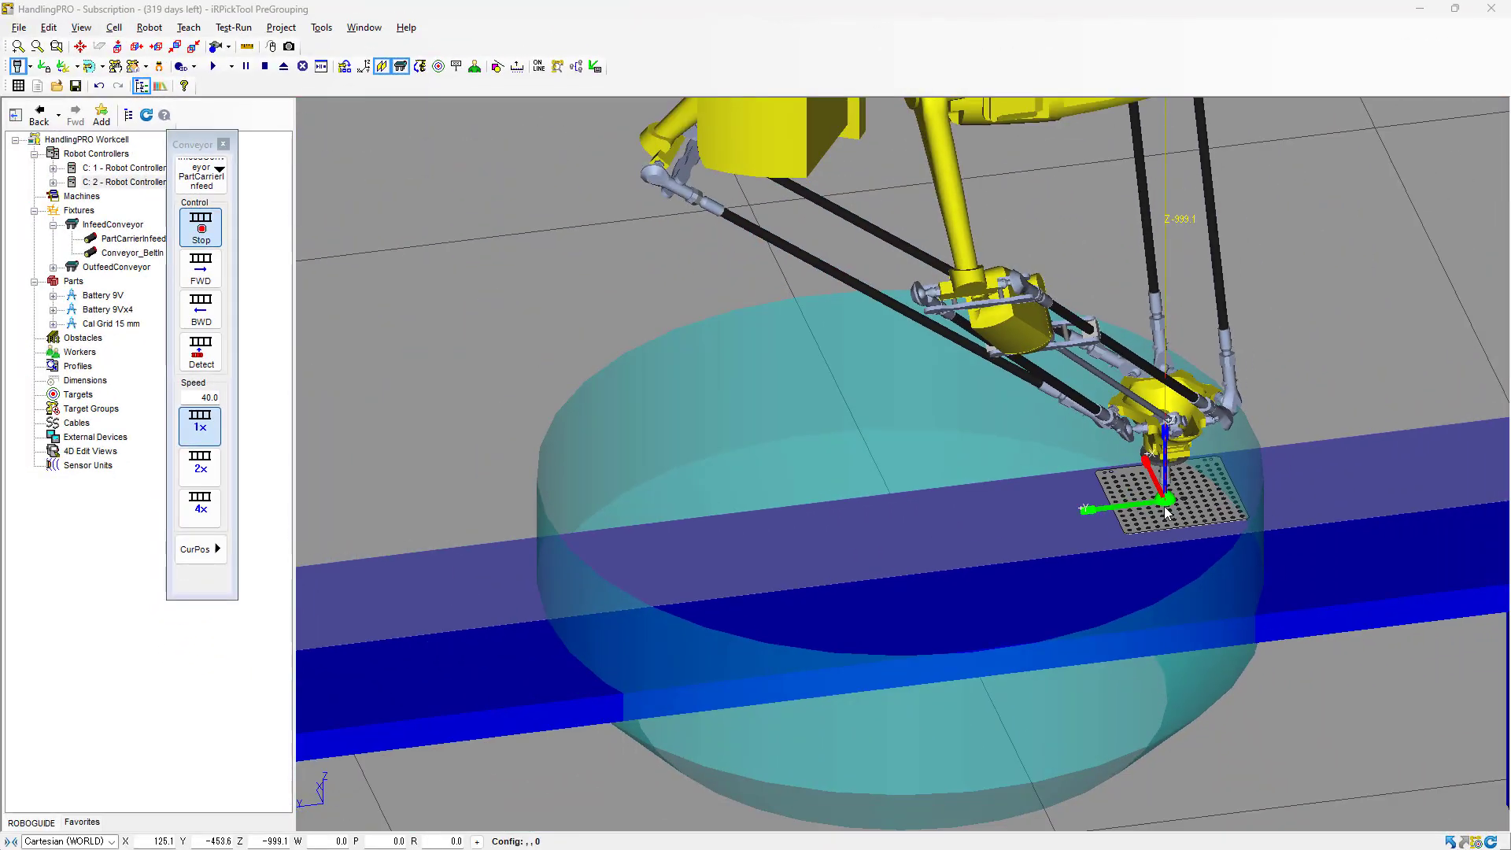
key("alt+Tab")
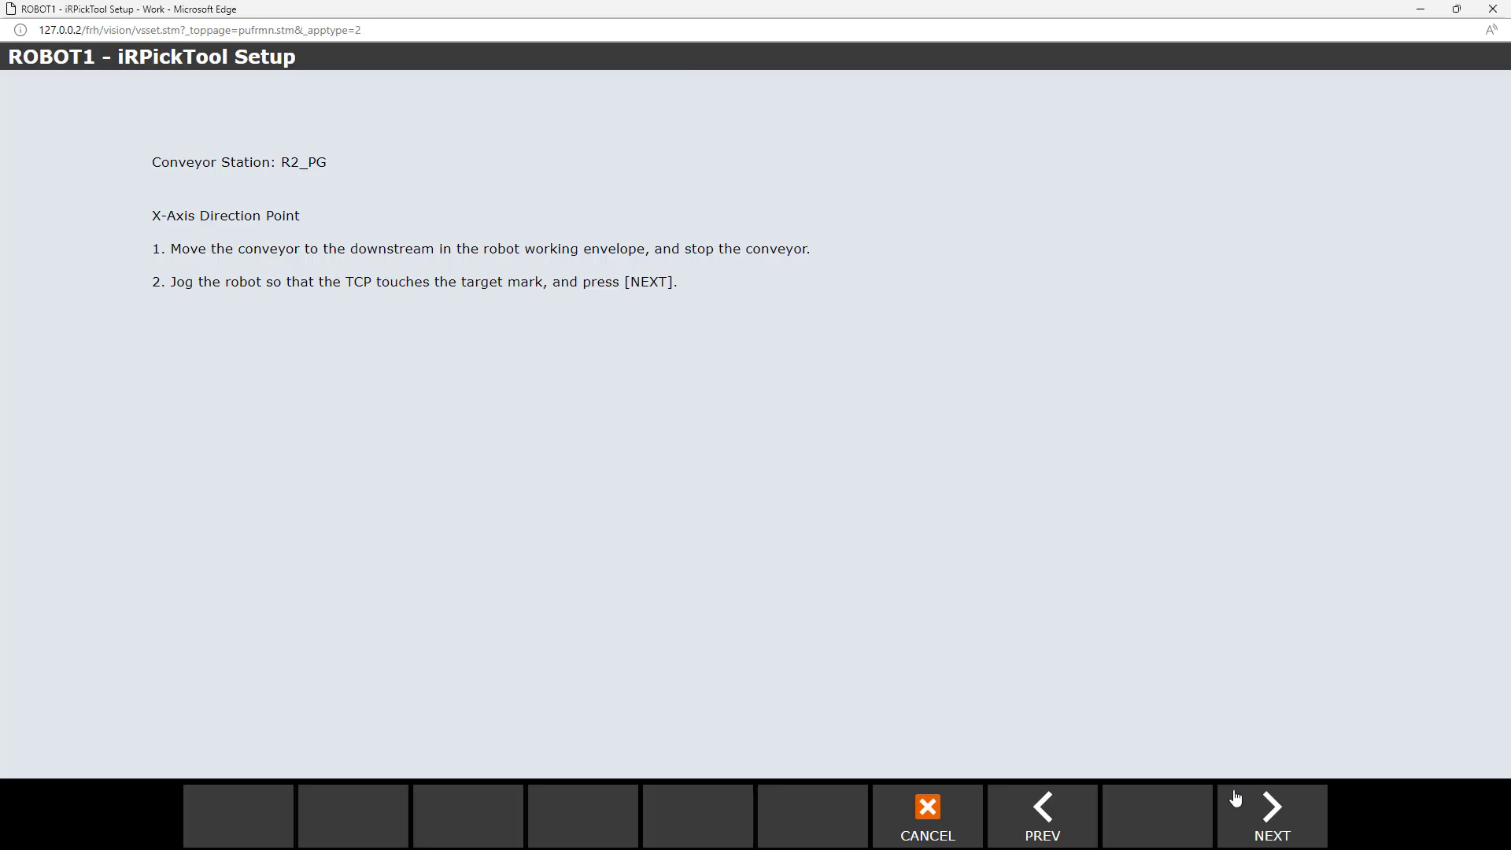
left_click(1250, 814)
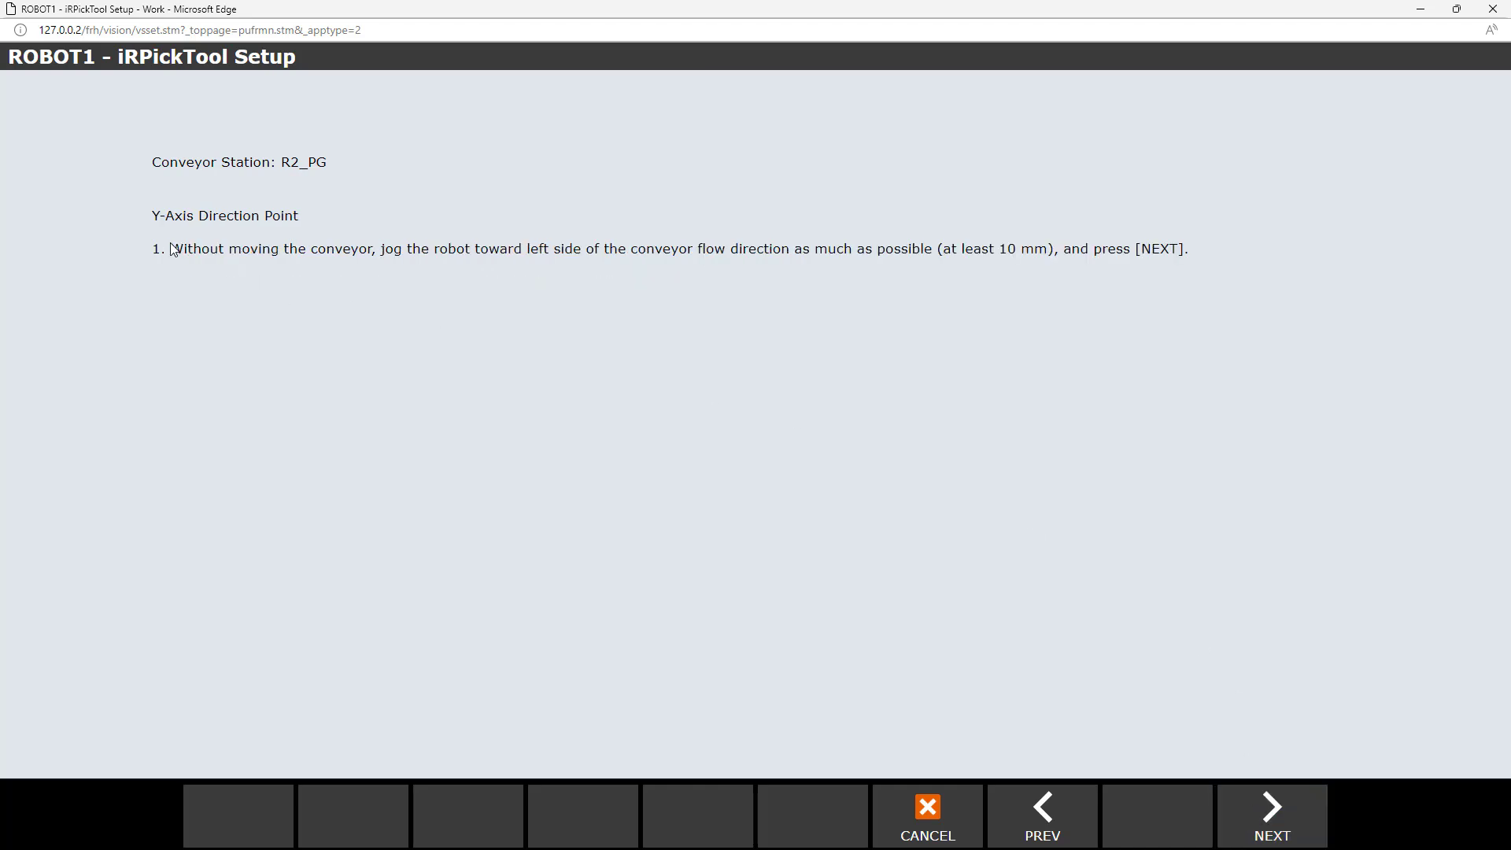
Jog Robot2 to the left of the conveyor flow in HandlingPRO, record the R2_PG Y-axis direction point in iRPickTool Setup and complete the guide.
key("alt+Tab")
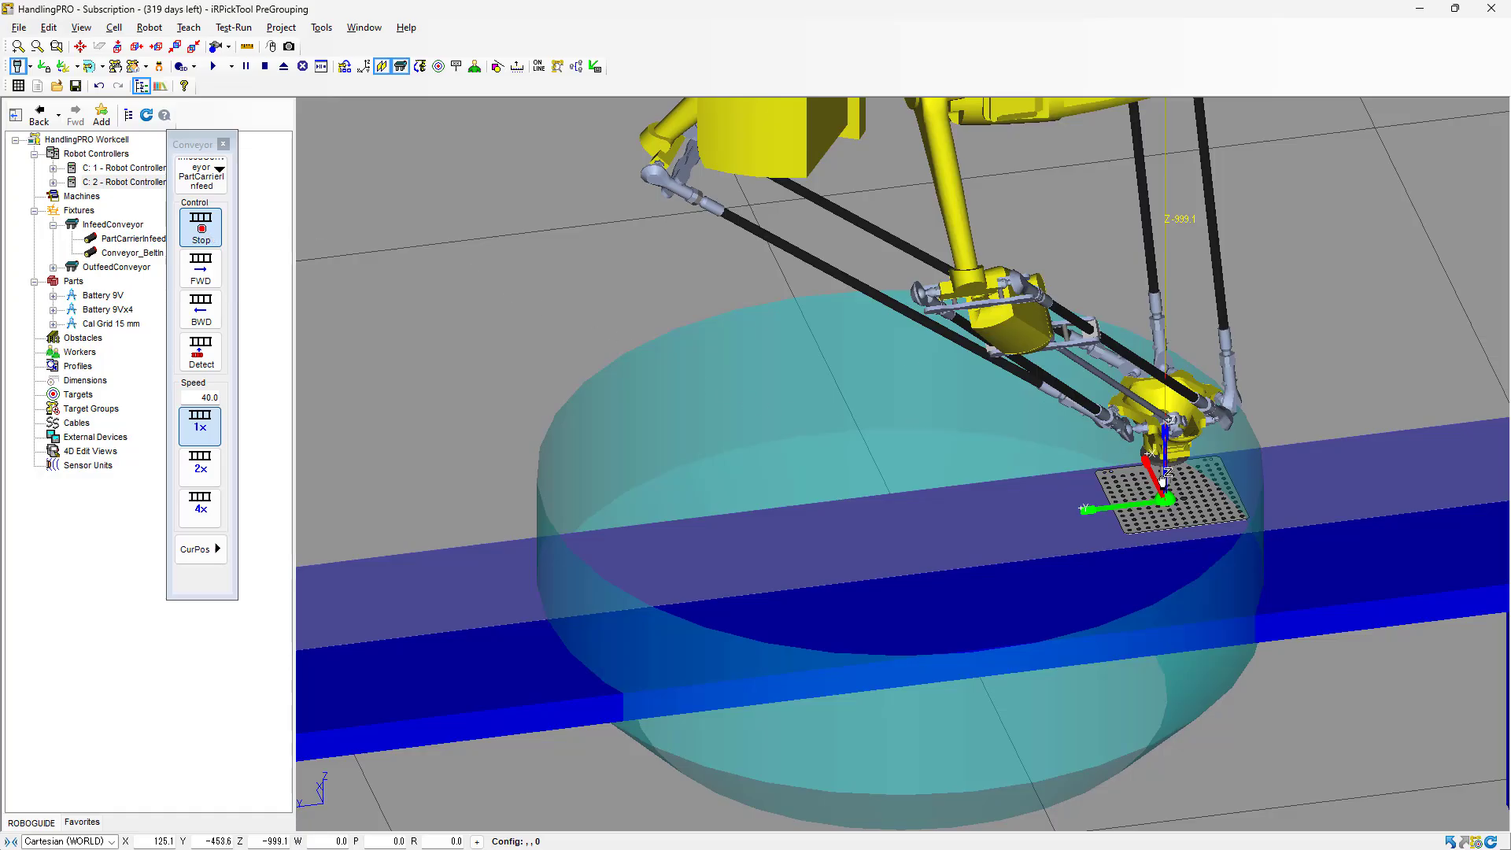
left_click_drag(1155, 480, 1137, 457)
key("alt+Tab")
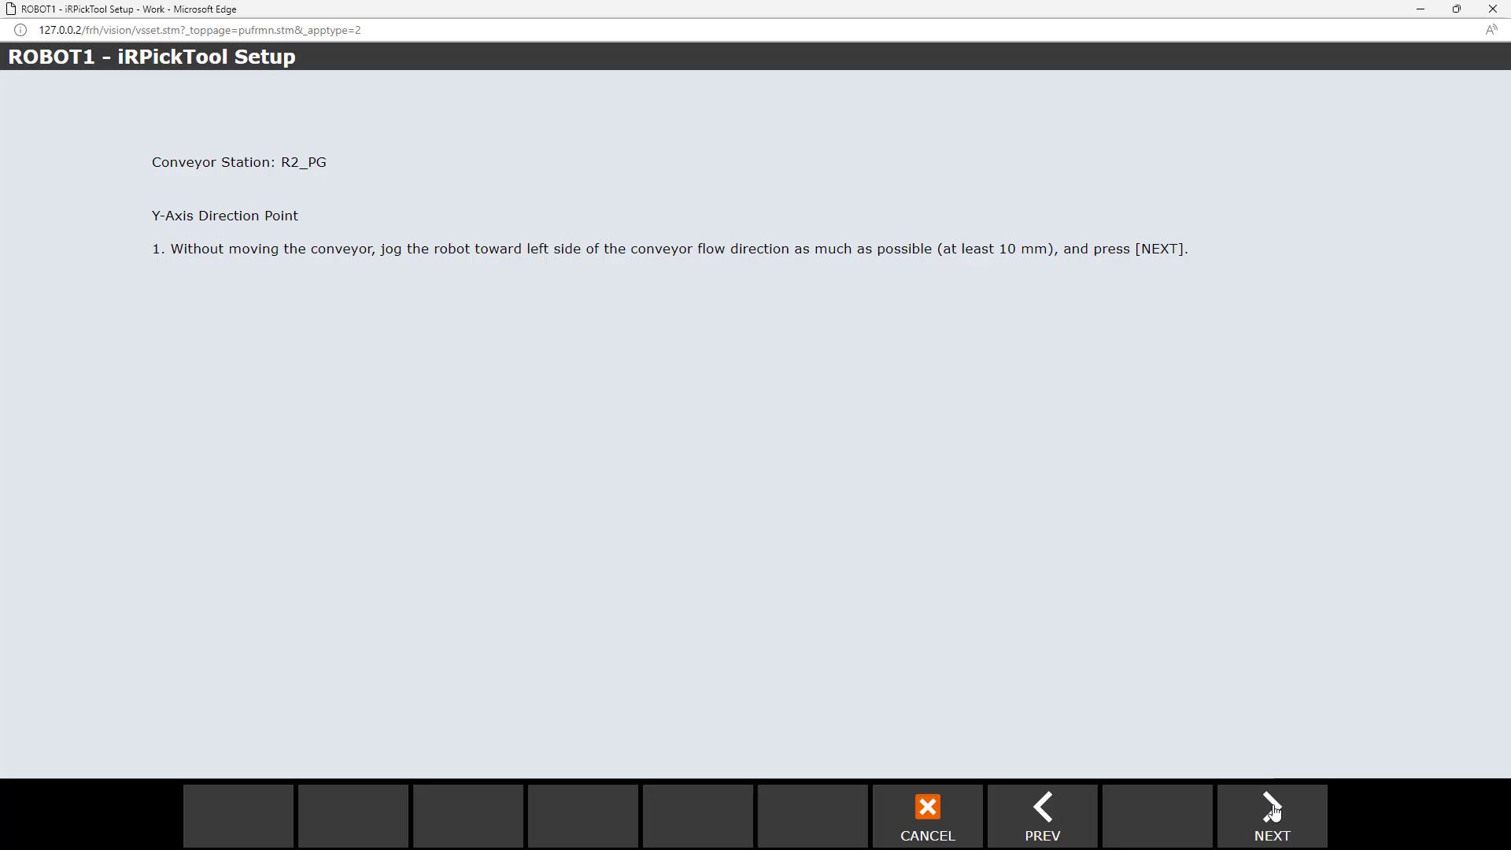
left_click(1276, 811)
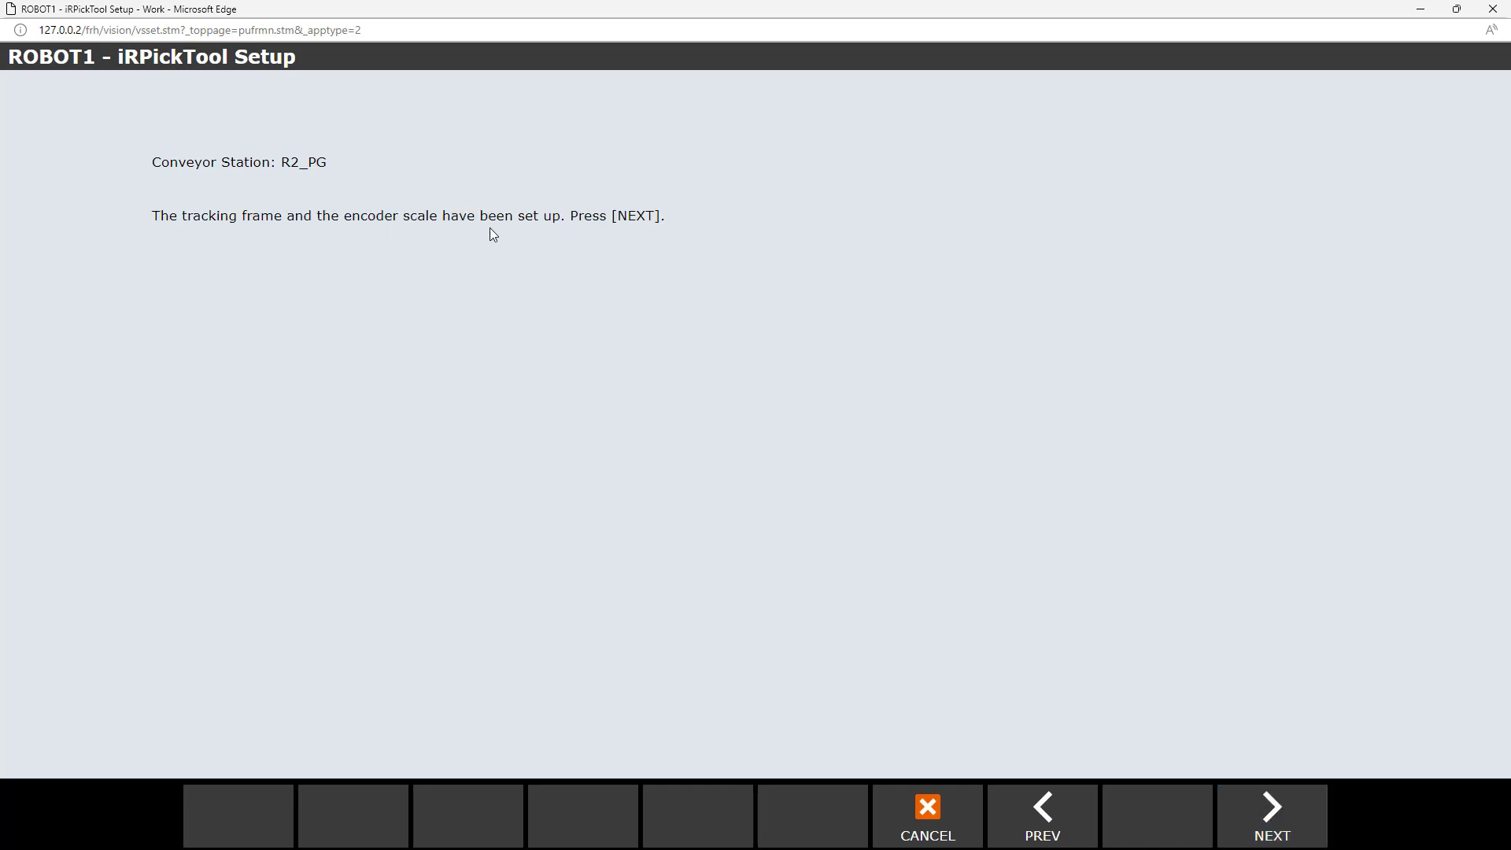
left_click(1241, 820)
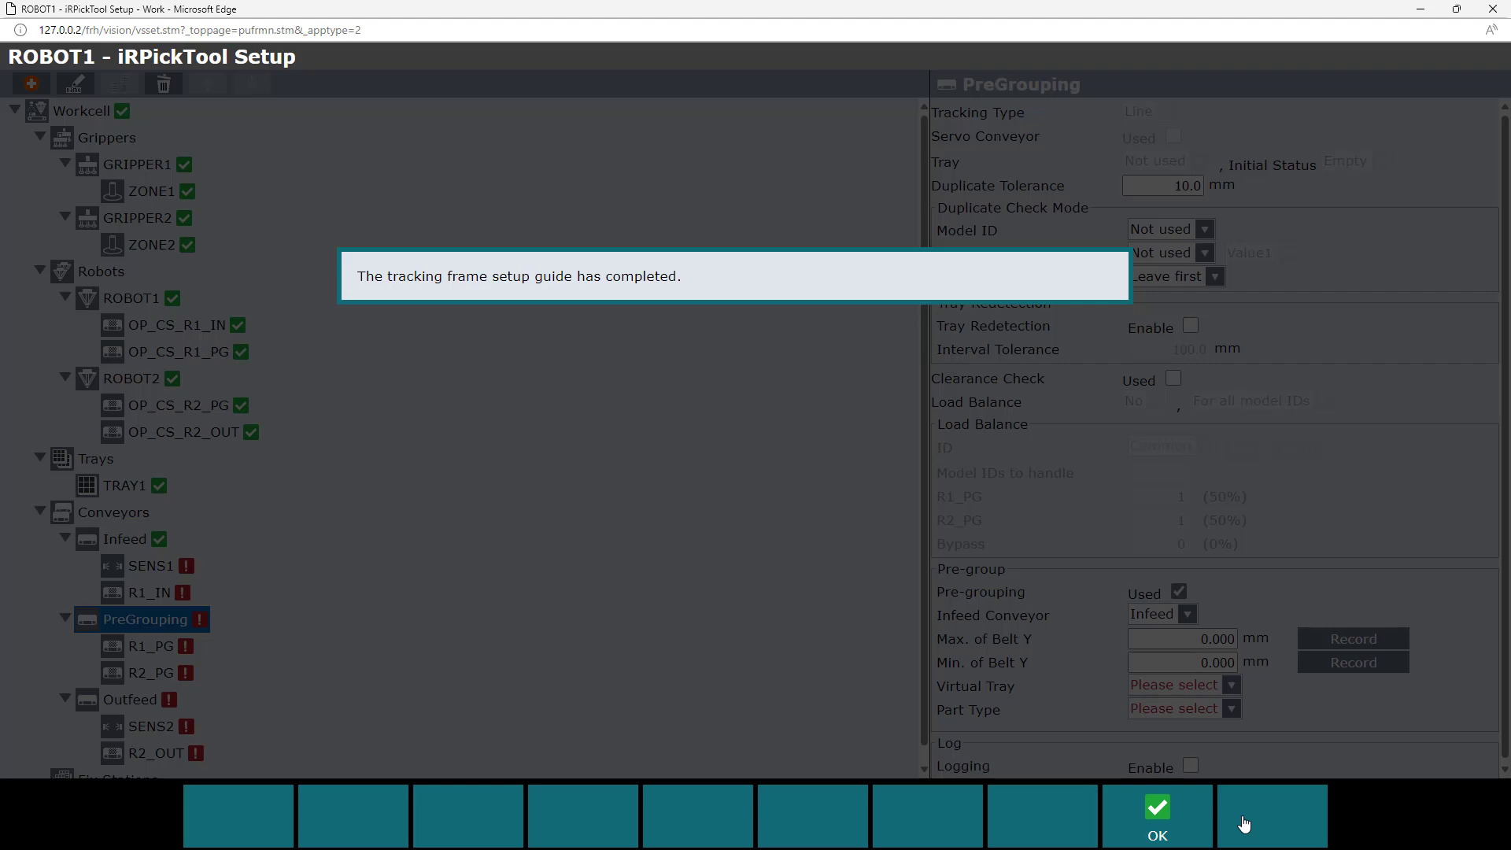
left_click(1150, 828)
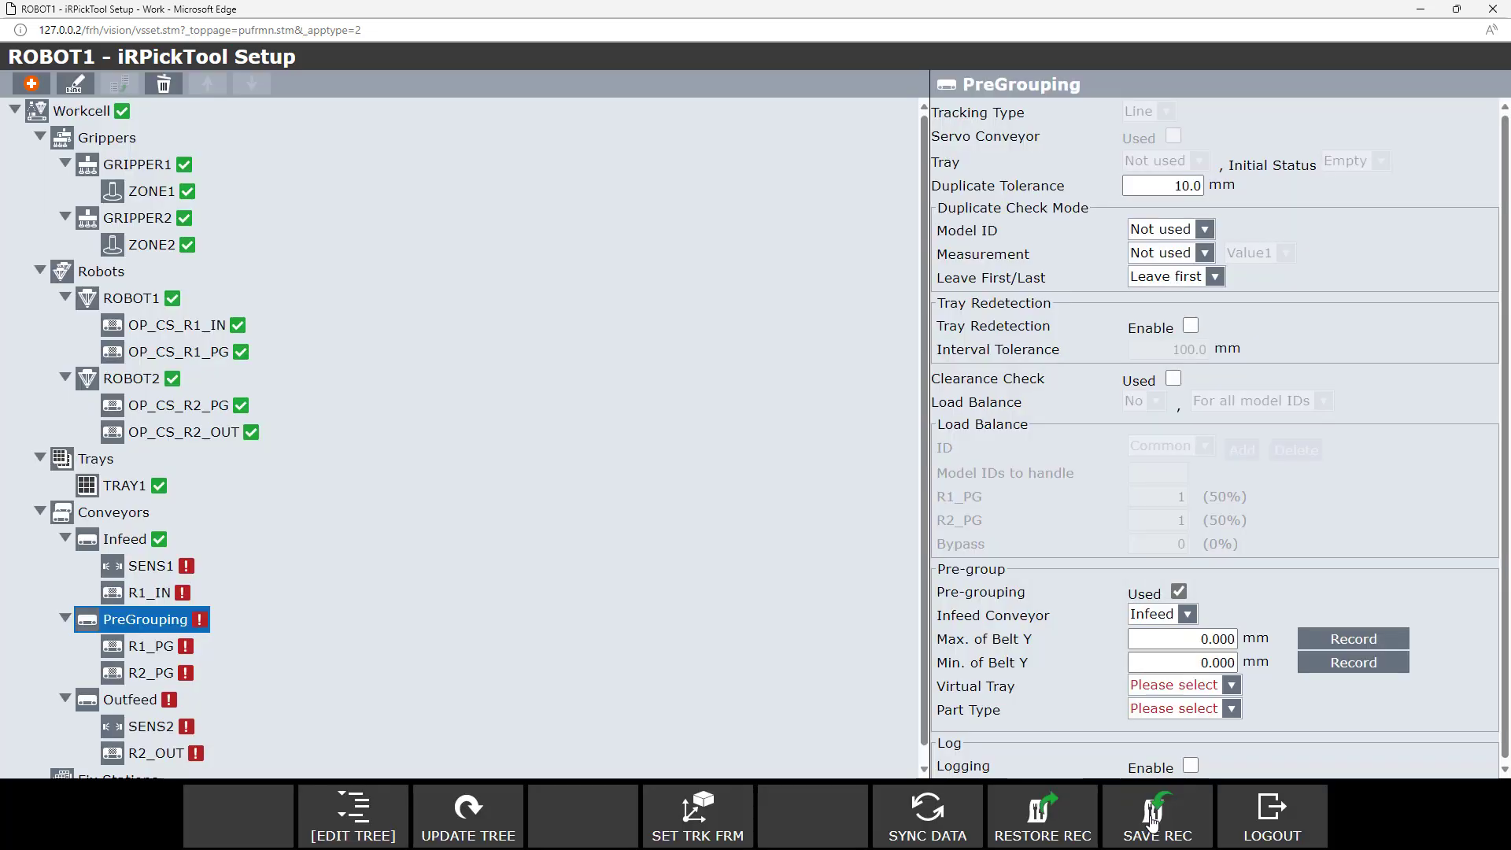
Review the encoder scale and trained tracking frame of conveyor stations R1_IN, R1_PG and R2_PG.
left_click(142, 595)
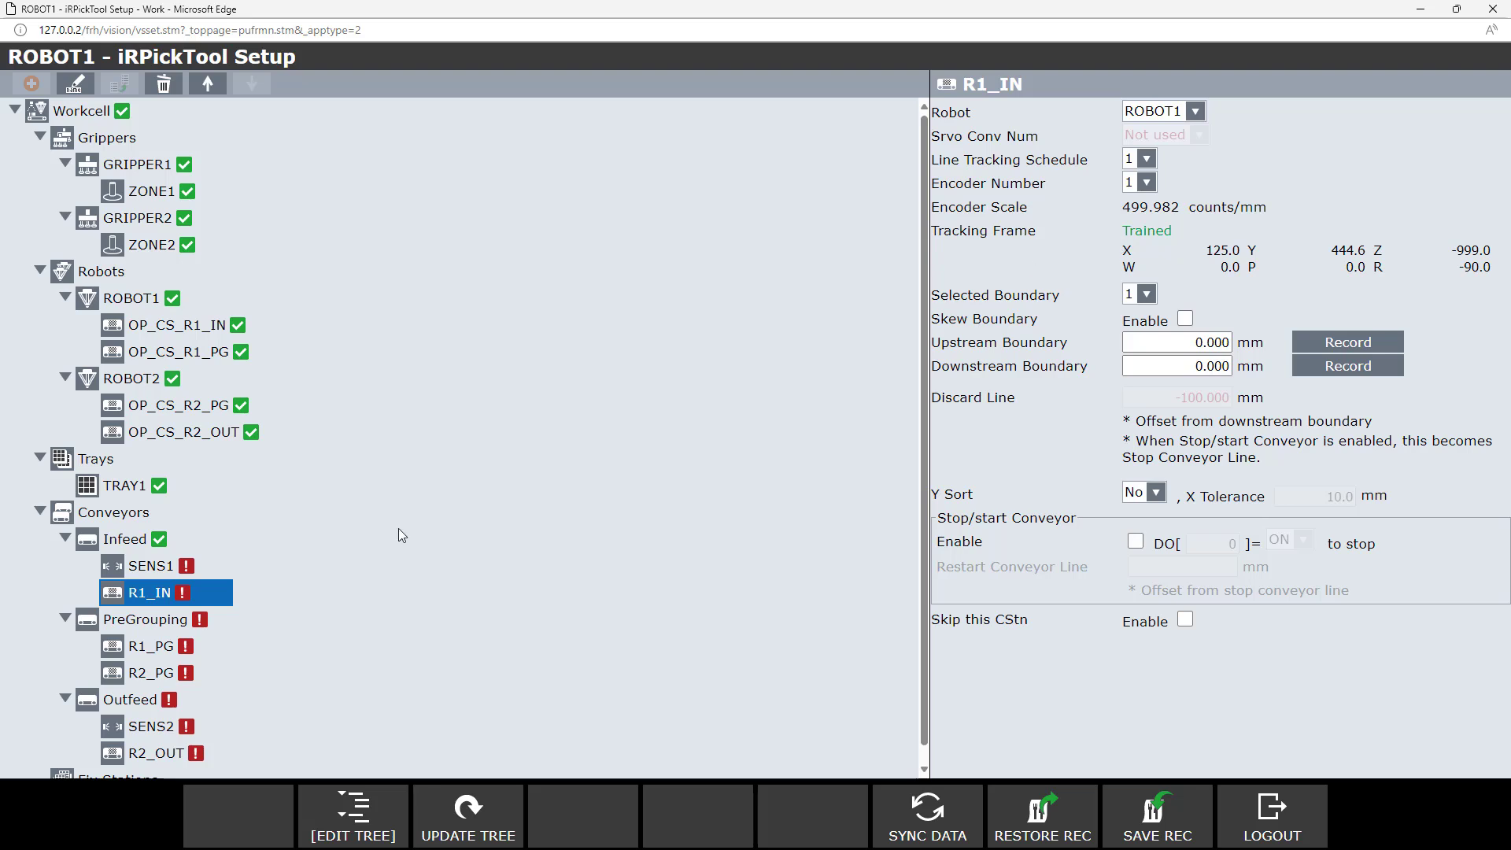
left_click(174, 652)
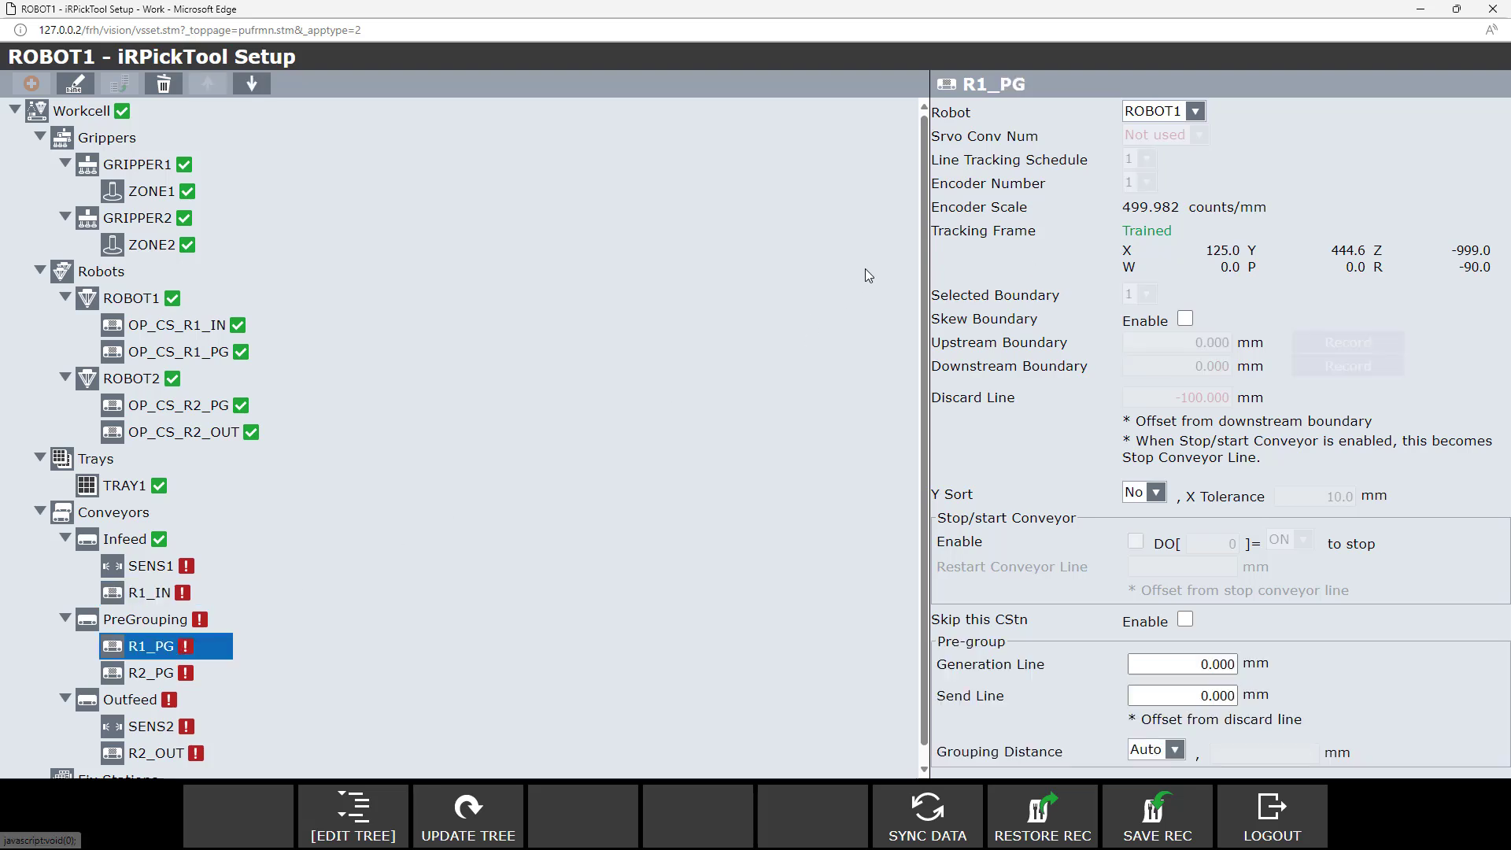
left_click(173, 677)
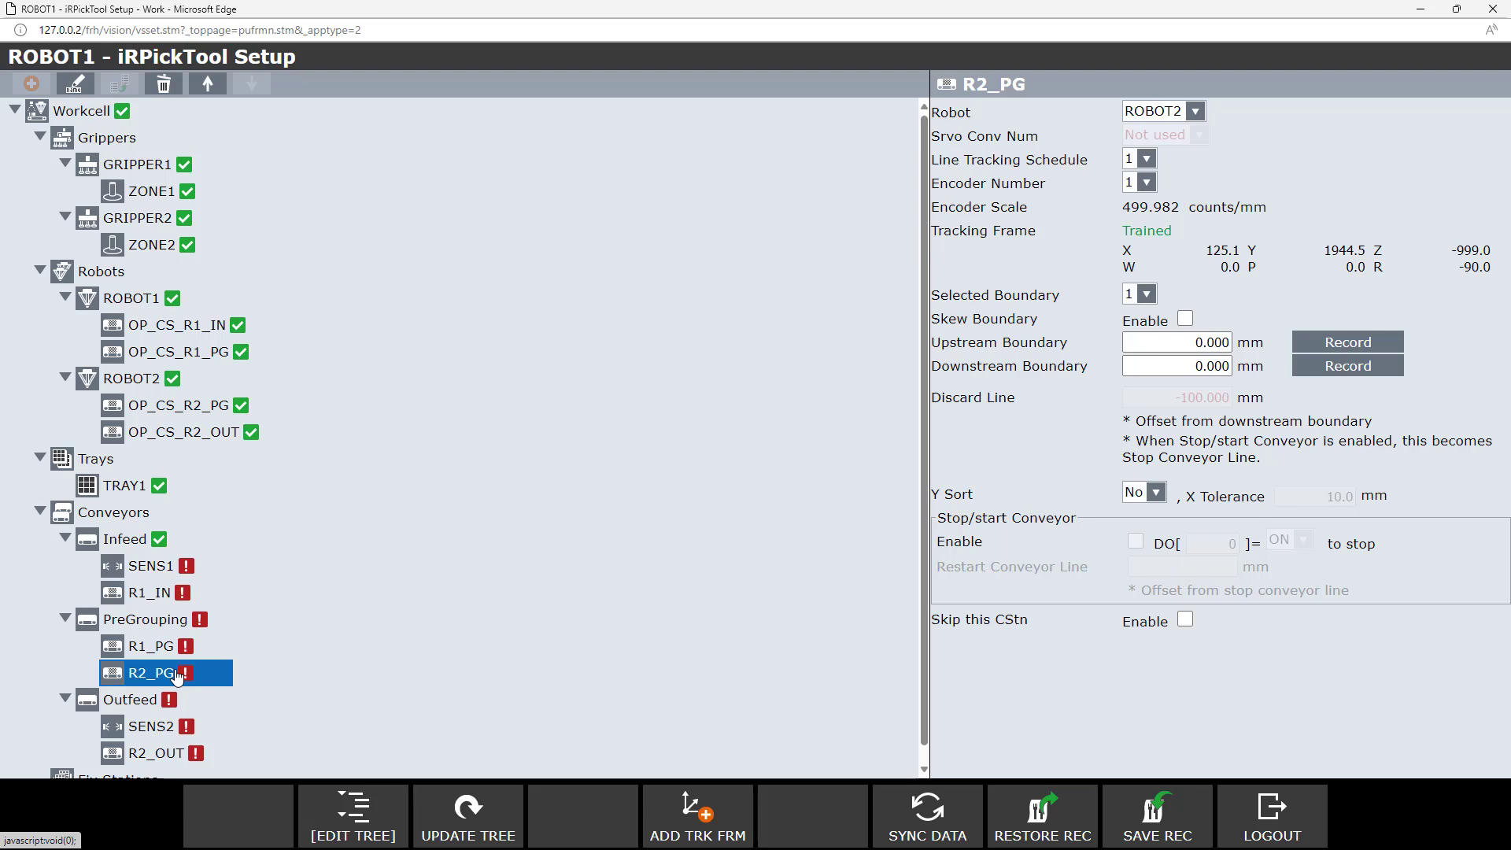
left_click(175, 598)
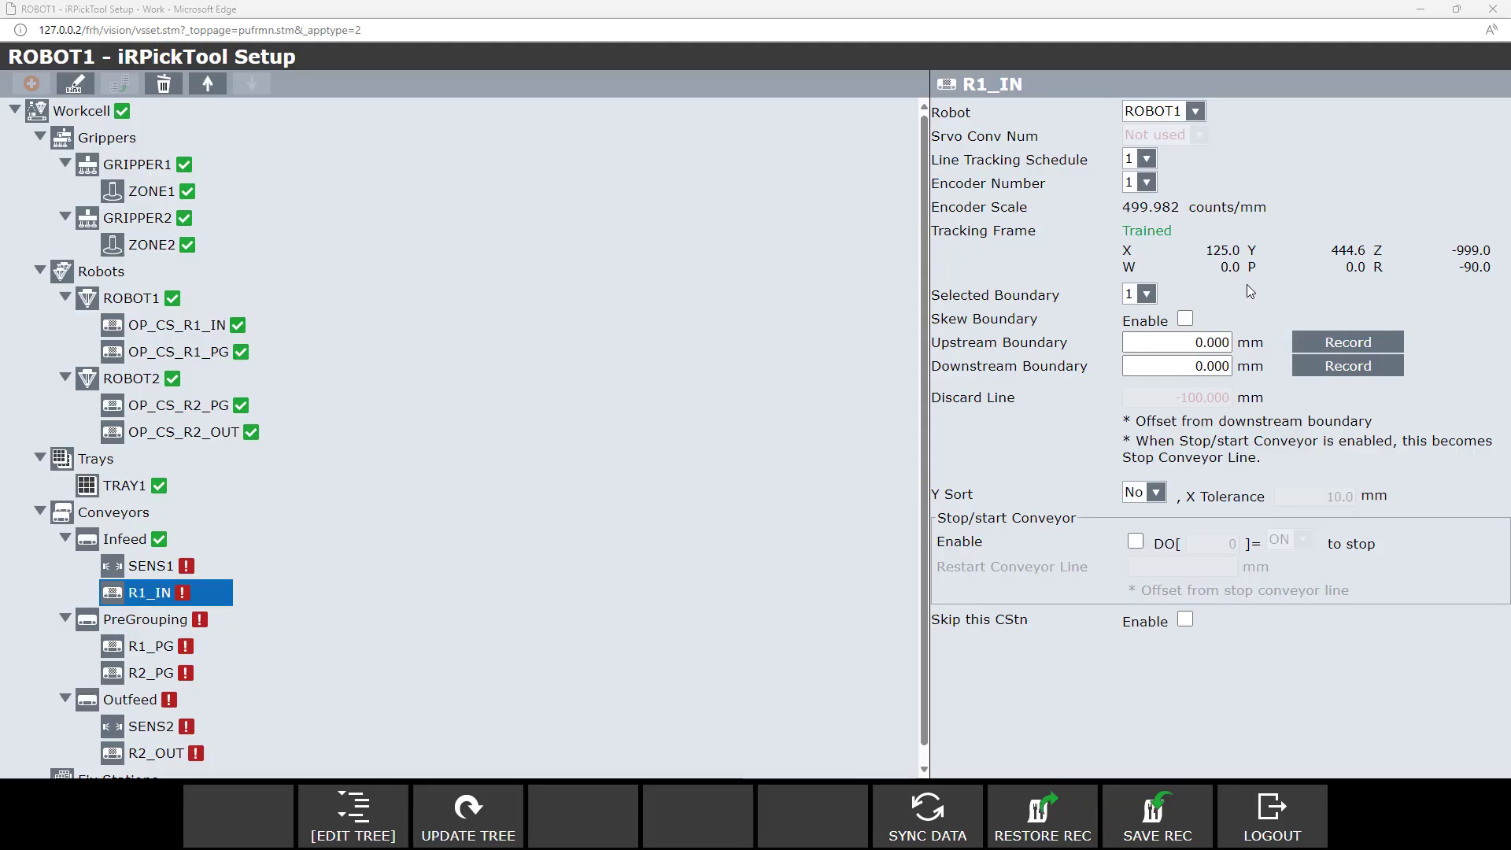
Compare the R1_IN tracking frame with the HandlingPRO measurement between the Cal Grid 15 mm and Robot1 origins, and recheck R2_PG's frame.
key("alt+Tab")
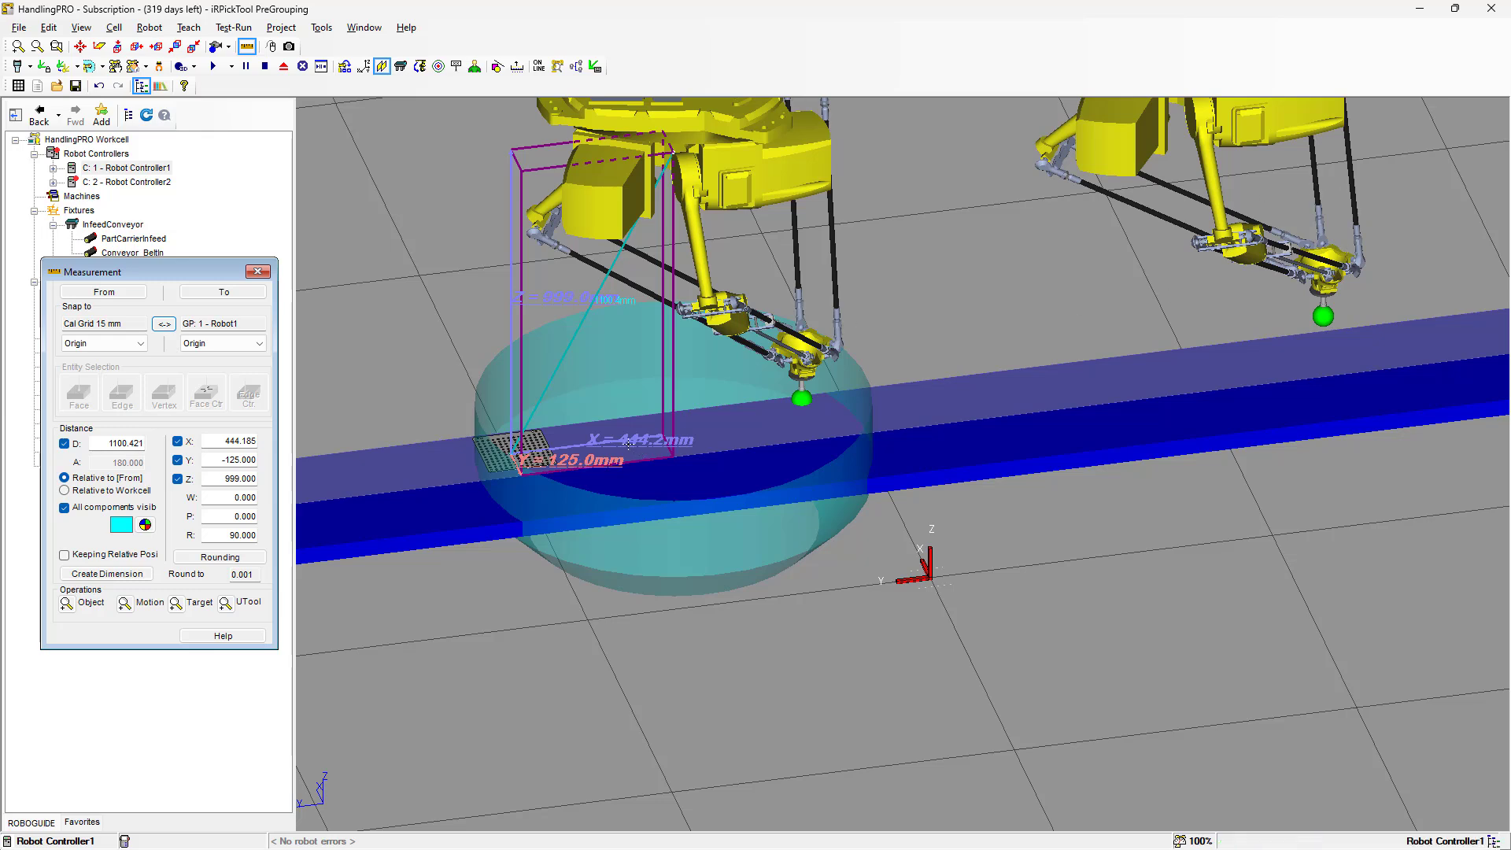
key("alt+Tab")
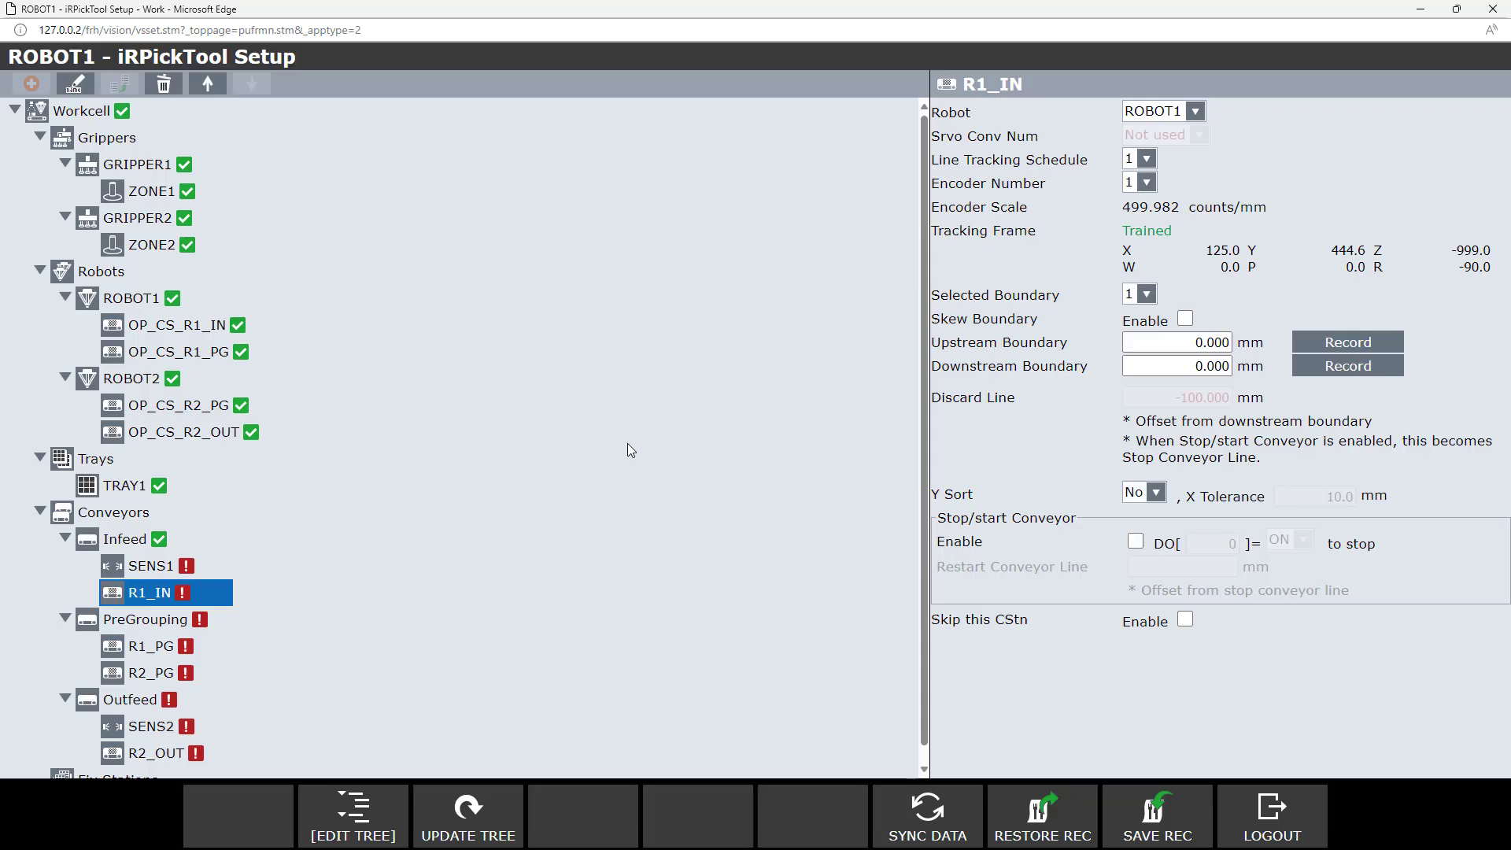
left_click(162, 674)
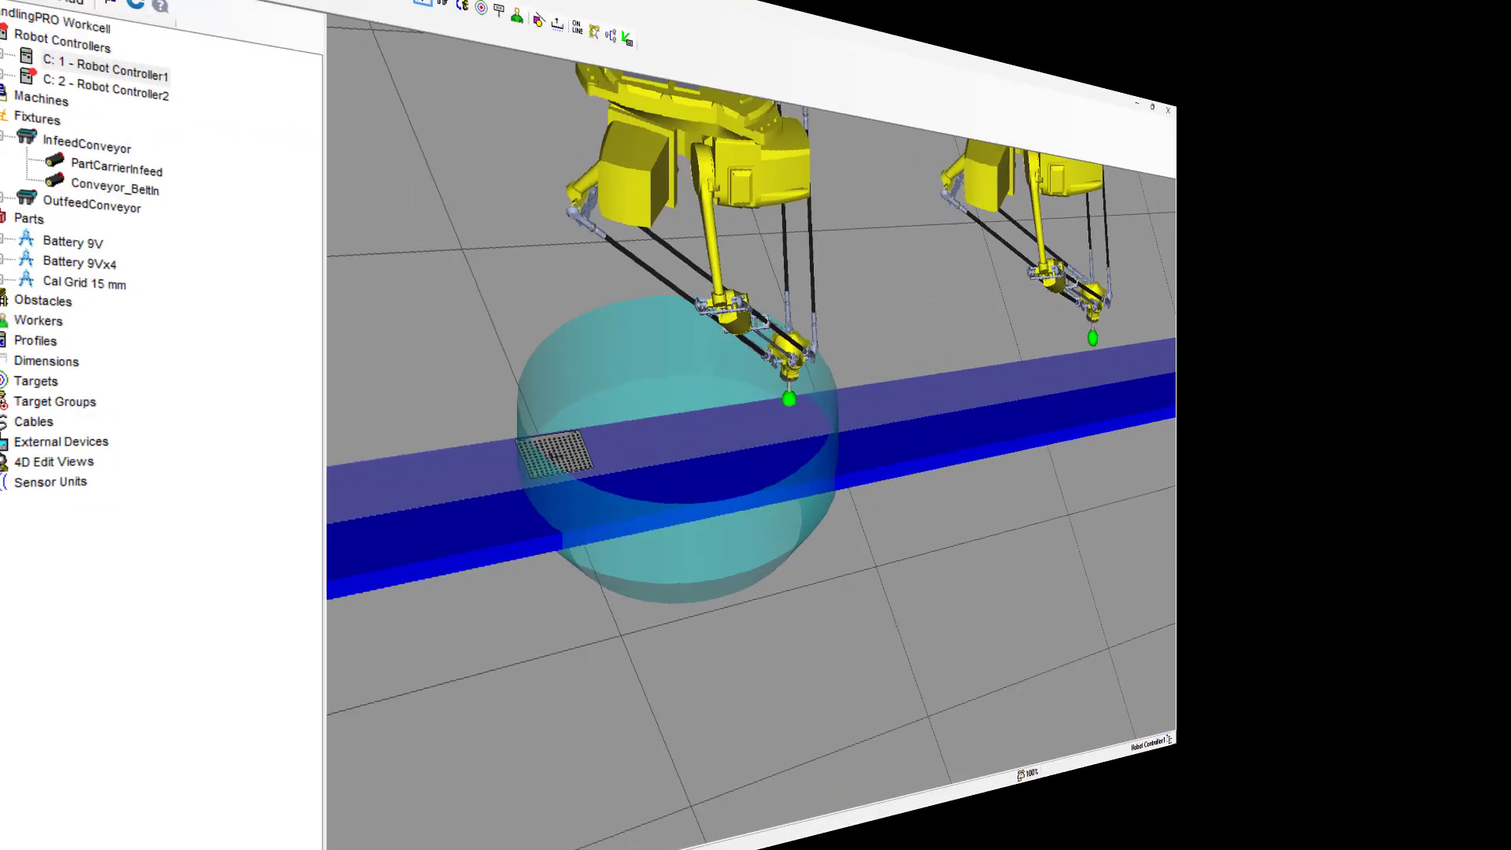
On Robot Controller1's teach pendant in HandlingPRO, examine the nominal track frame details of tracking schedule 1, and minimize the pendant.
left_click(19, 68)
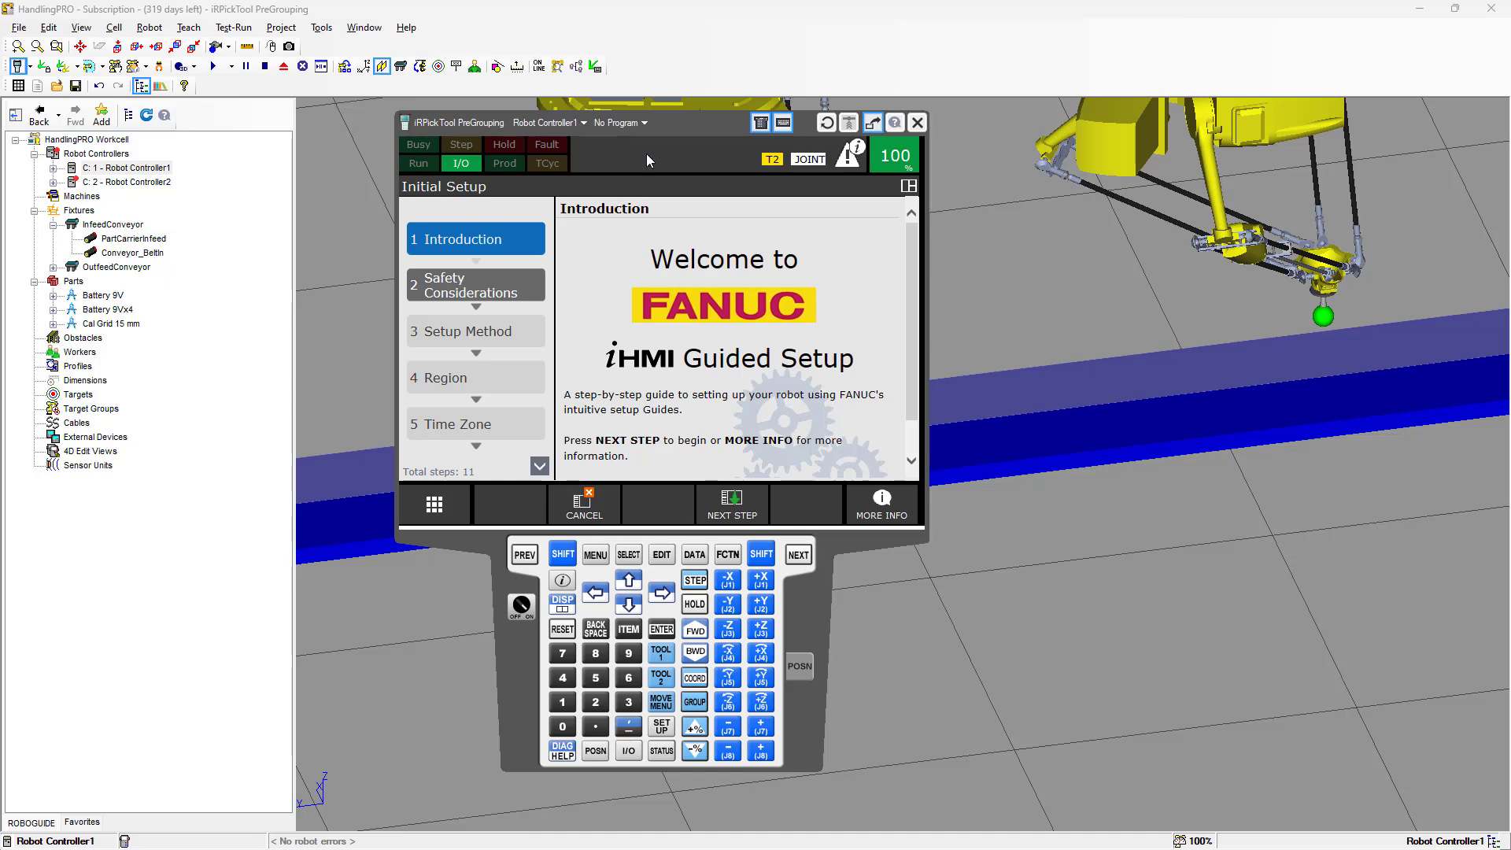
left_click(596, 557)
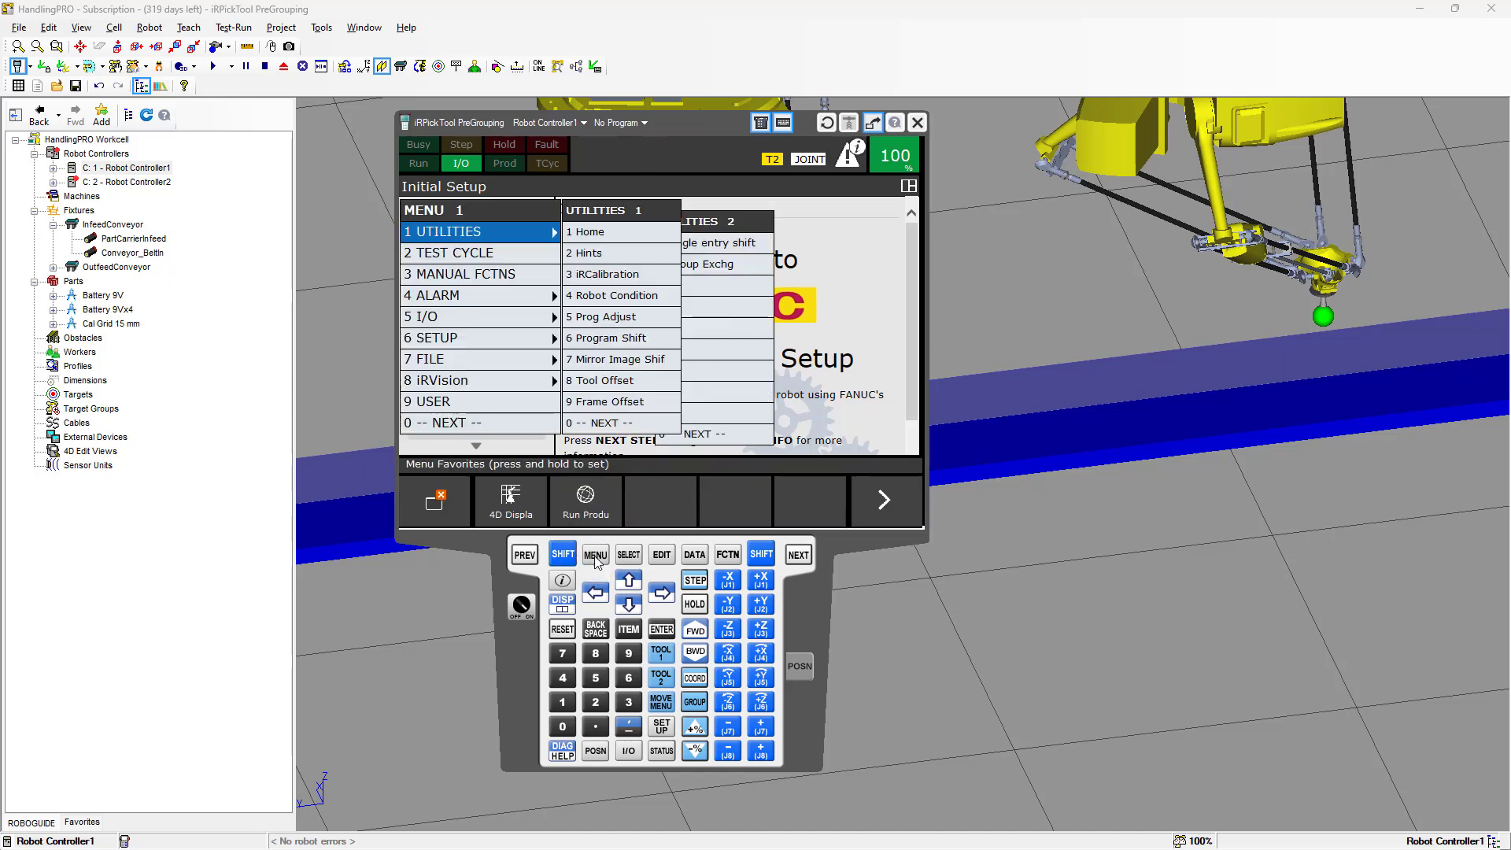
left_click(510, 337)
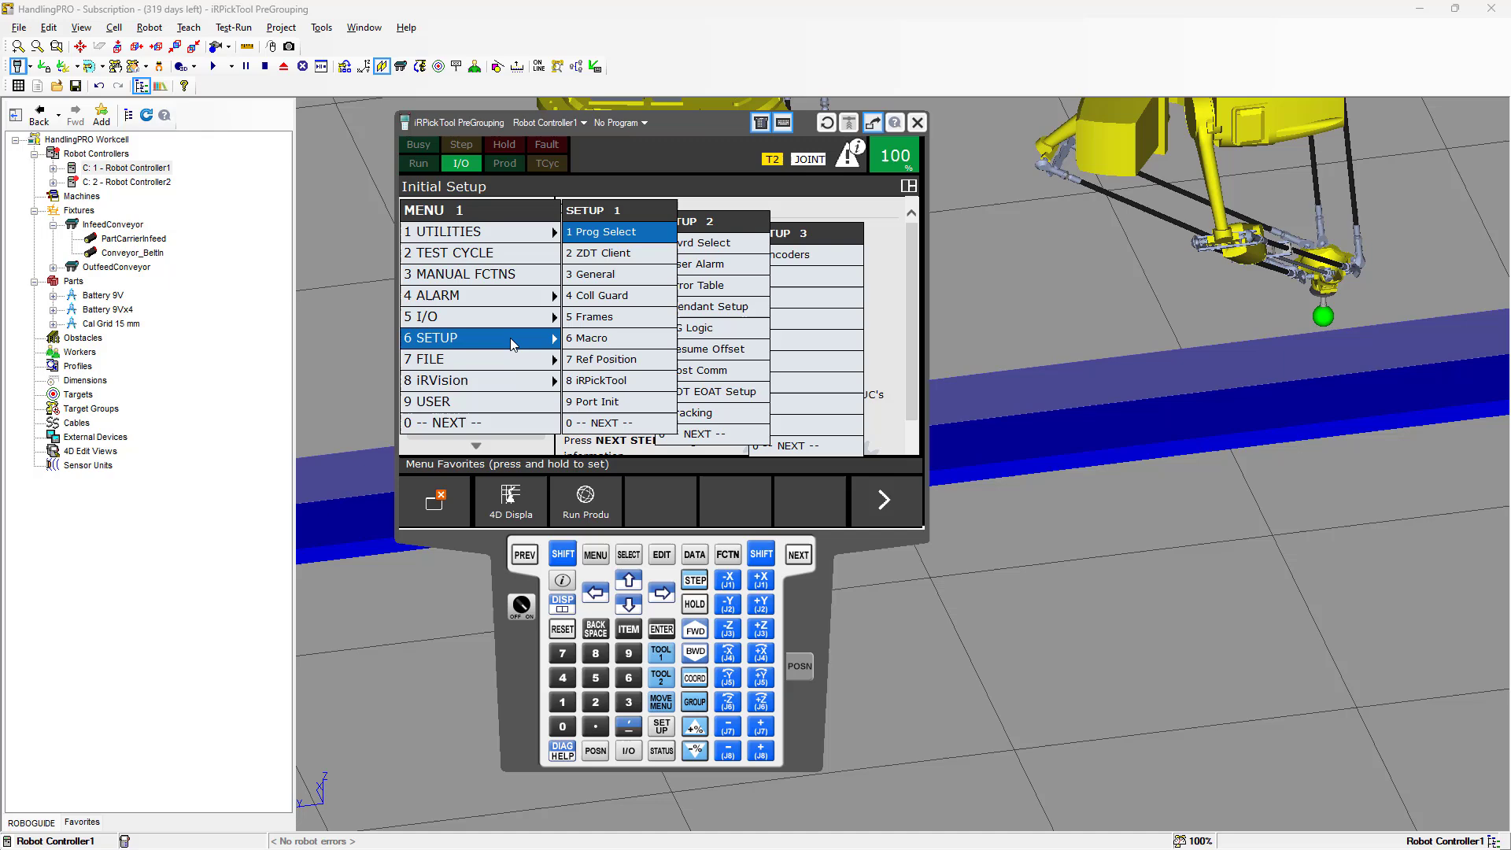
left_click(715, 414)
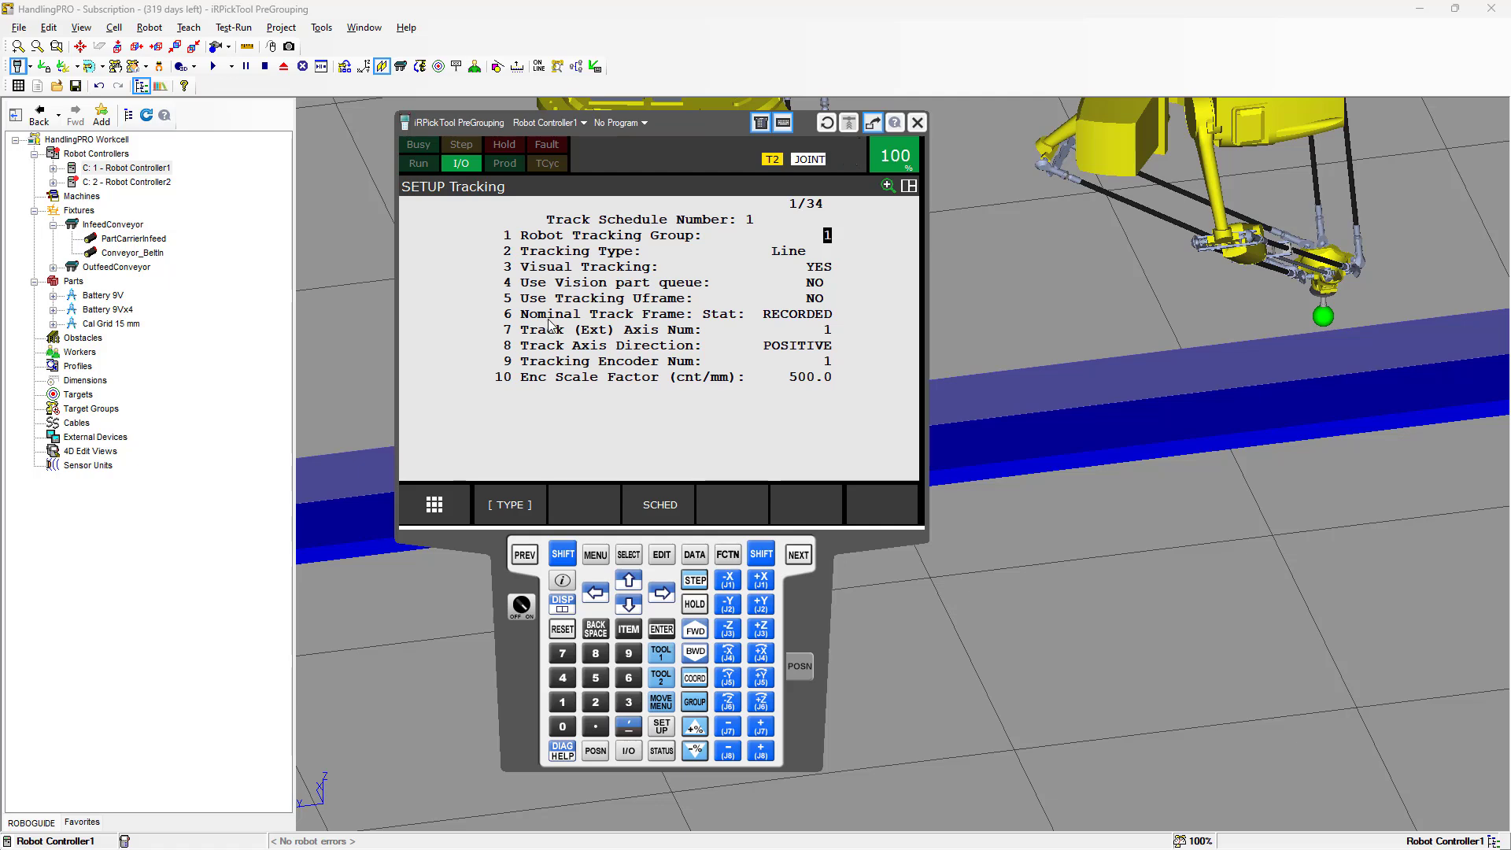
left_click(721, 316)
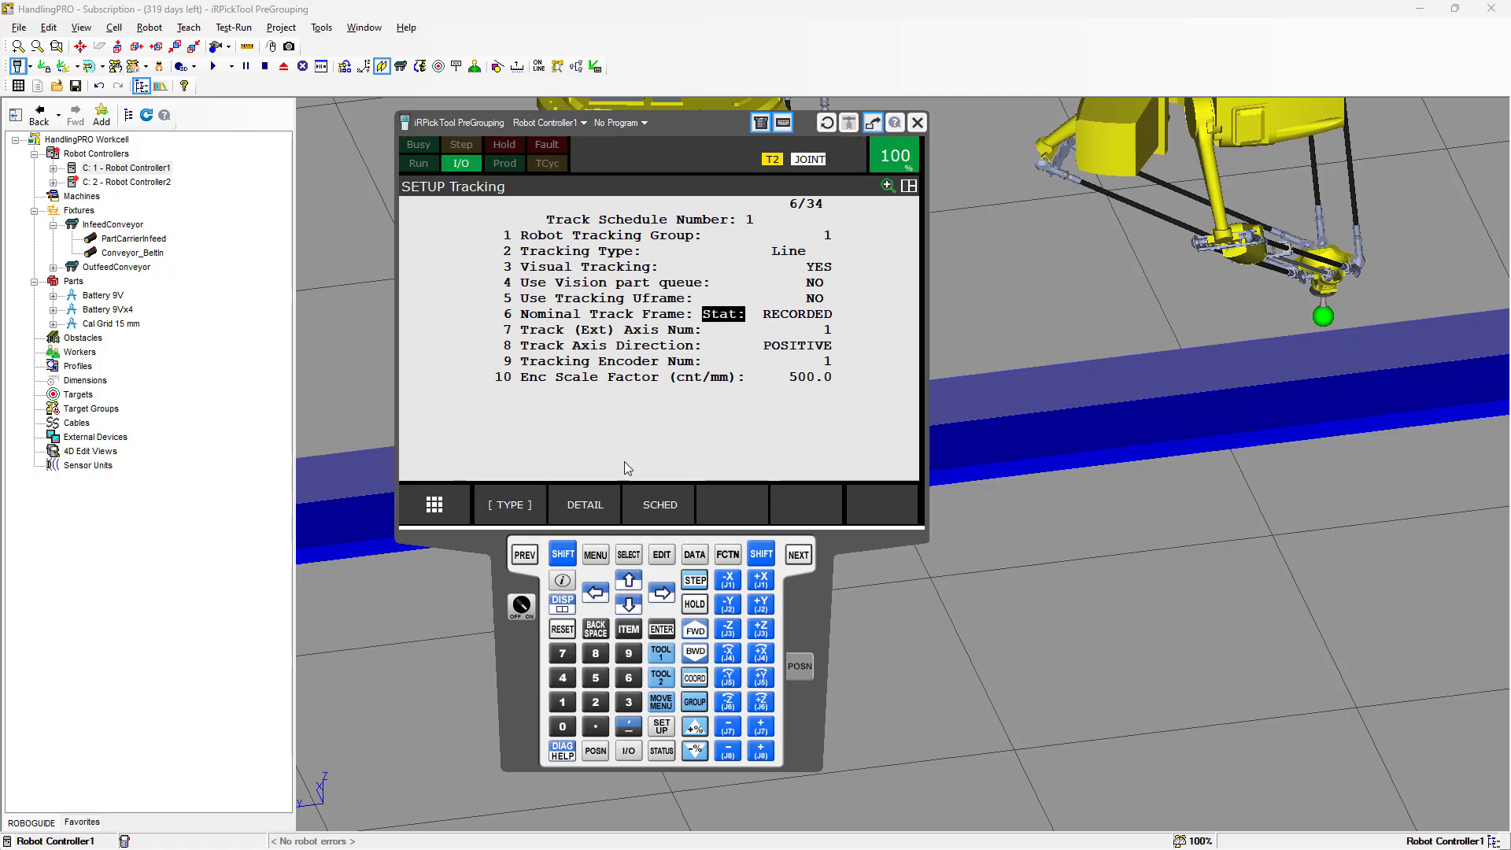
left_click(587, 505)
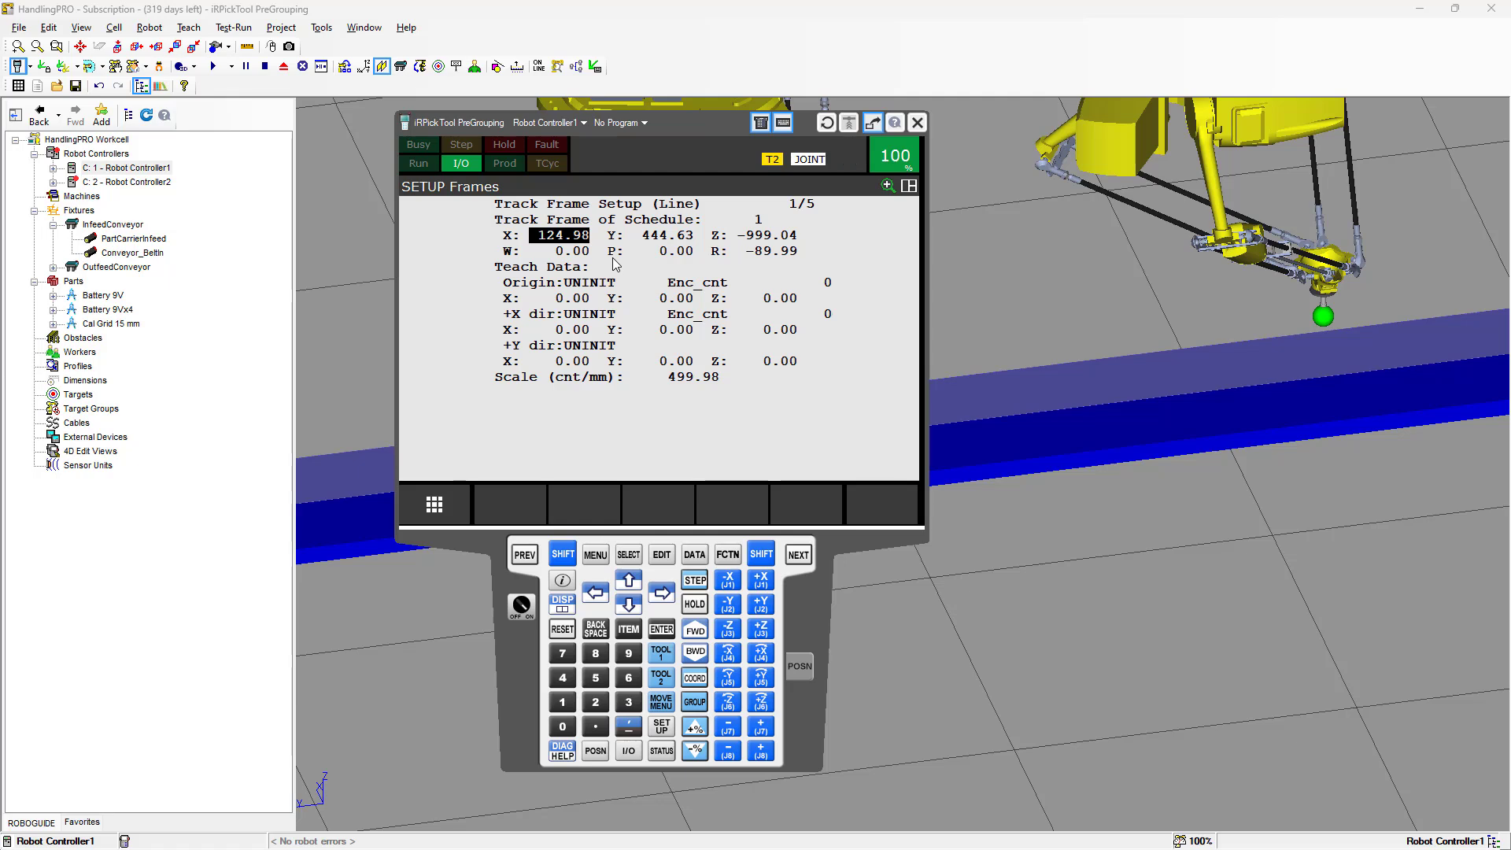
right_click(518, 630)
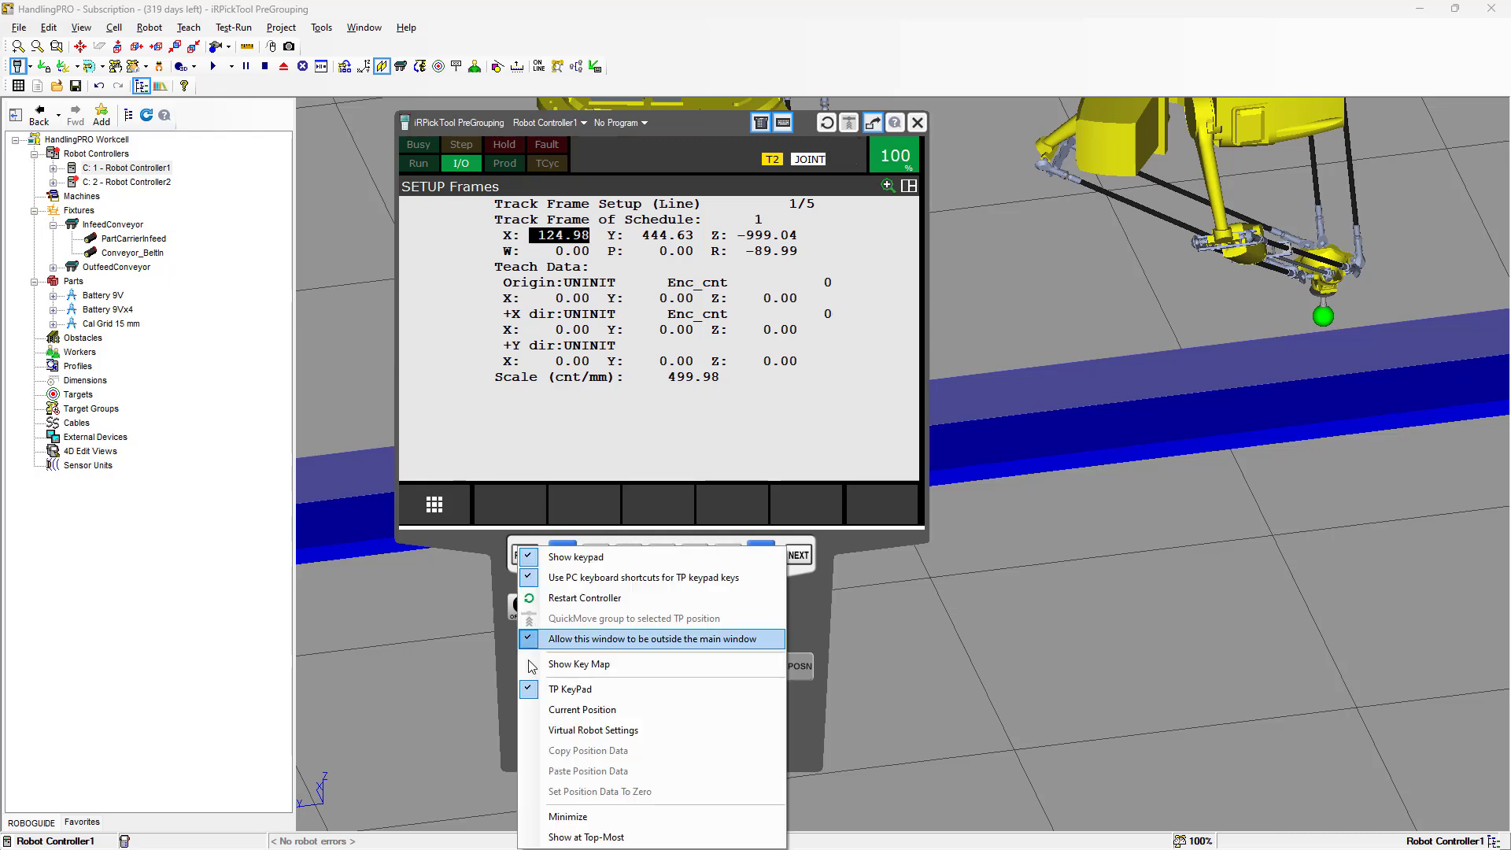
left_click(567, 817)
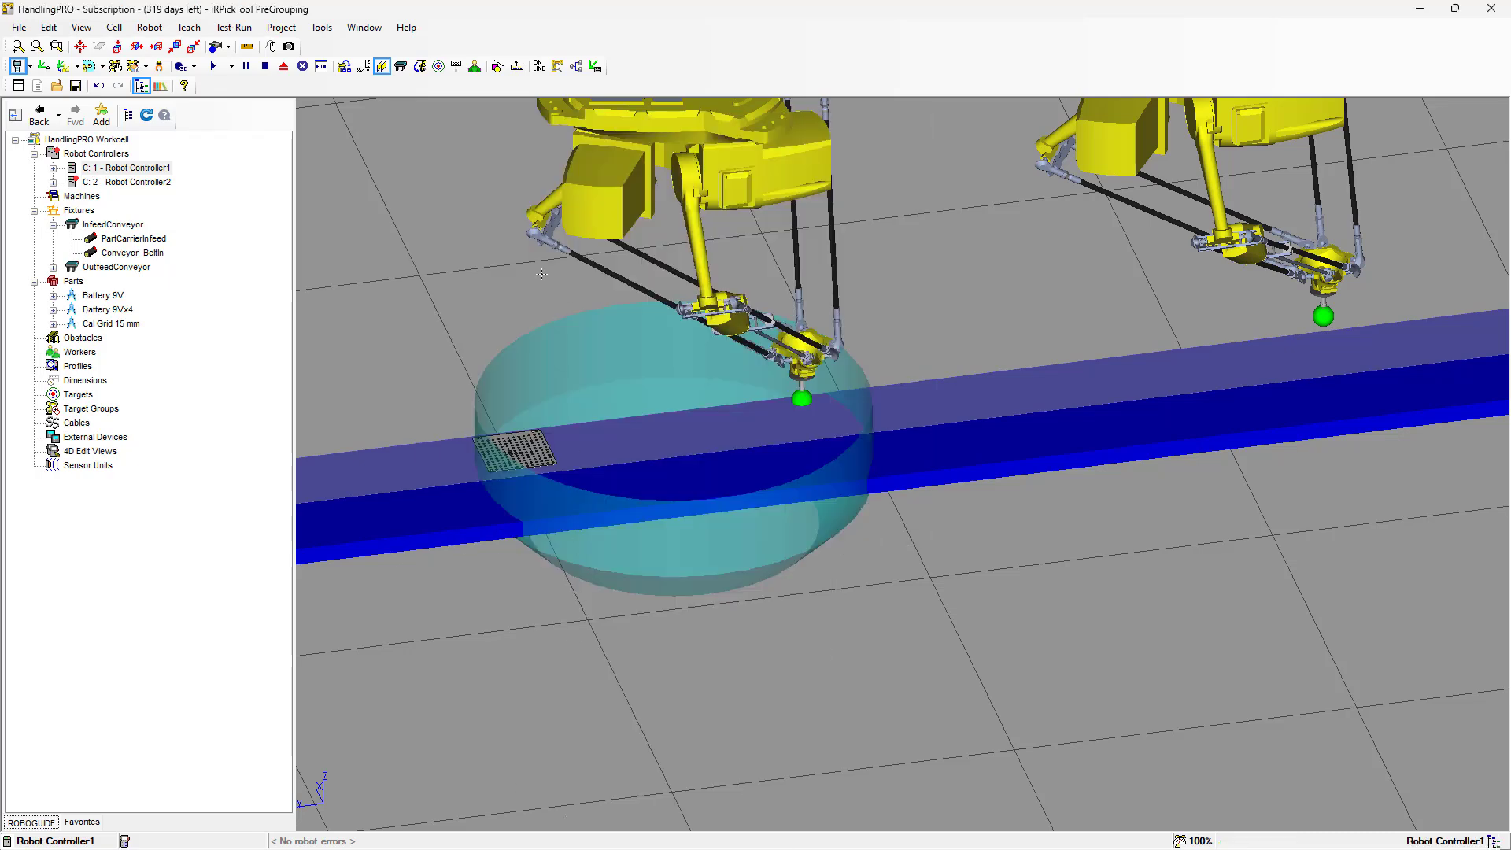